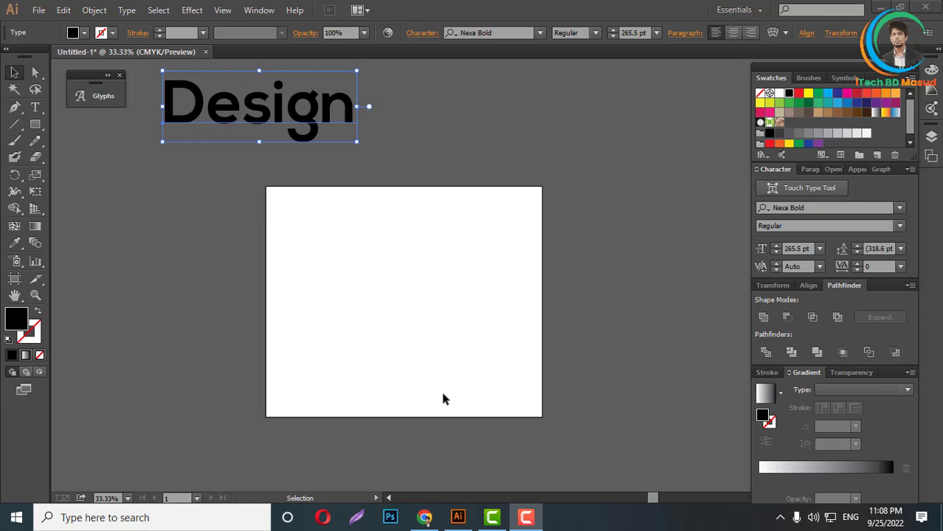
{"action": "scroll", "coordinate": [380, 340], "scroll_direction": "up", "scroll_amount": 1}
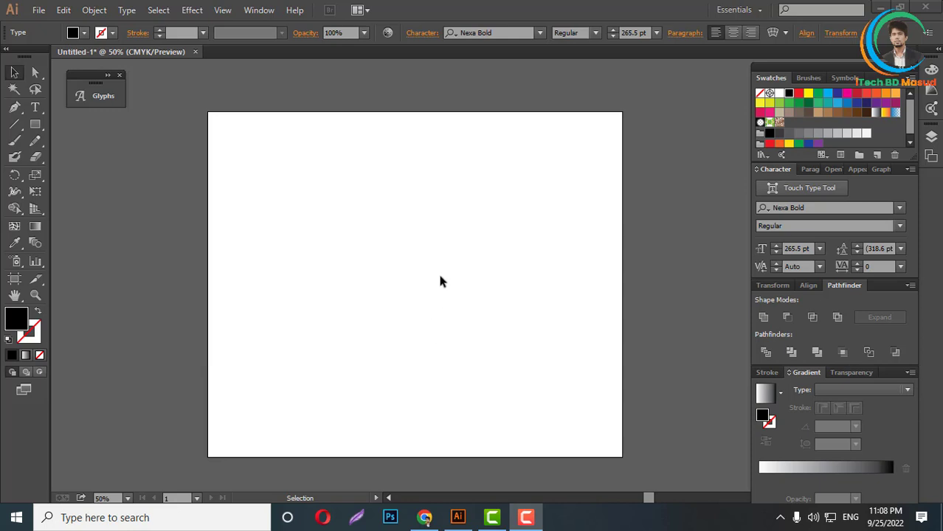
{"action": "scroll", "coordinate": [480, 317], "scroll_direction": "up", "scroll_amount": 3}
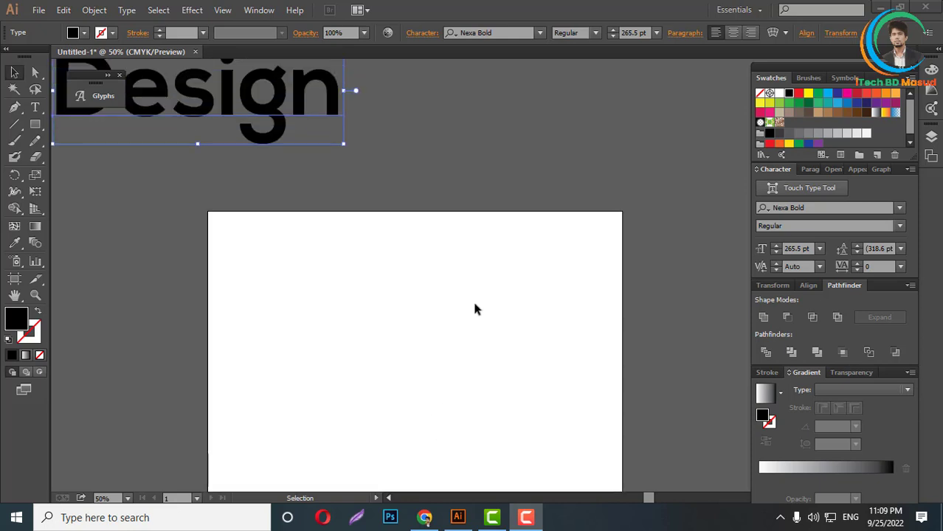
{"action": "scroll", "coordinate": [468, 301], "scroll_direction": "down", "scroll_amount": 2}
{"action": "scroll", "coordinate": [466, 305], "scroll_direction": "down", "scroll_amount": 2}
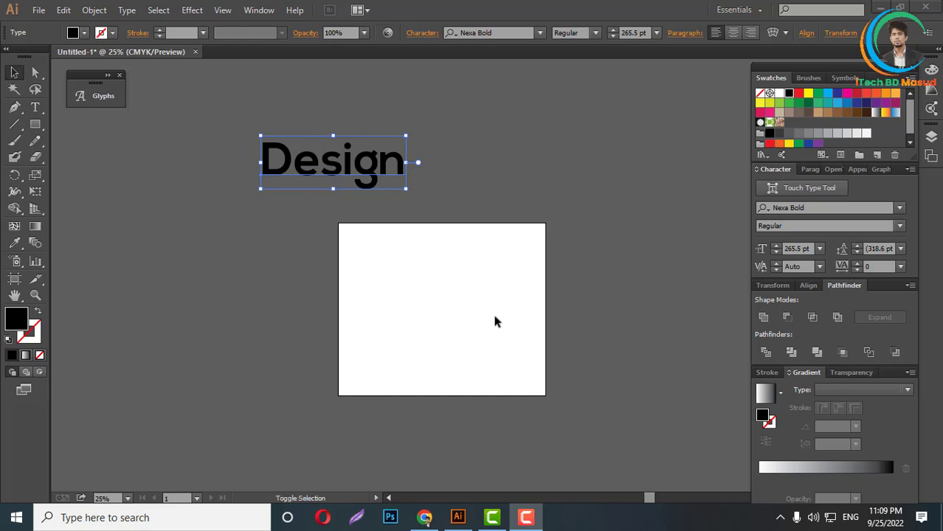
{"action": "scroll", "coordinate": [492, 320], "scroll_direction": "up", "scroll_amount": 2}
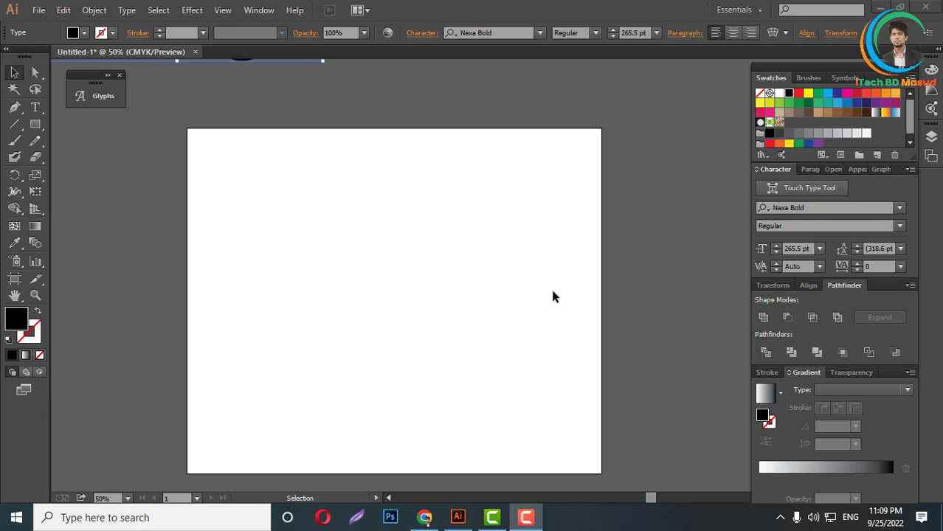
{"action": "scroll", "coordinate": [469, 331], "scroll_direction": "down", "scroll_amount": 2}
{"action": "scroll", "coordinate": [440, 328], "scroll_direction": "up", "scroll_amount": 1}
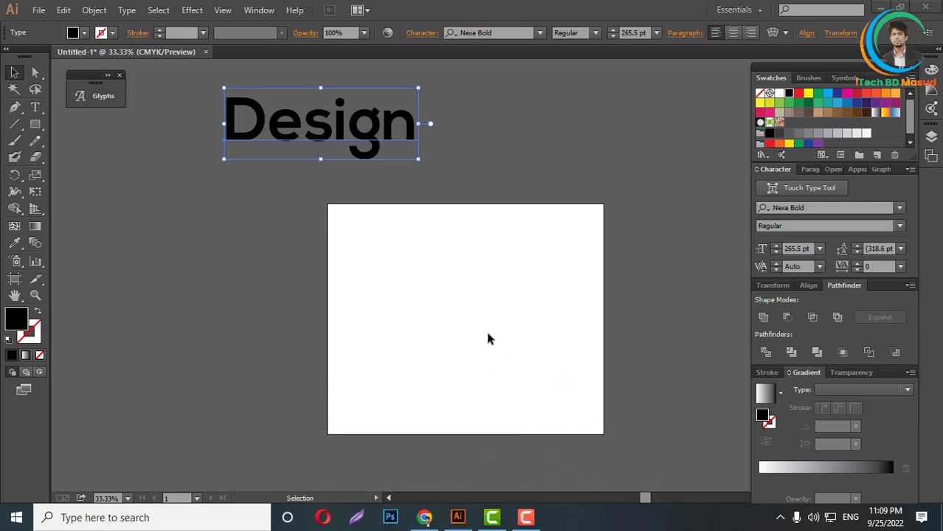
{"action": "left_click_drag", "start_coordinate": [487, 336], "coordinate": [431, 278]}
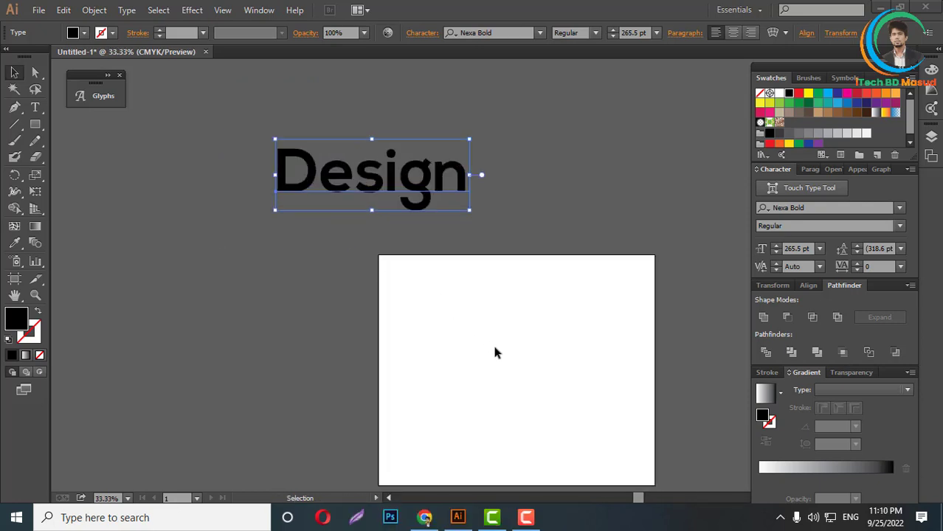
{"action": "scroll", "coordinate": [450, 287], "scroll_direction": "down", "scroll_amount": 2}
{"action": "scroll", "coordinate": [472, 310], "scroll_direction": "up", "scroll_amount": 3}
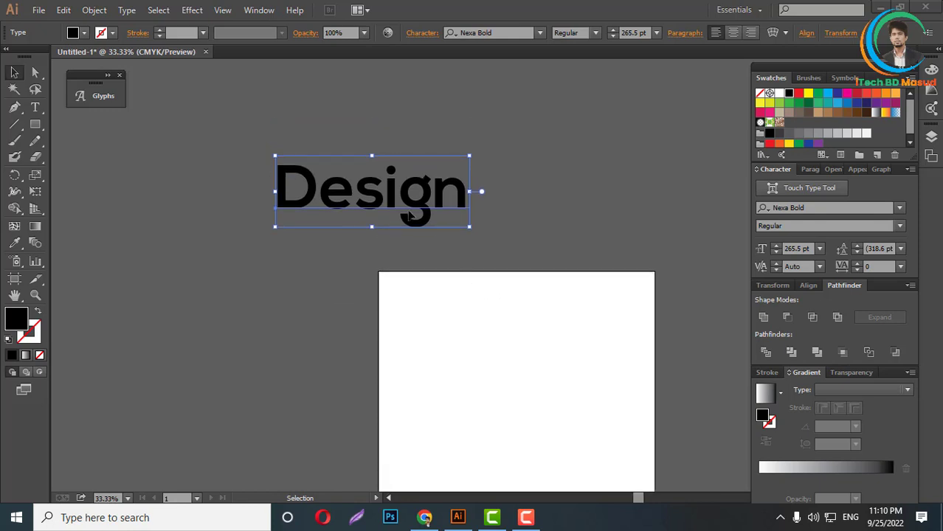
{"action": "scroll", "coordinate": [358, 214], "scroll_direction": "down", "scroll_amount": 2}
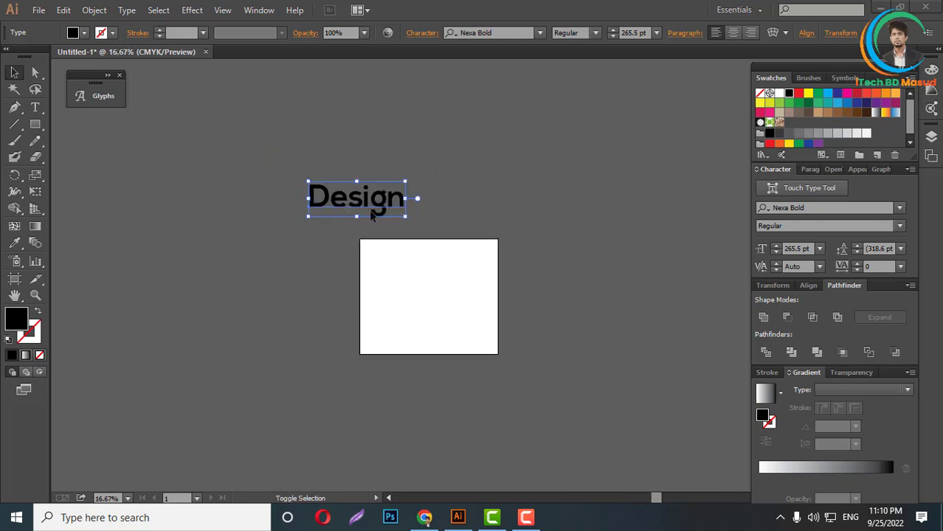
{"action": "scroll", "coordinate": [356, 204], "scroll_direction": "up", "scroll_amount": 2}
{"action": "scroll", "coordinate": [341, 202], "scroll_direction": "down", "scroll_amount": 2}
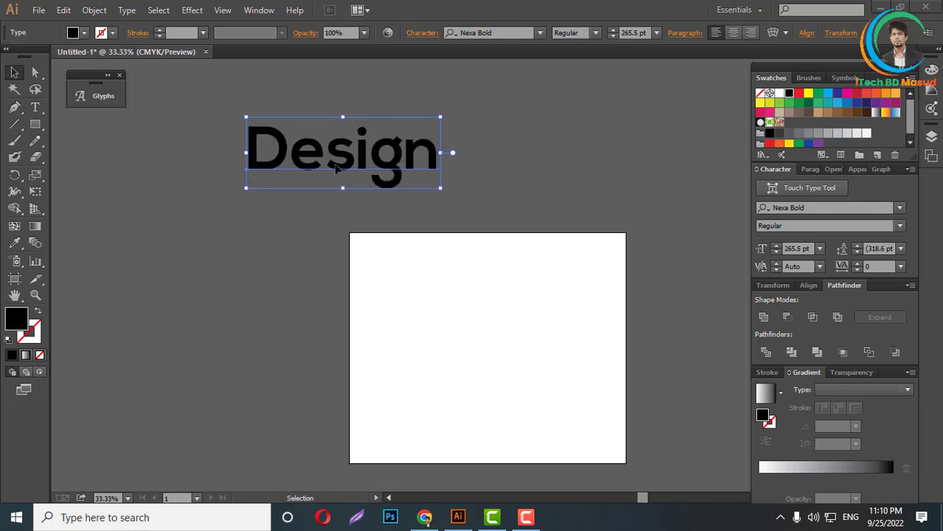
{"action": "scroll", "coordinate": [442, 266], "scroll_direction": "down", "scroll_amount": 3}
{"action": "scroll", "coordinate": [435, 287], "scroll_direction": "down", "scroll_amount": 2}
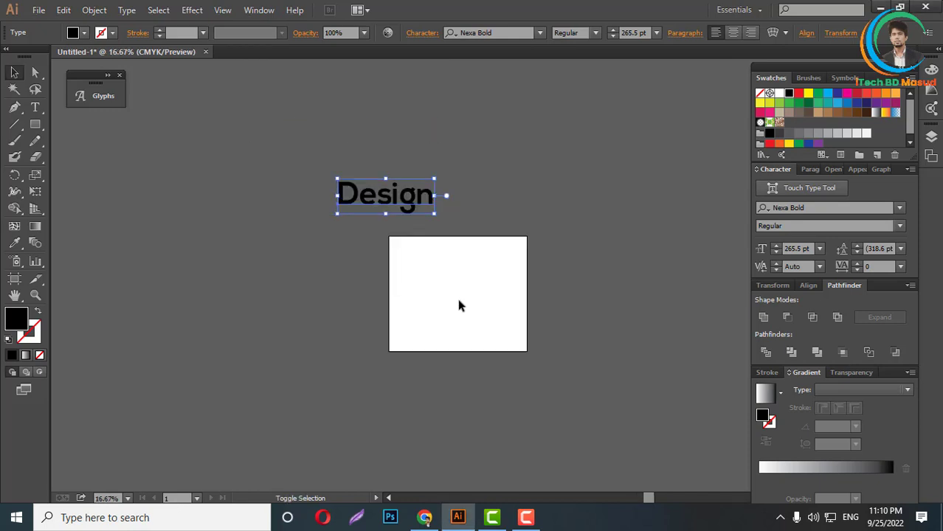
{"action": "scroll", "coordinate": [451, 289], "scroll_direction": "up", "scroll_amount": 2}
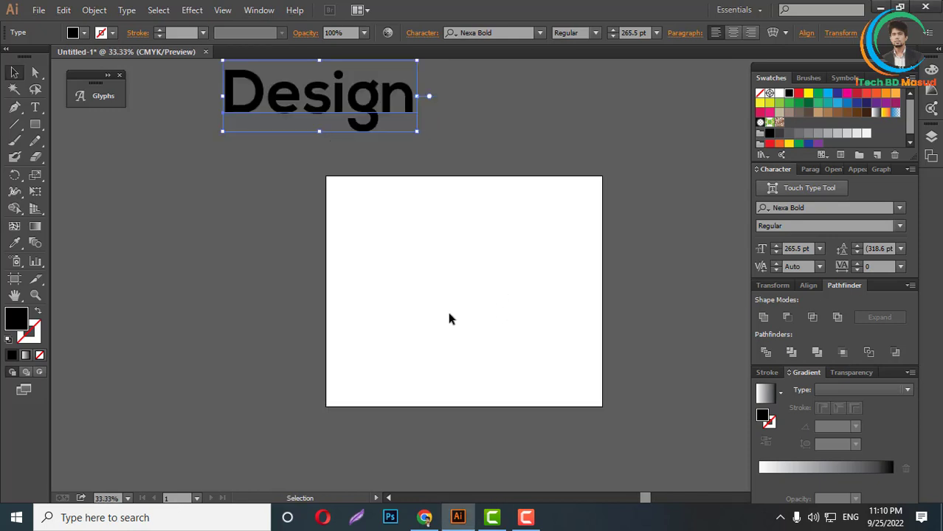
{"action": "scroll", "coordinate": [447, 309], "scroll_direction": "up", "scroll_amount": 2}
{"action": "scroll", "coordinate": [438, 303], "scroll_direction": "up", "scroll_amount": 2}
{"action": "scroll", "coordinate": [384, 242], "scroll_direction": "down", "scroll_amount": 2}
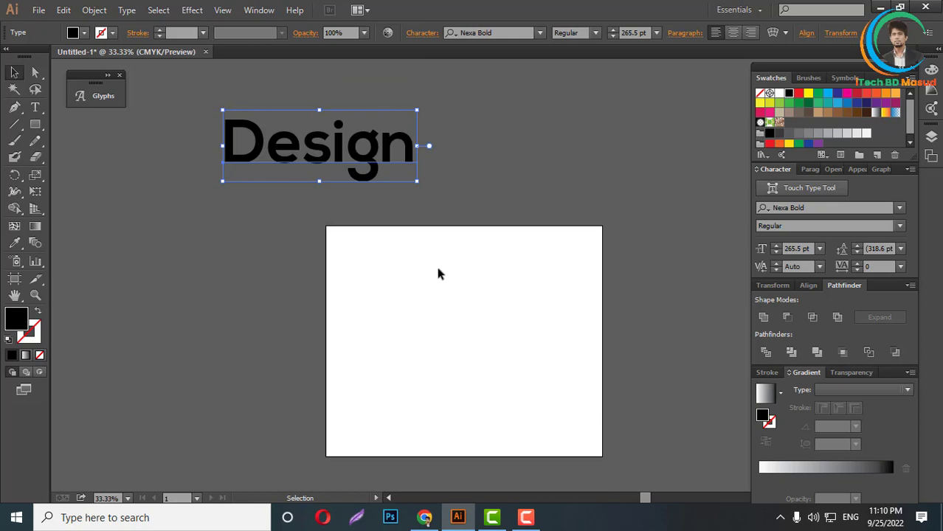
{"action": "scroll", "coordinate": [518, 318], "scroll_direction": "down", "scroll_amount": 1}
{"action": "scroll", "coordinate": [538, 369], "scroll_direction": "down", "scroll_amount": 2}
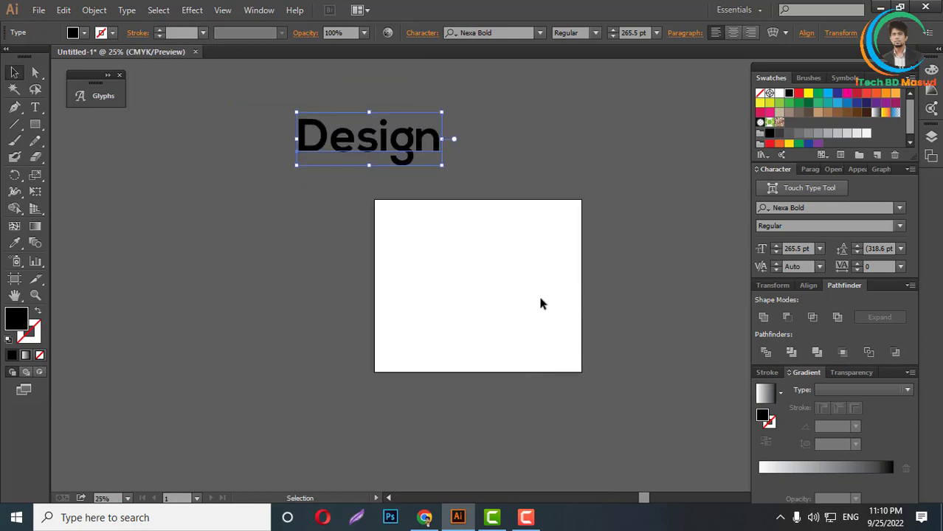
Duplicate the "Design" text from above the artboard onto it and move the copy slightly upward
{"action": "scroll", "coordinate": [396, 146], "scroll_direction": "up", "scroll_amount": 1}
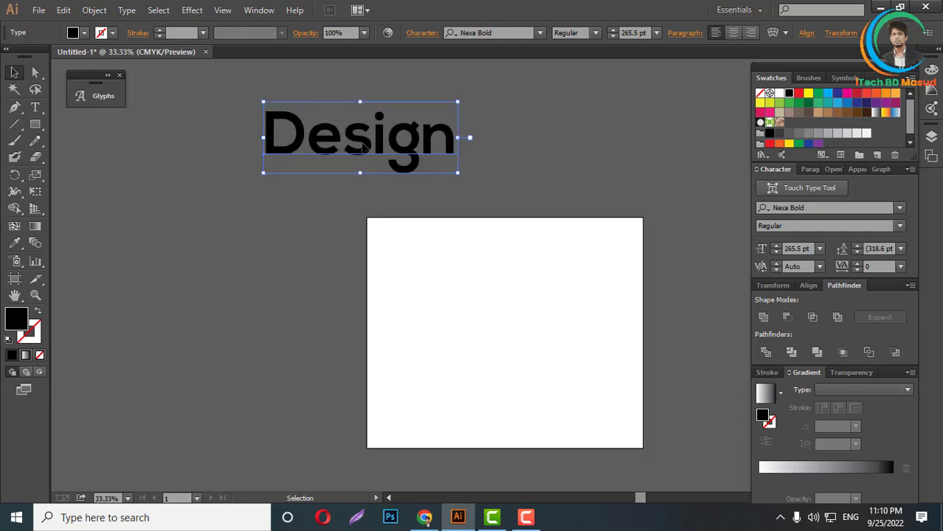
{"action": "left_click_drag", "start_coordinate": [362, 144], "coordinate": [505, 348]}
{"action": "scroll", "coordinate": [565, 341], "scroll_direction": "down", "scroll_amount": 2}
{"action": "scroll", "coordinate": [564, 341], "scroll_direction": "up", "scroll_amount": 2}
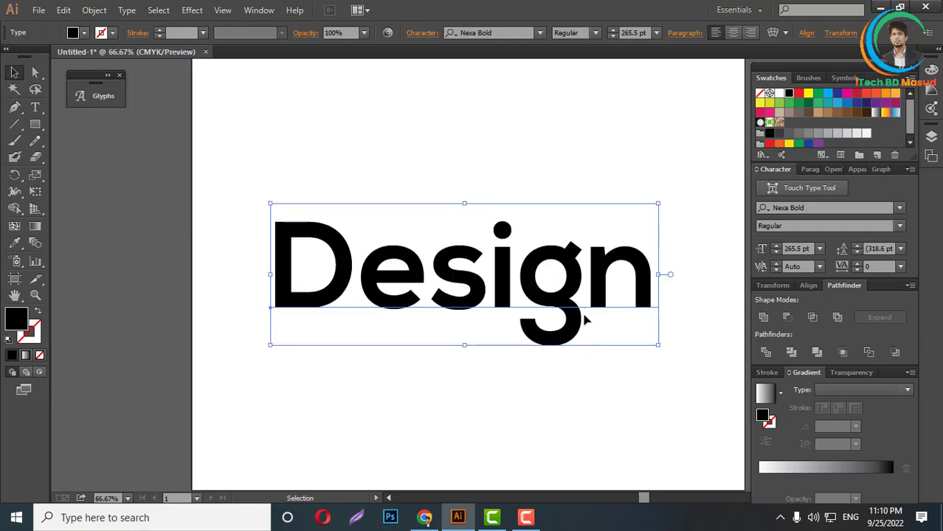
{"action": "left_click_drag", "start_coordinate": [575, 297], "coordinate": [568, 260]}
{"action": "scroll", "coordinate": [494, 267], "scroll_direction": "down", "scroll_amount": 2}
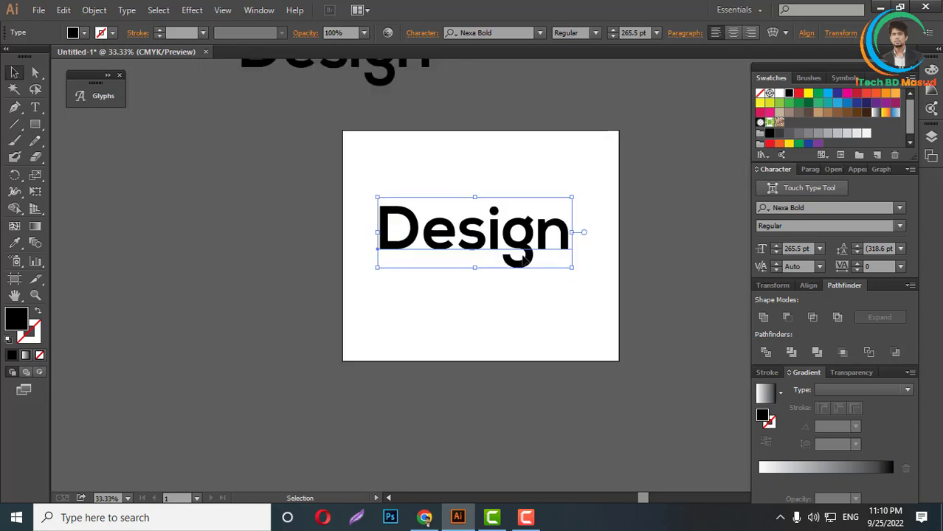
Try the Newtown font on the "Design" copy on the artboard and switch it back to Nexa Bold
{"action": "scroll", "coordinate": [506, 252], "scroll_direction": "up", "scroll_amount": 1}
{"action": "scroll", "coordinate": [505, 251], "scroll_direction": "up", "scroll_amount": 1}
{"action": "key", "text": "Down"}
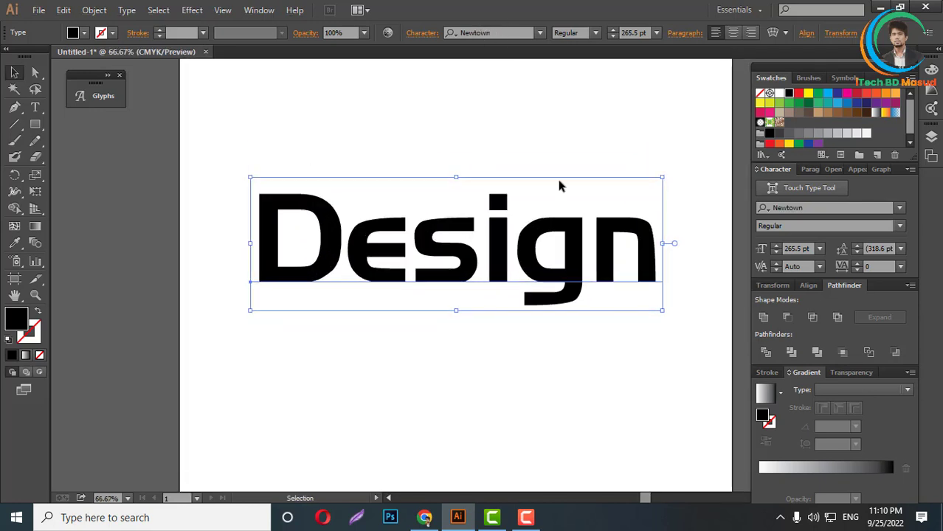
{"action": "key", "text": "Down"}
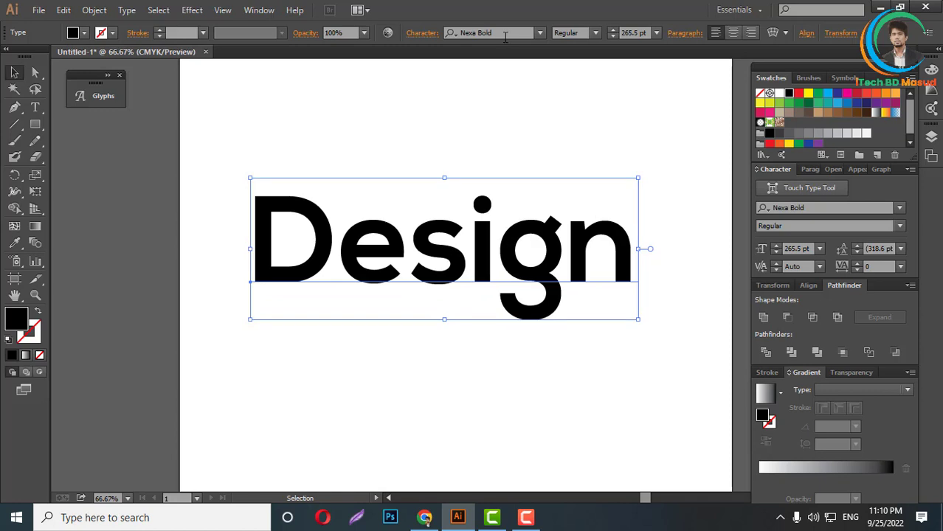
Convert the "Design" text on the artboard to outlines
{"action": "right_click", "coordinate": [534, 286]}
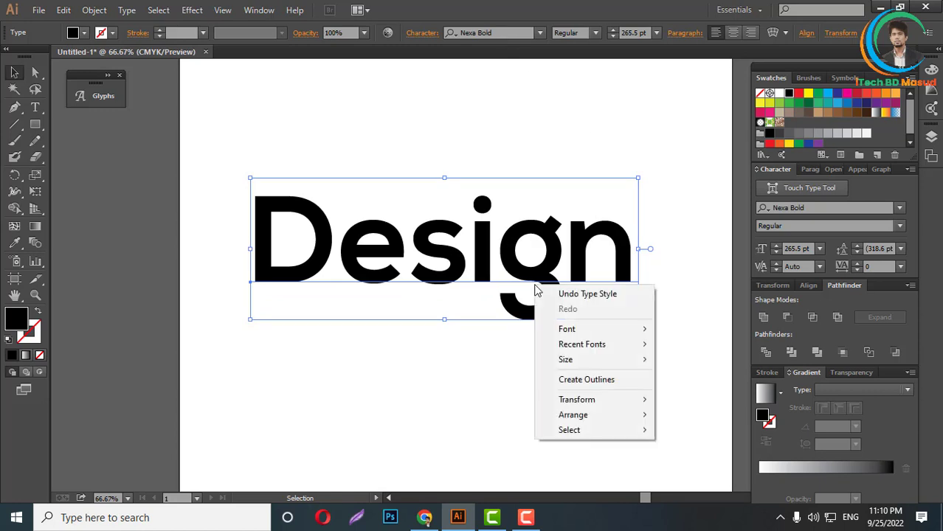
{"action": "left_click", "coordinate": [518, 256]}
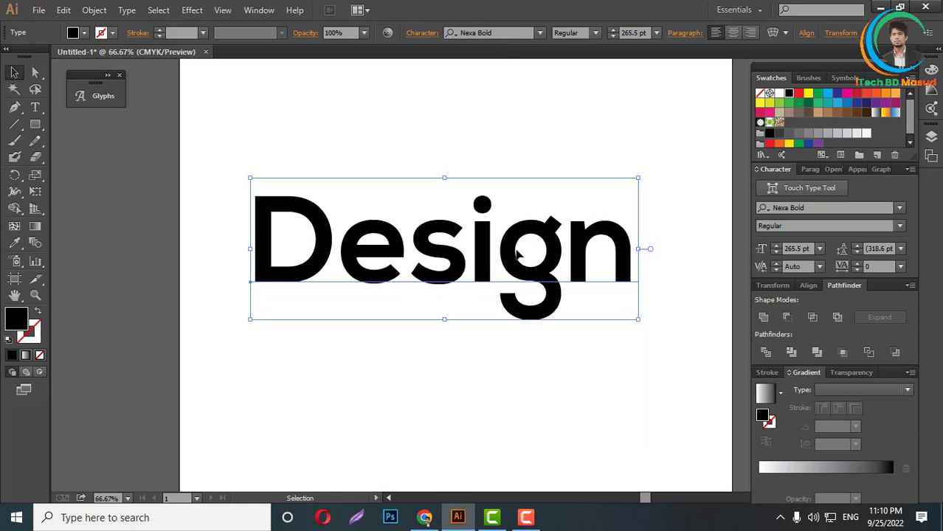
{"action": "right_click", "coordinate": [517, 250]}
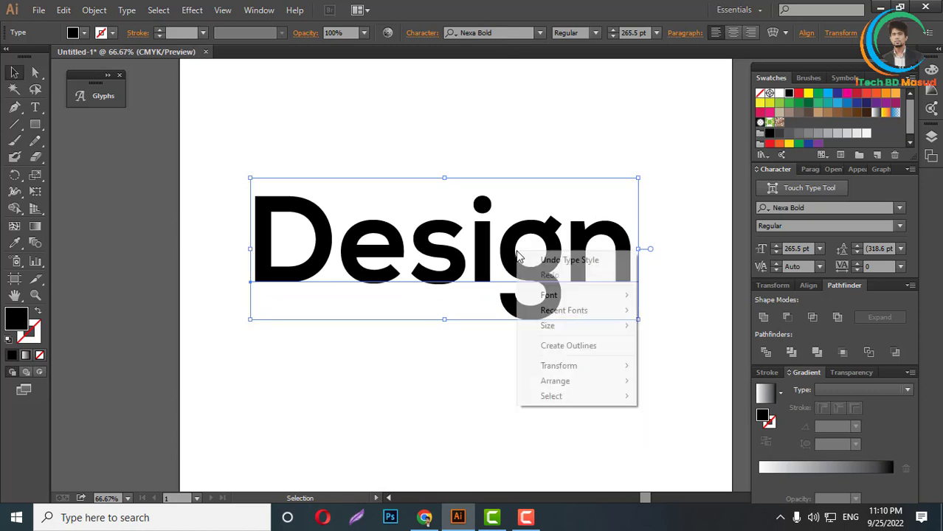
{"action": "left_click", "coordinate": [578, 346]}
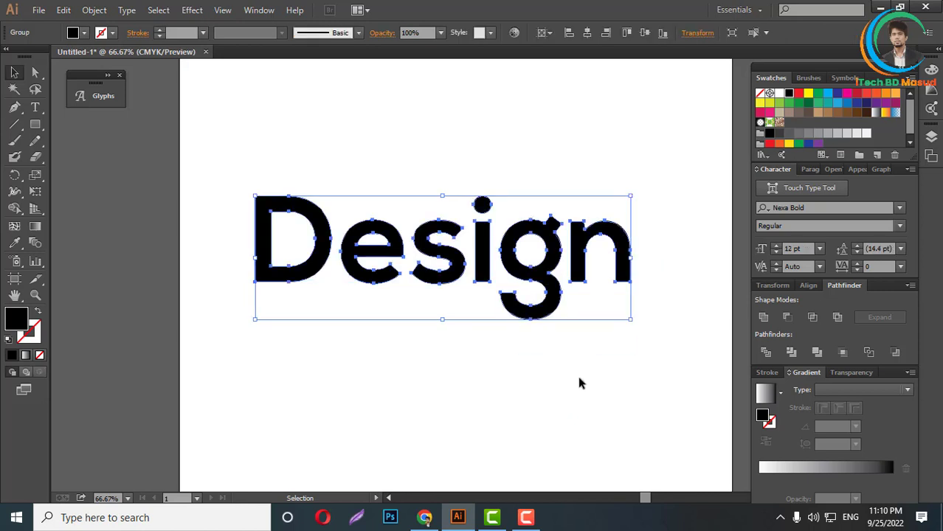
Move the outlined "Design" word slightly right and down, closer to the artboard's centre
{"action": "key", "text": "ctrl+minus"}
{"action": "key", "text": "ctrl+minus"}
{"action": "key", "text": "ctrl+minus"}
{"action": "key", "text": "ctrl+plus"}
{"action": "key", "text": "ctrl+plus"}
{"action": "key", "text": "ctrl+plus"}
{"action": "key", "text": "ctrl+plus"}
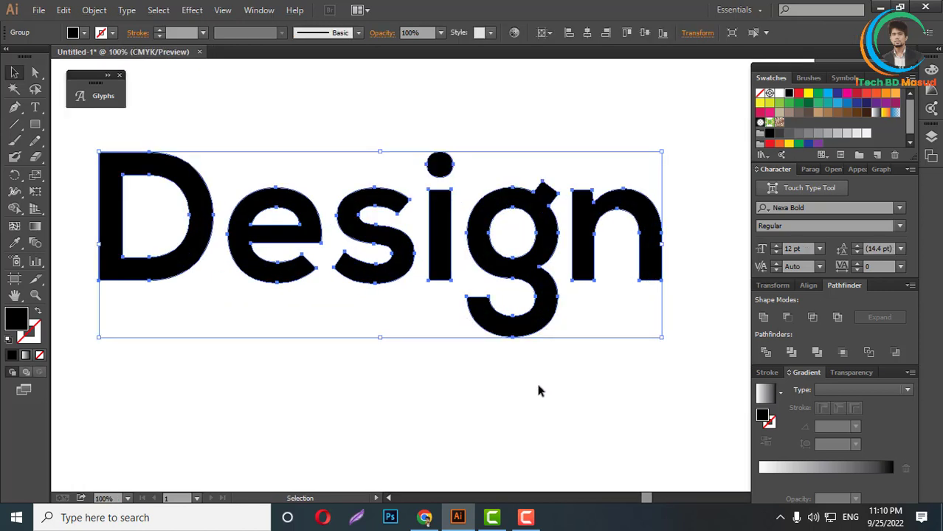
{"action": "scroll", "coordinate": [596, 383], "scroll_direction": "down", "scroll_amount": 2}
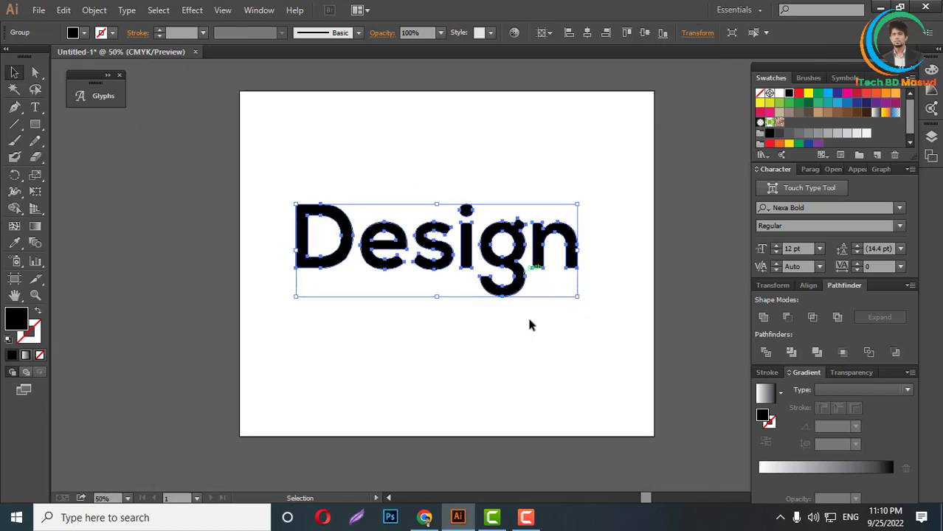
{"action": "left_click", "coordinate": [539, 293]}
{"action": "scroll", "coordinate": [539, 294], "scroll_direction": "up", "scroll_amount": 2}
{"action": "left_click_drag", "start_coordinate": [519, 290], "coordinate": [544, 303]}
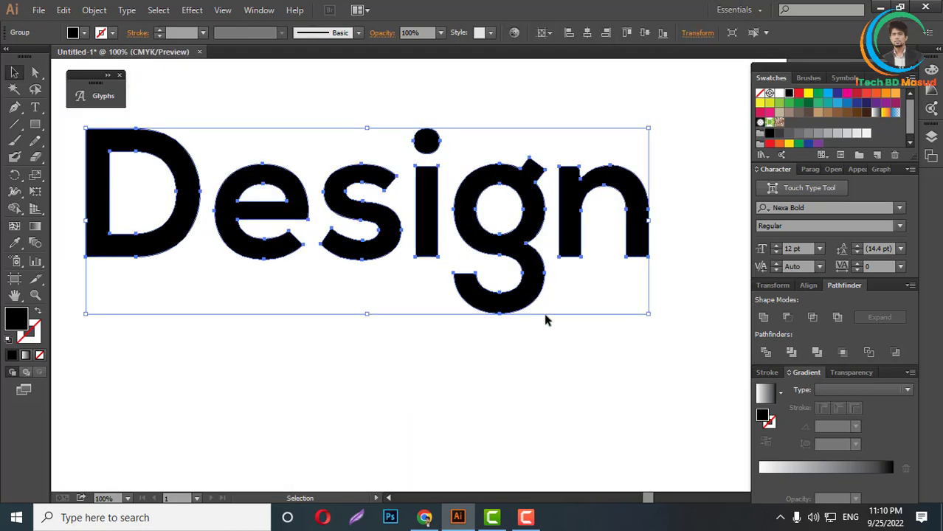
{"action": "scroll", "coordinate": [459, 299], "scroll_direction": "down", "scroll_amount": 2}
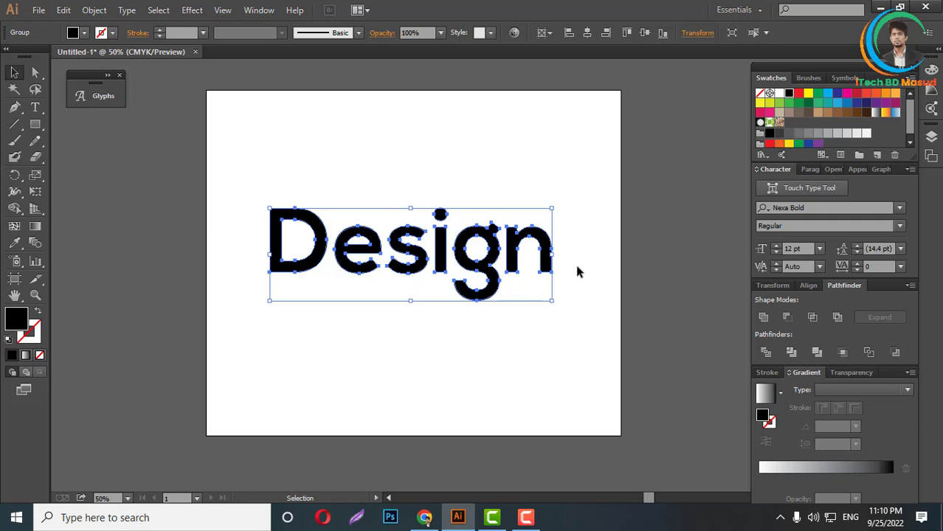
Try a red fill on the outlined word and return it to black
{"action": "left_click", "coordinate": [798, 93]}
{"action": "scroll", "coordinate": [490, 333], "scroll_direction": "up", "scroll_amount": 2}
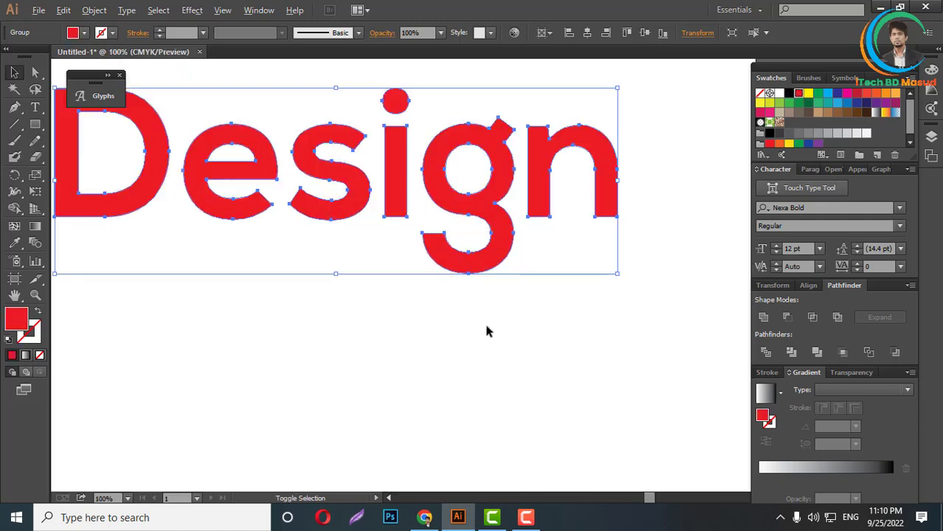
{"action": "scroll", "coordinate": [517, 316], "scroll_direction": "up", "scroll_amount": 1}
{"action": "scroll", "coordinate": [502, 316], "scroll_direction": "down", "scroll_amount": 2}
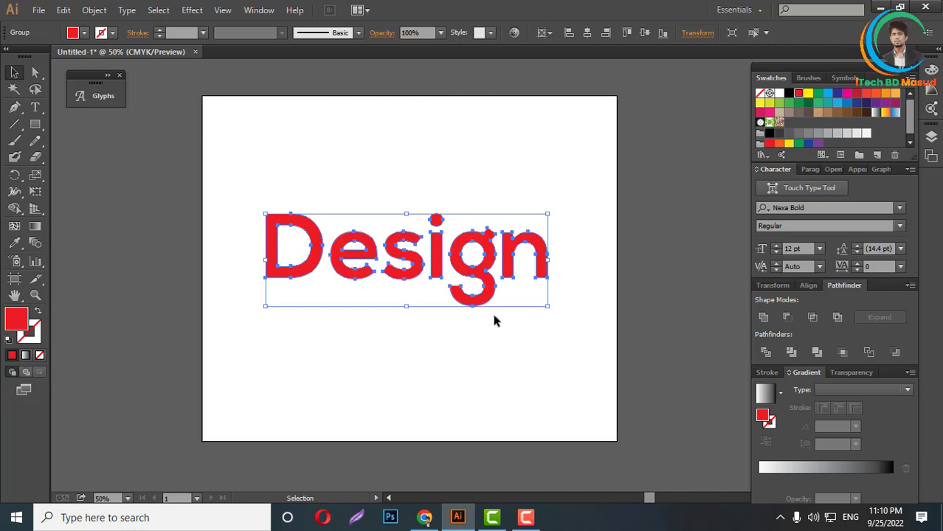
{"action": "key", "text": "ctrl+z"}
{"action": "key", "text": "ctrl+shift+z"}
{"action": "left_click", "coordinate": [788, 95]}
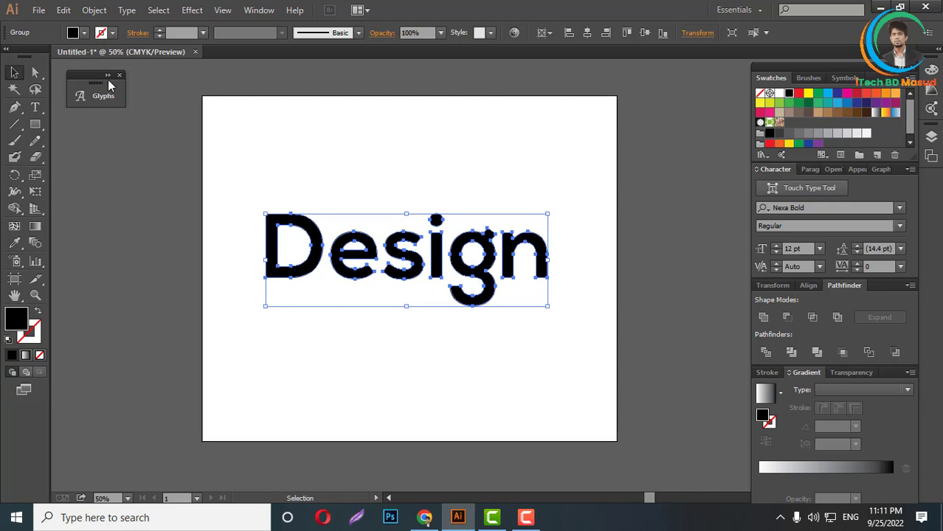
Set up a Distort & Transform Transform effect on the outlined word, moving 0.1 px horizontally and 0.1 px vertically, with preview on
{"action": "left_click", "coordinate": [193, 11]}
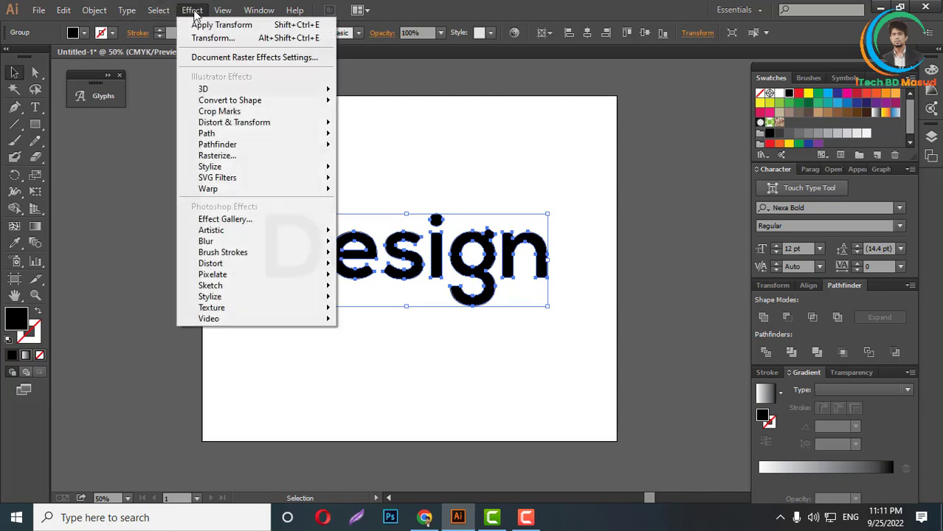
{"action": "mouse_move", "coordinate": [240, 127]}
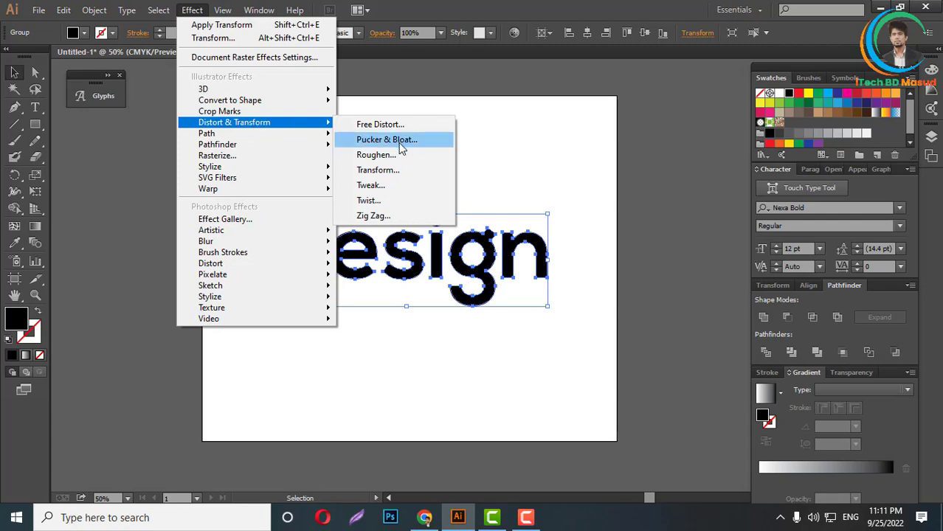
{"action": "left_click", "coordinate": [388, 175]}
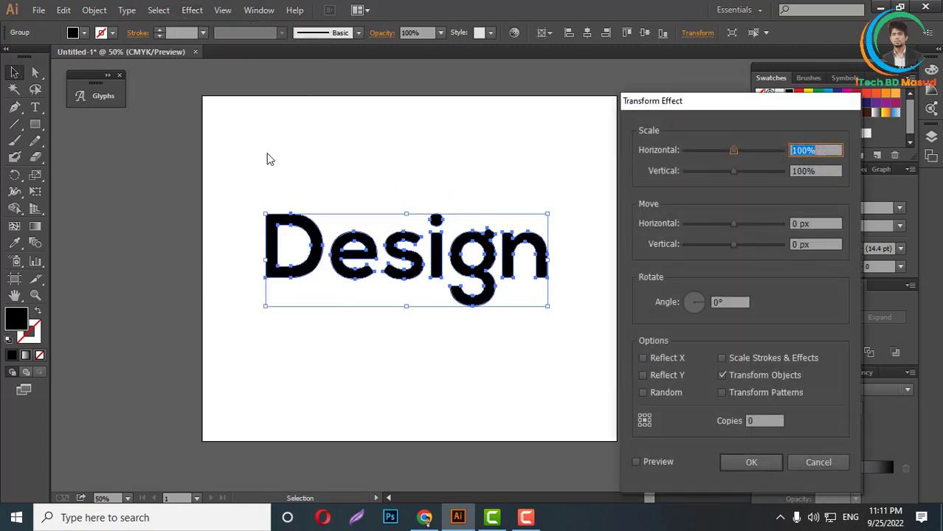
{"action": "left_click", "coordinate": [813, 225]}
{"action": "key", "text": "BackSpace"}
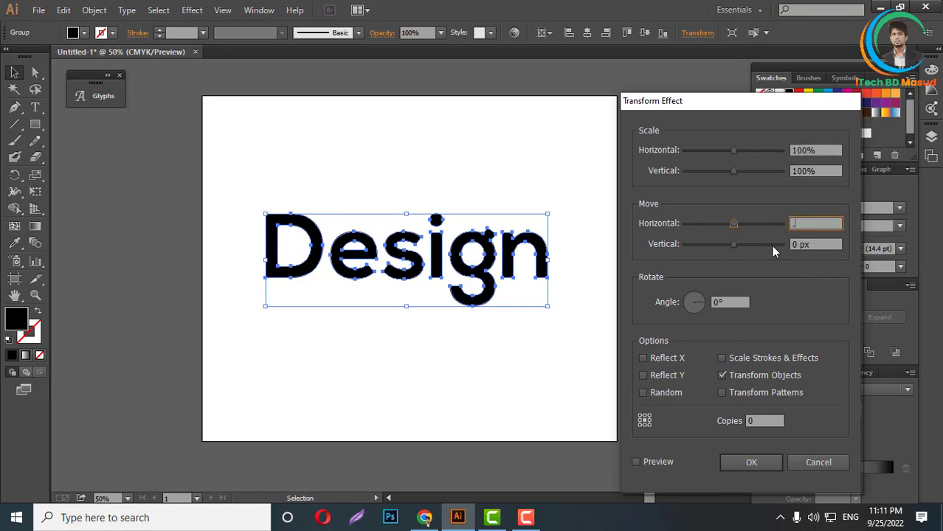
{"action": "type", "text": ".1"}
{"action": "left_click", "coordinate": [816, 248]}
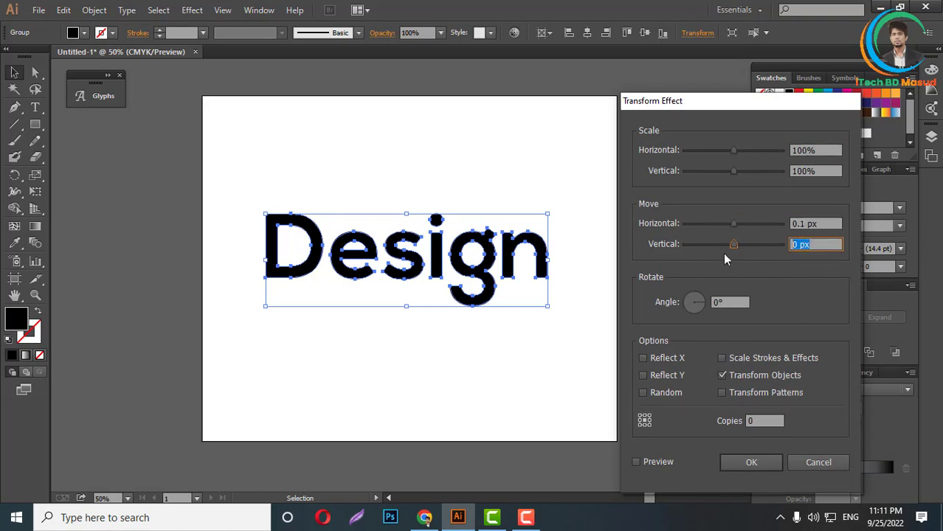
{"action": "key", "text": "BackSpace"}
{"action": "type", "text": ".1"}
{"action": "left_click", "coordinate": [637, 462]}
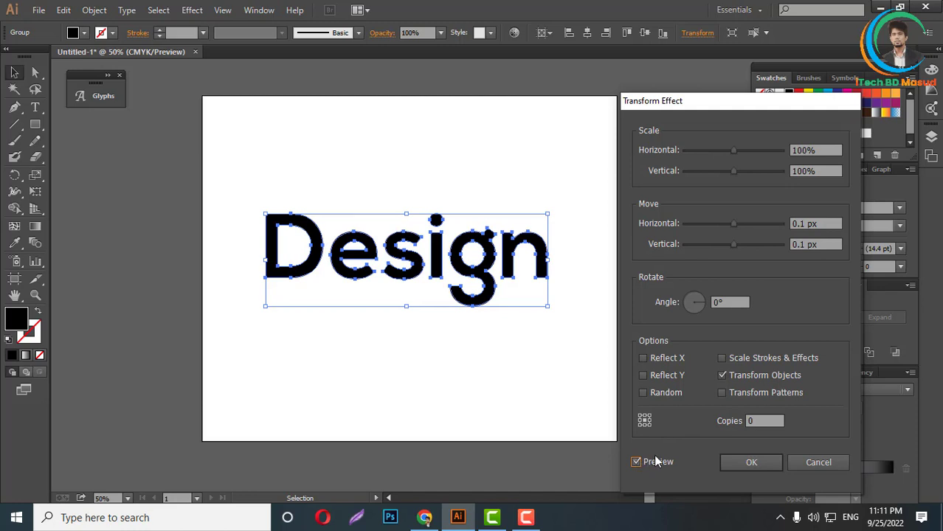
Set the Transform effect to 150 copies and apply it to the outlined word
{"action": "left_click", "coordinate": [758, 421]}
{"action": "left_click_drag", "start_coordinate": [758, 422], "coordinate": [747, 421]}
{"action": "type", "text": "150"}
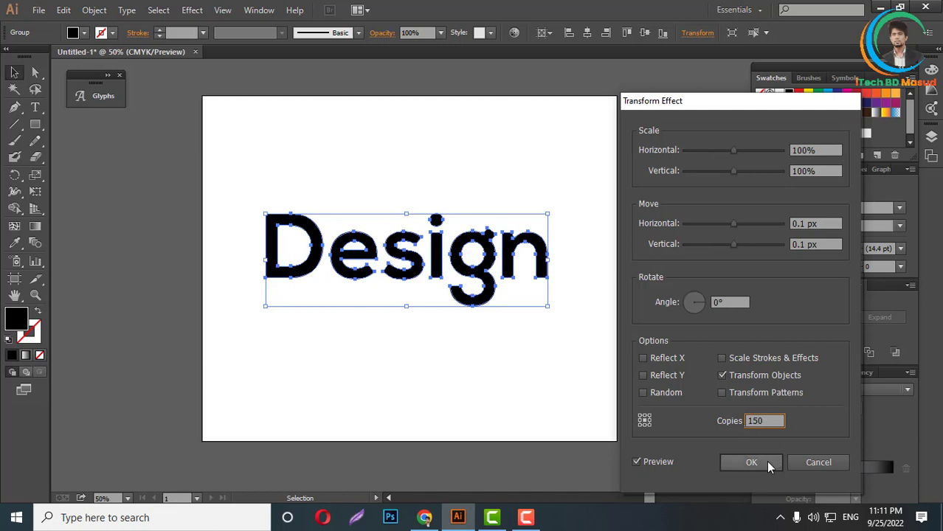
{"action": "left_click", "coordinate": [754, 465]}
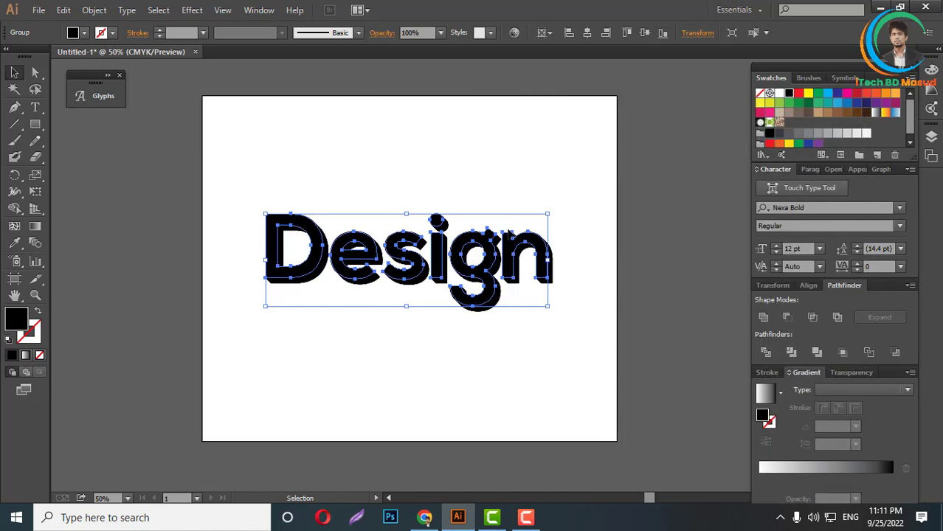
Expand the appearance of the transformed "Design" word and unite the resulting copies into one shape with Pathfinder
{"action": "scroll", "coordinate": [485, 315], "scroll_direction": "up", "scroll_amount": 3}
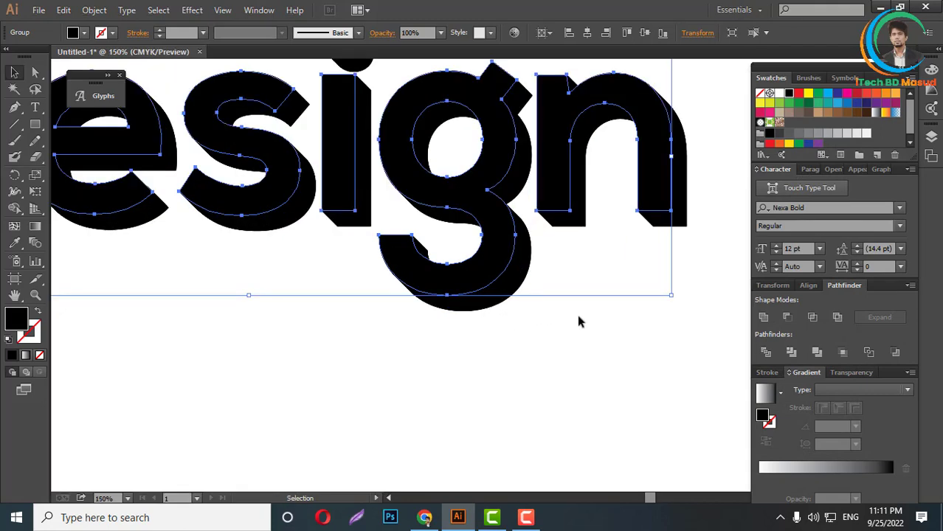
{"action": "scroll", "coordinate": [573, 350], "scroll_direction": "up", "scroll_amount": 1}
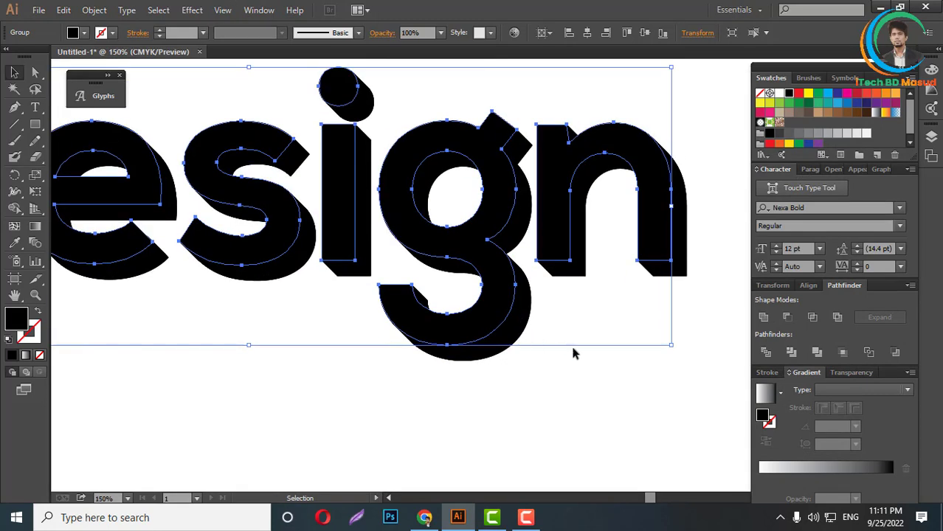
{"action": "scroll", "coordinate": [579, 370], "scroll_direction": "up", "scroll_amount": 1}
{"action": "scroll", "coordinate": [578, 370], "scroll_direction": "up", "scroll_amount": 1}
{"action": "scroll", "coordinate": [516, 362], "scroll_direction": "down", "scroll_amount": 1}
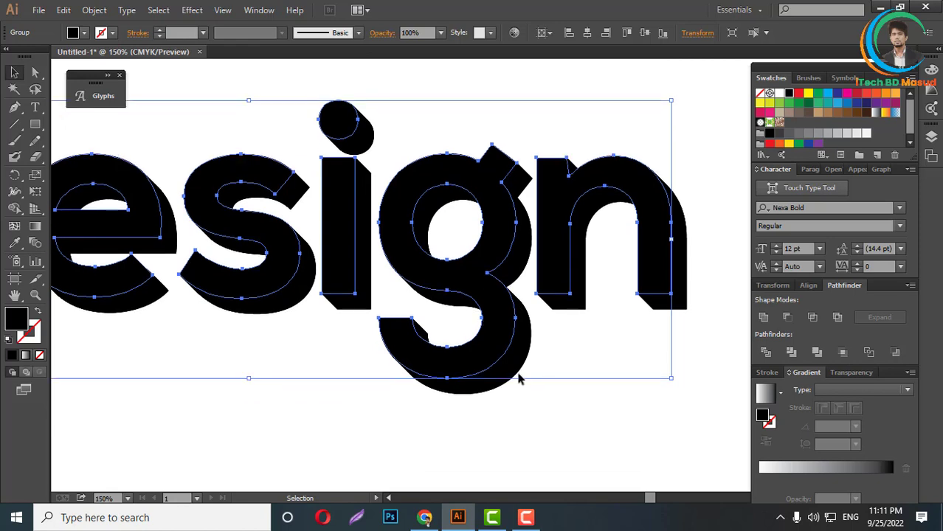
{"action": "scroll", "coordinate": [558, 400], "scroll_direction": "up", "scroll_amount": 1}
{"action": "key", "text": "ctrl+0"}
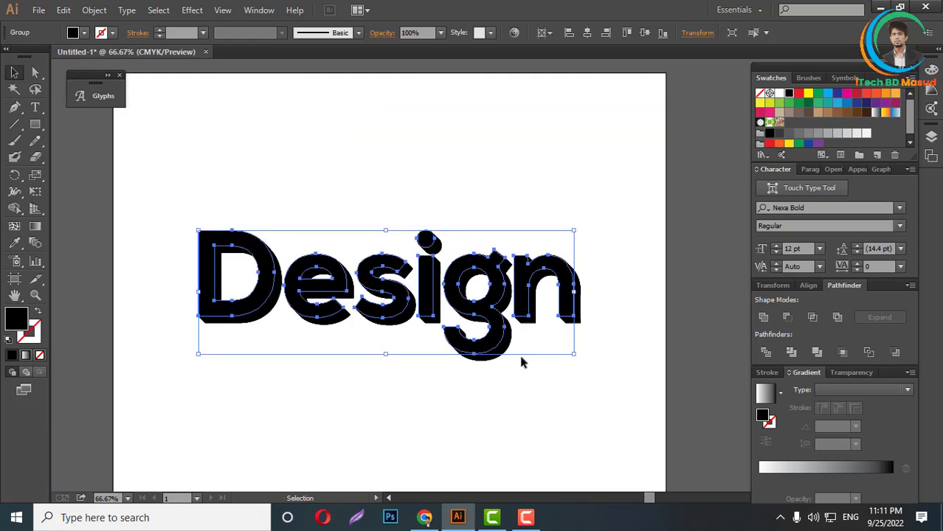
{"action": "left_click", "coordinate": [94, 10]}
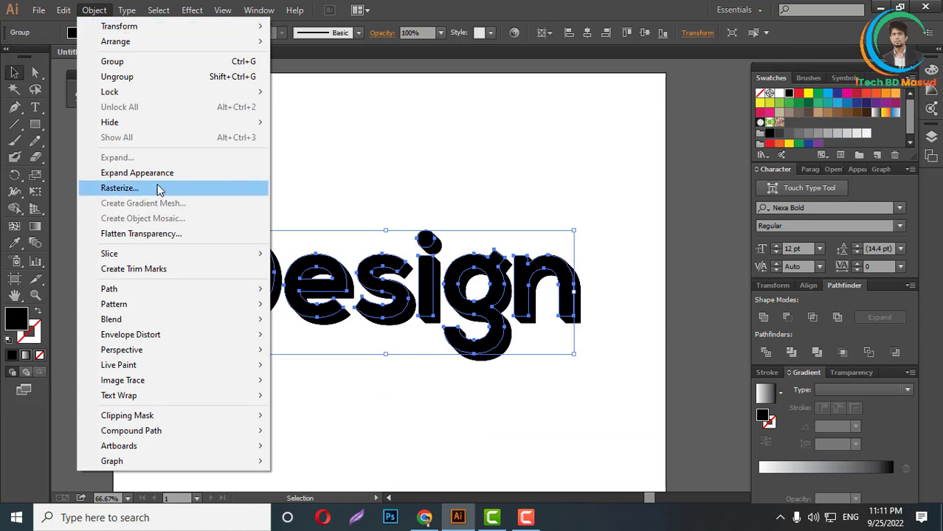
{"action": "left_click", "coordinate": [129, 173]}
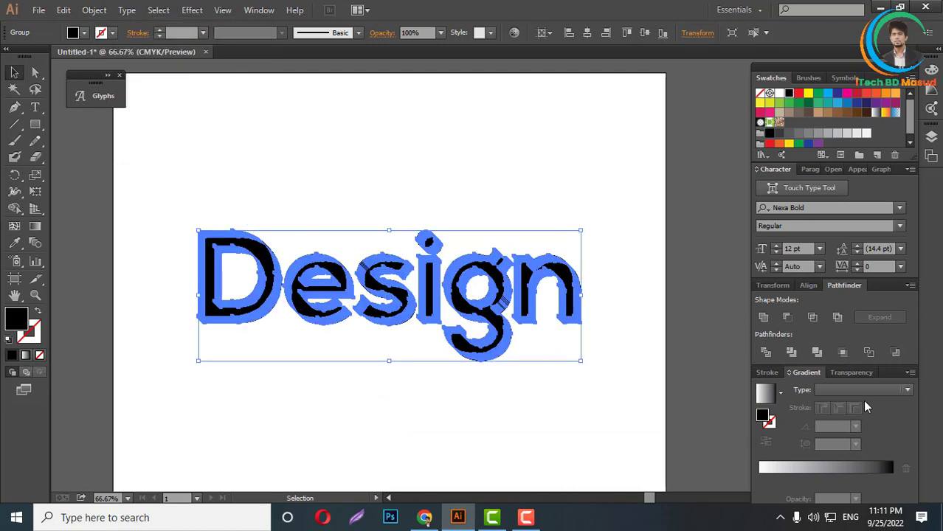
{"action": "left_click", "coordinate": [763, 318]}
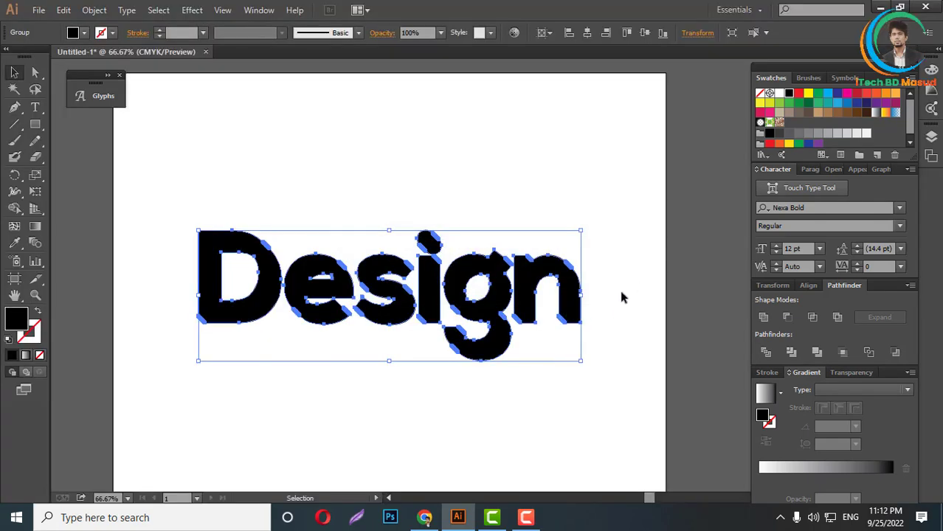
Send the united black shape to the back, behind the red "Design" word, and deselect it
{"action": "right_click", "coordinate": [595, 290]}
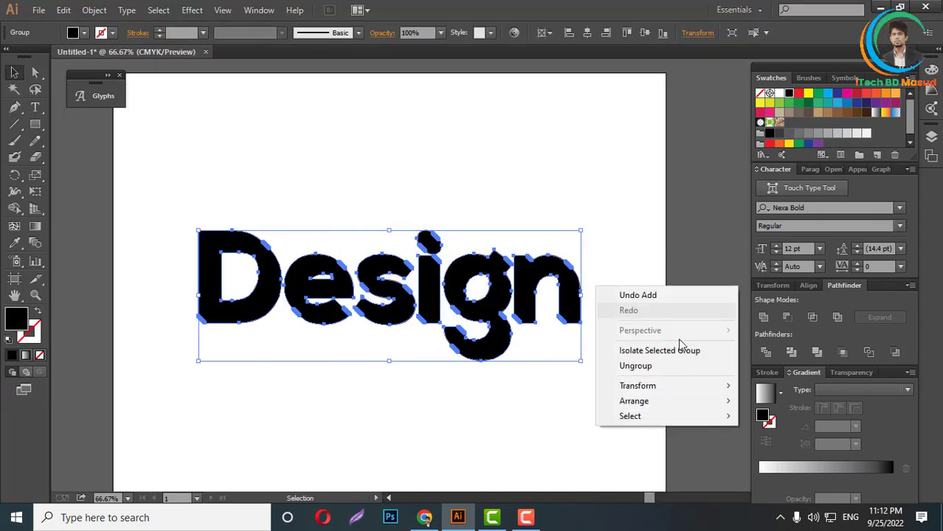
{"action": "mouse_move", "coordinate": [639, 405]}
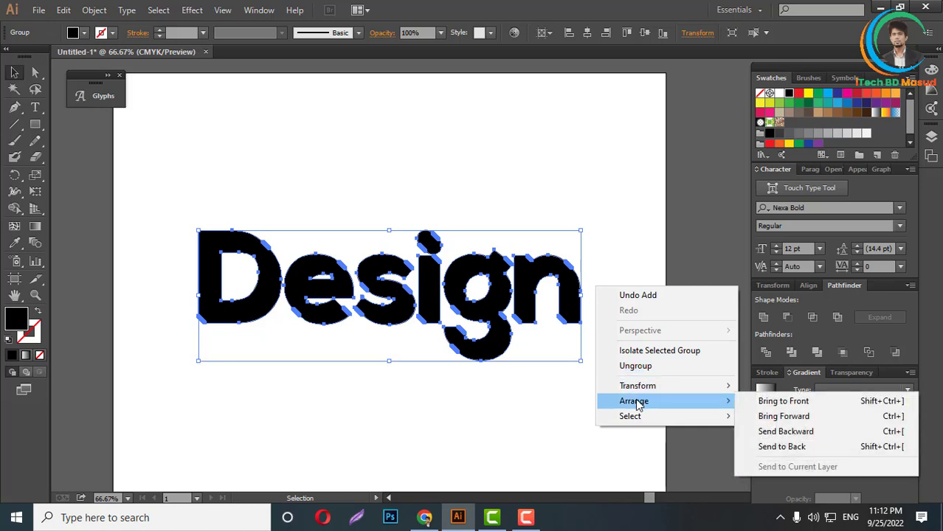
{"action": "left_click", "coordinate": [763, 449]}
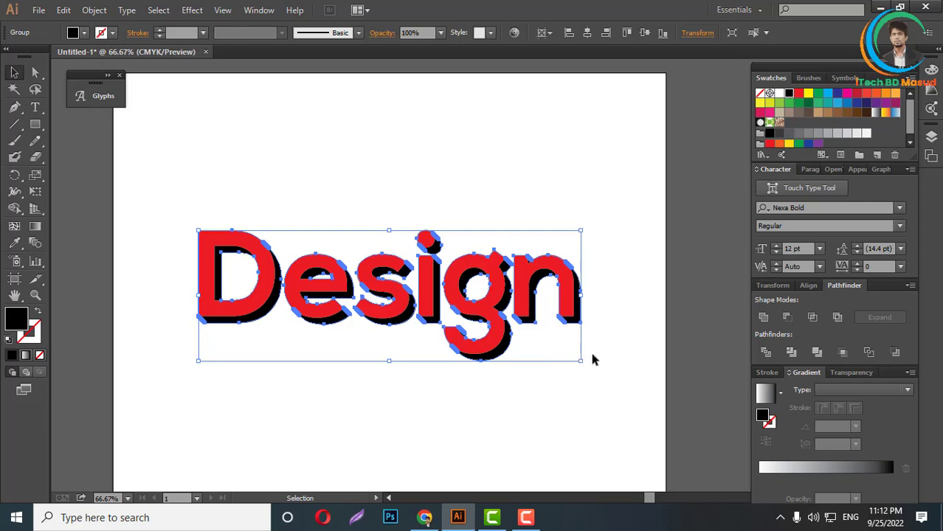
{"action": "scroll", "coordinate": [488, 365], "scroll_direction": "up", "scroll_amount": 2}
{"action": "scroll", "coordinate": [458, 371], "scroll_direction": "up", "scroll_amount": 2}
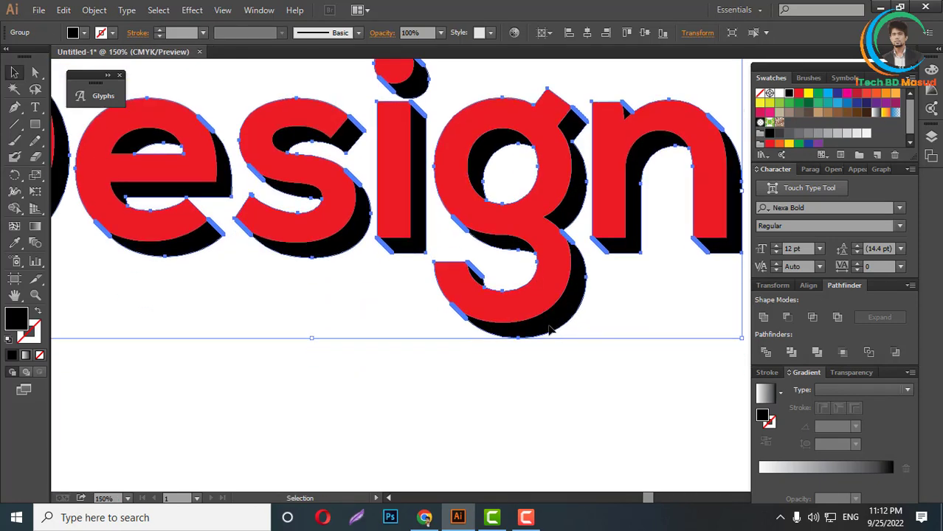
{"action": "scroll", "coordinate": [519, 266], "scroll_direction": "down", "scroll_amount": 2}
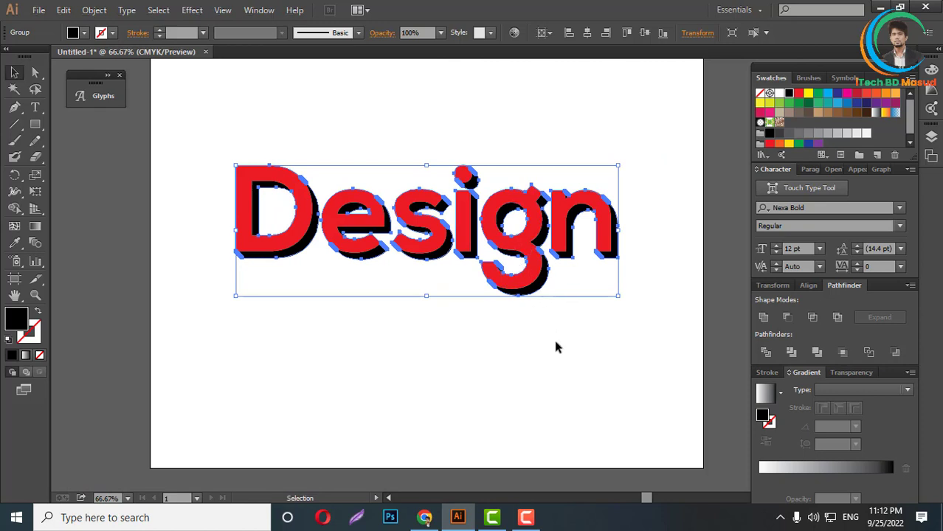
{"action": "left_click", "coordinate": [538, 305]}
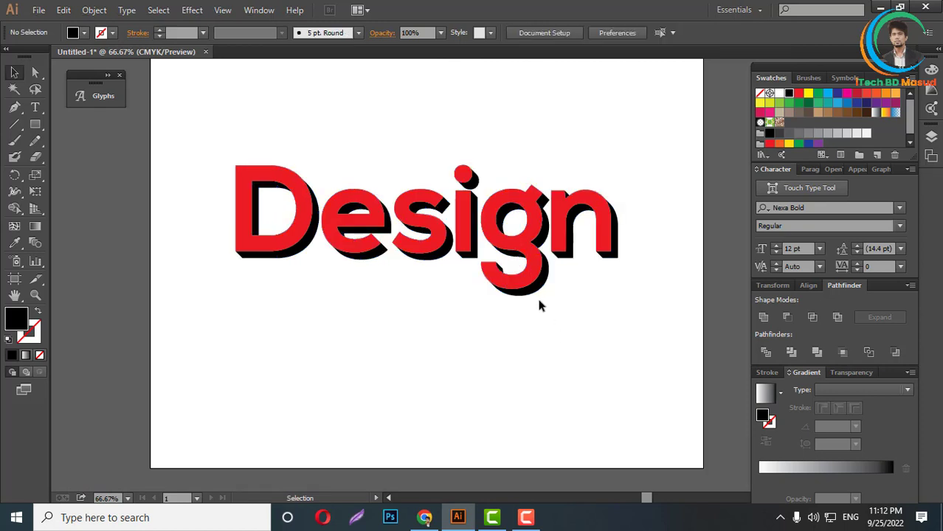
Try moving the red word and the black shadow shape apart, undoing each move
{"action": "left_click_drag", "start_coordinate": [495, 293], "coordinate": [356, 294]}
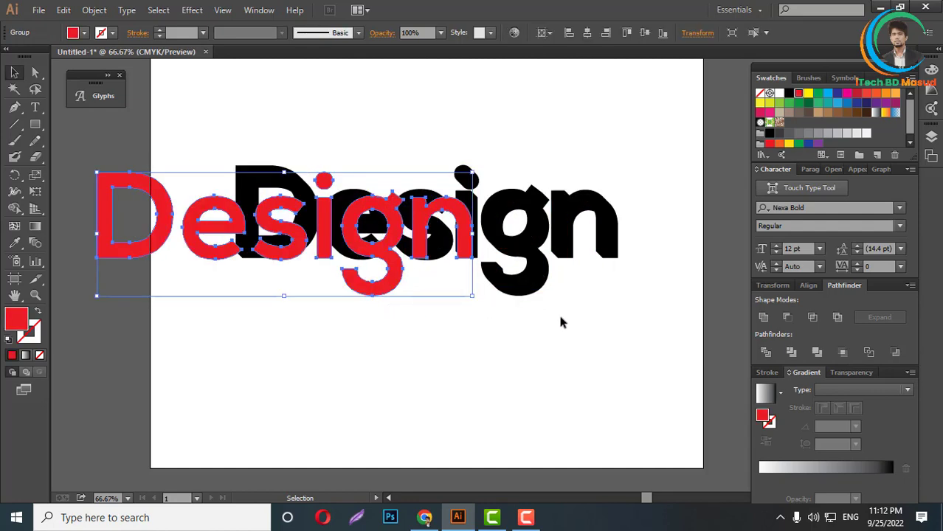
{"action": "key", "text": "ctrl+z"}
{"action": "left_click_drag", "start_coordinate": [540, 293], "coordinate": [490, 332]}
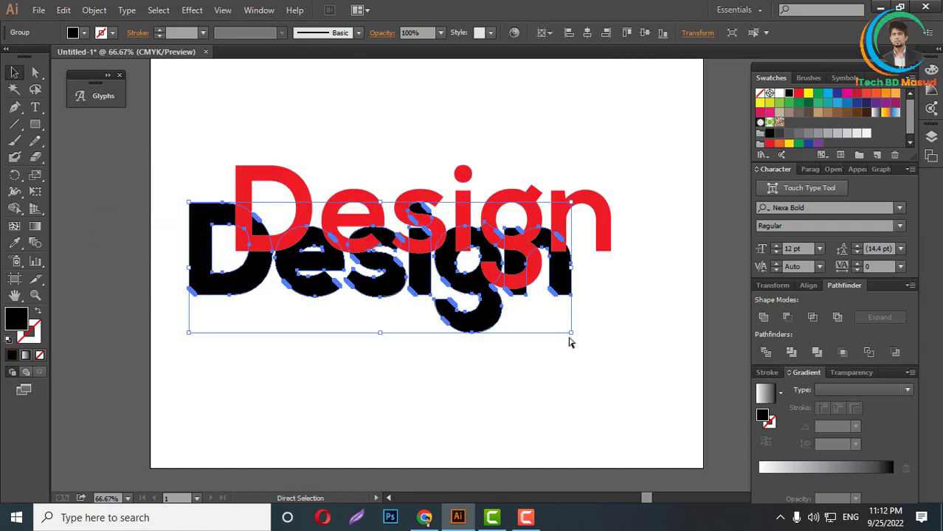
{"action": "key", "text": "ctrl+z"}
{"action": "scroll", "coordinate": [497, 279], "scroll_direction": "right", "scroll_amount": 1}
{"action": "left_click_drag", "start_coordinate": [497, 279], "coordinate": [391, 211]}
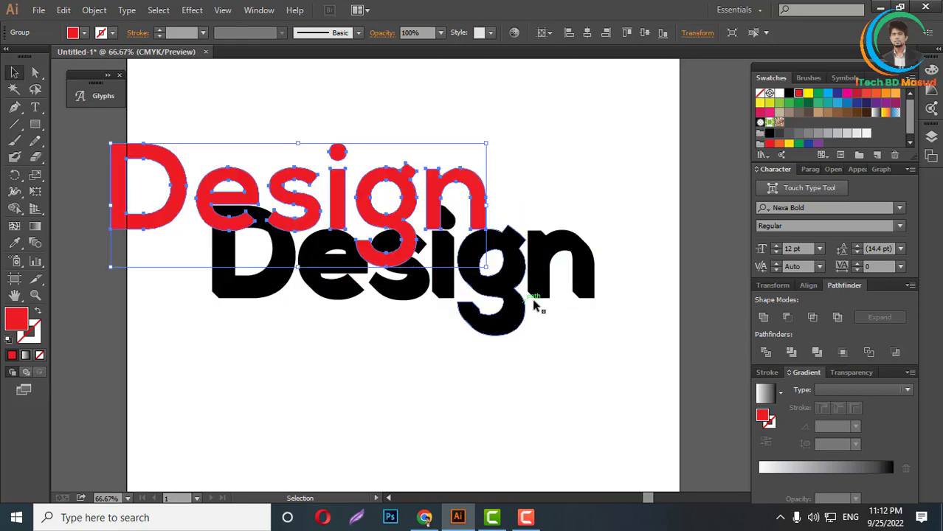
{"action": "key", "text": "ctrl+z"}
Offset the path of the red "Design" word by 4 px with miter joins
{"action": "left_click", "coordinate": [497, 291]}
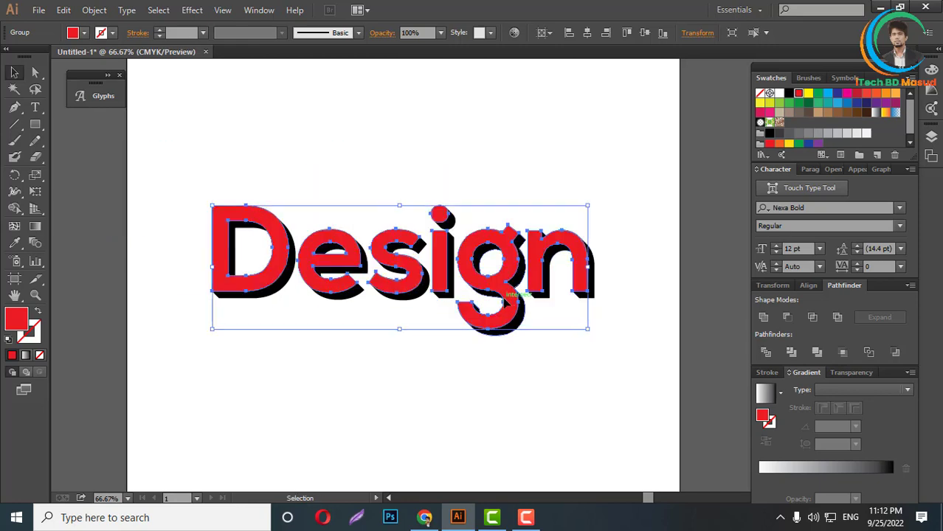
{"action": "left_click", "coordinate": [96, 11]}
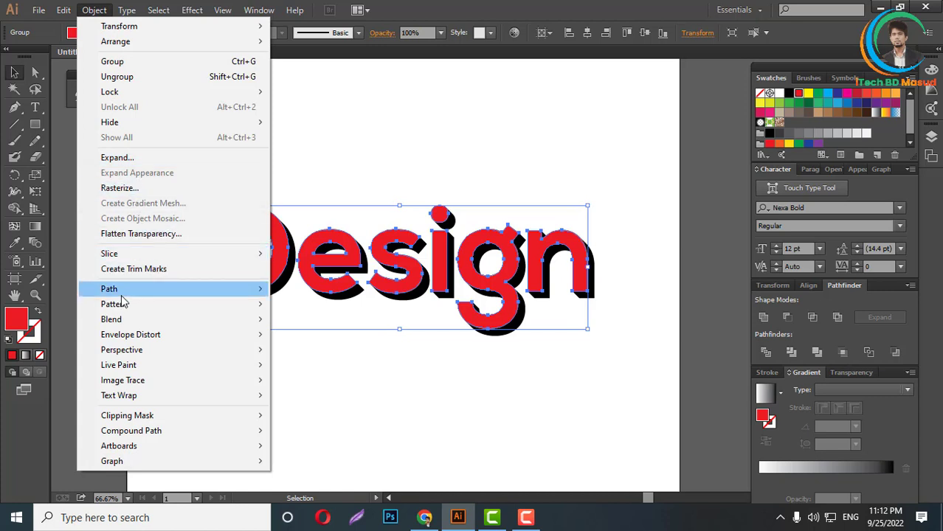
{"action": "mouse_move", "coordinate": [126, 290]}
{"action": "left_click", "coordinate": [322, 342]}
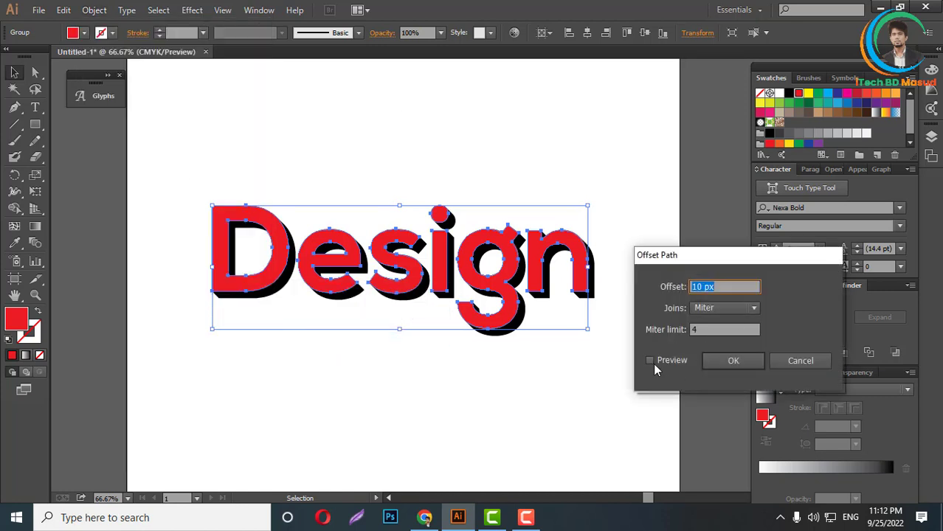
{"action": "left_click", "coordinate": [651, 362]}
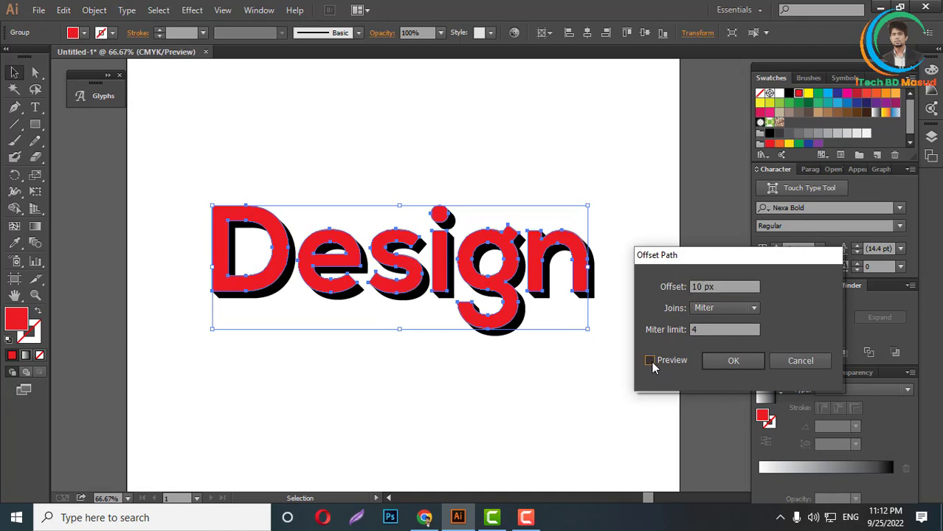
{"action": "double_click", "coordinate": [721, 287]}
{"action": "type", "text": "2"}
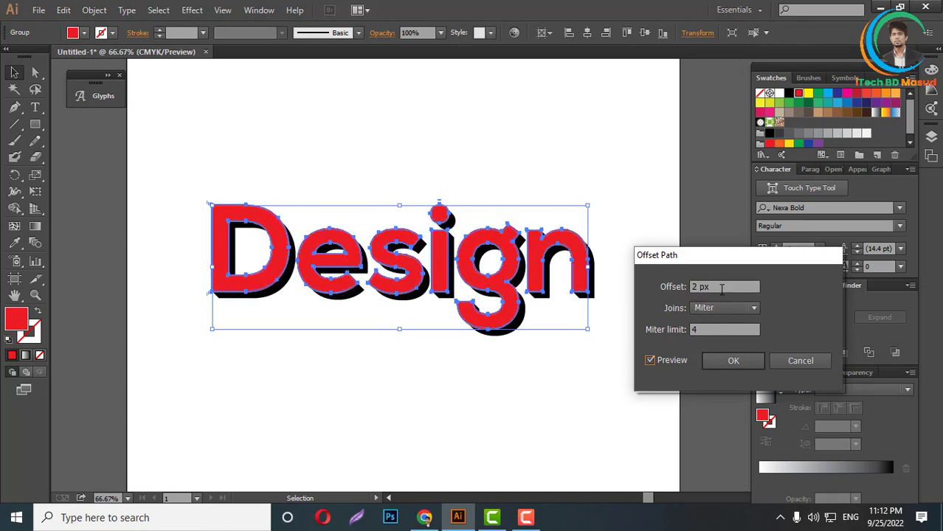
{"action": "key", "text": "Up"}
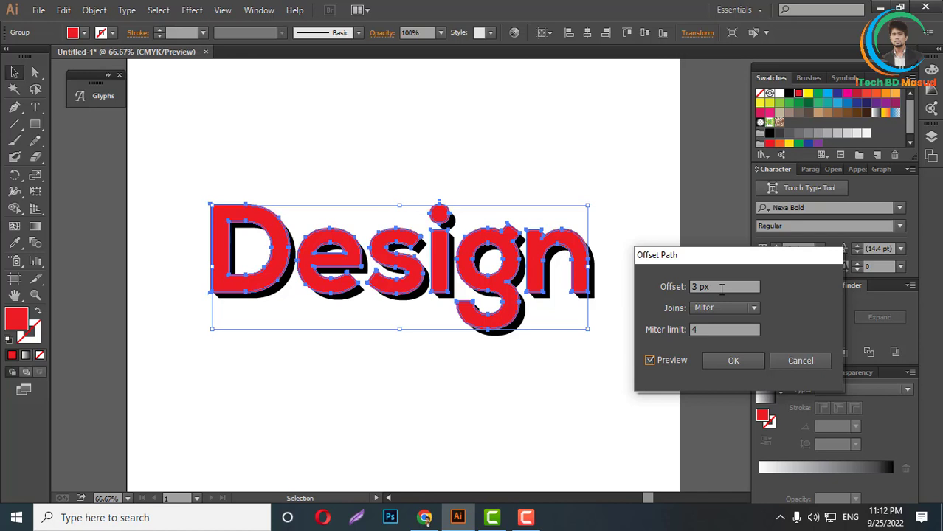
{"action": "key", "text": "Up"}
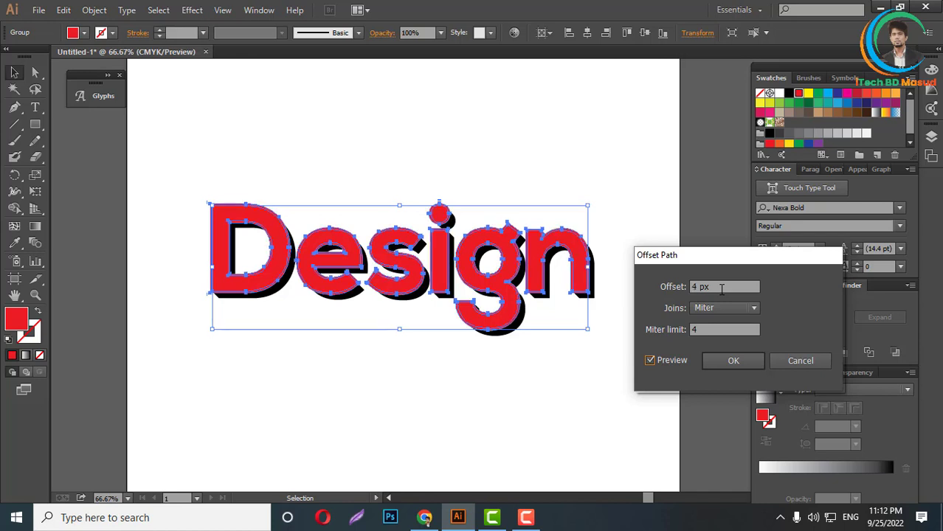
{"action": "key", "text": "Down"}
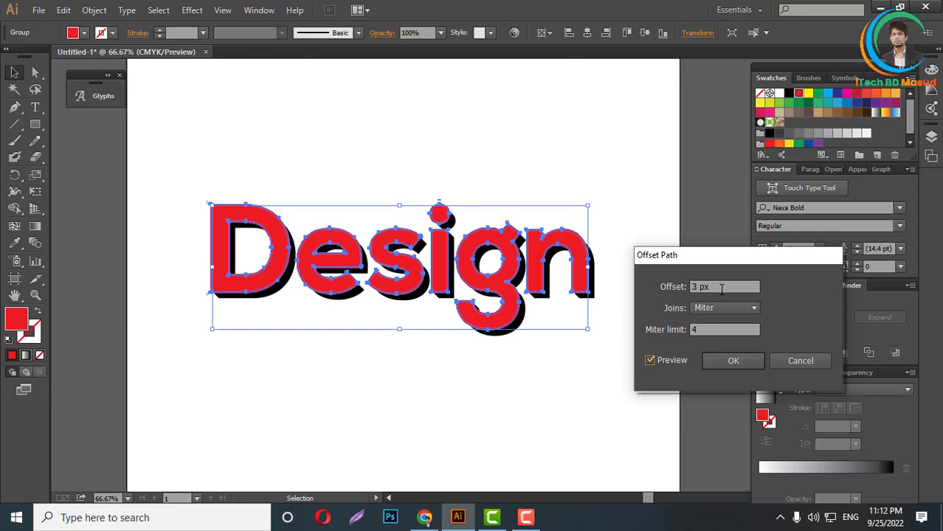
{"action": "key", "text": "Up"}
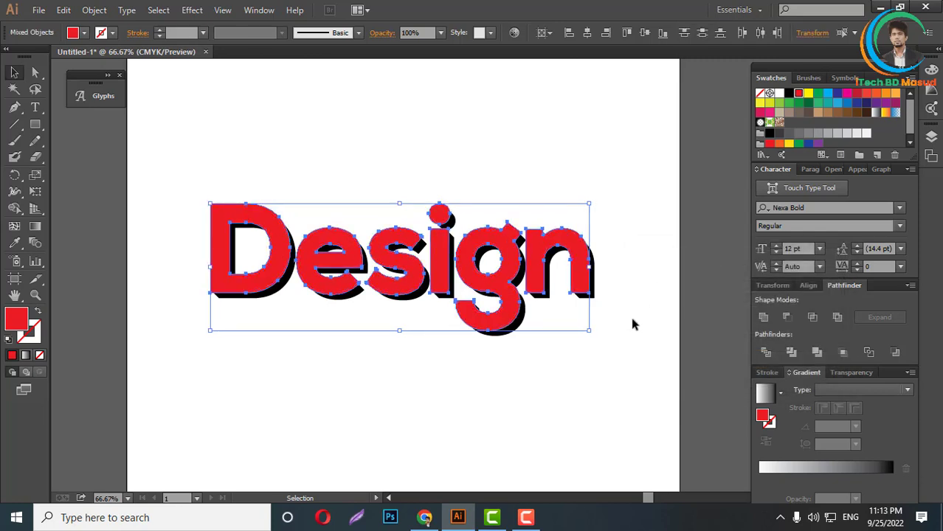
Fill the offset outlines of the word with white and bring them to the front
{"action": "key", "text": "ctrl+1"}
{"action": "left_click", "coordinate": [779, 94]}
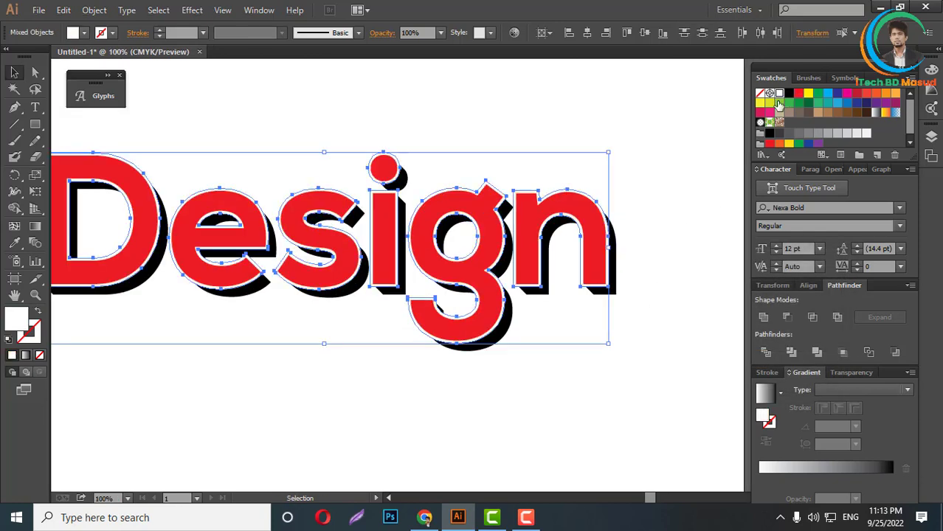
{"action": "scroll", "coordinate": [586, 231], "scroll_direction": "down", "scroll_amount": 3}
{"action": "scroll", "coordinate": [587, 231], "scroll_direction": "up", "scroll_amount": 2}
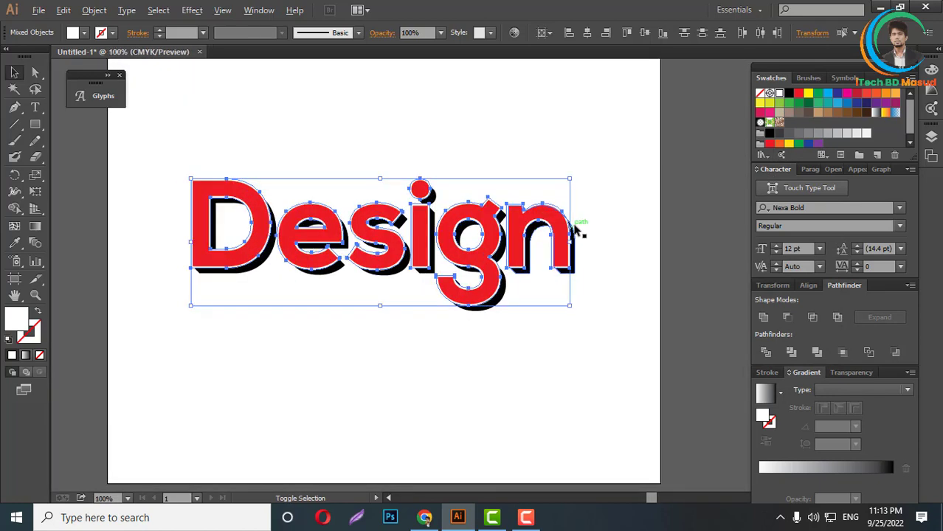
{"action": "right_click", "coordinate": [573, 225]}
{"action": "mouse_move", "coordinate": [623, 346]}
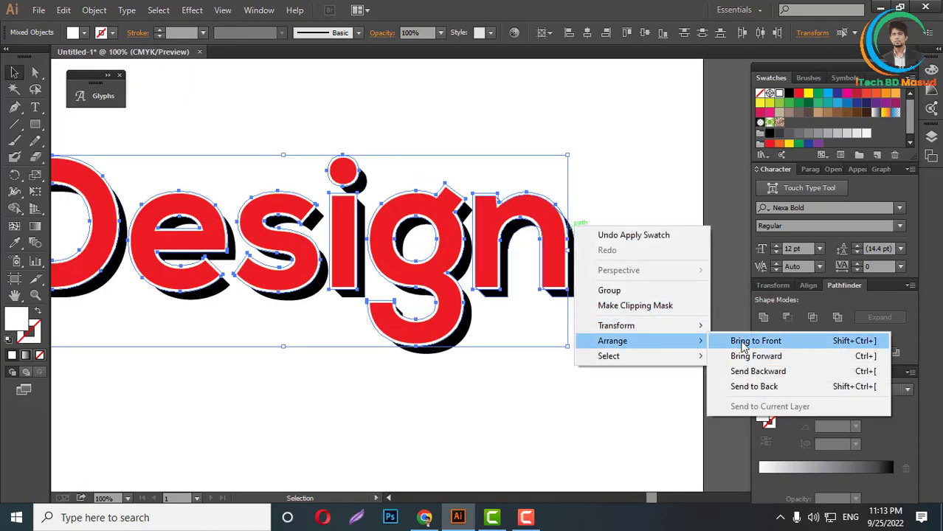
{"action": "left_click", "coordinate": [741, 340]}
Add the black shadow shape to the selection of white outlines and divide them with Pathfinder
{"action": "scroll", "coordinate": [537, 342], "scroll_direction": "down", "scroll_amount": 2}
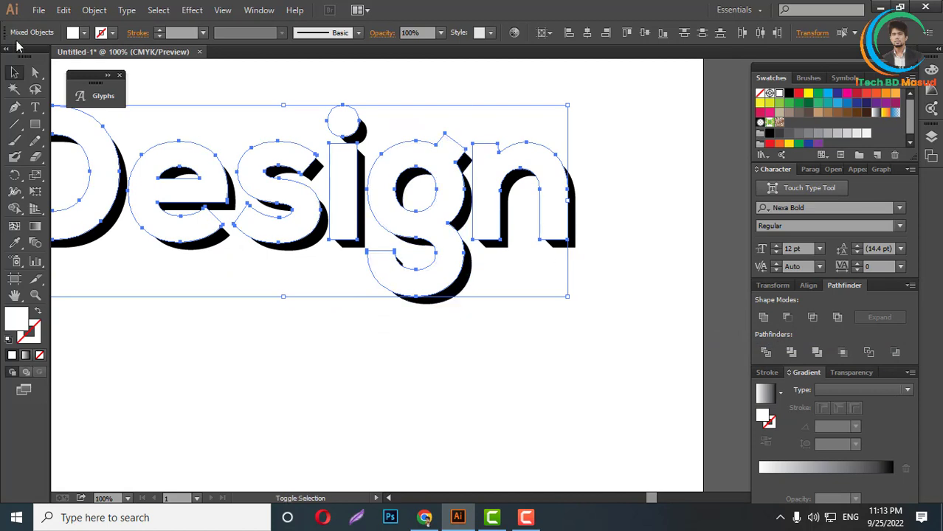
{"action": "left_click", "coordinate": [450, 307], "text": "shift"}
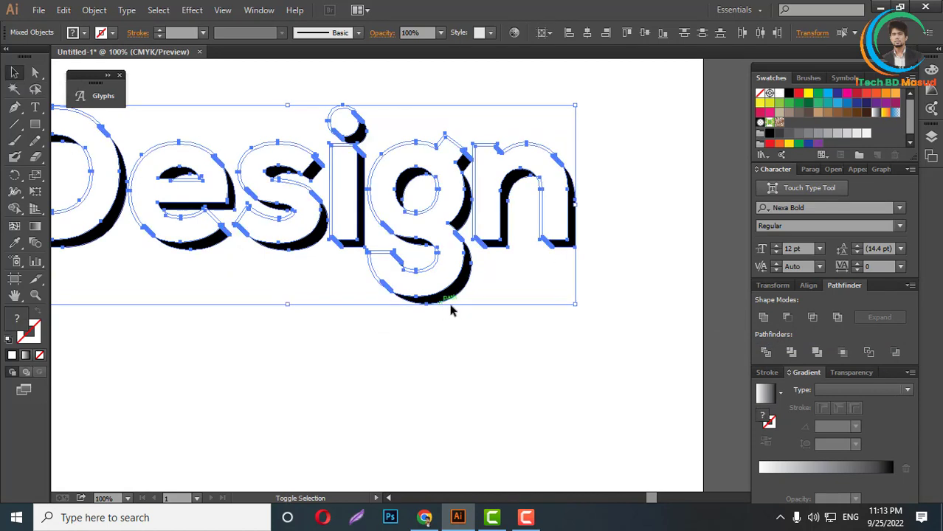
{"action": "left_click", "coordinate": [766, 356]}
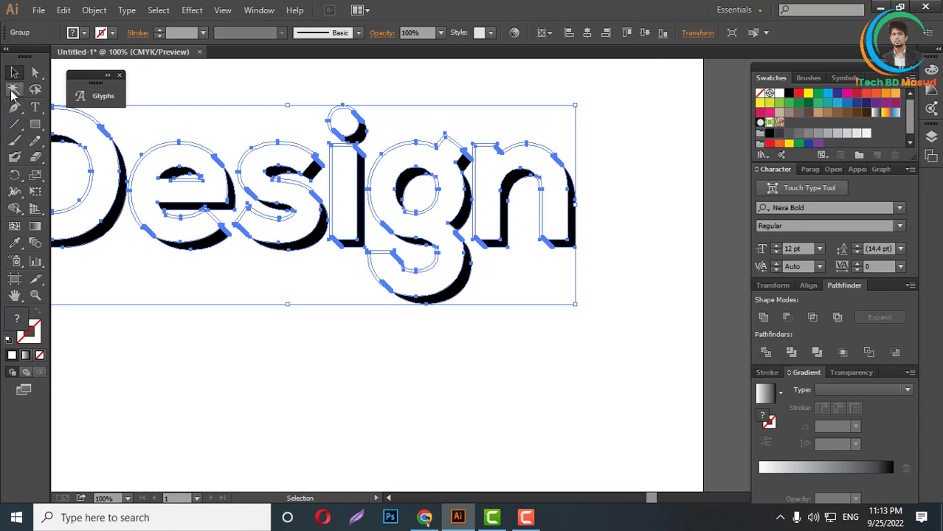
Select all white divided pieces with the Magic Wand and delete them
{"action": "left_click", "coordinate": [12, 90]}
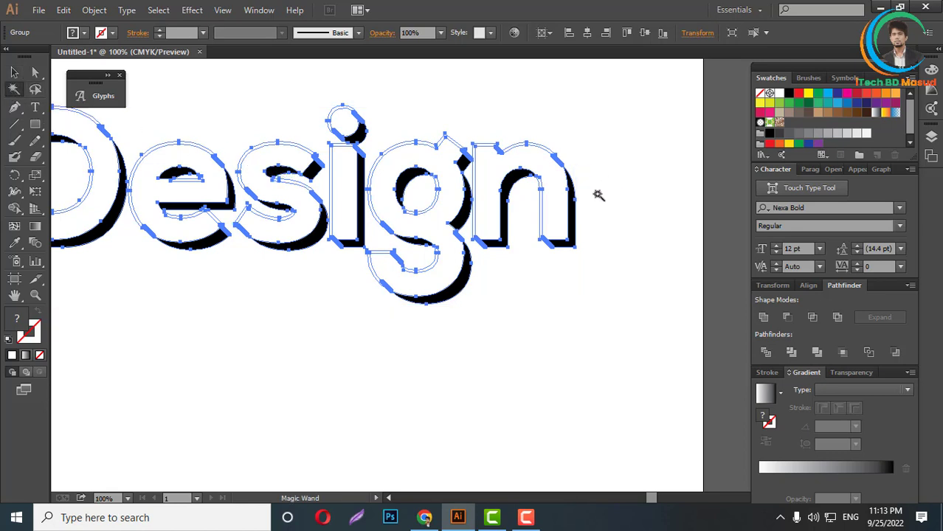
{"action": "left_click", "coordinate": [539, 152]}
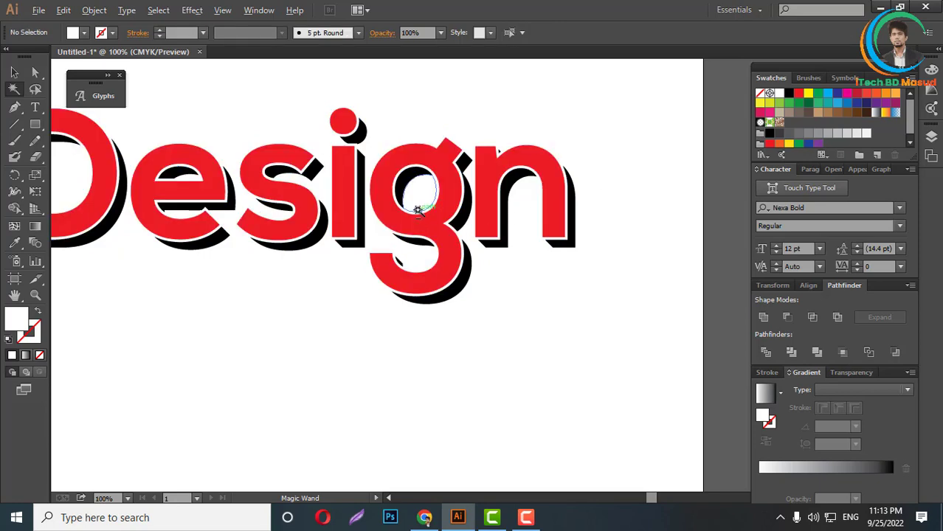
Select the unfilled leftover pieces around the letters with the Magic Wand, clear the selection and check the whole word
{"action": "scroll", "coordinate": [421, 205], "scroll_direction": "up", "scroll_amount": 2}
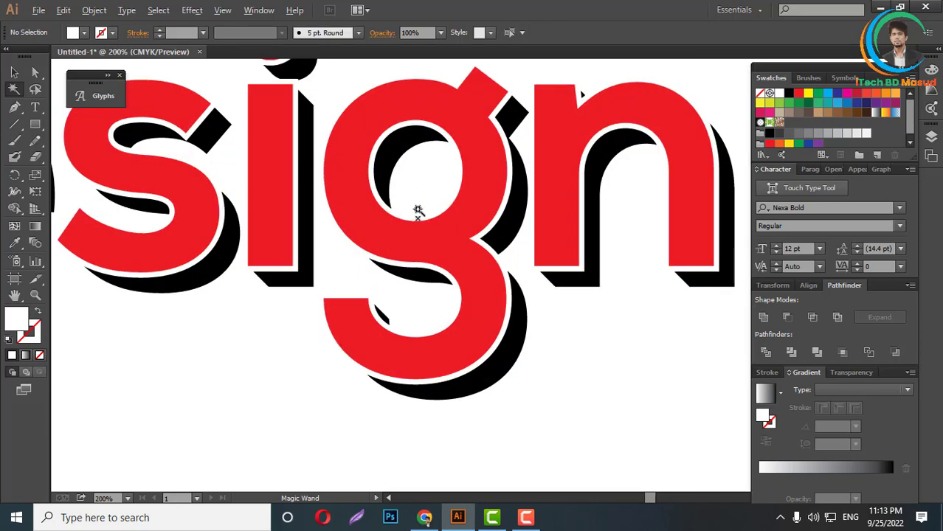
{"action": "left_click", "coordinate": [12, 91]}
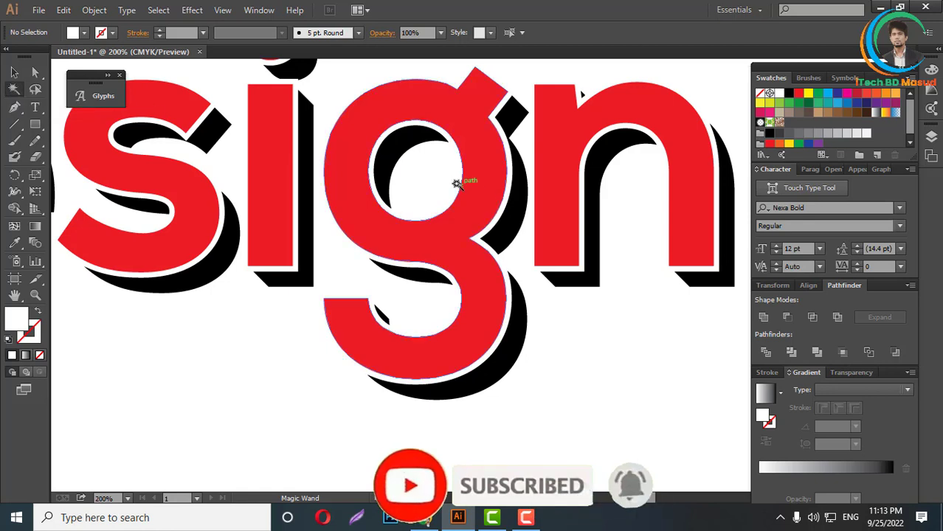
{"action": "left_click", "coordinate": [455, 181]}
{"action": "scroll", "coordinate": [484, 179], "scroll_direction": "up", "scroll_amount": 1}
{"action": "scroll", "coordinate": [585, 259], "scroll_direction": "down", "scroll_amount": 1}
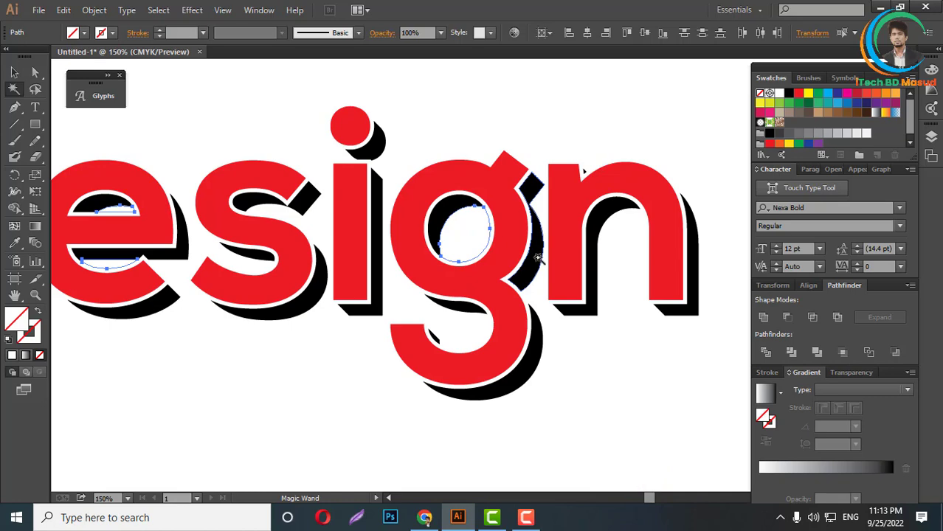
{"action": "key", "text": "ctrl+shift+a"}
{"action": "scroll", "coordinate": [576, 295], "scroll_direction": "up", "scroll_amount": 2}
{"action": "scroll", "coordinate": [557, 312], "scroll_direction": "down", "scroll_amount": 2}
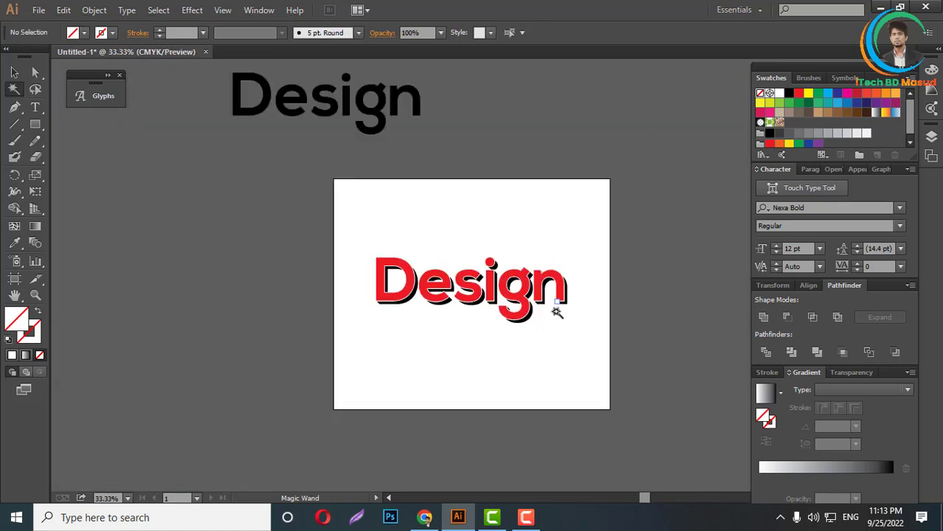
{"action": "left_click", "coordinate": [14, 73]}
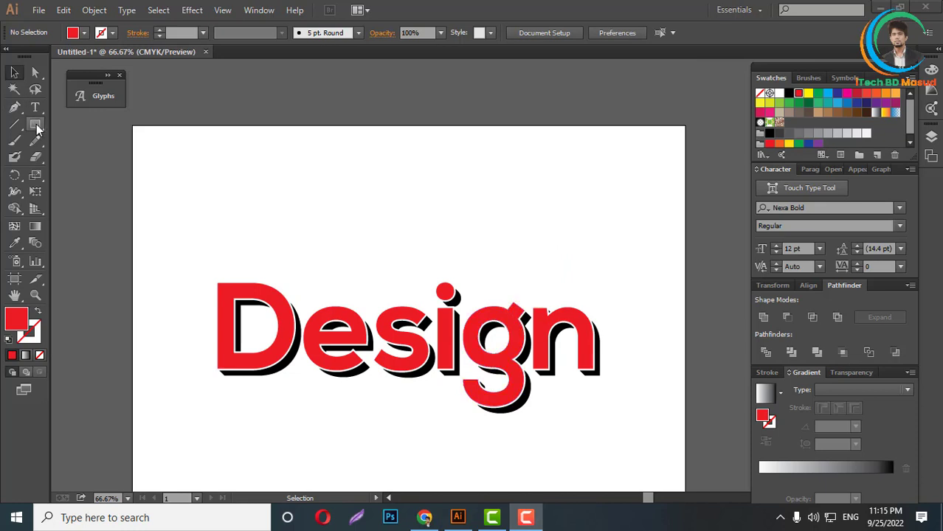
Draw two small red squares side by side in the empty area above the word "Design"
{"action": "left_click_drag", "start_coordinate": [36, 127], "coordinate": [74, 127]}
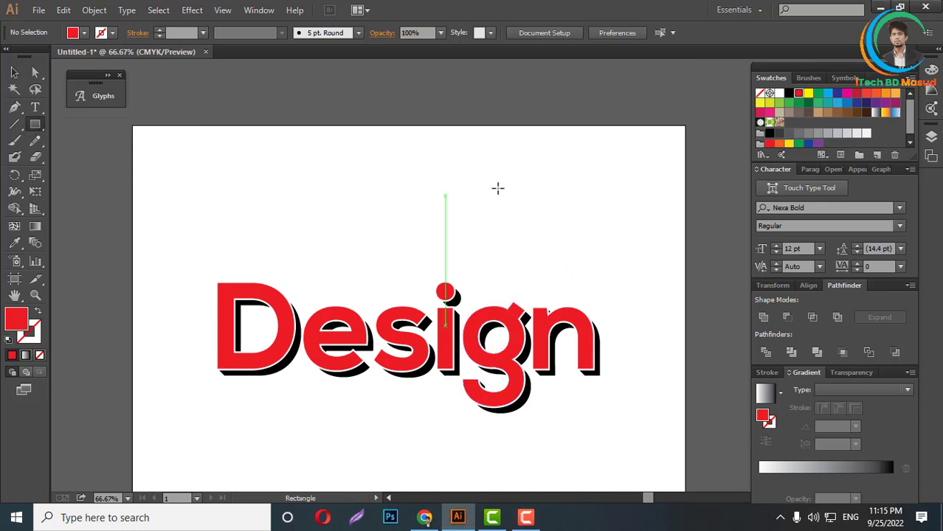
{"action": "scroll", "coordinate": [488, 207], "scroll_direction": "up", "scroll_amount": 1, "text": "alt"}
{"action": "left_click_drag", "start_coordinate": [476, 207], "coordinate": [504, 235]}
{"action": "left_click_drag", "start_coordinate": [570, 194], "coordinate": [598, 221]}
{"action": "left_click", "coordinate": [14, 72]}
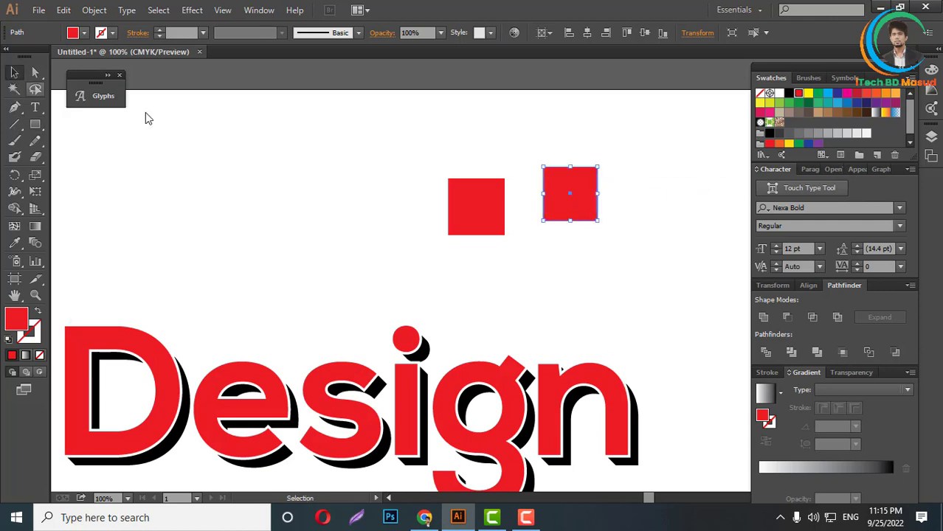
Fill the right square with a medium gray swatch and the left square with a dark gray swatch
{"action": "left_click", "coordinate": [462, 161]}
{"action": "left_click_drag", "start_coordinate": [391, 130], "coordinate": [687, 240]}
{"action": "left_click", "coordinate": [687, 241]}
{"action": "left_click", "coordinate": [582, 200]}
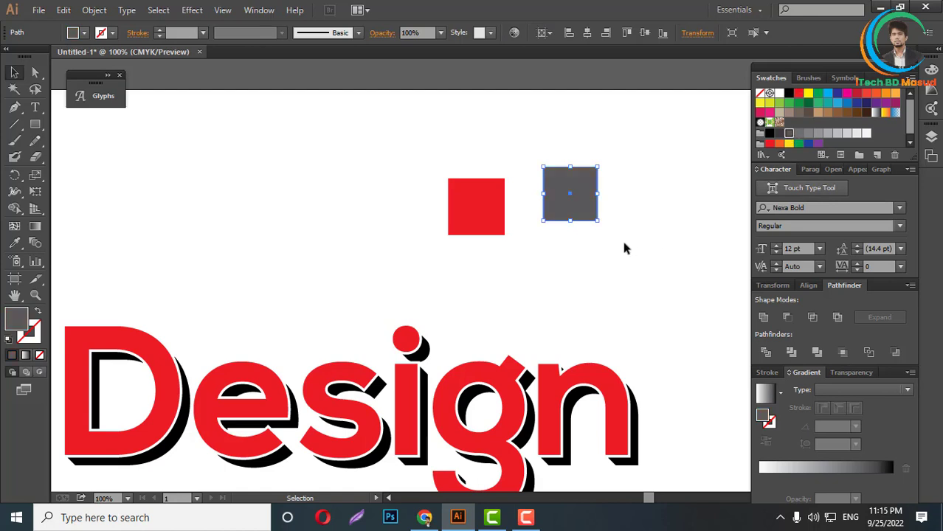
{"action": "left_click", "coordinate": [479, 214]}
{"action": "left_click", "coordinate": [772, 136]}
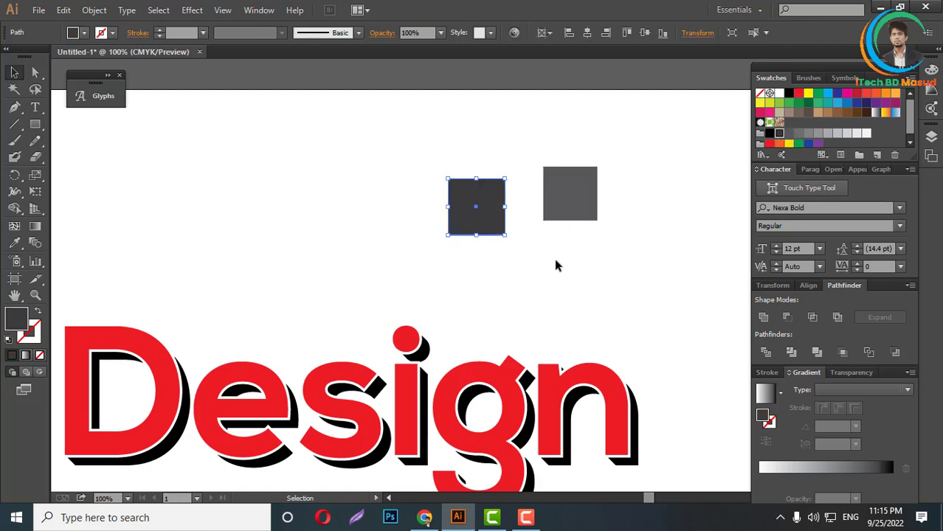
Change the left square's fill to a darker, near-black gray in the Color Picker
{"action": "left_click", "coordinate": [554, 258]}
{"action": "left_click", "coordinate": [487, 215]}
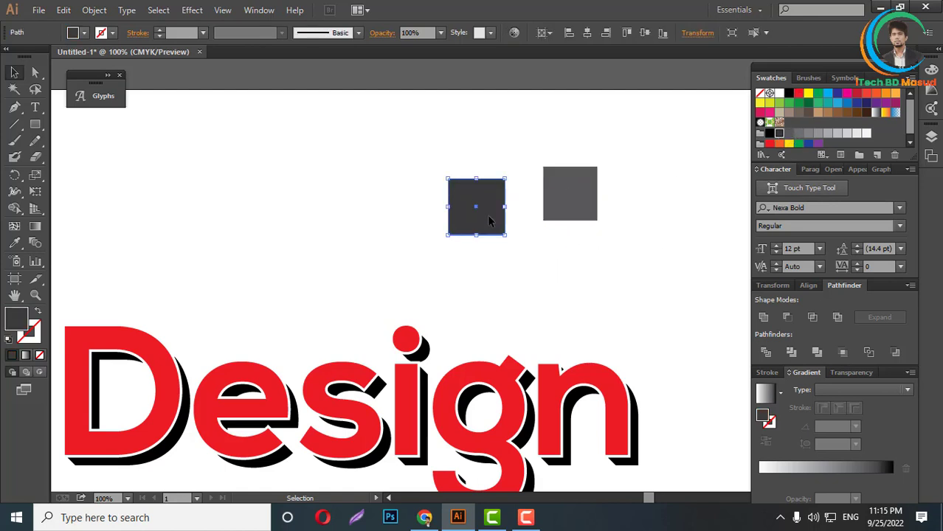
{"action": "double_click", "coordinate": [19, 322]}
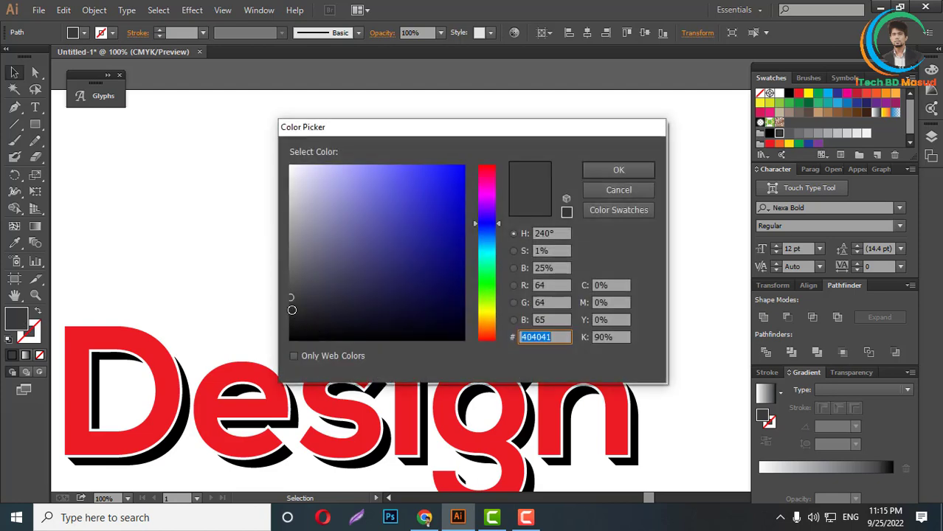
{"action": "left_click", "coordinate": [336, 297]}
{"action": "left_click", "coordinate": [618, 170]}
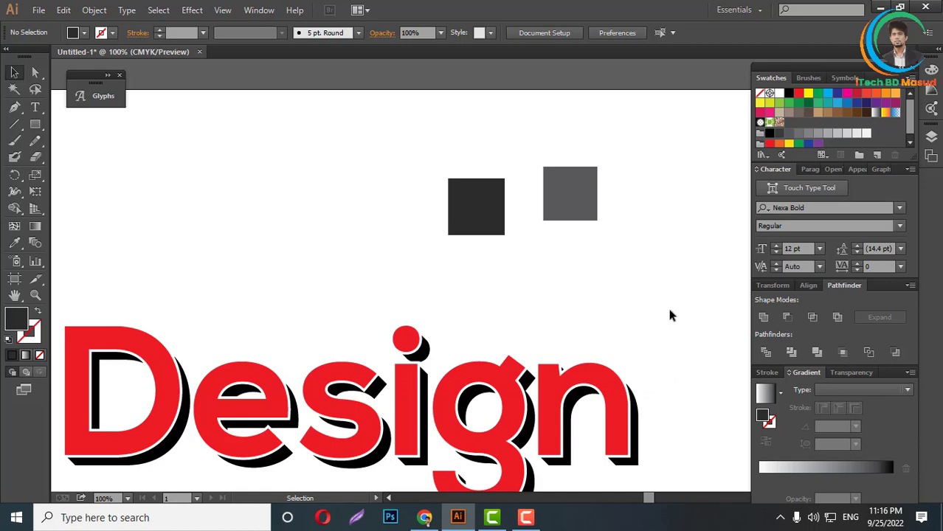
Build a linear gradient from the right square's medium gray to the left square's near-black, and apply it to the left square
{"action": "left_click", "coordinate": [578, 203]}
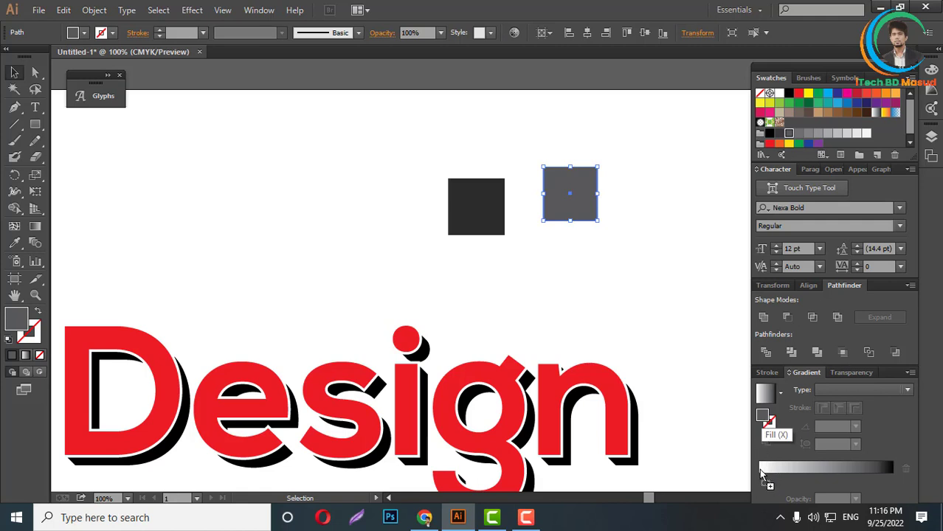
{"action": "left_click", "coordinate": [762, 472]}
{"action": "left_click", "coordinate": [475, 221]}
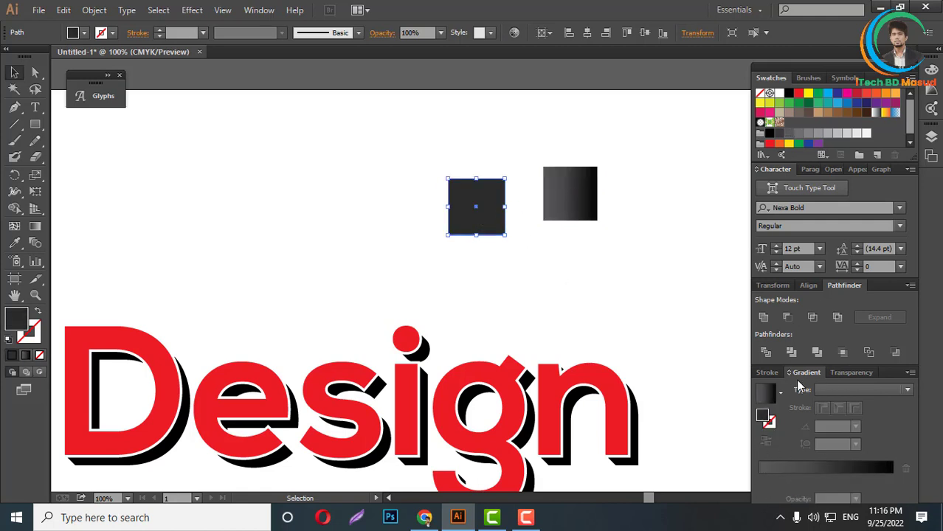
{"action": "left_click", "coordinate": [893, 467]}
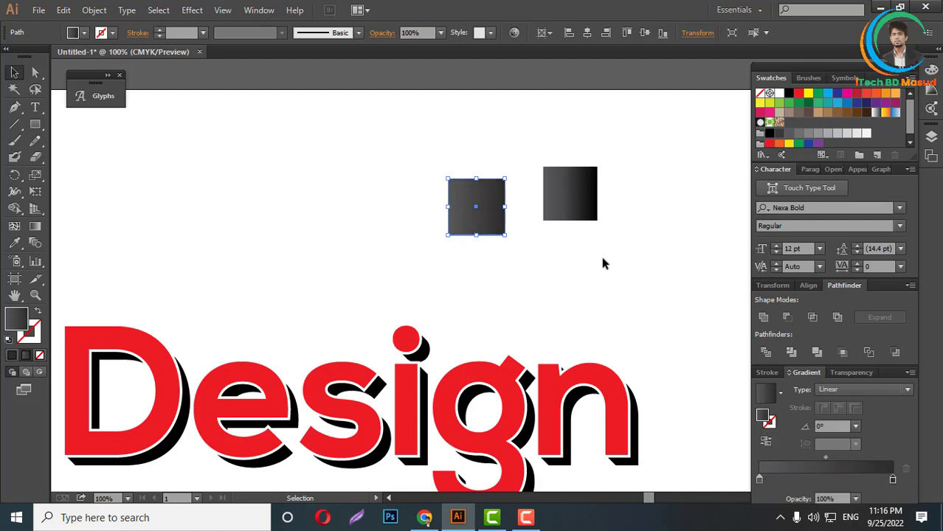
Delete the right square, keeping only the left square with the gray gradient as a color sample
{"action": "left_click", "coordinate": [570, 194]}
{"action": "key", "text": "Delete"}
{"action": "left_click", "coordinate": [479, 217]}
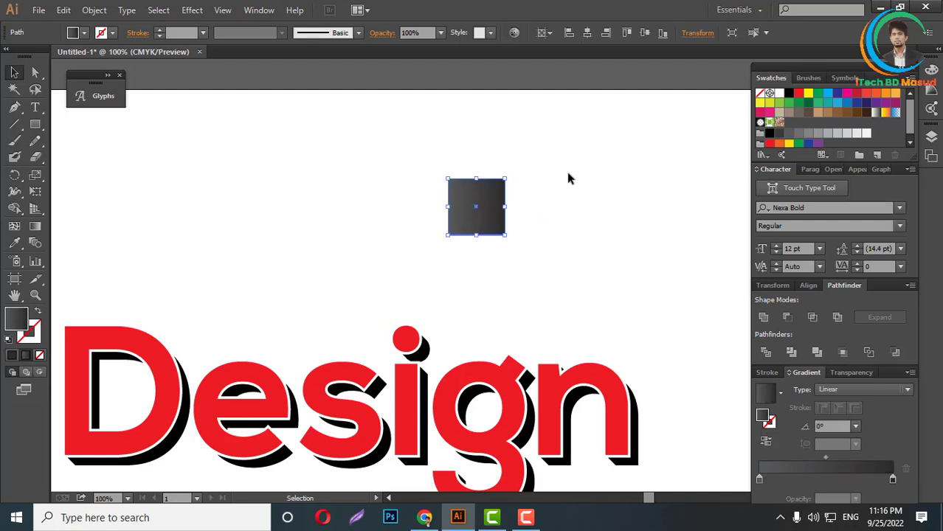
{"action": "scroll", "coordinate": [586, 199], "scroll_direction": "down", "scroll_amount": 3}
{"action": "left_click", "coordinate": [583, 207]}
{"action": "scroll", "coordinate": [501, 285], "scroll_direction": "up", "scroll_amount": 2}
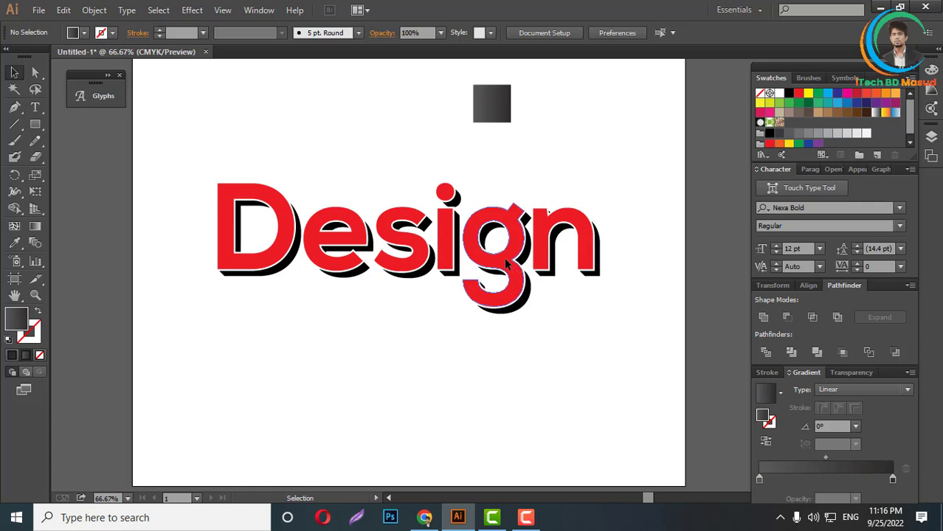
Select all the red letters of "Design" without the shadow and group them
{"action": "left_click", "coordinate": [506, 264]}
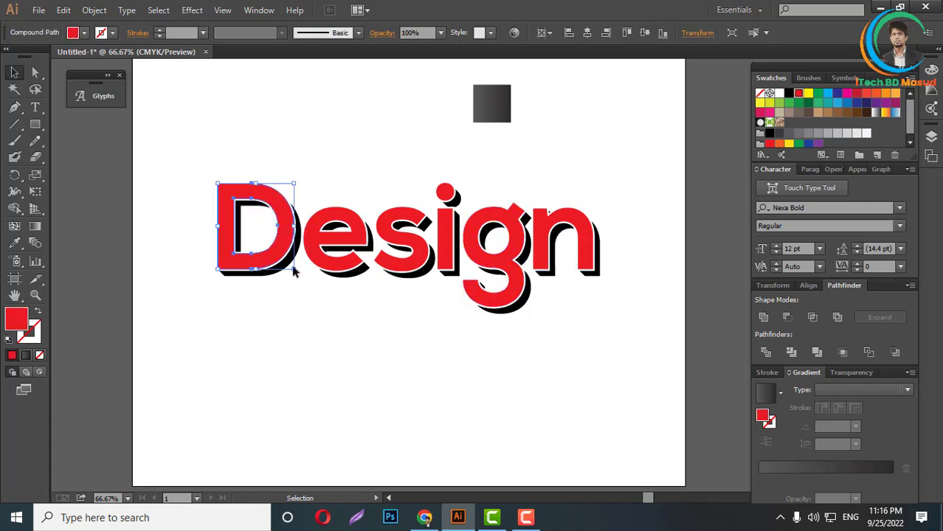
{"action": "left_click", "coordinate": [270, 277]}
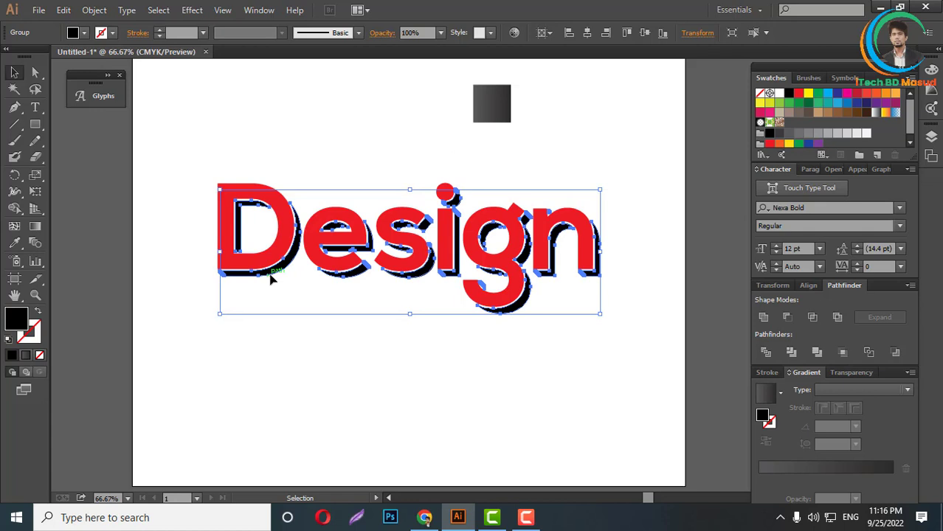
{"action": "left_click", "coordinate": [292, 227]}
{"action": "left_click", "coordinate": [354, 230], "text": "shift"}
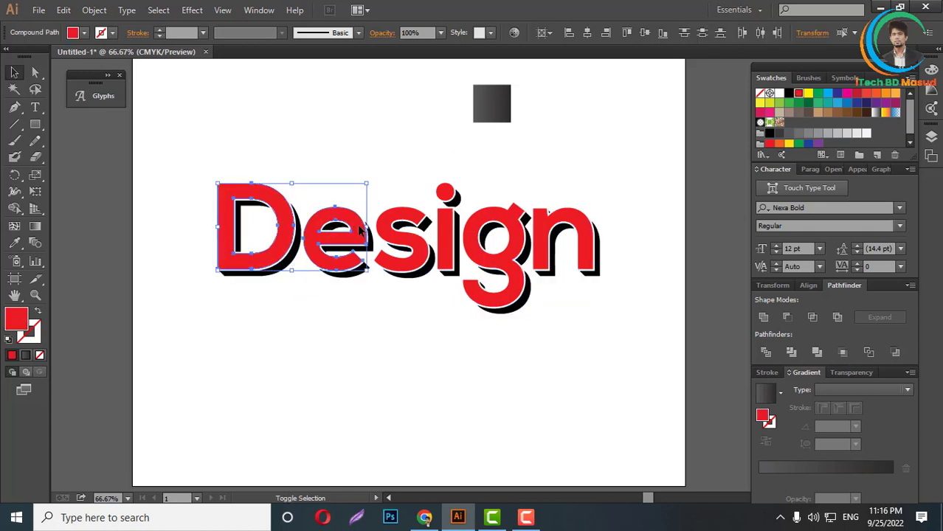
{"action": "left_click", "coordinate": [402, 241], "text": "shift"}
{"action": "left_click", "coordinate": [446, 221], "text": "shift"}
{"action": "left_click", "coordinate": [505, 220], "text": "shift"}
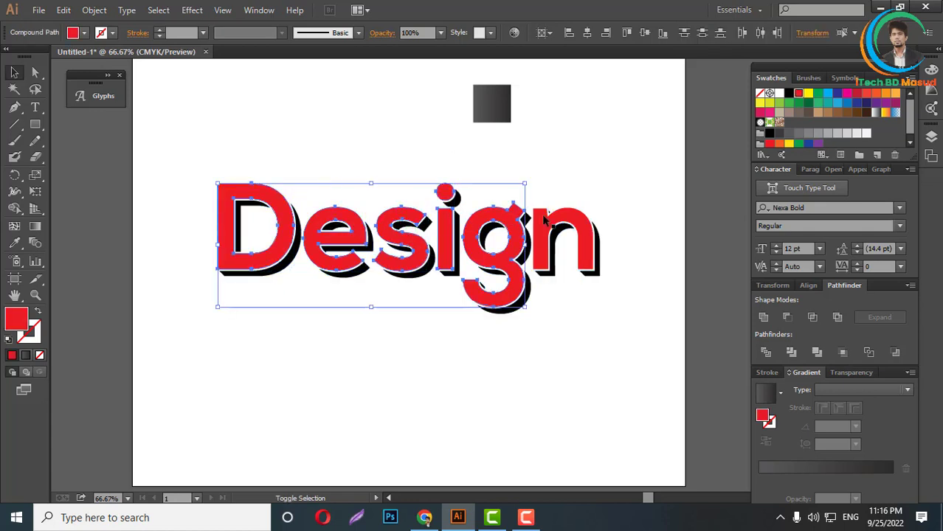
{"action": "left_click", "coordinate": [554, 224], "text": "shift"}
{"action": "key", "text": "a"}
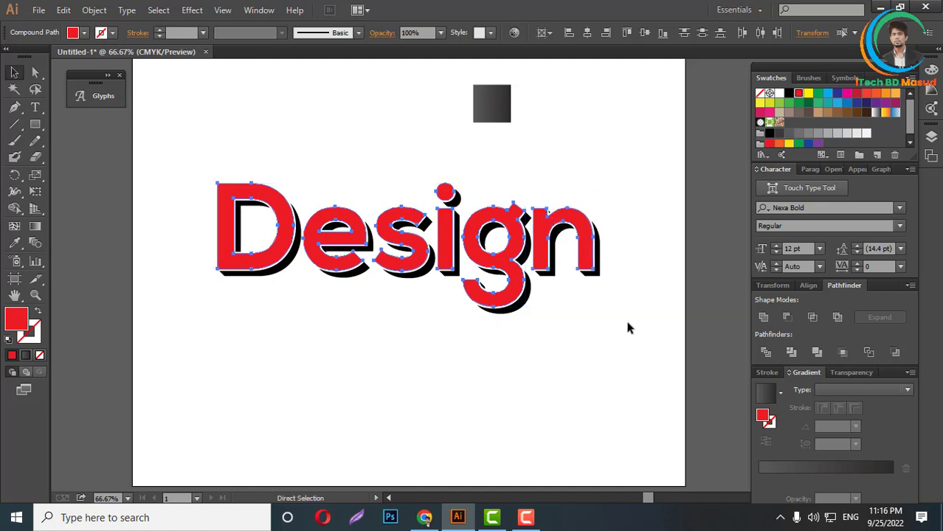
{"action": "key", "text": "ctrl+g"}
{"action": "key", "text": "v"}
{"action": "scroll", "coordinate": [594, 288], "scroll_direction": "up", "scroll_amount": 1}
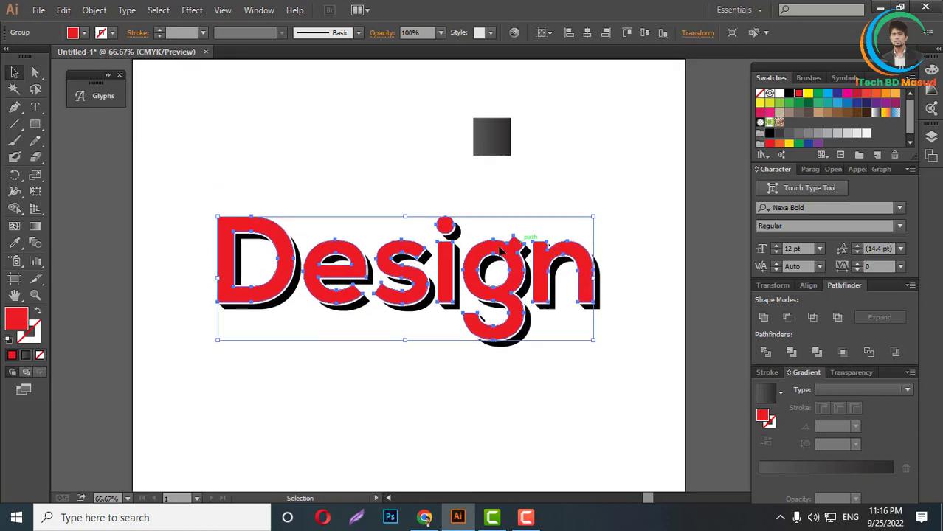
Try the sample square's gradient on the red lettering with the Eyedropper, and move the square aside
{"action": "left_click", "coordinate": [14, 242]}
{"action": "left_click", "coordinate": [496, 137]}
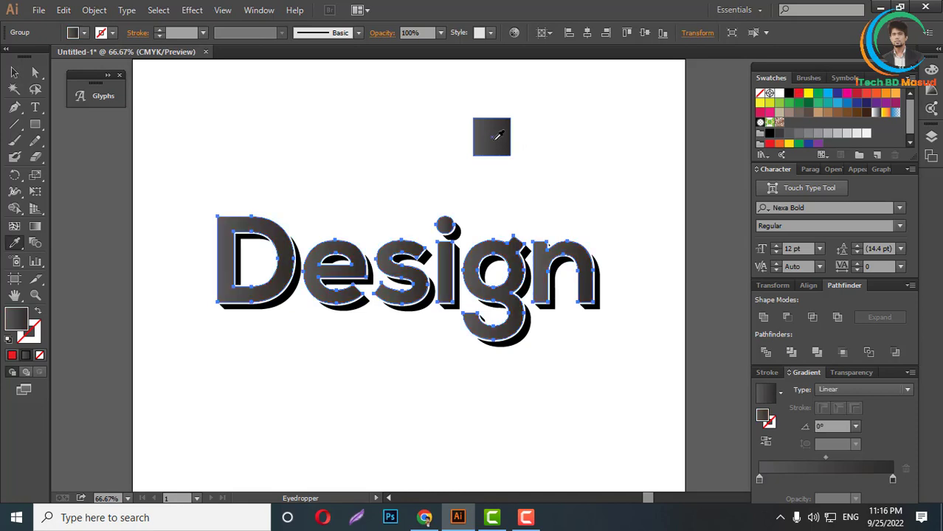
{"action": "key", "text": "v"}
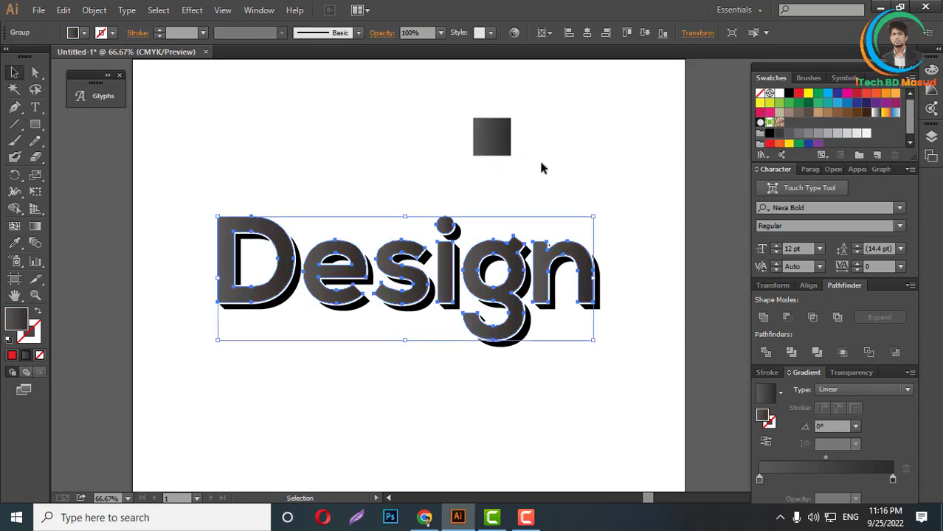
{"action": "scroll", "coordinate": [509, 155], "scroll_direction": "down", "scroll_amount": 2}
{"action": "left_click_drag", "start_coordinate": [497, 151], "coordinate": [688, 143]}
{"action": "scroll", "coordinate": [480, 214], "scroll_direction": "up", "scroll_amount": 4}
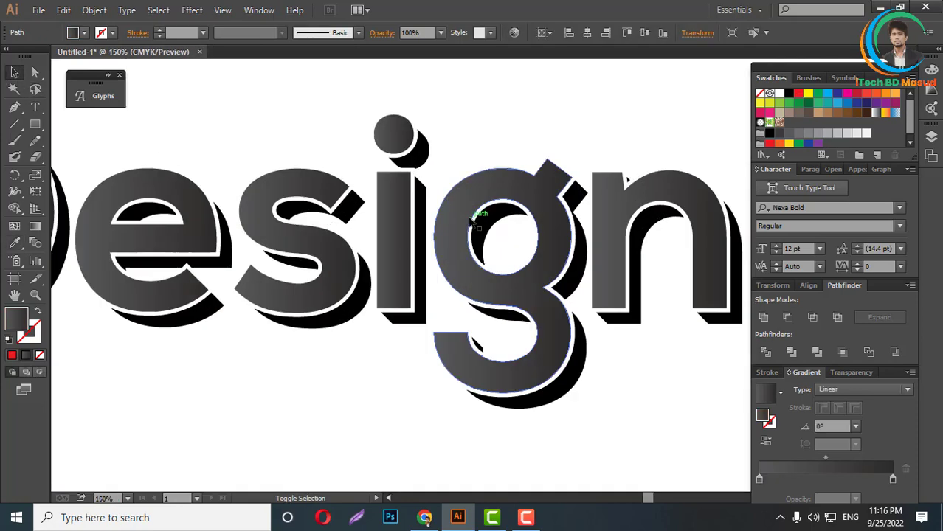
{"action": "left_click", "coordinate": [452, 215]}
{"action": "scroll", "coordinate": [452, 215], "scroll_direction": "down", "scroll_amount": 3}
Undo the sample square's move and the gradient fill on the lettering
{"action": "key", "text": "ctrl+z"}
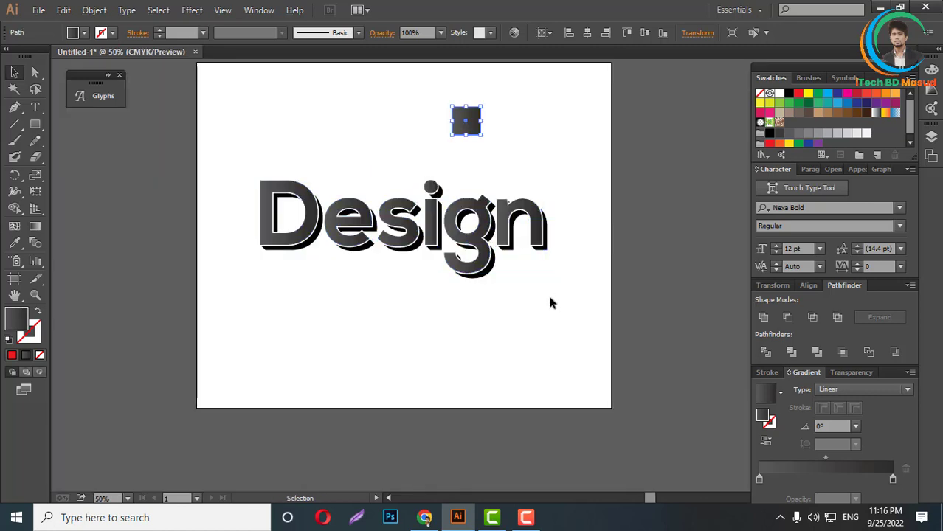
{"action": "key", "text": "ctrl+z"}
{"action": "left_click", "coordinate": [543, 302]}
{"action": "scroll", "coordinate": [509, 280], "scroll_direction": "up", "scroll_amount": 2}
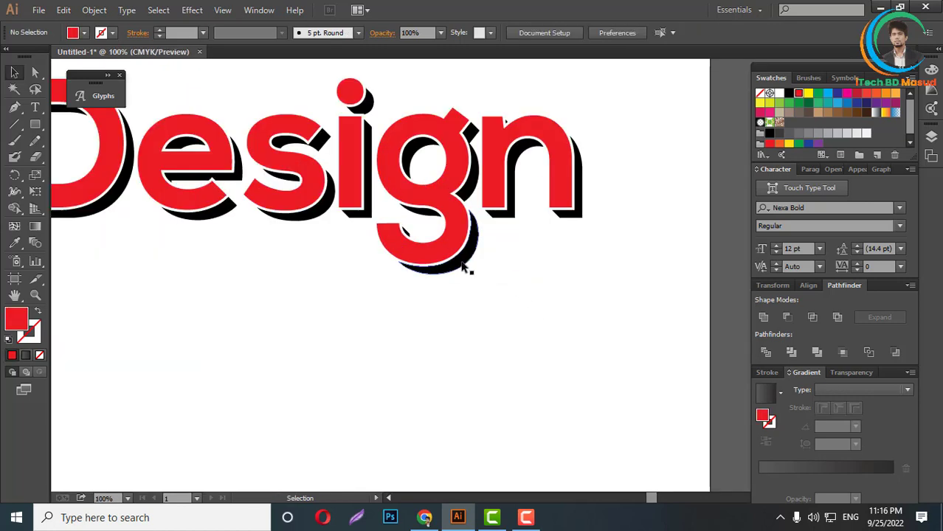
Apply the sample square's gray gradient to the black shadow with the Eyedropper, keeping the shadow in place
{"action": "left_click", "coordinate": [463, 269]}
{"action": "scroll", "coordinate": [510, 292], "scroll_direction": "down", "scroll_amount": 1}
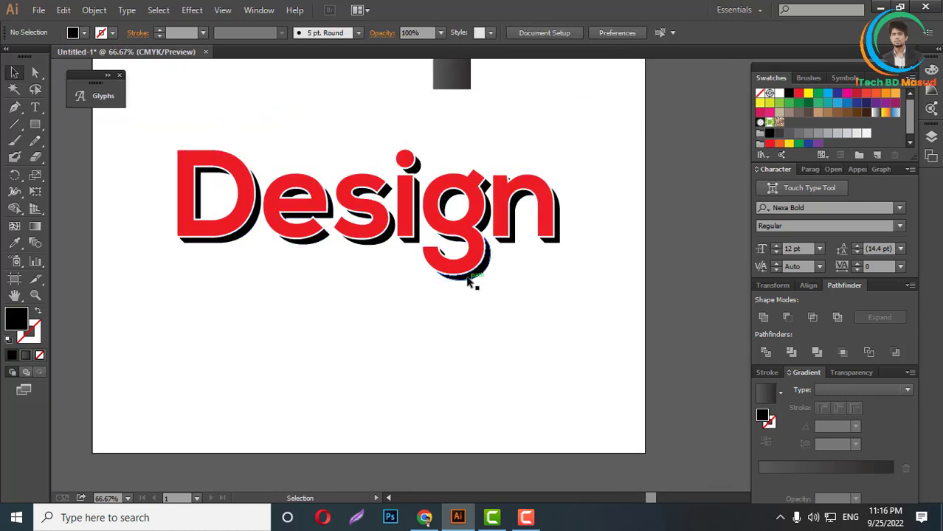
{"action": "left_click_drag", "start_coordinate": [471, 275], "coordinate": [417, 384]}
{"action": "key", "text": "ctrl+z"}
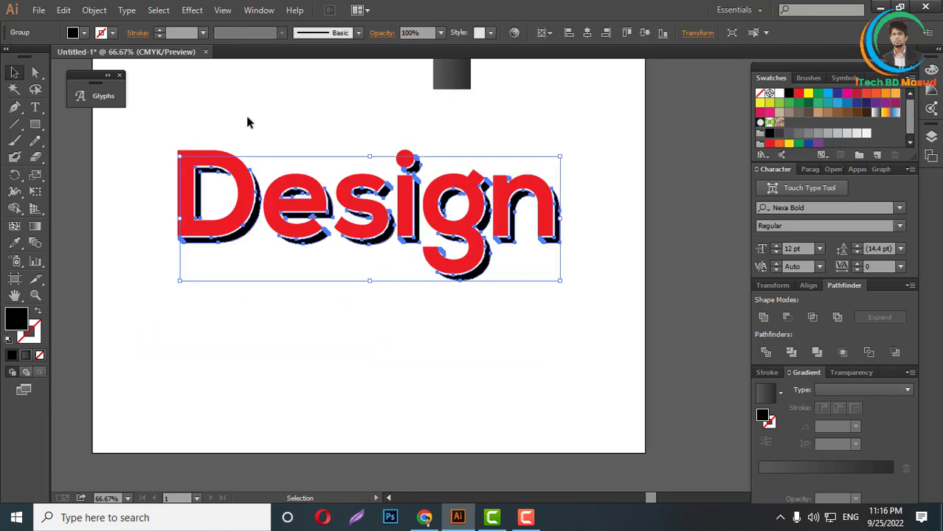
{"action": "left_click", "coordinate": [15, 243]}
{"action": "scroll", "coordinate": [432, 143], "scroll_direction": "up", "scroll_amount": 1}
{"action": "left_click", "coordinate": [450, 103]}
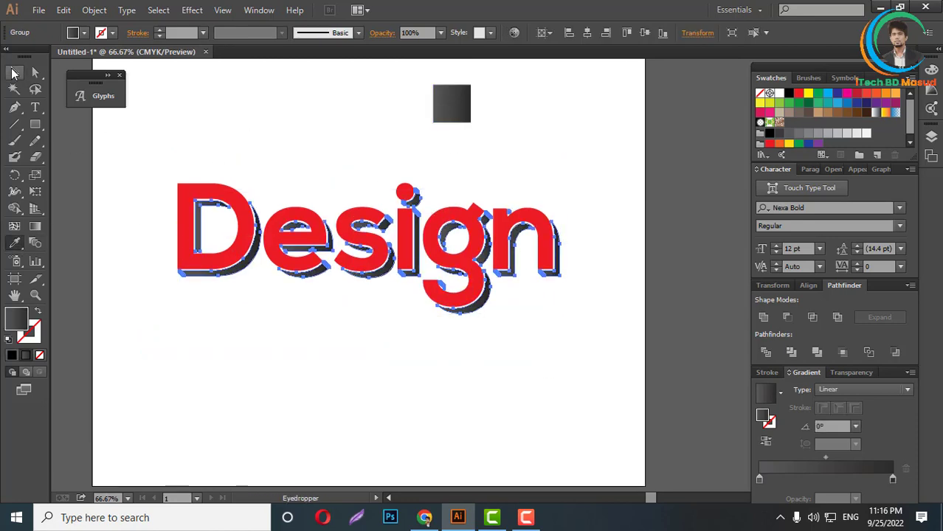
{"action": "left_click", "coordinate": [14, 72]}
{"action": "left_click", "coordinate": [345, 169]}
{"action": "scroll", "coordinate": [432, 262], "scroll_direction": "up", "scroll_amount": 2}
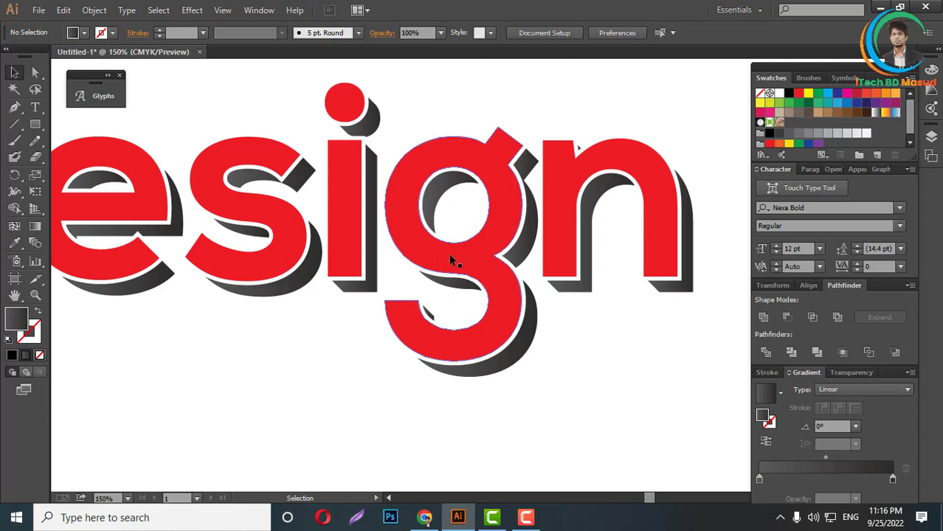
Recolor the red lettering group black, and change it to the dark gray swatch
{"action": "scroll", "coordinate": [424, 254], "scroll_direction": "up", "scroll_amount": 1}
{"action": "left_click", "coordinate": [417, 265]}
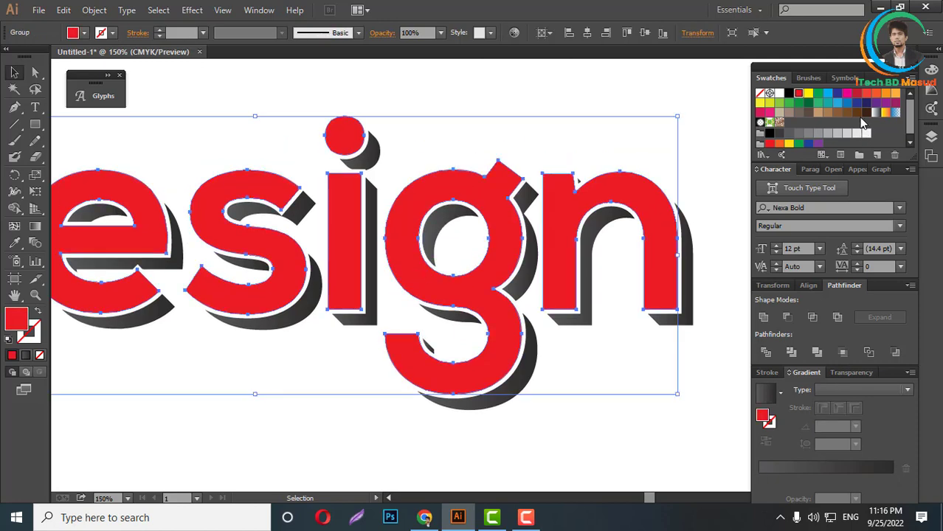
{"action": "left_click", "coordinate": [788, 94]}
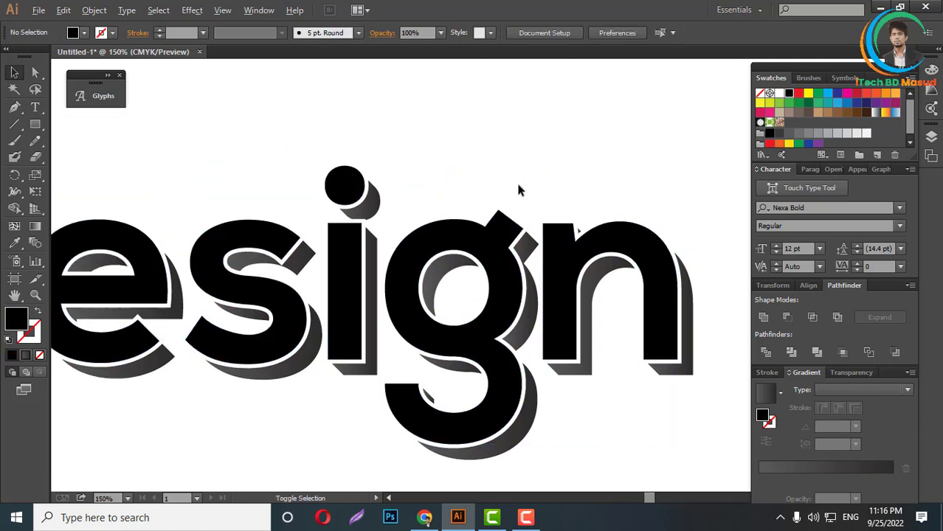
{"action": "scroll", "coordinate": [515, 180], "scroll_direction": "down", "scroll_amount": 1}
{"action": "left_click", "coordinate": [778, 133]}
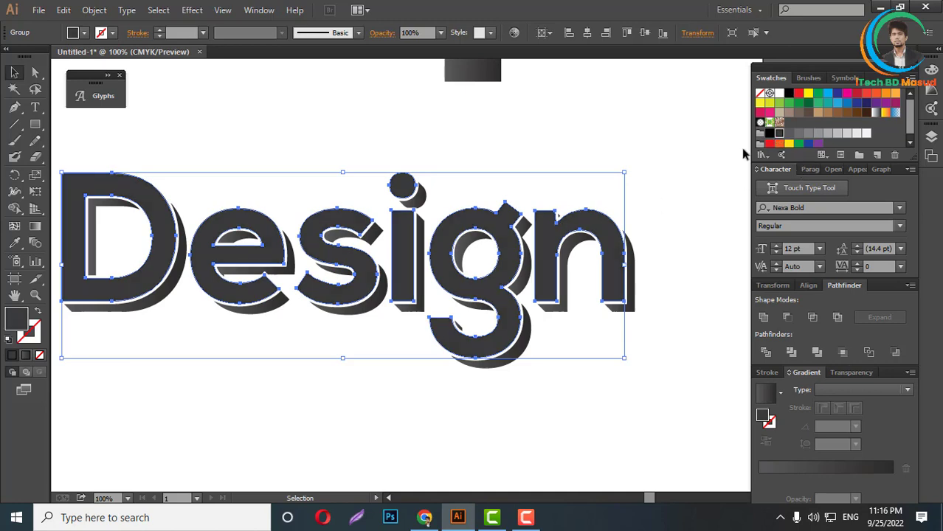
Move the gradient sample square off the artboard, beside the "Design" lettering
{"action": "left_click", "coordinate": [656, 171]}
{"action": "scroll", "coordinate": [621, 253], "scroll_direction": "down", "scroll_amount": 3}
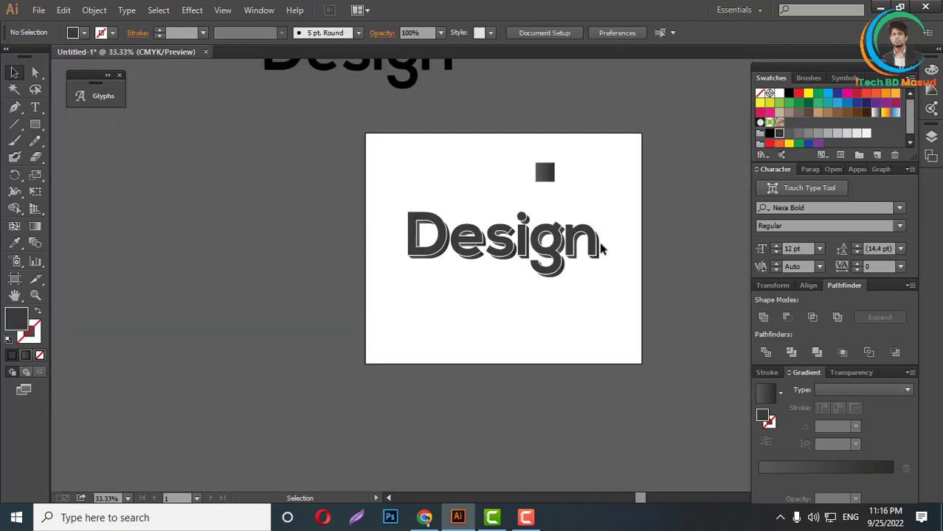
{"action": "scroll", "coordinate": [604, 246], "scroll_direction": "up", "scroll_amount": 2}
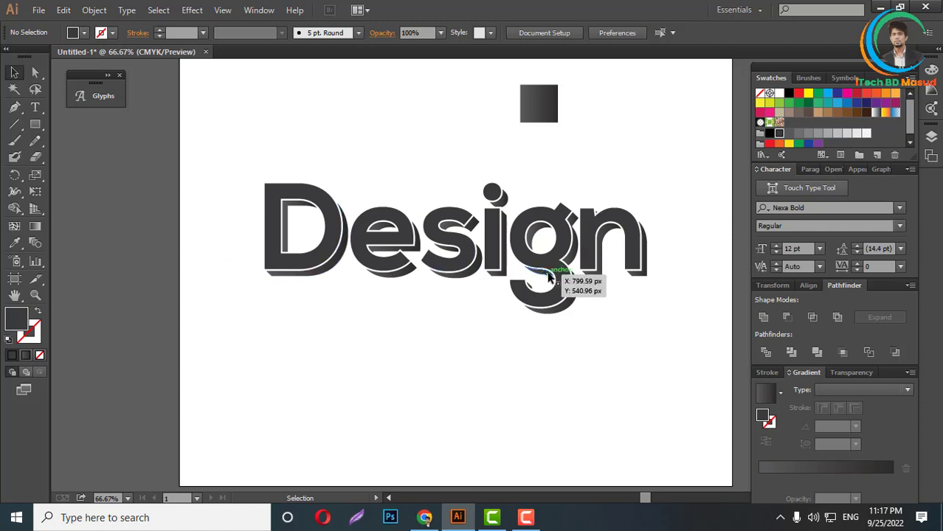
{"action": "scroll", "coordinate": [447, 232], "scroll_direction": "down", "scroll_amount": 1}
{"action": "scroll", "coordinate": [568, 118], "scroll_direction": "up", "scroll_amount": 2}
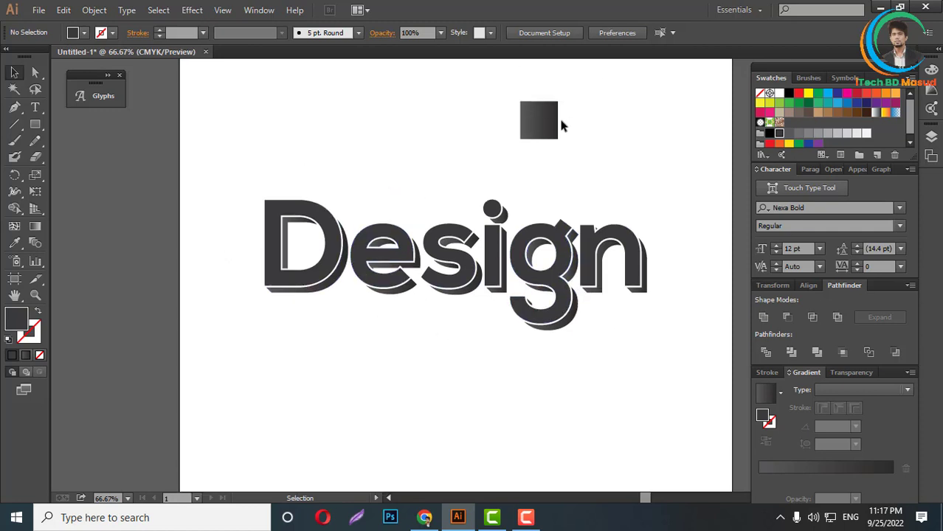
{"action": "left_click_drag", "start_coordinate": [546, 122], "coordinate": [140, 218]}
Draw a wide rectangle covering the lower half of the whole word, extending slightly past both ends
{"action": "left_click_drag", "start_coordinate": [37, 123], "coordinate": [77, 122]}
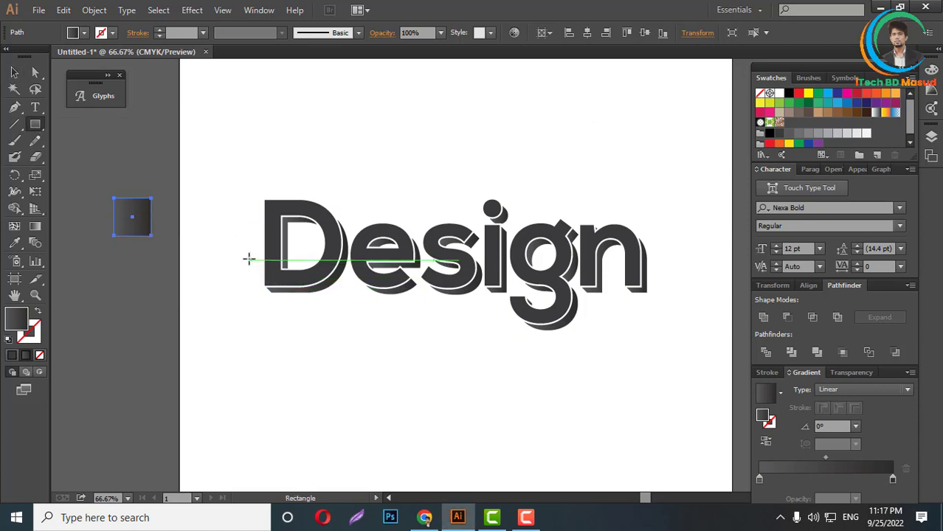
{"action": "left_click_drag", "start_coordinate": [248, 254], "coordinate": [691, 337]}
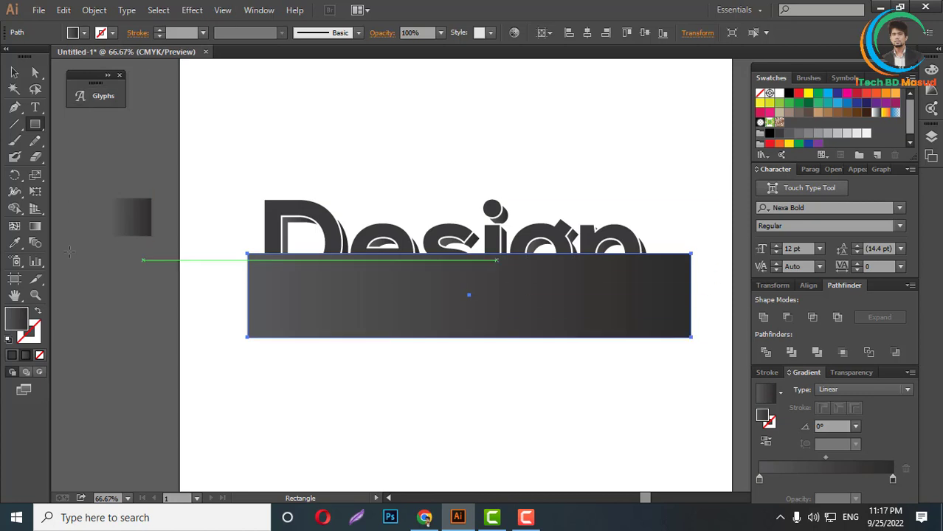
{"action": "left_click", "coordinate": [14, 72]}
{"action": "left_click", "coordinate": [455, 151]}
Recolor the dark front lettering group with the orange swatch
{"action": "scroll", "coordinate": [577, 242], "scroll_direction": "up", "scroll_amount": 2}
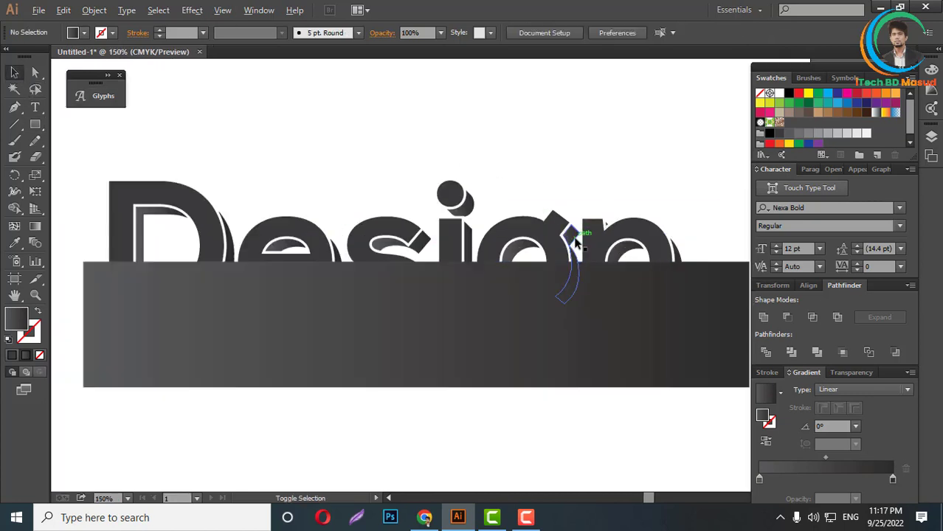
{"action": "scroll", "coordinate": [577, 242], "scroll_direction": "up", "scroll_amount": 2}
{"action": "left_click", "coordinate": [531, 233]}
{"action": "scroll", "coordinate": [539, 230], "scroll_direction": "down", "scroll_amount": 2}
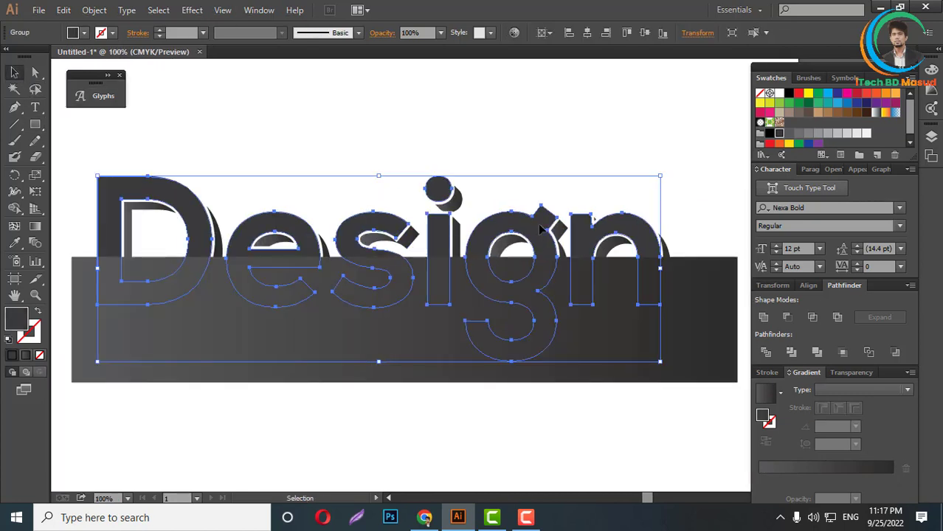
{"action": "left_click_drag", "start_coordinate": [539, 230], "coordinate": [493, 217]}
{"action": "key", "text": "ctrl+z"}
{"action": "key", "text": "a"}
{"action": "key", "text": "v"}
{"action": "left_click", "coordinate": [877, 93]}
Recolor the covering rectangle with the same orange swatch
{"action": "scroll", "coordinate": [463, 158], "scroll_direction": "down", "scroll_amount": 2}
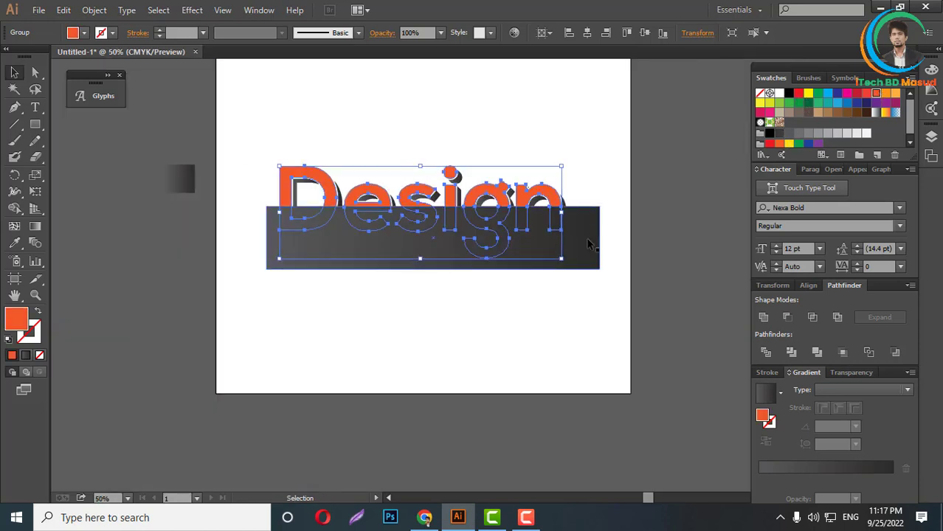
{"action": "left_click", "coordinate": [587, 243]}
{"action": "left_click", "coordinate": [876, 94]}
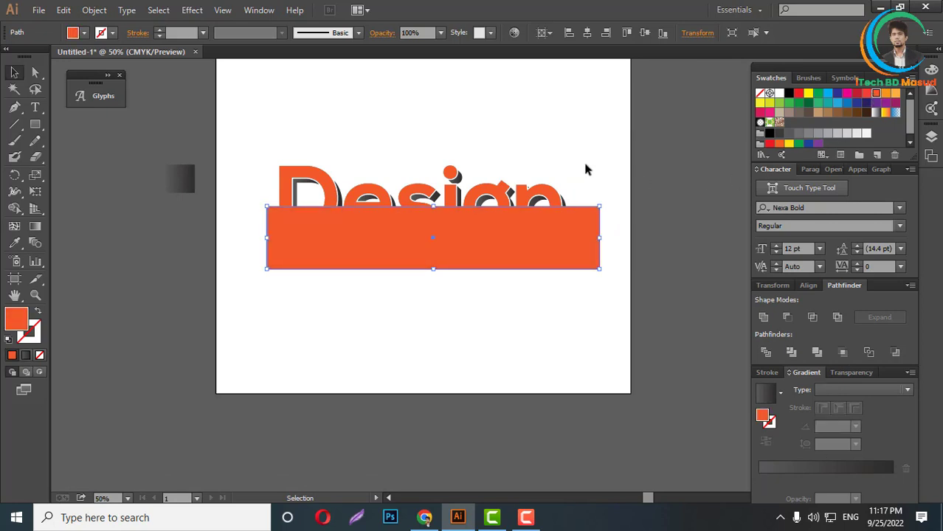
Select the orange lettering and rectangle together, and remove the rectangle area around the letters with the Shape Builder
{"action": "left_click", "coordinate": [488, 236], "text": "shift"}
{"action": "scroll", "coordinate": [488, 236], "scroll_direction": "up", "scroll_amount": 2}
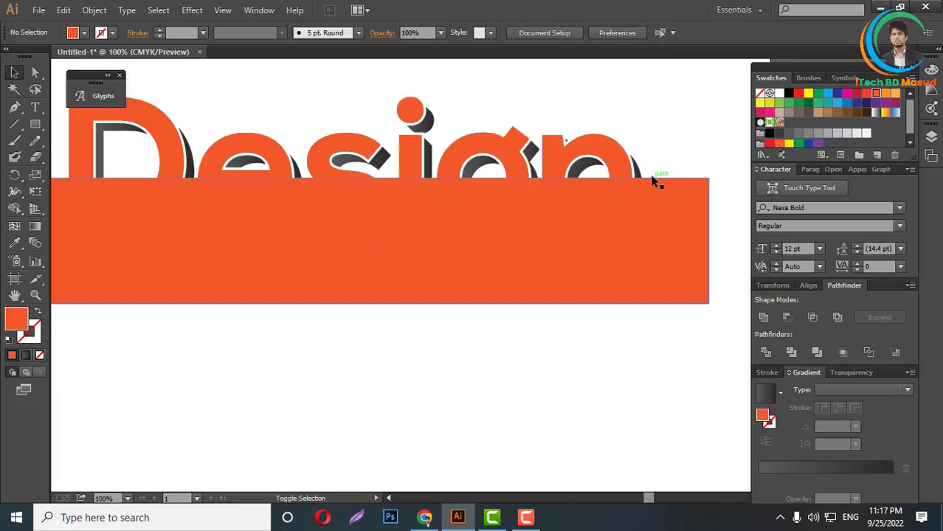
{"action": "left_click", "coordinate": [593, 155]}
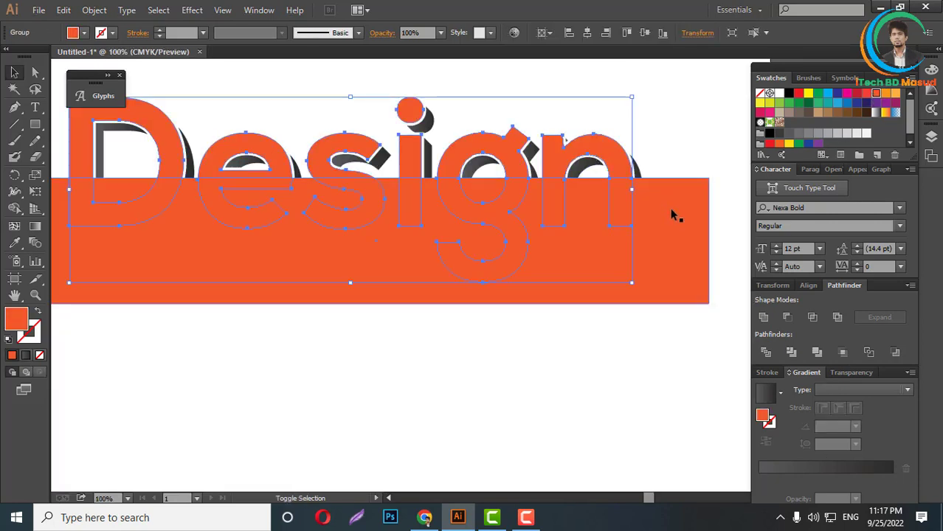
{"action": "left_click", "coordinate": [673, 214], "text": "shift"}
{"action": "scroll", "coordinate": [598, 258], "scroll_direction": "down", "scroll_amount": 1}
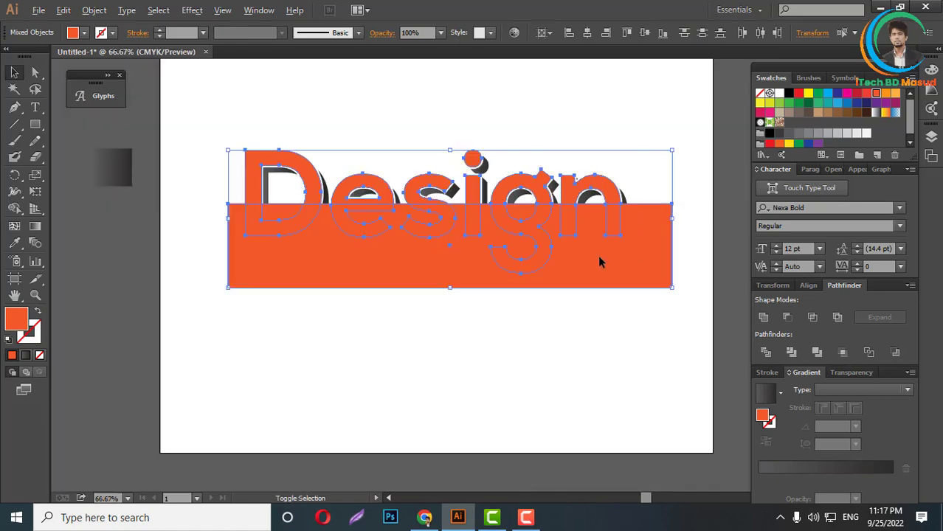
{"action": "left_click", "coordinate": [15, 210]}
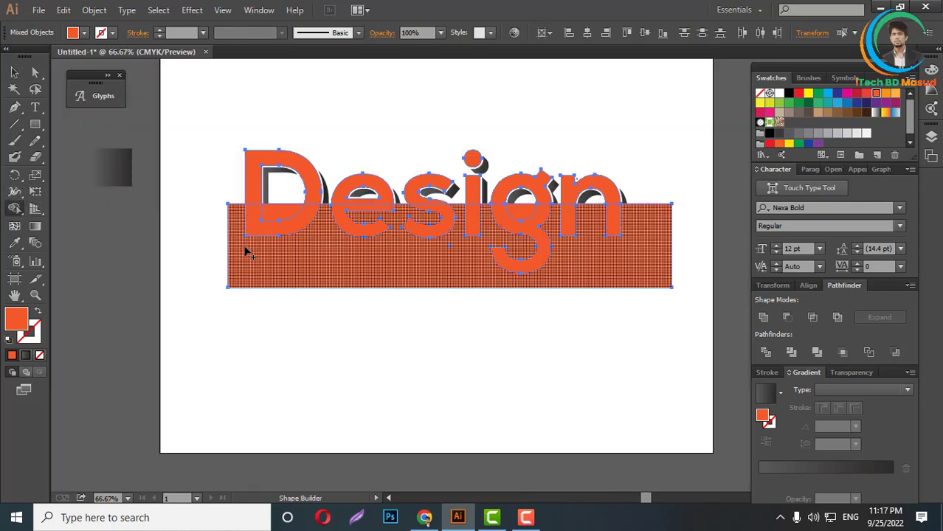
{"action": "mouse_move", "coordinate": [231, 233]}
{"action": "left_mouse_down"}
{"action": "mouse_move", "coordinate": [501, 239]}
{"action": "mouse_move", "coordinate": [678, 261]}
{"action": "left_mouse_up"}
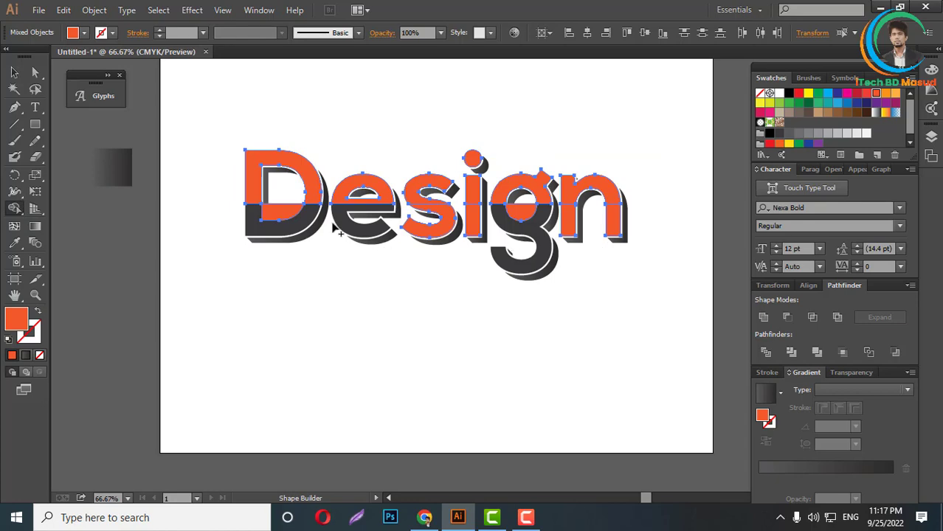
Remove the remaining orange pieces below the cut line and inside the letter openings with the Shape Builder
{"action": "scroll", "coordinate": [338, 232], "scroll_direction": "up", "scroll_amount": 1}
{"action": "scroll", "coordinate": [287, 213], "scroll_direction": "up", "scroll_amount": 1}
{"action": "scroll", "coordinate": [238, 244], "scroll_direction": "down", "scroll_amount": 1}
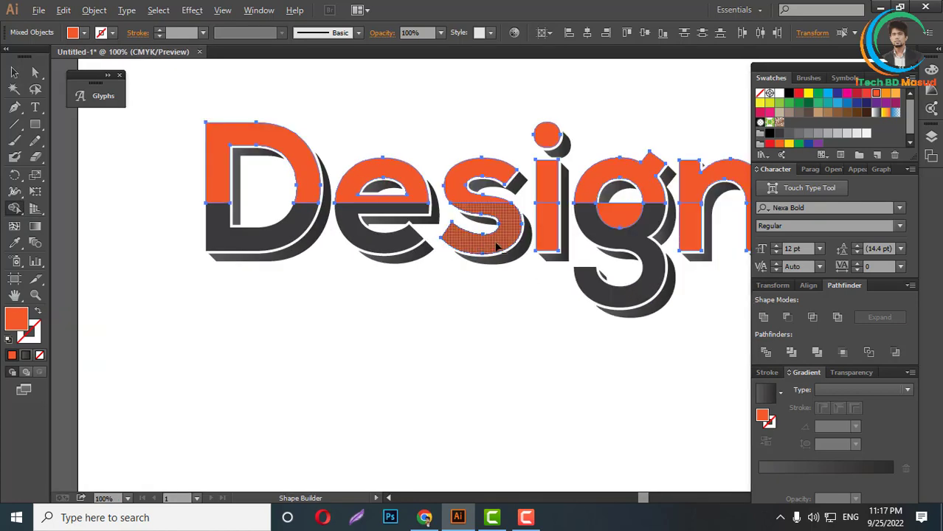
{"action": "scroll", "coordinate": [496, 247], "scroll_direction": "up", "scroll_amount": 1}
{"action": "scroll", "coordinate": [458, 239], "scroll_direction": "up", "scroll_amount": 1}
{"action": "scroll", "coordinate": [467, 238], "scroll_direction": "down", "scroll_amount": 1}
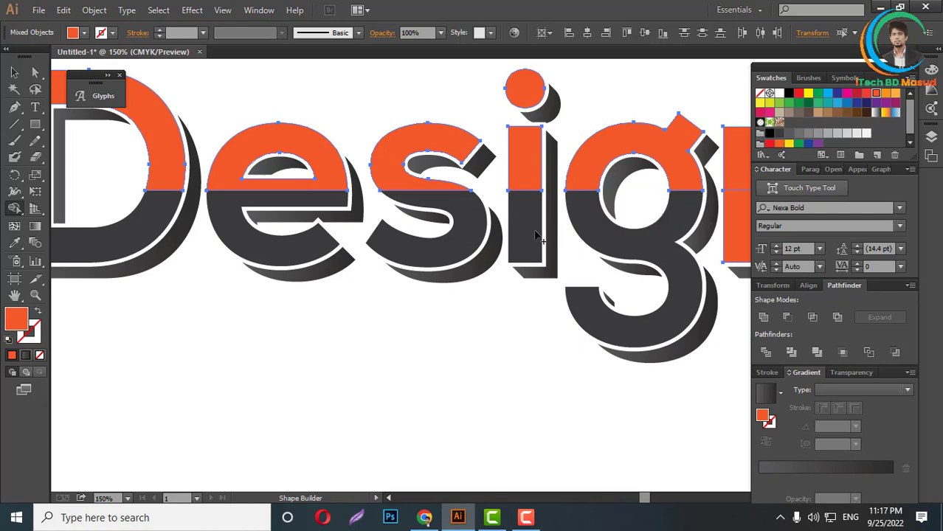
{"action": "scroll", "coordinate": [674, 231], "scroll_direction": "down", "scroll_amount": 1}
{"action": "scroll", "coordinate": [674, 231], "scroll_direction": "up", "scroll_amount": 1}
{"action": "scroll", "coordinate": [708, 234], "scroll_direction": "down", "scroll_amount": 1}
{"action": "scroll", "coordinate": [705, 236], "scroll_direction": "up", "scroll_amount": 1}
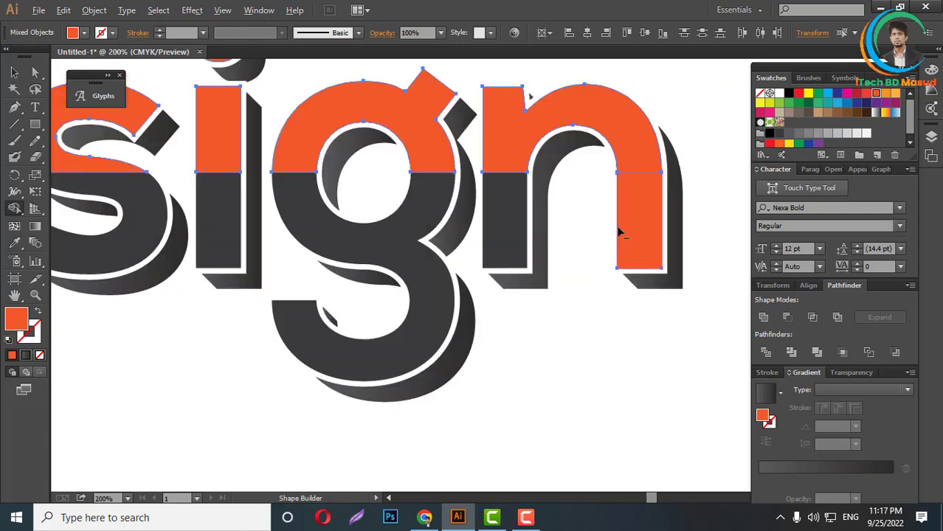
{"action": "scroll", "coordinate": [583, 246], "scroll_direction": "down", "scroll_amount": 2}
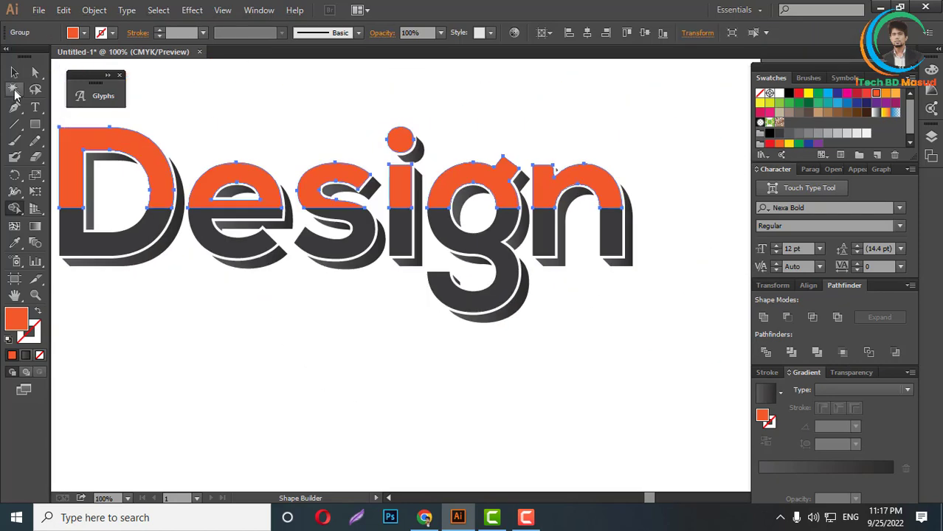
{"action": "left_click", "coordinate": [14, 72]}
{"action": "left_click", "coordinate": [711, 242]}
Apply the shadow's gray gradient to the orange upper halves of the letters with the Eyedropper
{"action": "scroll", "coordinate": [711, 241], "scroll_direction": "down", "scroll_amount": 2}
{"action": "scroll", "coordinate": [601, 214], "scroll_direction": "up", "scroll_amount": 3}
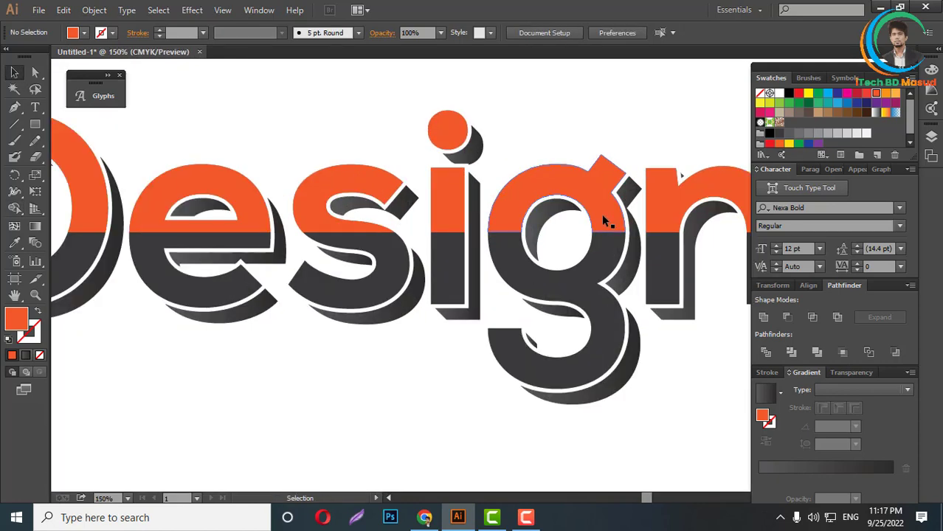
{"action": "left_click", "coordinate": [602, 218]}
{"action": "scroll", "coordinate": [603, 219], "scroll_direction": "down", "scroll_amount": 1}
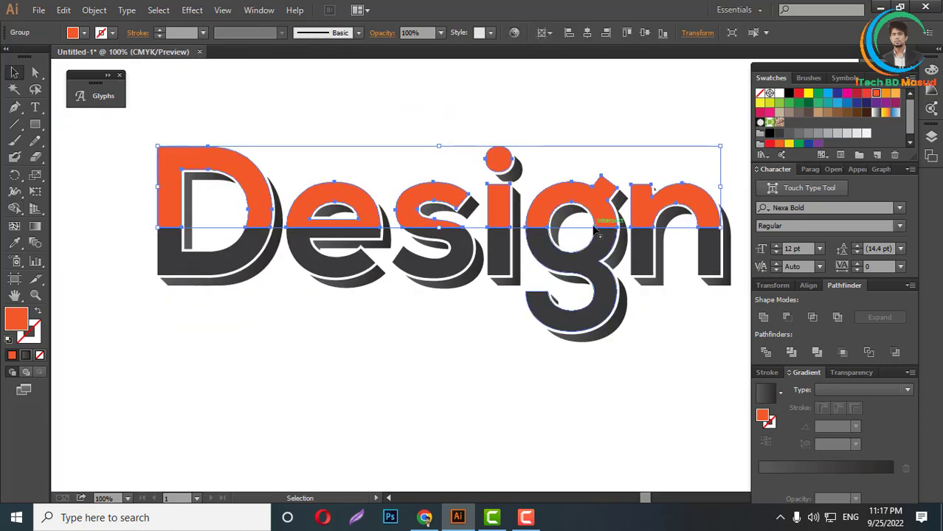
{"action": "scroll", "coordinate": [564, 221], "scroll_direction": "up", "scroll_amount": 3}
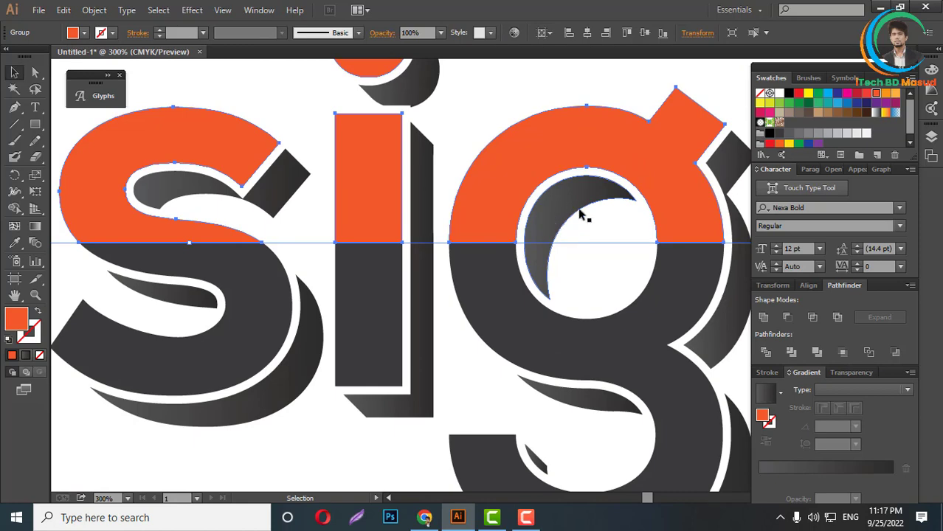
{"action": "left_click", "coordinate": [14, 243]}
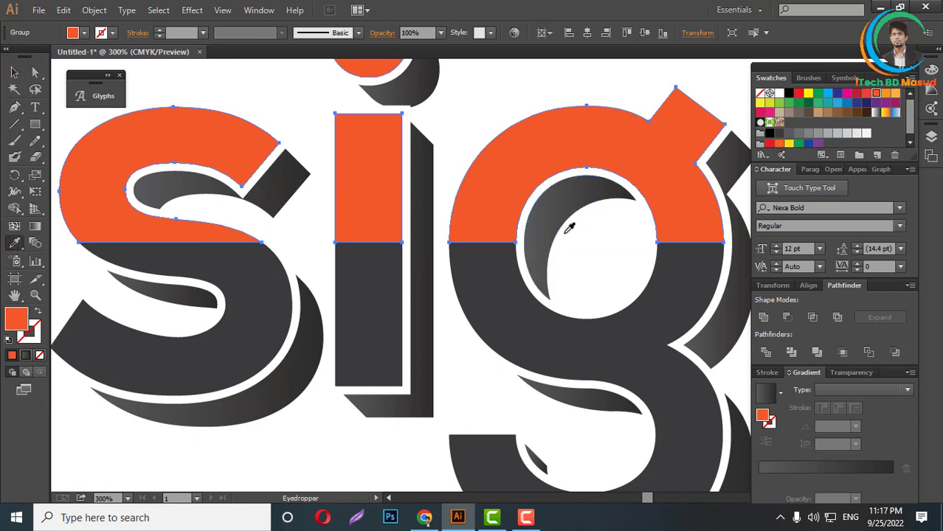
{"action": "left_click", "coordinate": [564, 221]}
{"action": "scroll", "coordinate": [490, 219], "scroll_direction": "down", "scroll_amount": 4}
{"action": "key", "text": "v"}
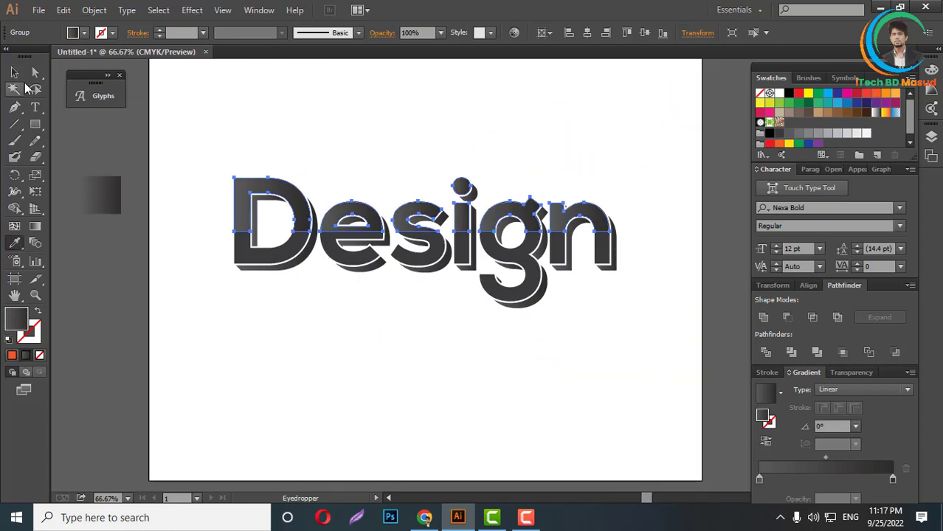
Redirect the upper halves' gradient vertically at 90°, running from light at the cut line to dark above
{"action": "scroll", "coordinate": [531, 221], "scroll_direction": "up", "scroll_amount": 3}
{"action": "scroll", "coordinate": [535, 227], "scroll_direction": "down", "scroll_amount": 1}
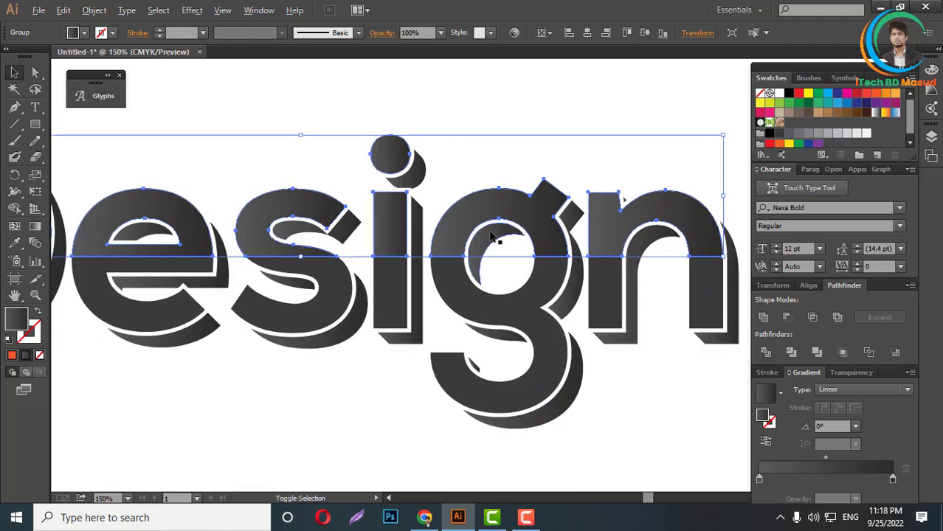
{"action": "key", "text": "g"}
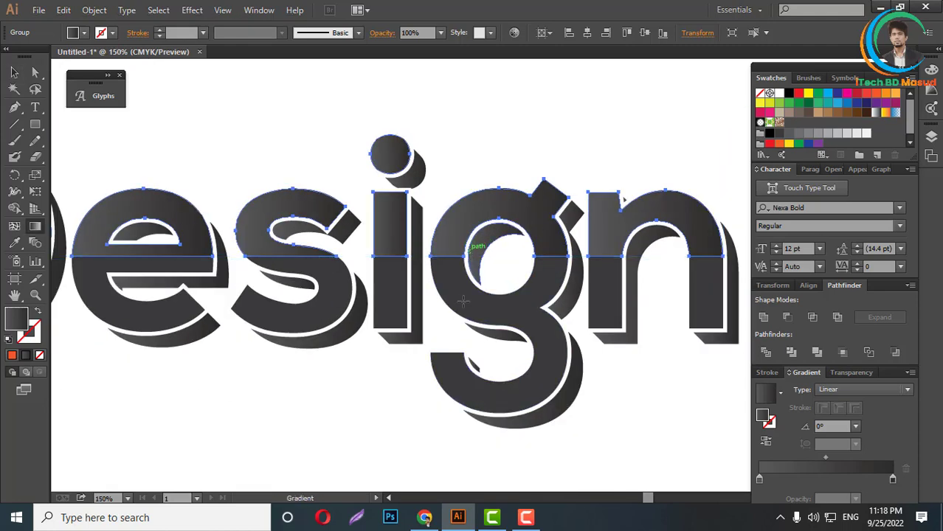
{"action": "left_click_drag", "start_coordinate": [464, 147], "coordinate": [452, 315]}
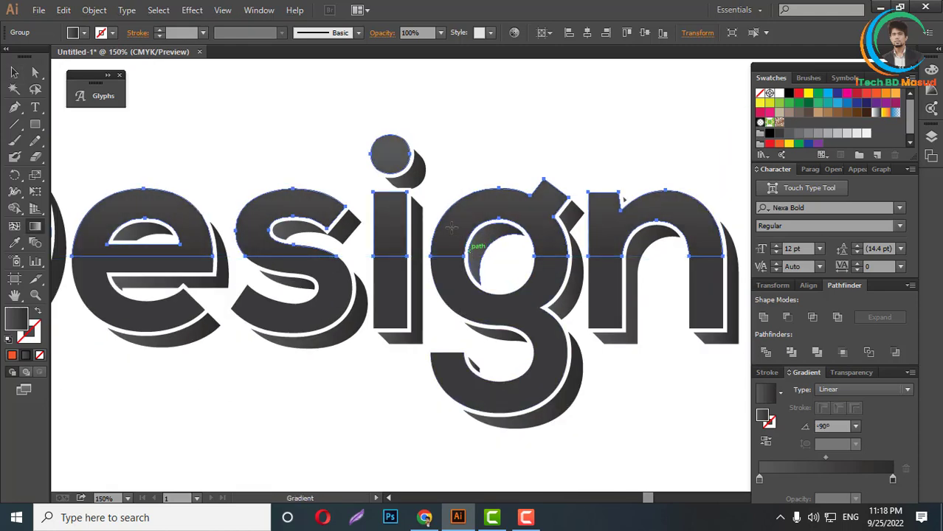
{"action": "left_click_drag", "start_coordinate": [448, 372], "coordinate": [448, 193]}
{"action": "left_click_drag", "start_coordinate": [456, 266], "coordinate": [460, 185]}
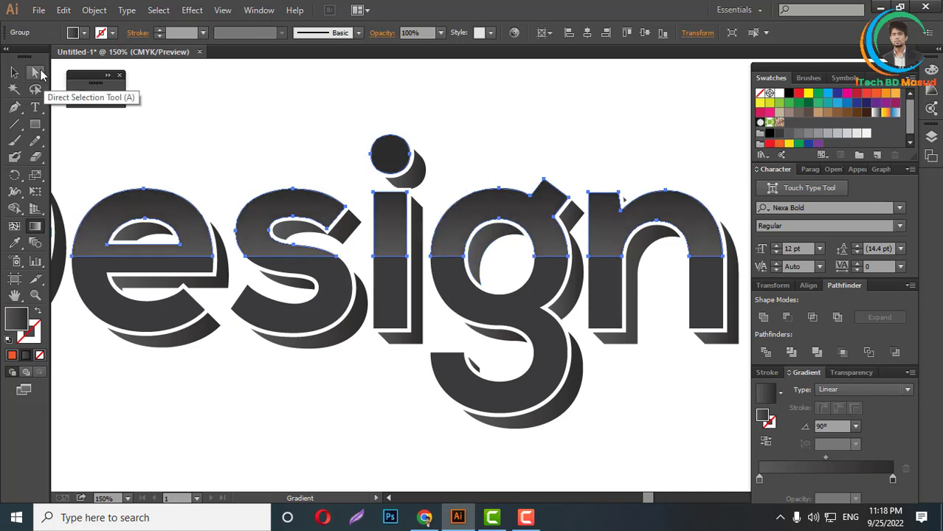
{"action": "left_click", "coordinate": [15, 72]}
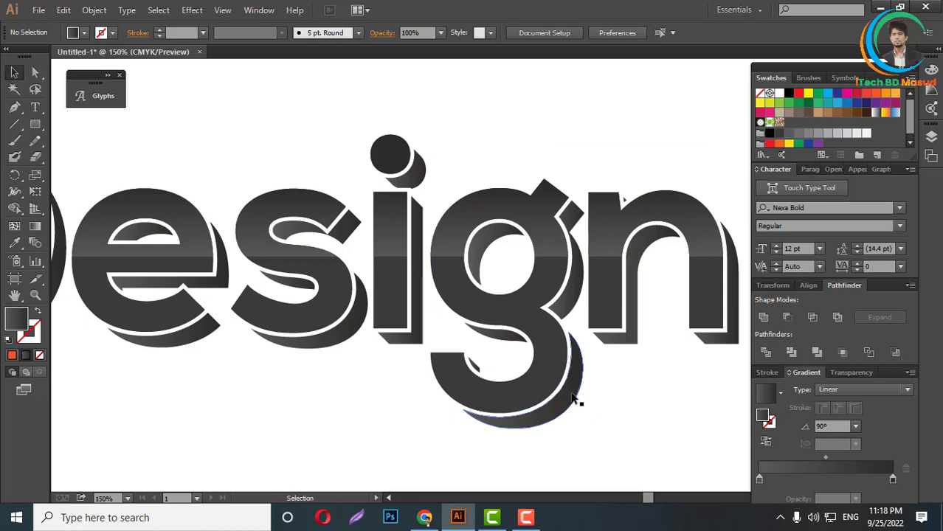
Redirect the extruded shadow group's gradient upward at about 88.5° with the Gradient tool
{"action": "left_click", "coordinate": [599, 336]}
{"action": "key", "text": "ctrl+minus"}
{"action": "key", "text": "g"}
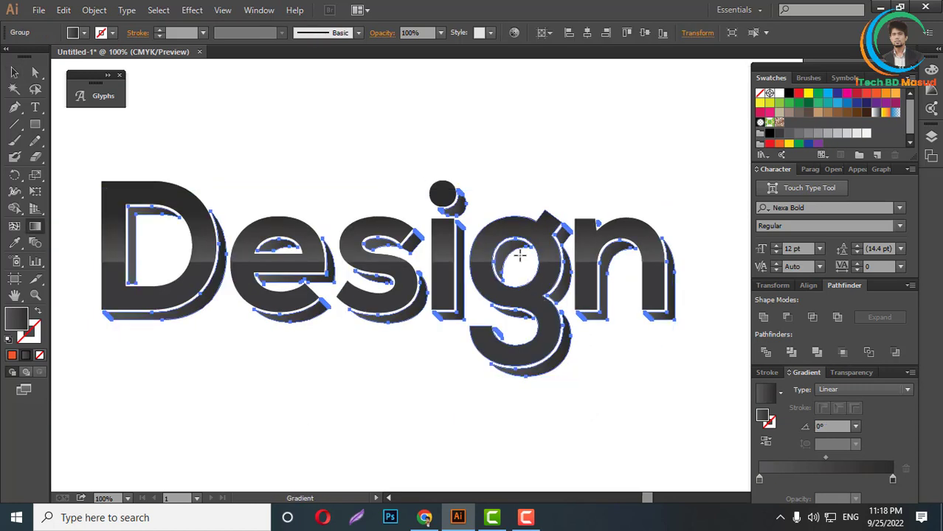
{"action": "left_click_drag", "start_coordinate": [516, 210], "coordinate": [484, 168]}
{"action": "left_click_drag", "start_coordinate": [419, 333], "coordinate": [429, 87]}
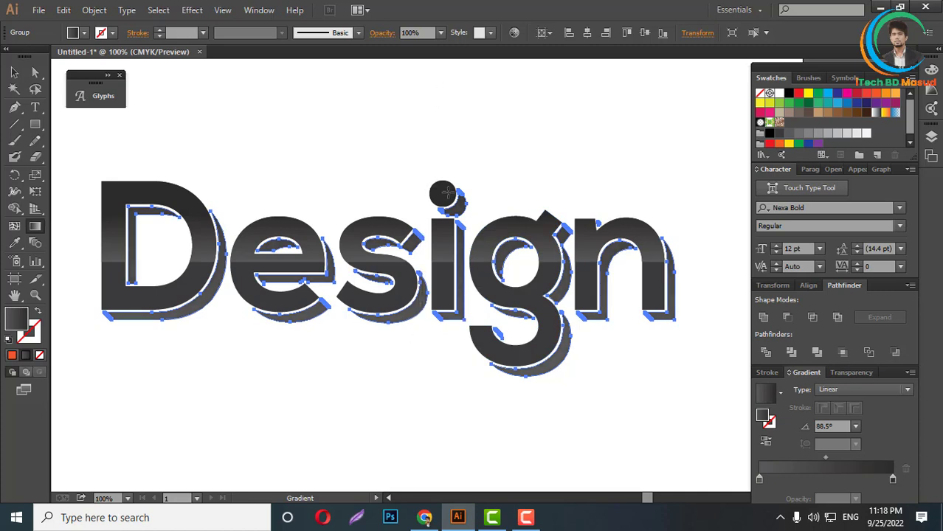
{"action": "left_click", "coordinate": [15, 72]}
{"action": "left_click", "coordinate": [651, 204]}
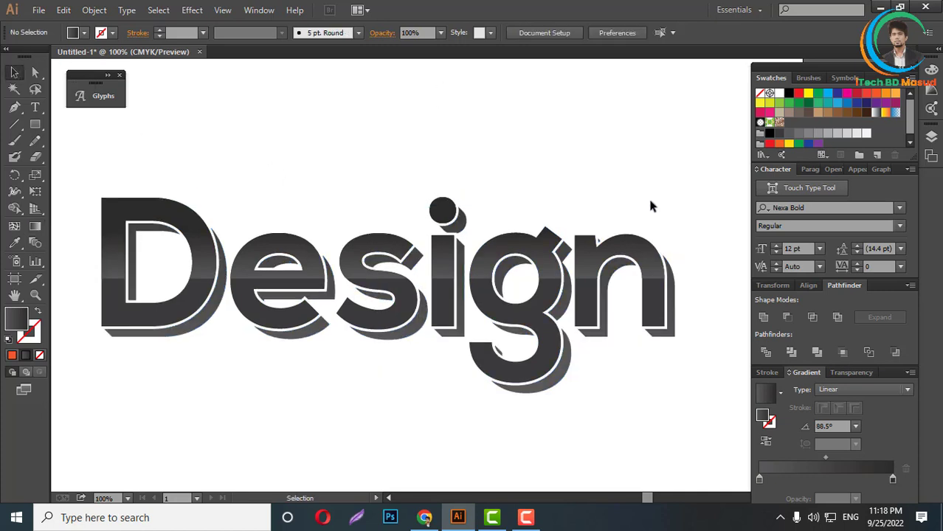
Group the lettering faces and the extruded shadow into one object
{"action": "key", "text": "ctrl+minus"}
{"action": "key", "text": "ctrl+minus"}
{"action": "key", "text": "ctrl+minus"}
{"action": "scroll", "coordinate": [583, 304], "scroll_direction": "up", "scroll_amount": 2}
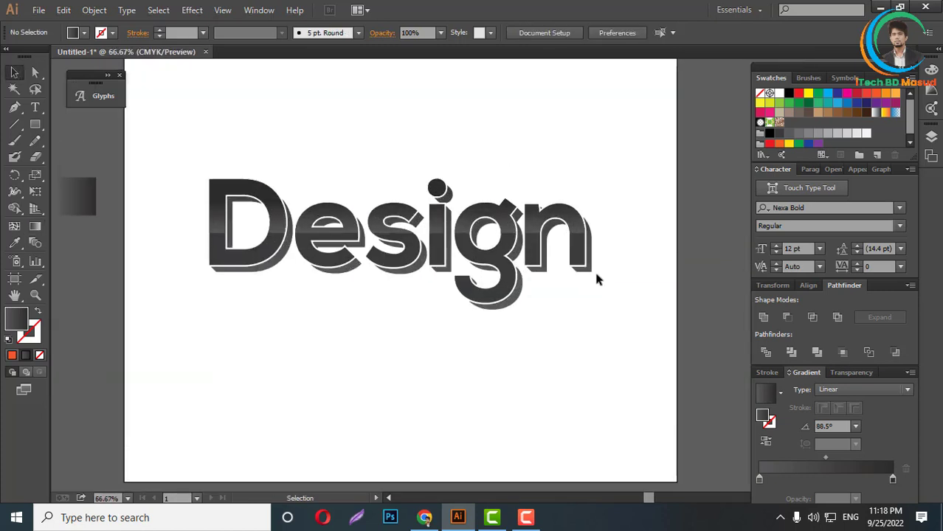
{"action": "scroll", "coordinate": [442, 281], "scroll_direction": "up", "scroll_amount": 2}
{"action": "scroll", "coordinate": [526, 319], "scroll_direction": "down", "scroll_amount": 2}
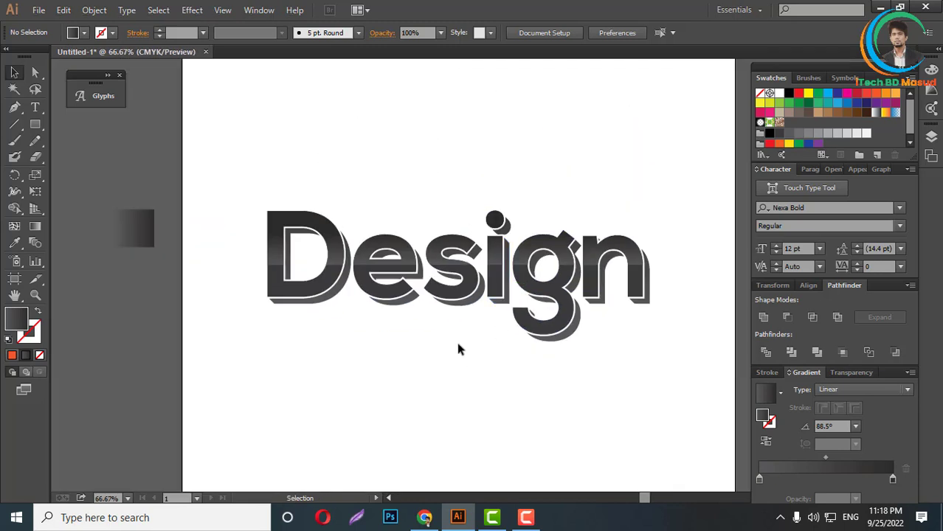
{"action": "left_click_drag", "start_coordinate": [231, 149], "coordinate": [722, 374]}
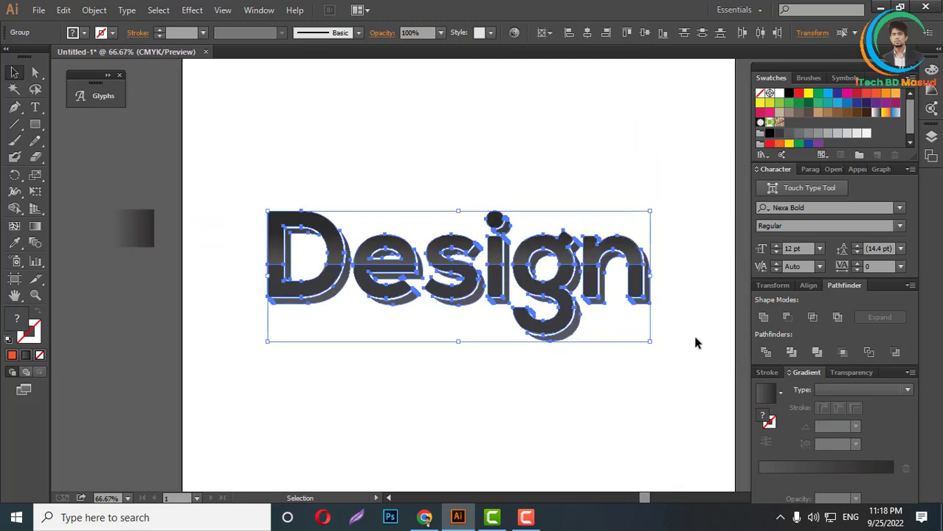
{"action": "right_click", "coordinate": [604, 265]}
{"action": "left_click", "coordinate": [649, 334]}
{"action": "left_click", "coordinate": [608, 358]}
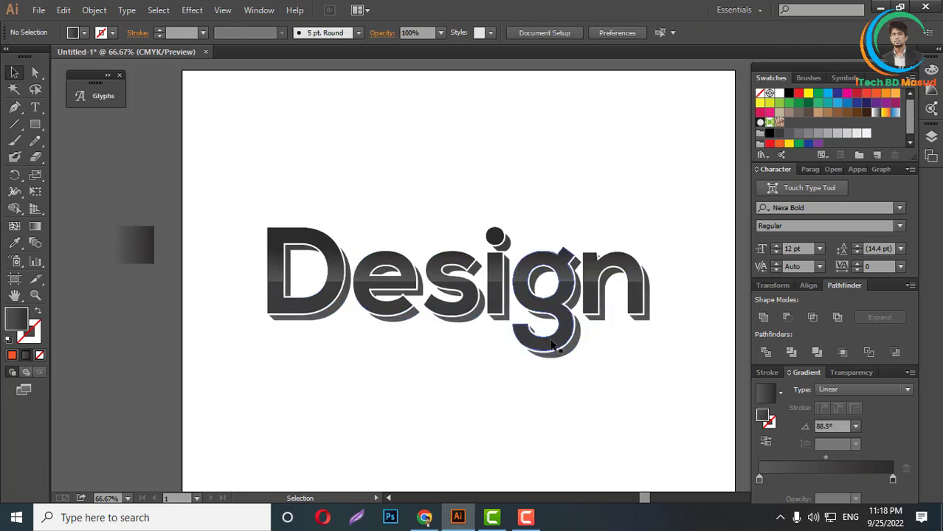
Duplicate the grouped 3D "Design" lettering directly below the original on the artboard
{"action": "left_click_drag", "start_coordinate": [555, 295], "coordinate": [563, 336]}
{"action": "scroll", "coordinate": [616, 302], "scroll_direction": "down", "scroll_amount": 2}
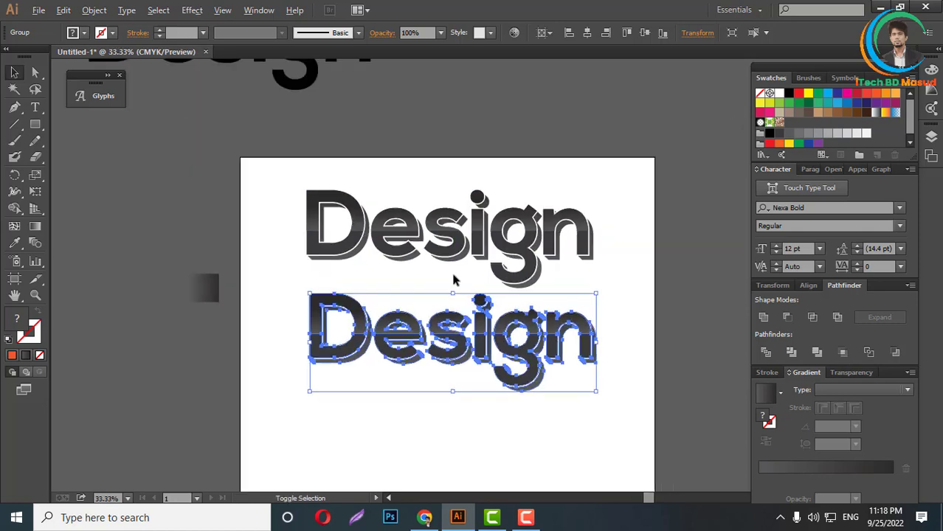
{"action": "scroll", "coordinate": [562, 249], "scroll_direction": "up", "scroll_amount": 2}
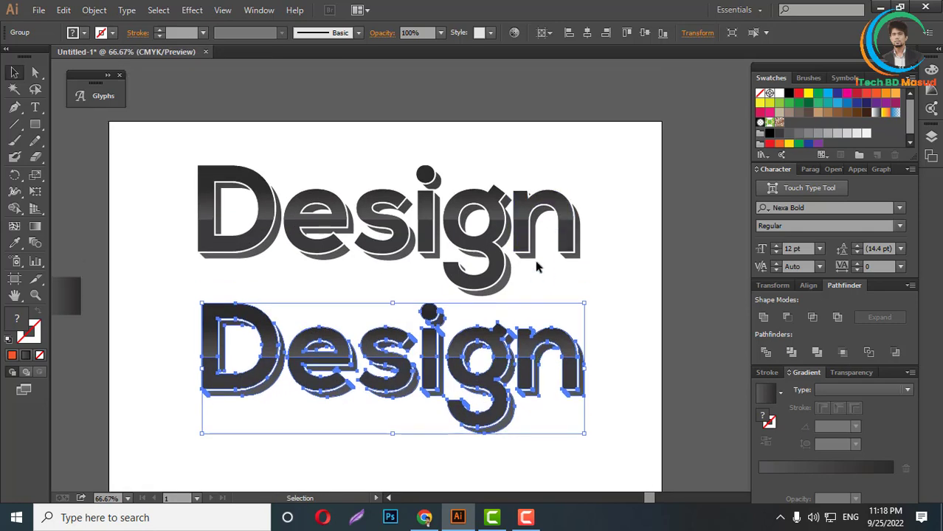
Recolor the upper lettering's lightest gray to a dark red of about H 5.61°, S 87.13%, B 35.69% with Recolor Artwork
{"action": "left_click", "coordinate": [498, 250]}
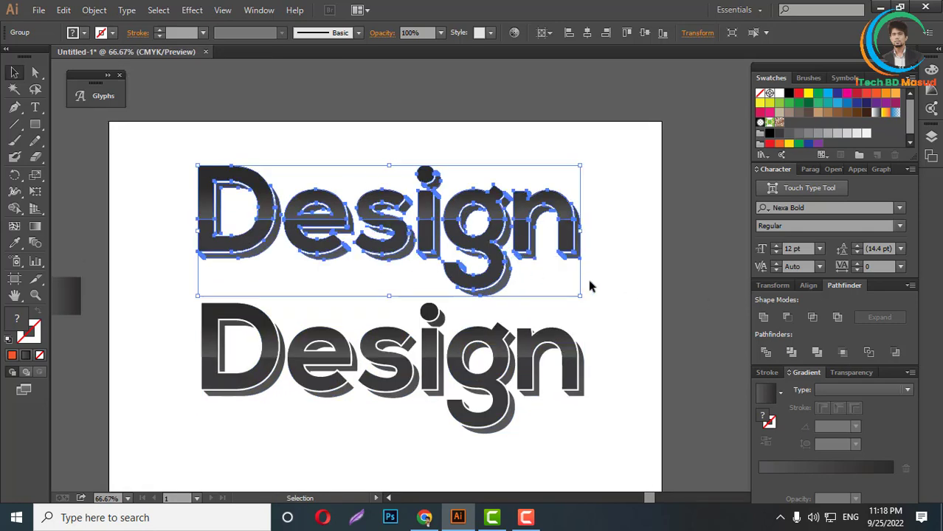
{"action": "left_click", "coordinate": [514, 34]}
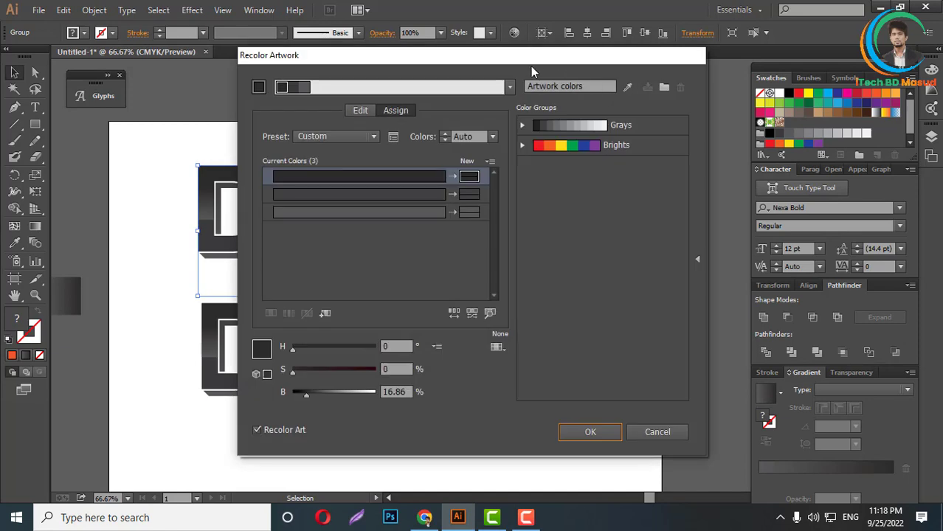
{"action": "left_click_drag", "start_coordinate": [481, 58], "coordinate": [776, 85]}
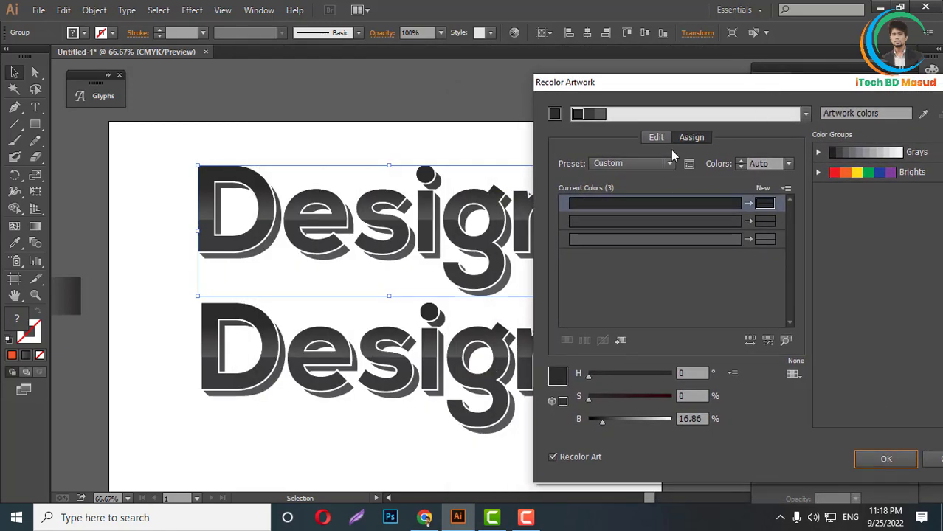
{"action": "left_click", "coordinate": [658, 139]}
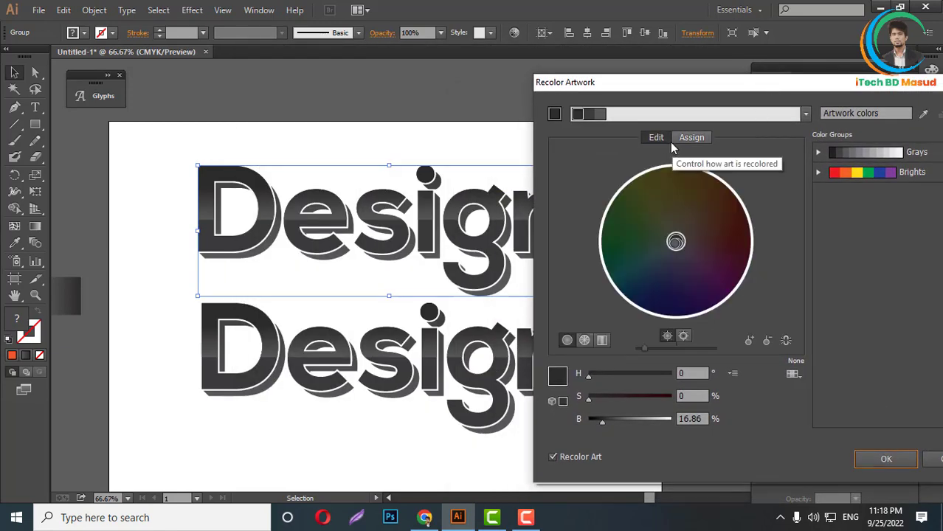
{"action": "left_click", "coordinate": [784, 340]}
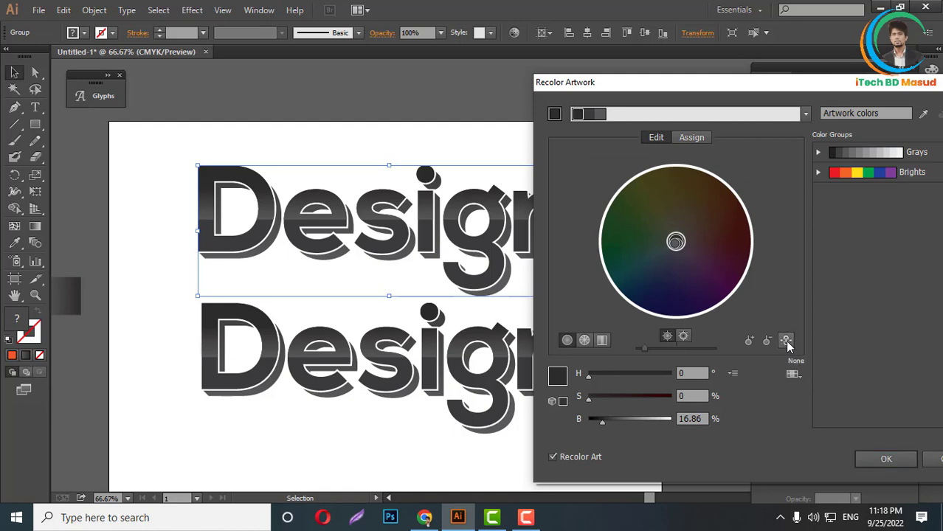
{"action": "mouse_move", "coordinate": [677, 243]}
{"action": "left_mouse_down"}
{"action": "mouse_move", "coordinate": [701, 269]}
{"action": "mouse_move", "coordinate": [726, 277]}
{"action": "mouse_move", "coordinate": [751, 239]}
{"action": "left_mouse_up"}
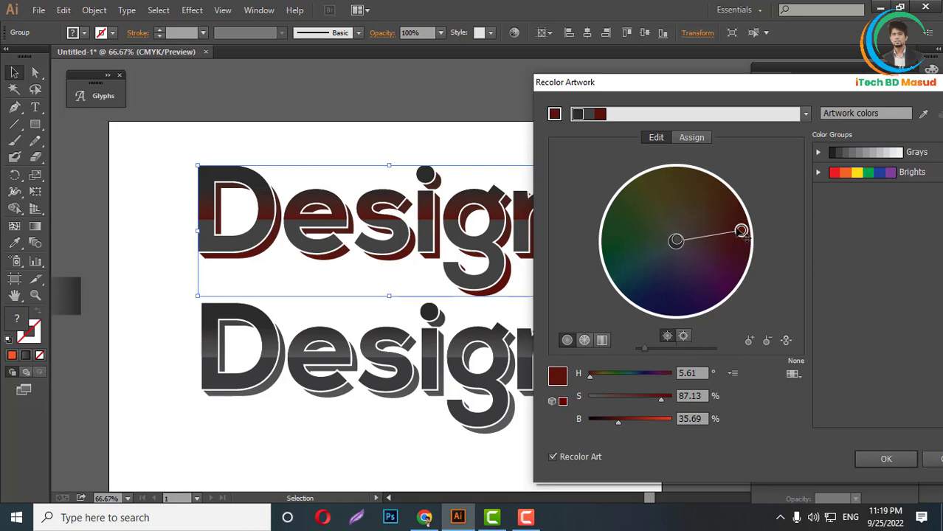
{"action": "left_click", "coordinate": [885, 457]}
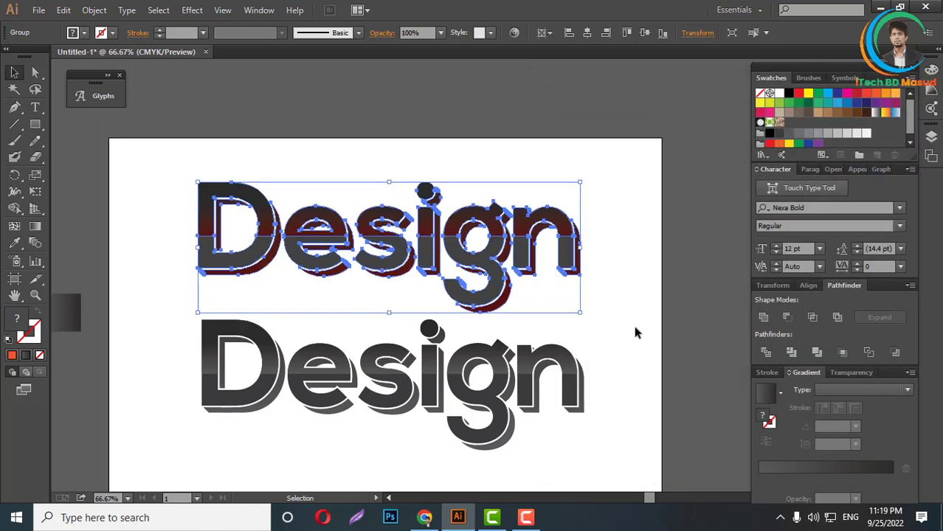
Clear both styled letterings off the artboard and place the plain black "Design" text at its centre
{"action": "scroll", "coordinate": [632, 322], "scroll_direction": "down", "scroll_amount": 1, "text": "alt"}
{"action": "left_click", "coordinate": [617, 295]}
{"action": "scroll", "coordinate": [639, 300], "scroll_direction": "down", "scroll_amount": 2}
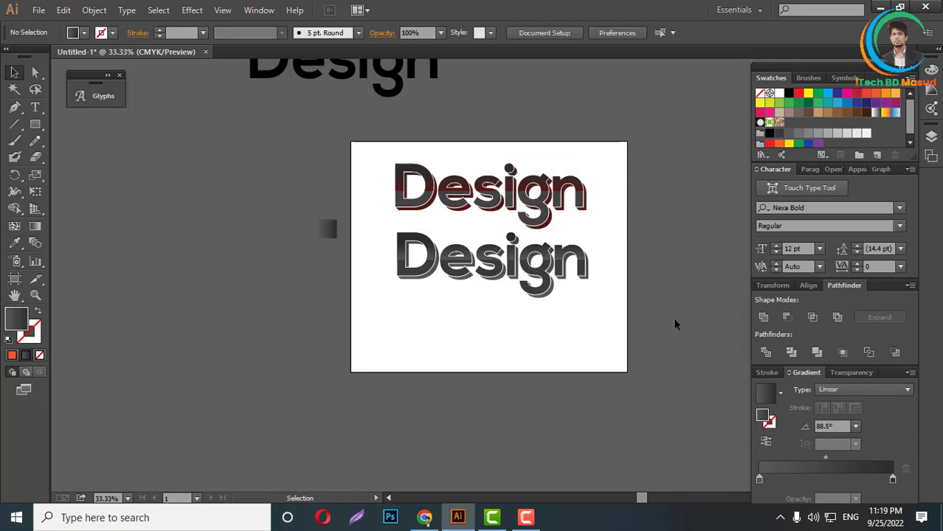
{"action": "scroll", "coordinate": [509, 295], "scroll_direction": "up", "scroll_amount": 1, "text": "alt"}
{"action": "scroll", "coordinate": [528, 343], "scroll_direction": "up", "scroll_amount": 1}
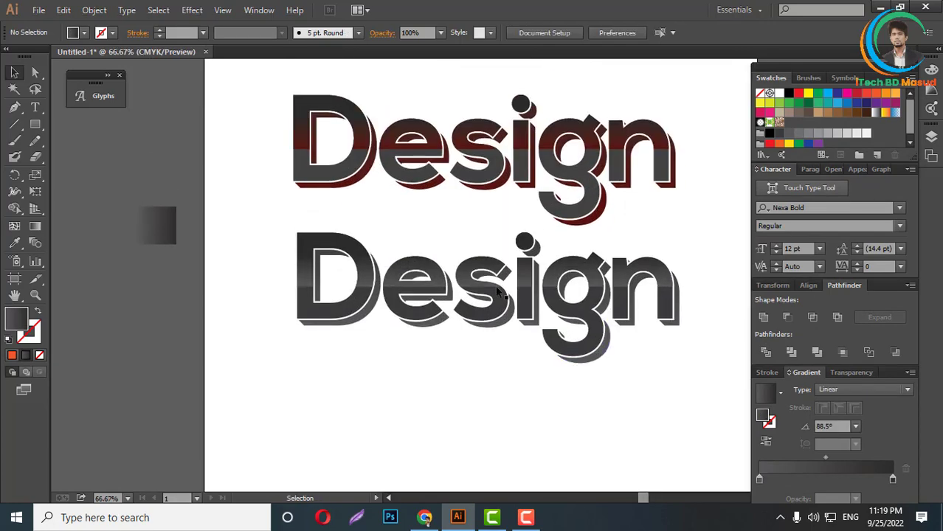
{"action": "scroll", "coordinate": [624, 229], "scroll_direction": "down", "scroll_amount": 1, "text": "alt"}
{"action": "left_click_drag", "start_coordinate": [624, 228], "coordinate": [456, 341]}
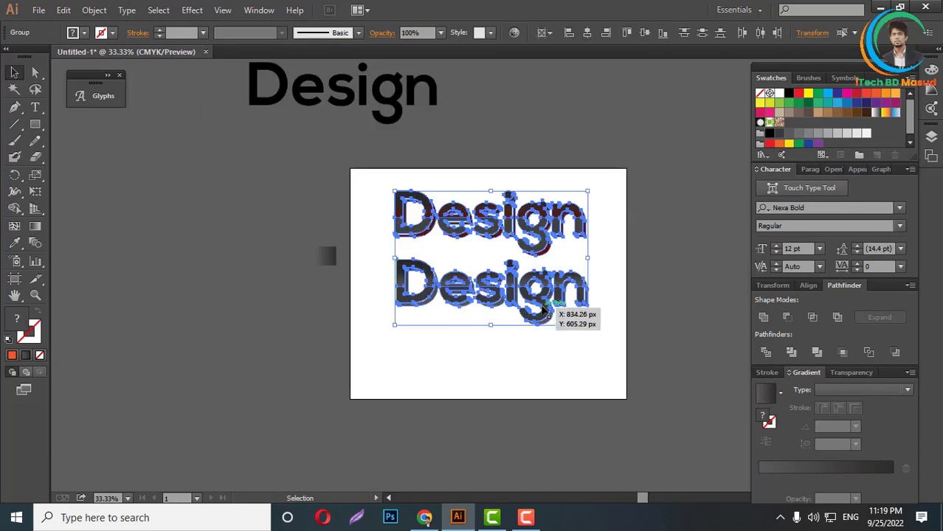
{"action": "left_click_drag", "start_coordinate": [544, 311], "coordinate": [516, 302]}
{"action": "scroll", "coordinate": [498, 320], "scroll_direction": "up", "scroll_amount": 1}
Convert the plain "Design" text to outlines
{"action": "right_click", "coordinate": [499, 320]}
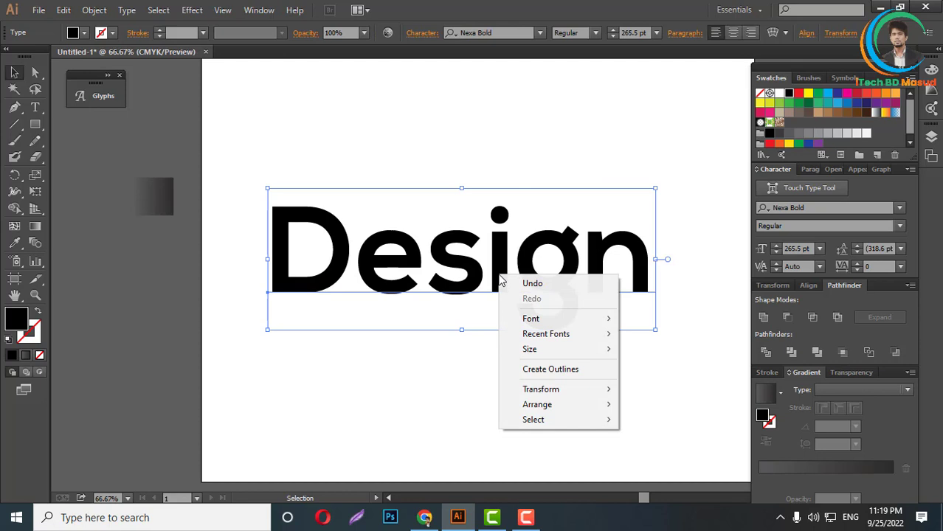
{"action": "left_click", "coordinate": [542, 374]}
{"action": "scroll", "coordinate": [507, 328], "scroll_direction": "down", "scroll_amount": 1}
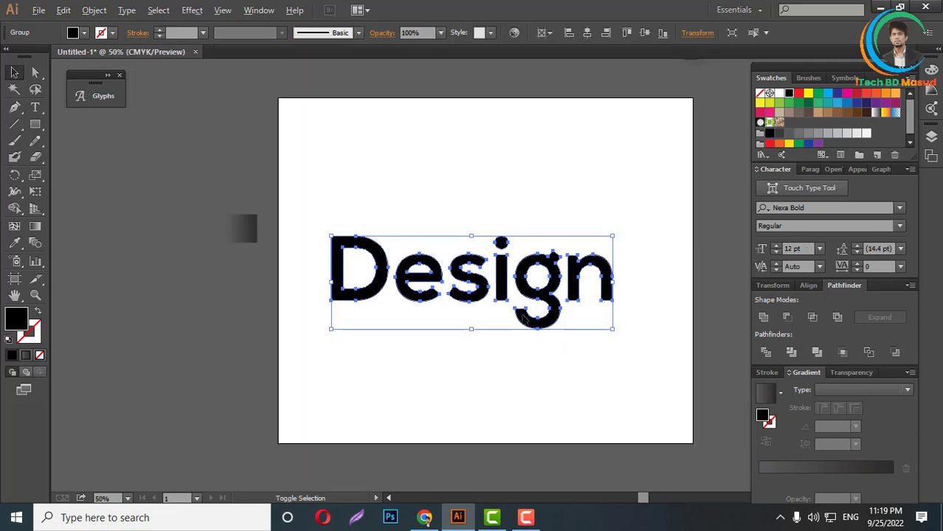
{"action": "scroll", "coordinate": [534, 327], "scroll_direction": "up", "scroll_amount": 1}
Duplicate the outlined "Design" lettering in place and fill the front copy with red
{"action": "left_click", "coordinate": [565, 384]}
{"action": "left_click", "coordinate": [551, 323]}
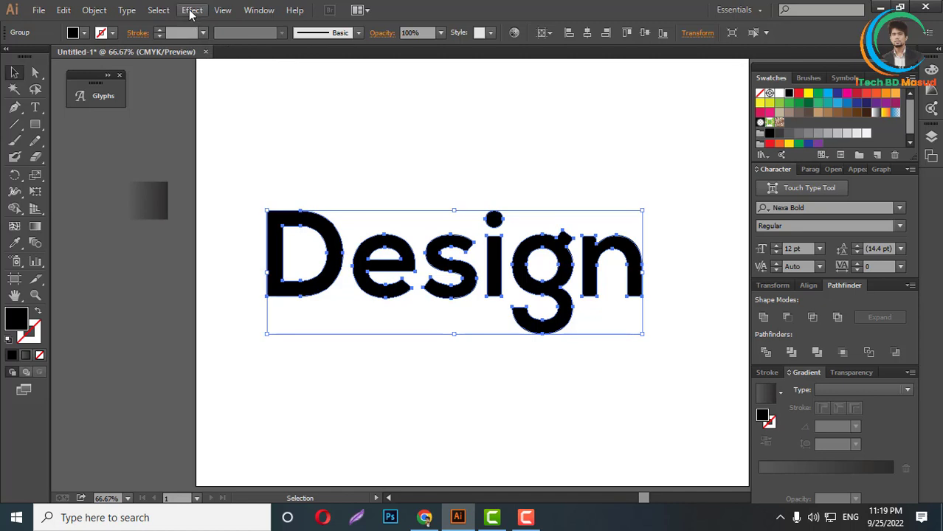
{"action": "left_click", "coordinate": [191, 11]}
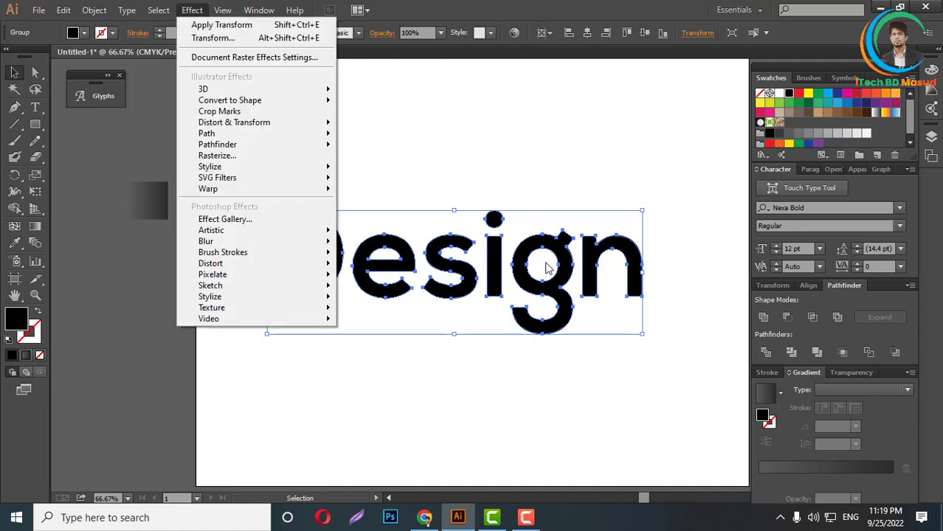
{"action": "left_click", "coordinate": [580, 365]}
{"action": "left_click", "coordinate": [553, 333]}
{"action": "key", "text": "a"}
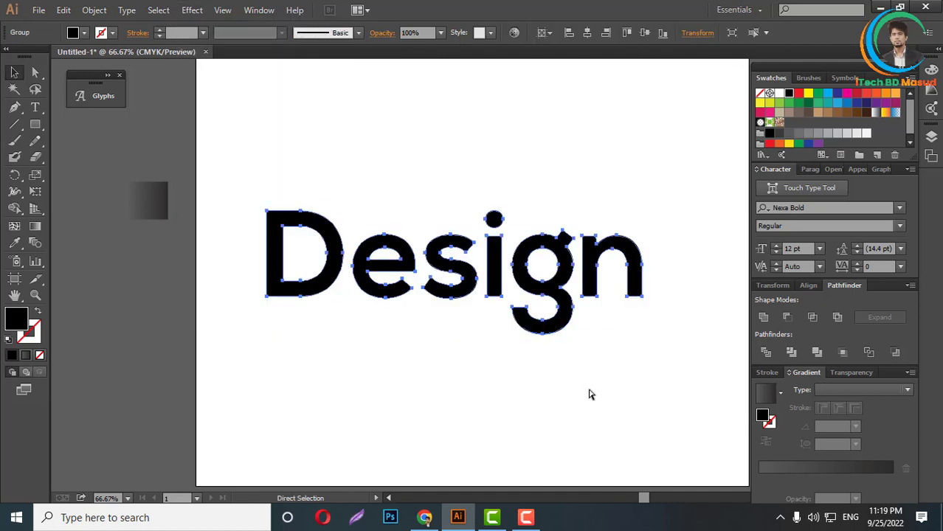
{"action": "key", "text": "v"}
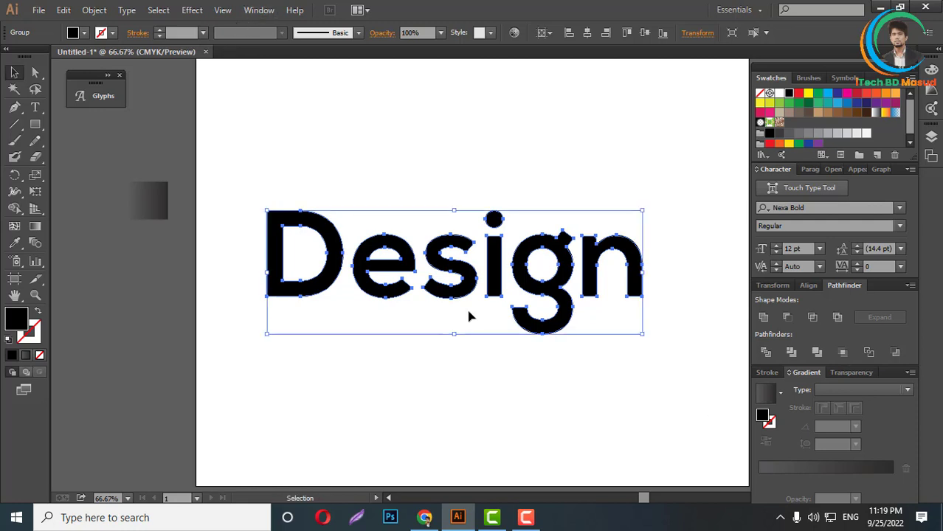
{"action": "left_click", "coordinate": [799, 94]}
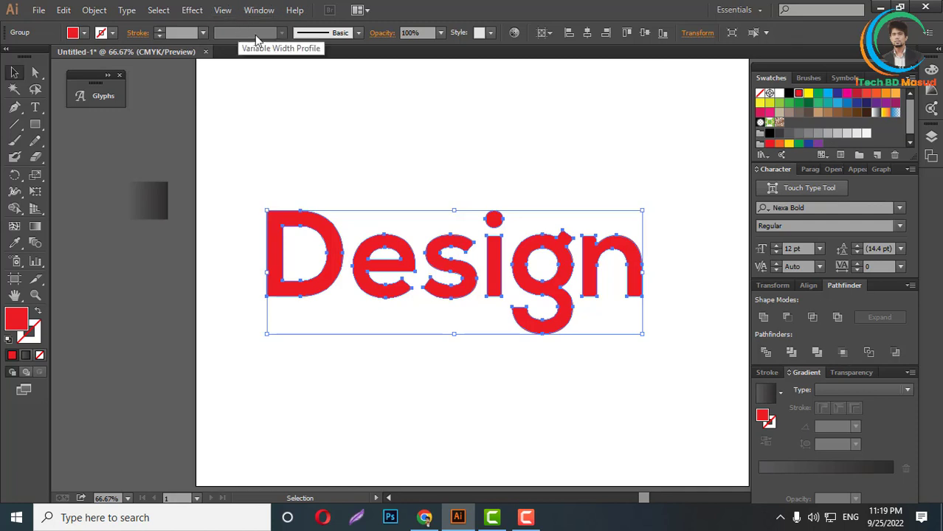
Start a Transform effect on the red lettering with a 0.1 px horizontal and 0.1 px vertical move, previewing it
{"action": "left_click", "coordinate": [192, 10]}
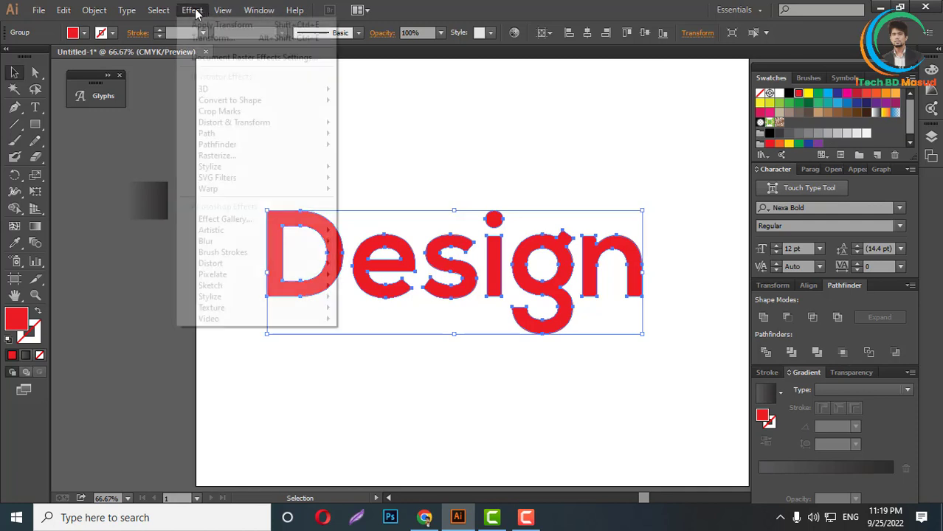
{"action": "mouse_move", "coordinate": [228, 127]}
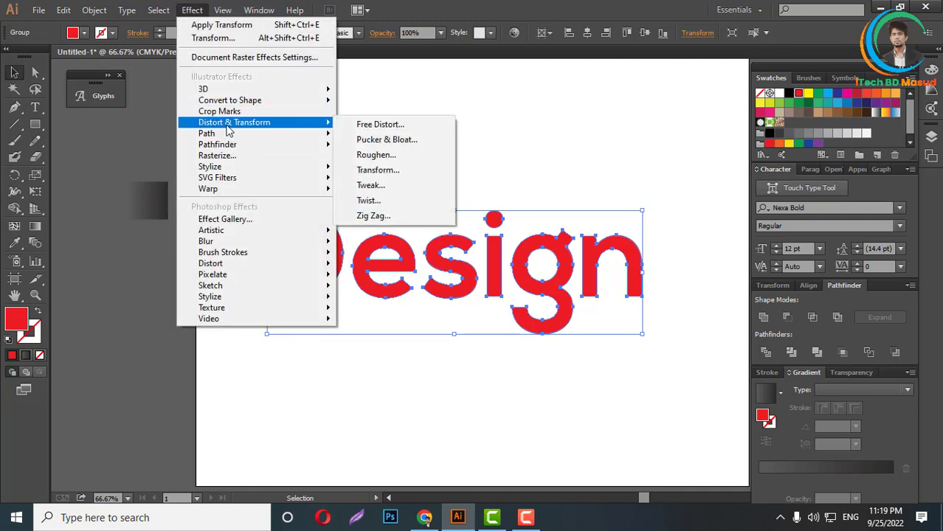
{"action": "left_click", "coordinate": [378, 170]}
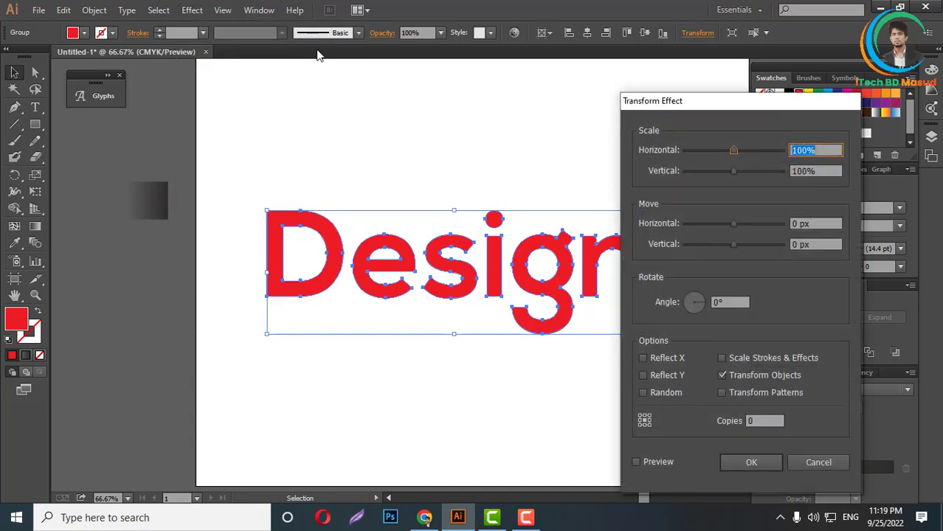
{"action": "left_click", "coordinate": [814, 226]}
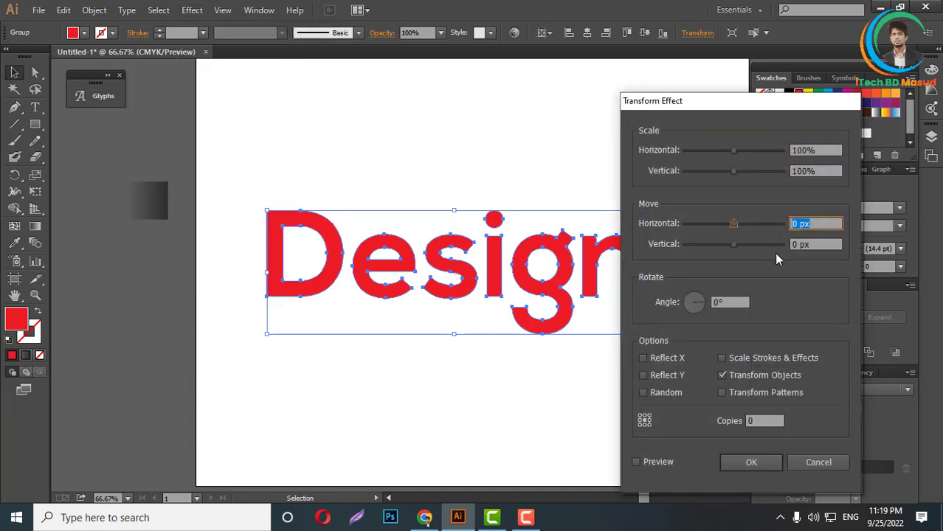
{"action": "type", "text": "-1"}
{"action": "key", "text": "Tab"}
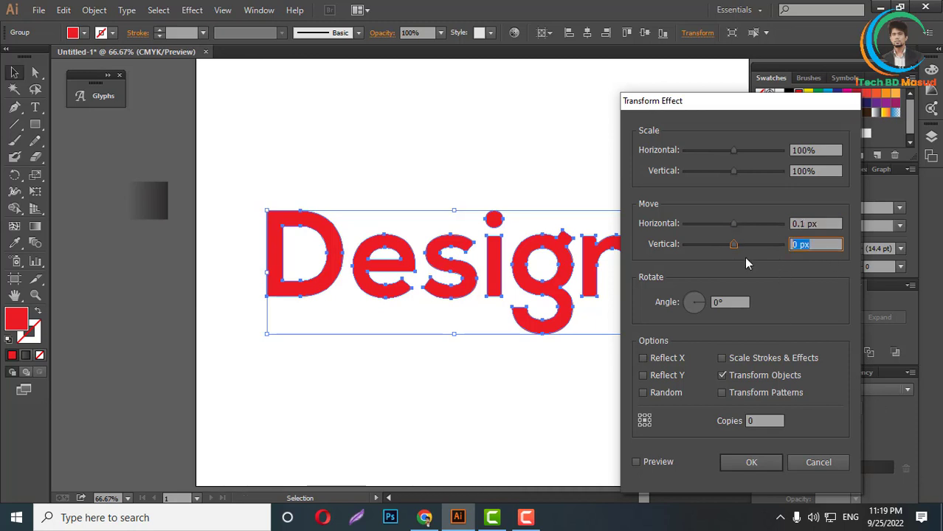
{"action": "type", "text": ".1"}
{"action": "left_click", "coordinate": [636, 462]}
Set the Transform effect to 151 copies and apply it to the red lettering
{"action": "double_click", "coordinate": [757, 423]}
{"action": "type", "text": "20"}
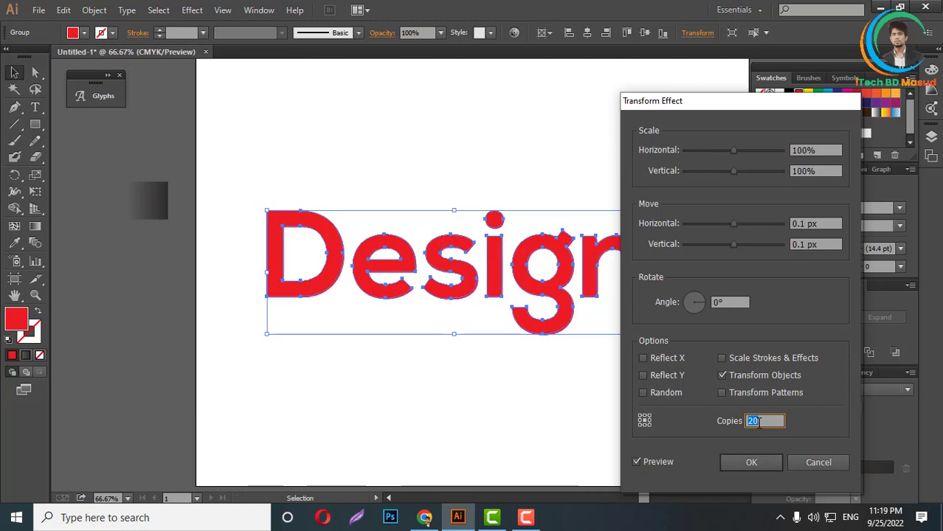
{"action": "type", "text": "56"}
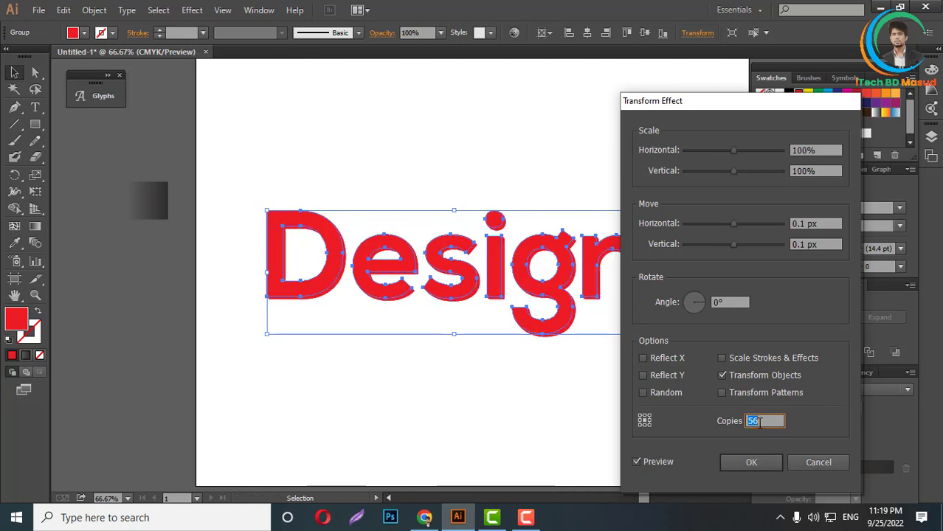
{"action": "type", "text": "90"}
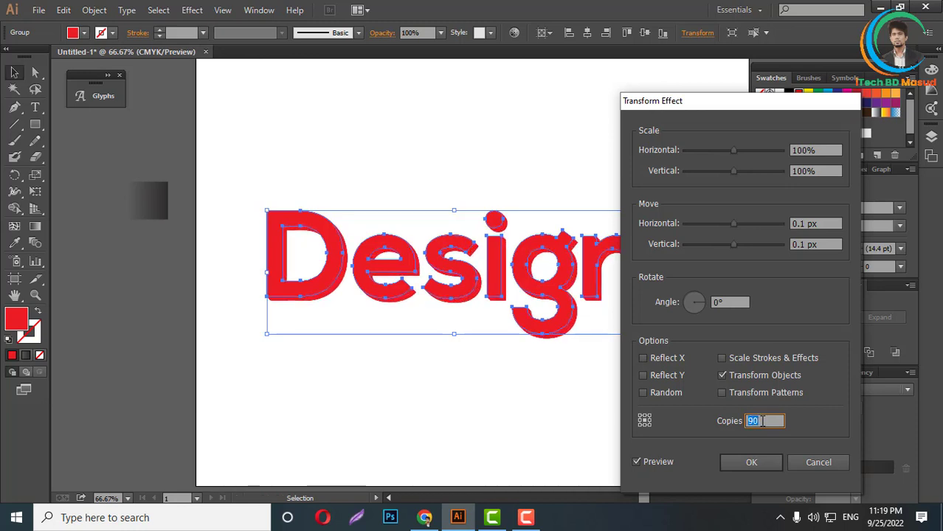
{"action": "scroll", "coordinate": [762, 420], "scroll_direction": "up", "scroll_amount": 20}
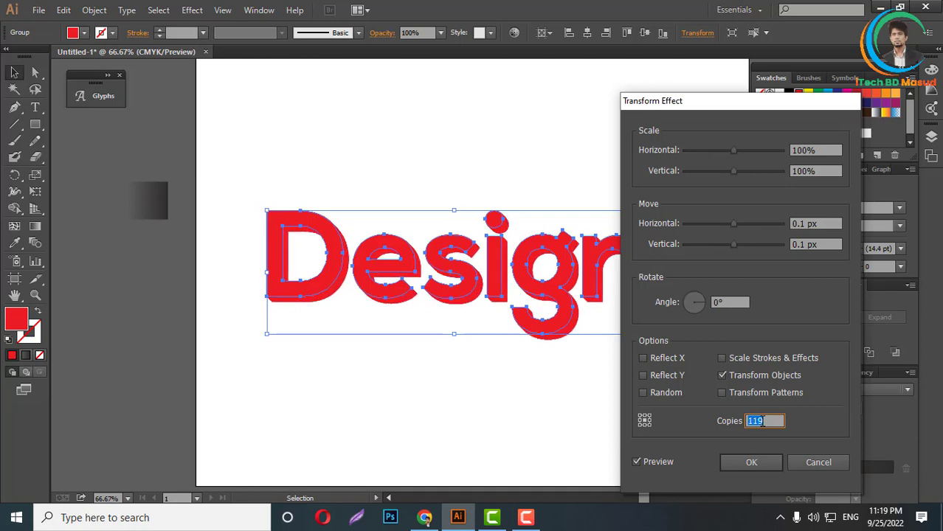
{"action": "scroll", "coordinate": [763, 421], "scroll_direction": "up", "scroll_amount": 19}
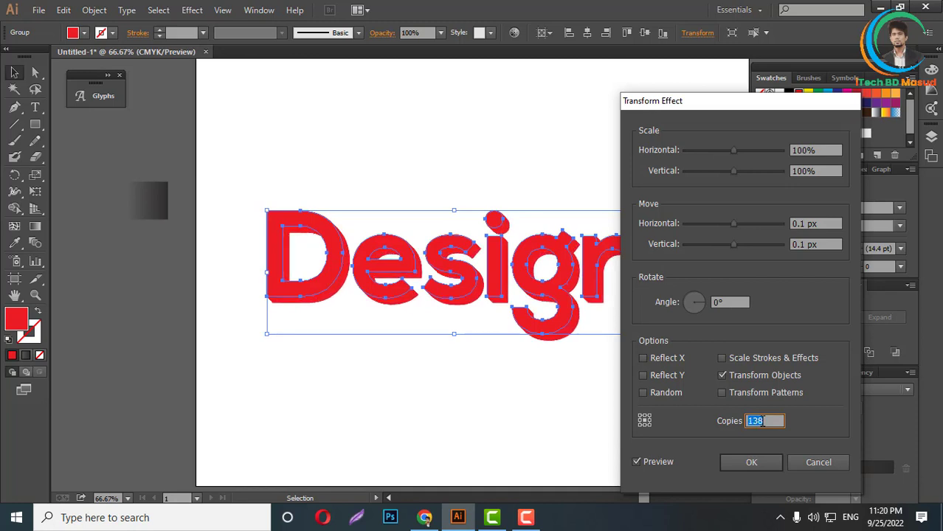
{"action": "scroll", "coordinate": [762, 422], "scroll_direction": "up", "scroll_amount": 13}
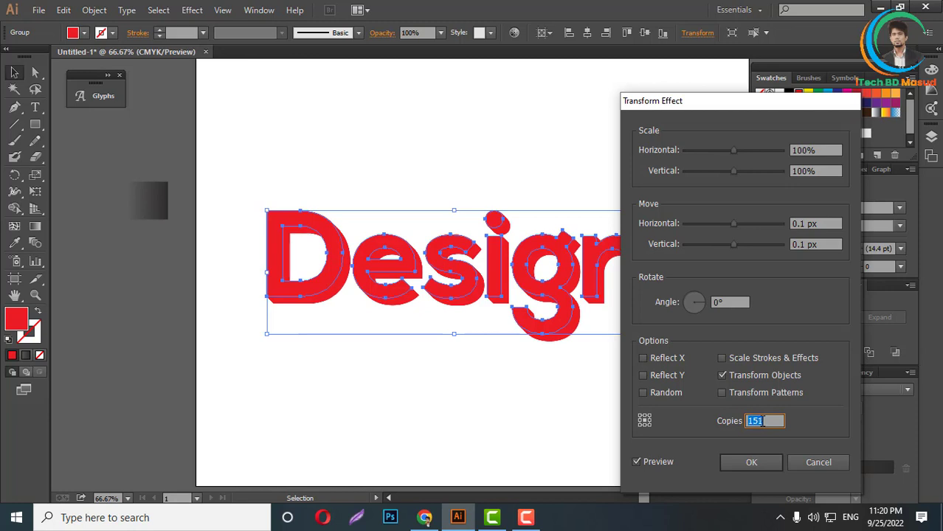
{"action": "left_click", "coordinate": [751, 462]}
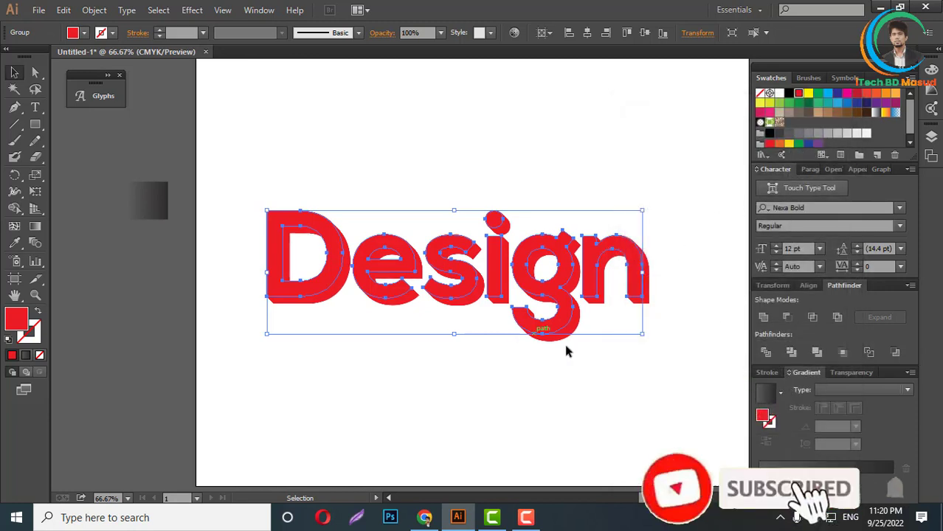
Send the extruded red lettering to the back, behind the black letters
{"action": "right_click", "coordinate": [572, 312]}
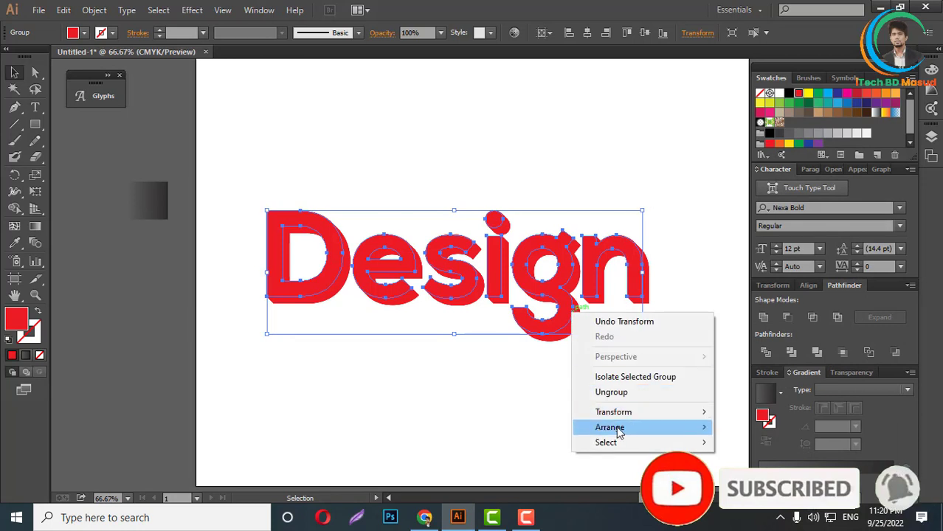
{"action": "mouse_move", "coordinate": [618, 433]}
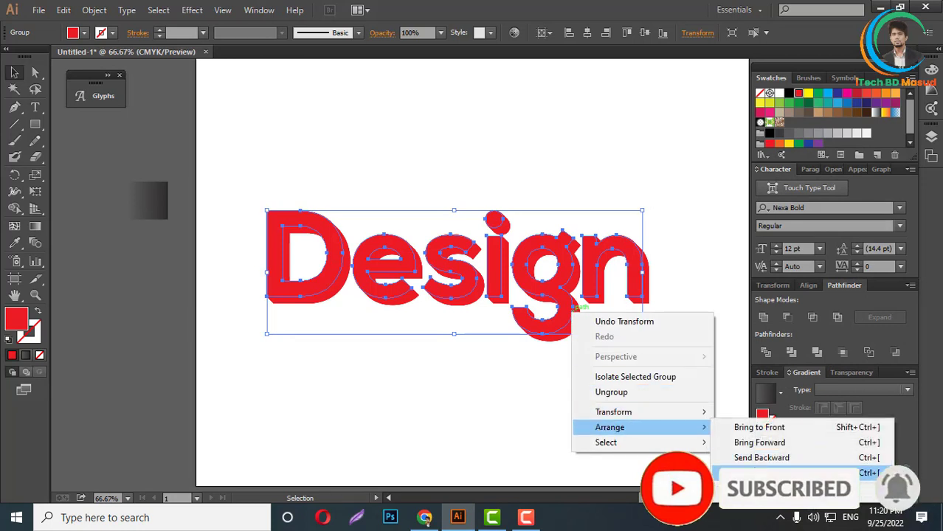
{"action": "left_click", "coordinate": [756, 473]}
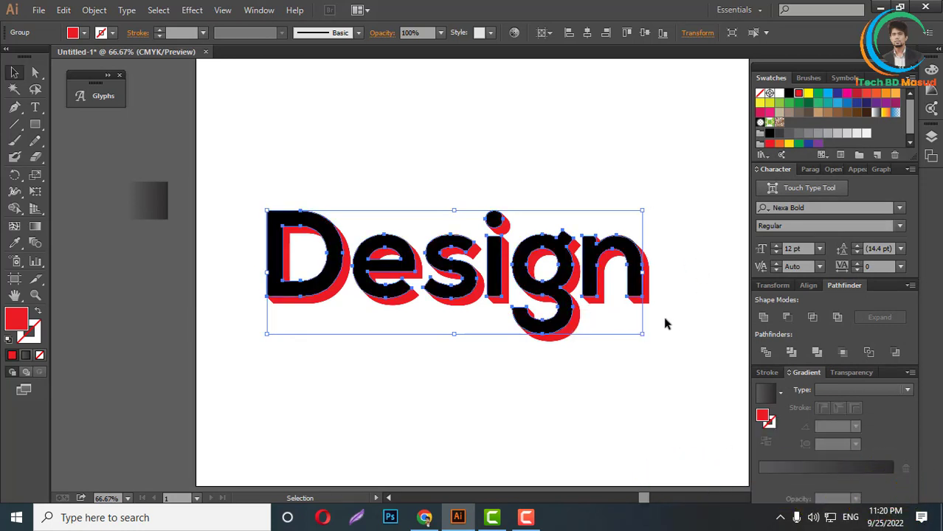
Expand the appearance of the extruded red lettering and unite its pieces into one shape with Pathfinder
{"action": "left_click", "coordinate": [94, 10]}
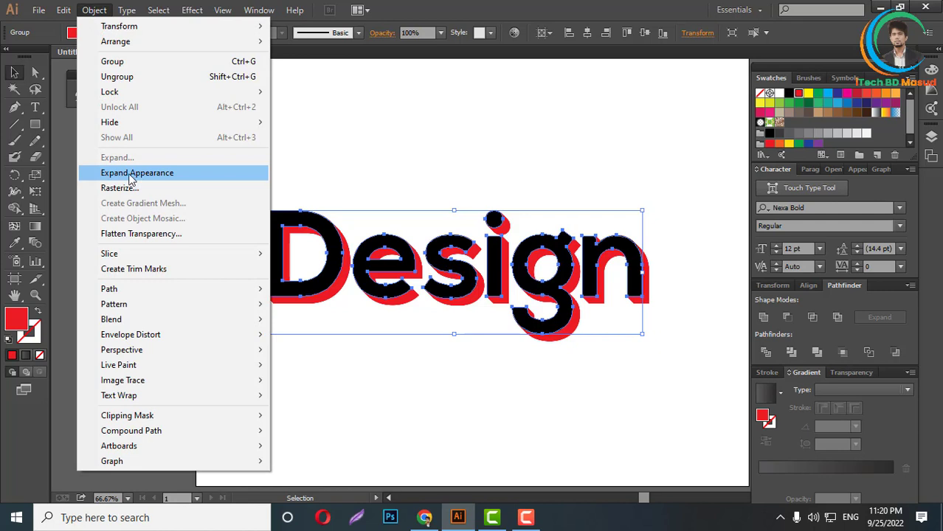
{"action": "left_click", "coordinate": [131, 174]}
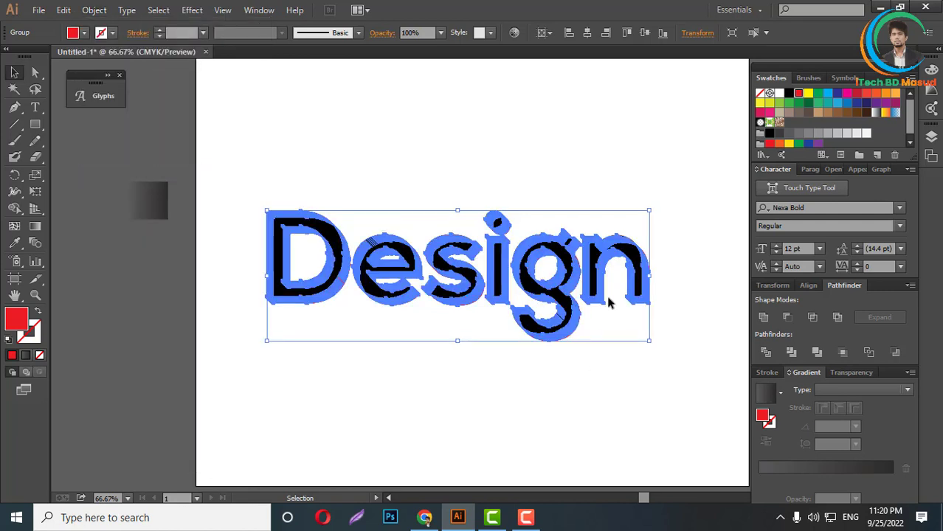
{"action": "left_click", "coordinate": [763, 317]}
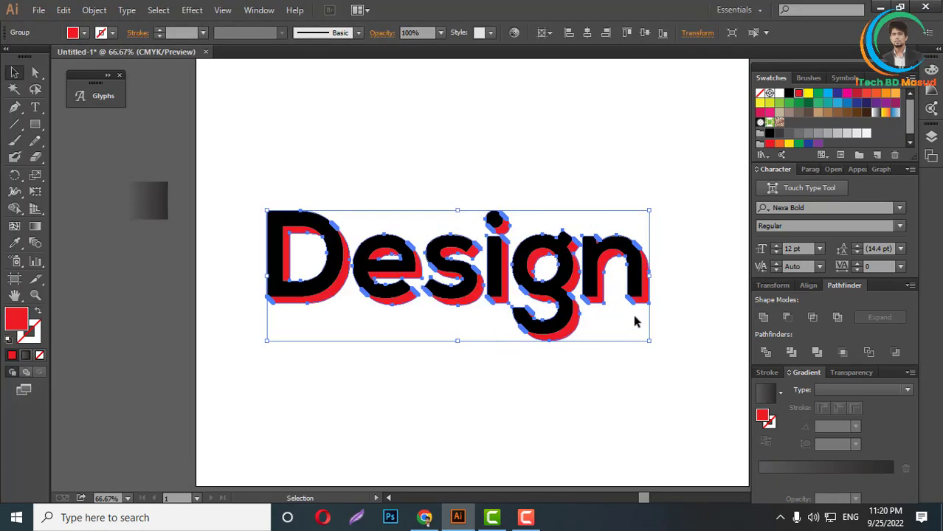
{"action": "scroll", "coordinate": [567, 352], "scroll_direction": "up", "scroll_amount": 3}
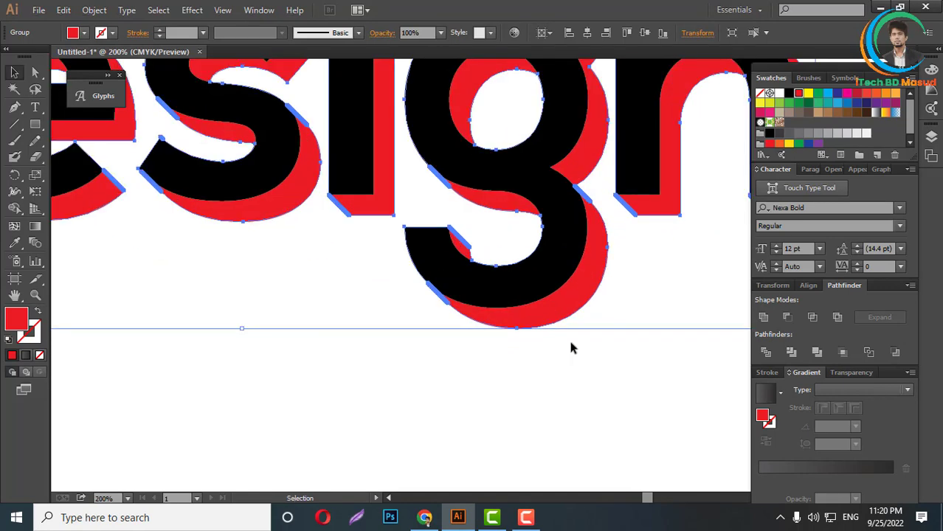
{"action": "scroll", "coordinate": [574, 325], "scroll_direction": "up", "scroll_amount": 1}
{"action": "scroll", "coordinate": [578, 317], "scroll_direction": "down", "scroll_amount": 3}
{"action": "scroll", "coordinate": [579, 347], "scroll_direction": "down", "scroll_amount": 1}
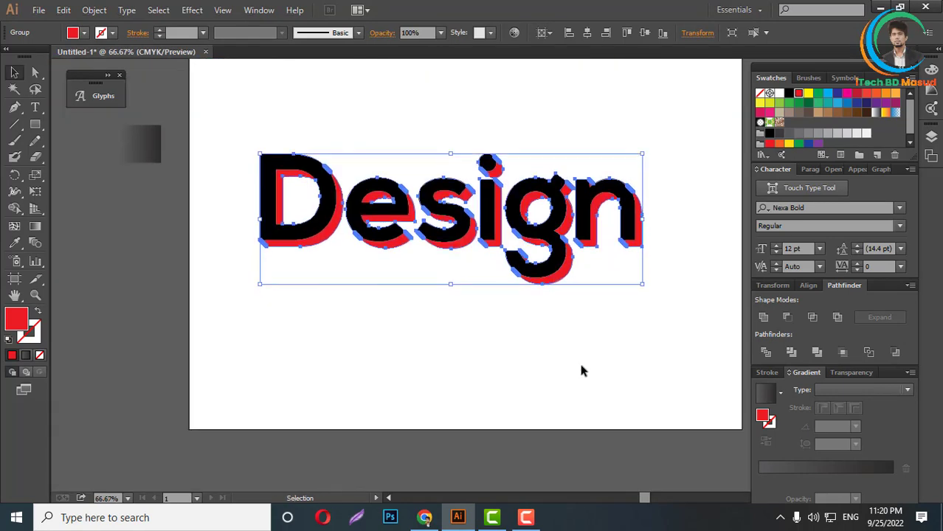
{"action": "left_click", "coordinate": [753, 10]}
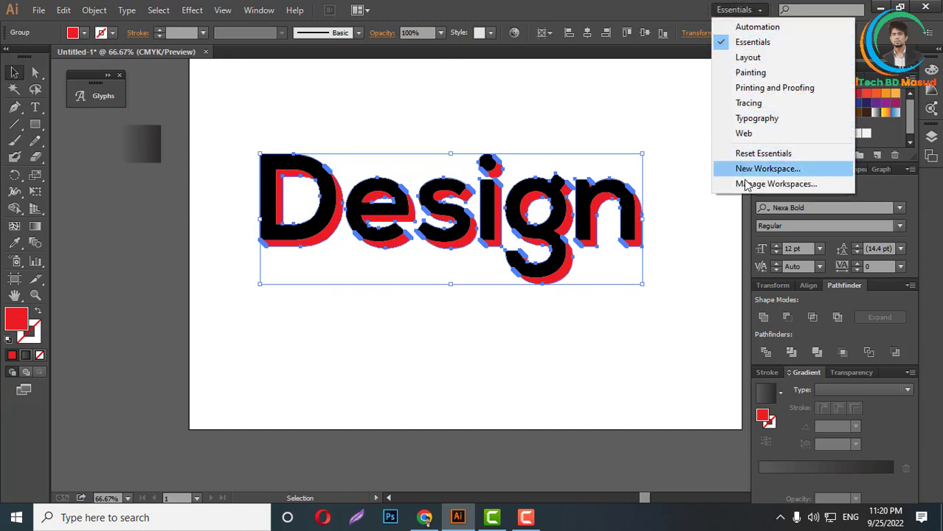
{"action": "left_click", "coordinate": [747, 58]}
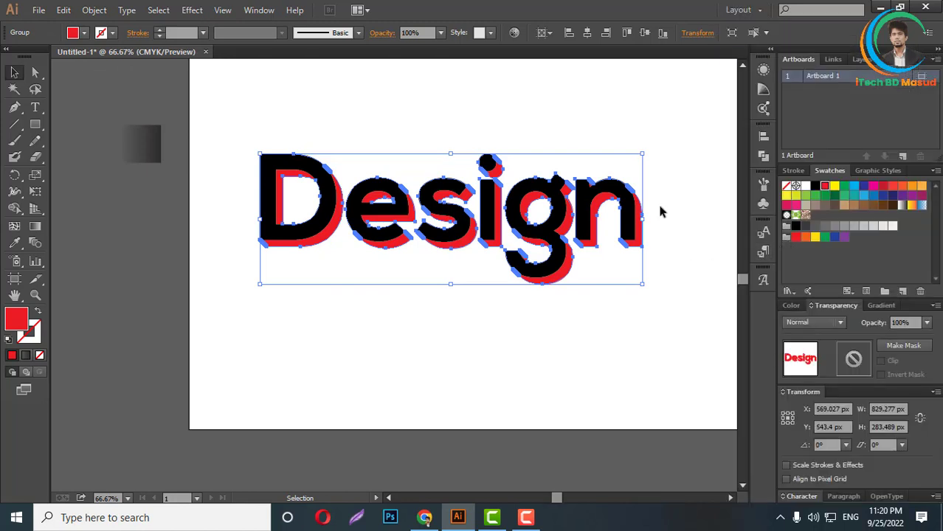
{"action": "left_click", "coordinate": [764, 71]}
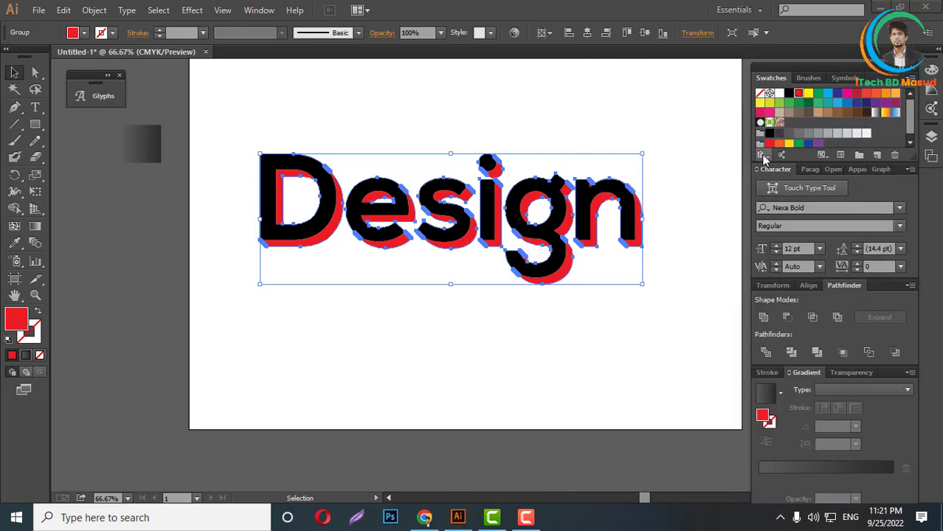
Open the Basic Graphics_Lines pattern swatch library and place it clear of the lettering
{"action": "left_click", "coordinate": [763, 155]}
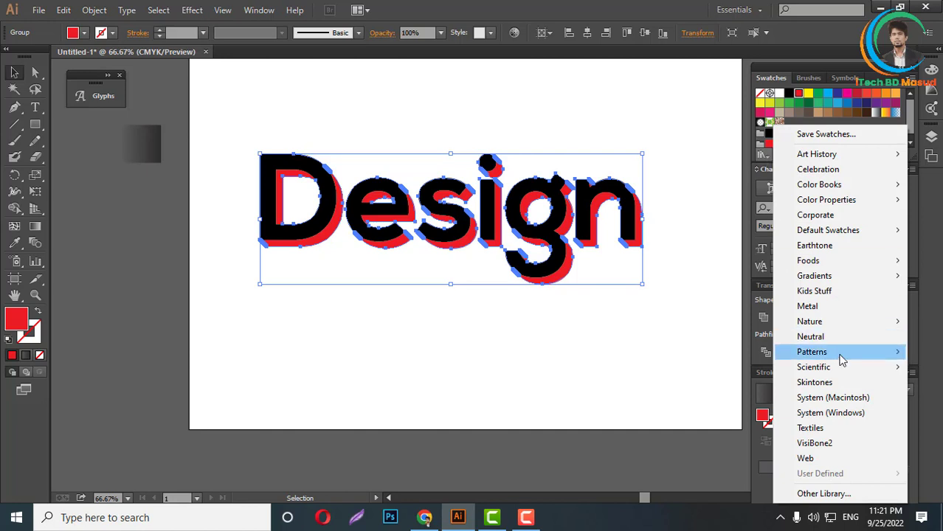
{"action": "mouse_move", "coordinate": [838, 359]}
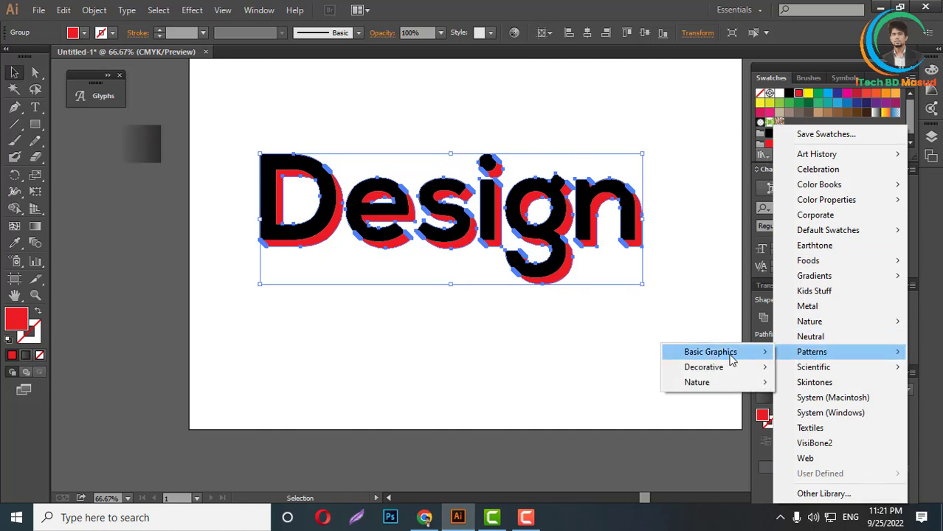
{"action": "mouse_move", "coordinate": [705, 358]}
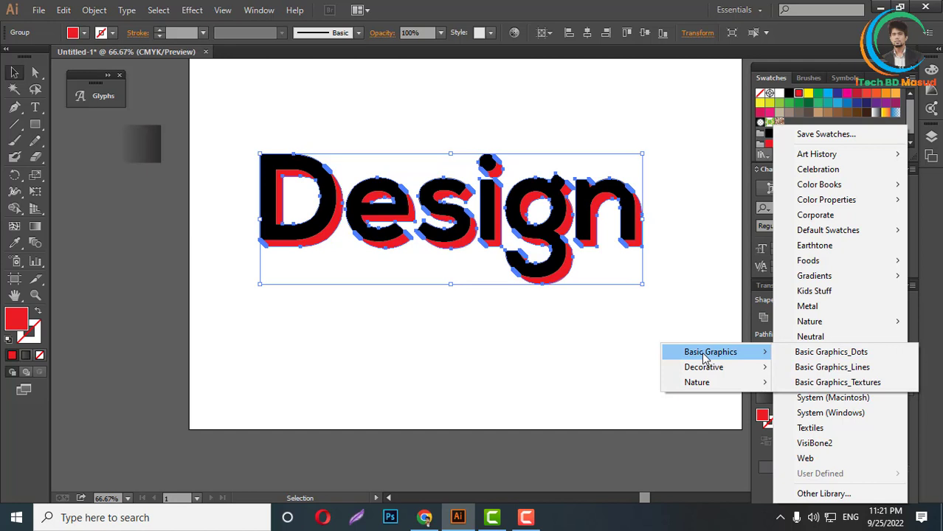
{"action": "left_click", "coordinate": [844, 376]}
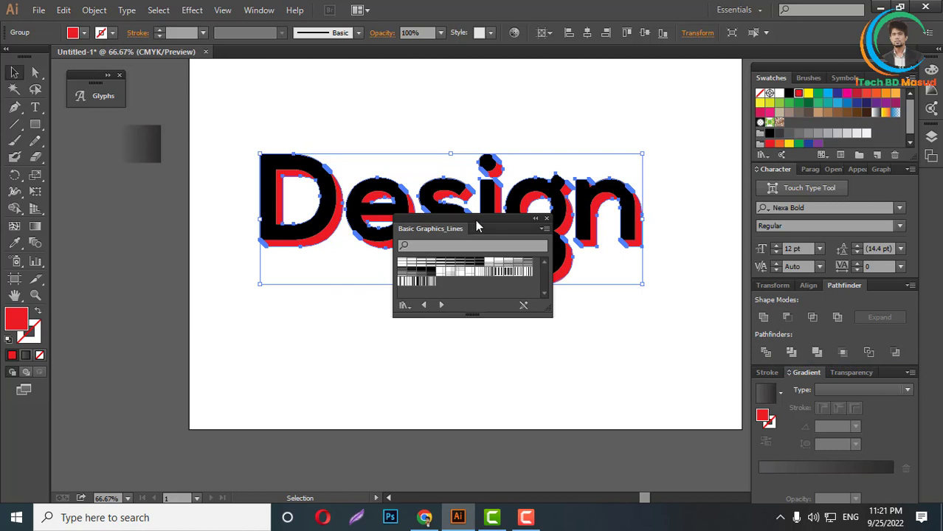
{"action": "left_click_drag", "start_coordinate": [476, 222], "coordinate": [705, 286]}
Try 10 lpi 40% and vertical line patterns on the extruded shadow, fill it with the next heavier horizontal lines, and close the library
{"action": "left_click", "coordinate": [659, 328]}
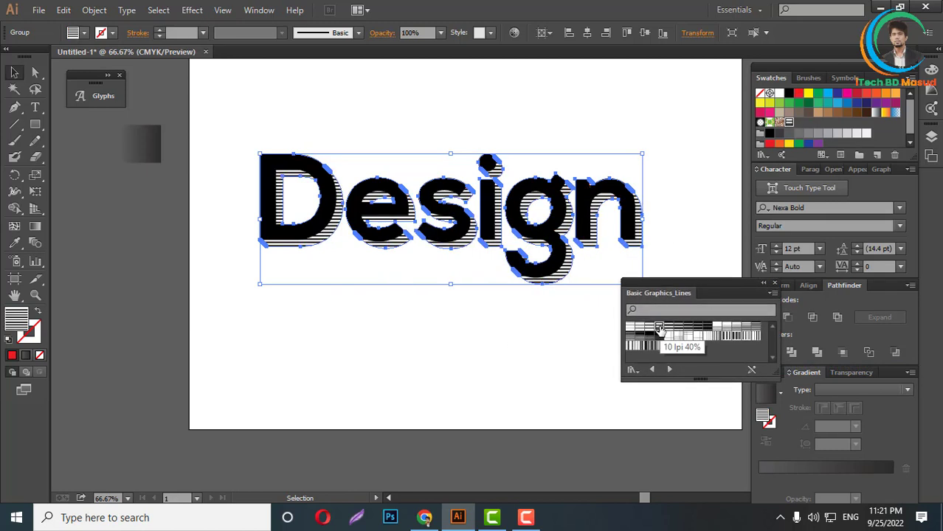
{"action": "left_click", "coordinate": [663, 328]}
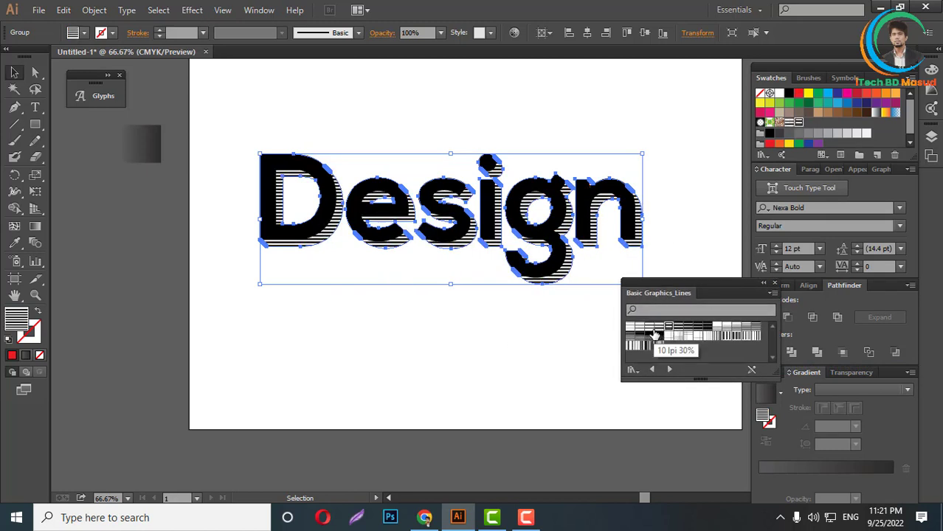
{"action": "left_click", "coordinate": [650, 329]}
{"action": "left_click", "coordinate": [737, 337]}
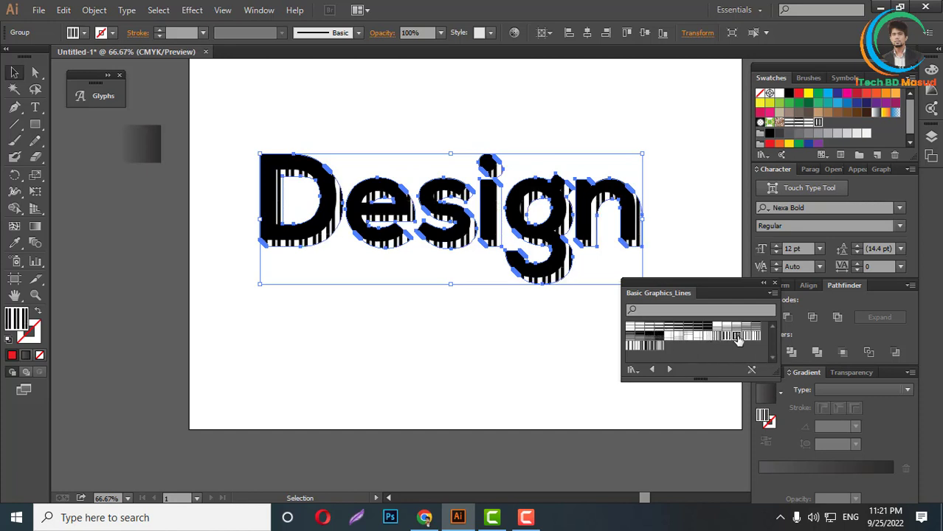
{"action": "left_click", "coordinate": [667, 327]}
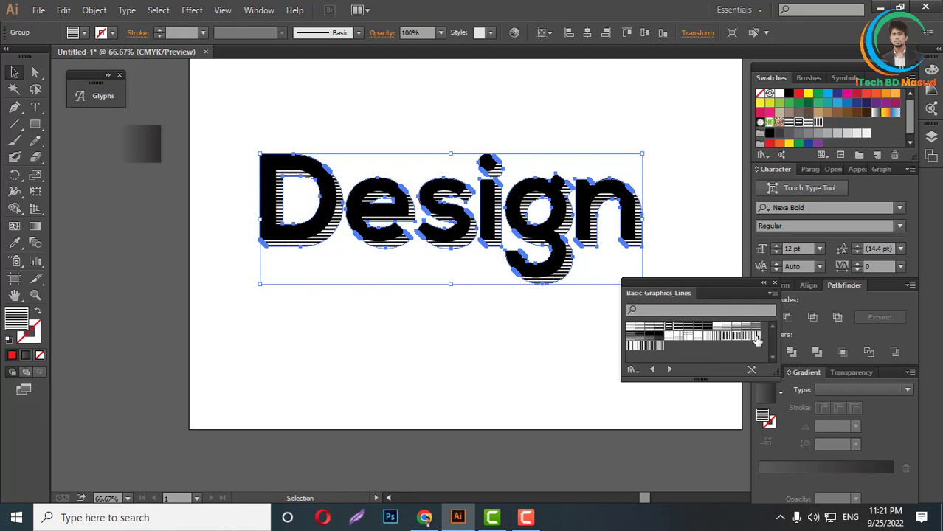
{"action": "left_click", "coordinate": [773, 284]}
Examine how the letters meet the striped shadow and compare this with the white gaps in the gray-gradient version above
{"action": "scroll", "coordinate": [694, 321], "scroll_direction": "up", "scroll_amount": 3}
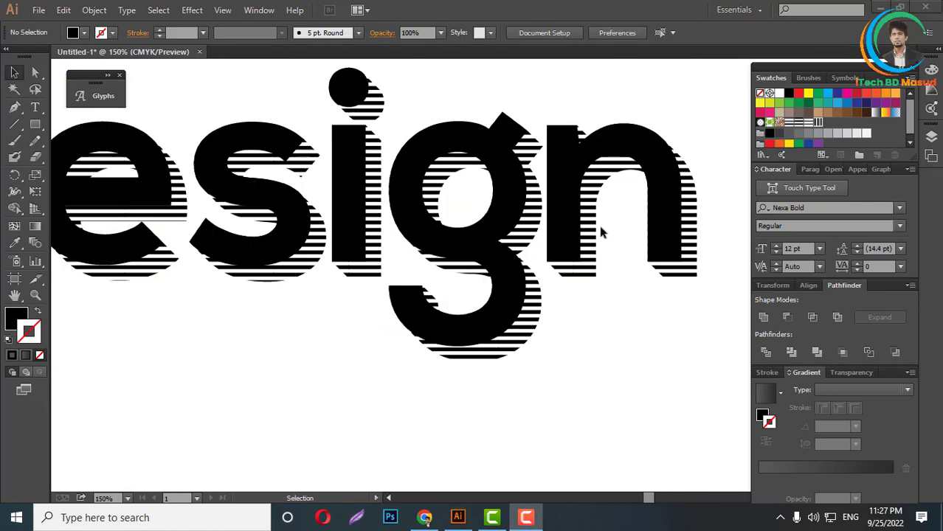
{"action": "scroll", "coordinate": [601, 232], "scroll_direction": "down", "scroll_amount": 1}
{"action": "scroll", "coordinate": [604, 204], "scroll_direction": "up", "scroll_amount": 3}
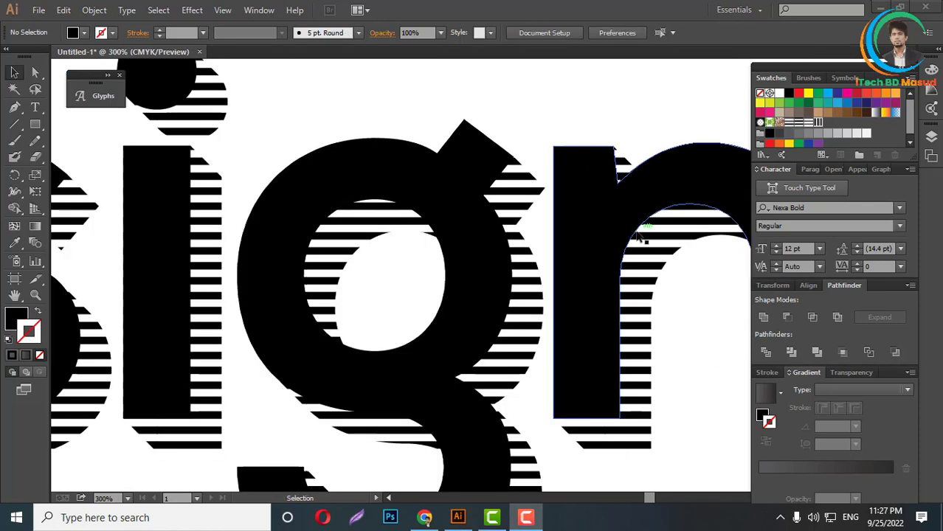
{"action": "scroll", "coordinate": [634, 240], "scroll_direction": "up", "scroll_amount": 2}
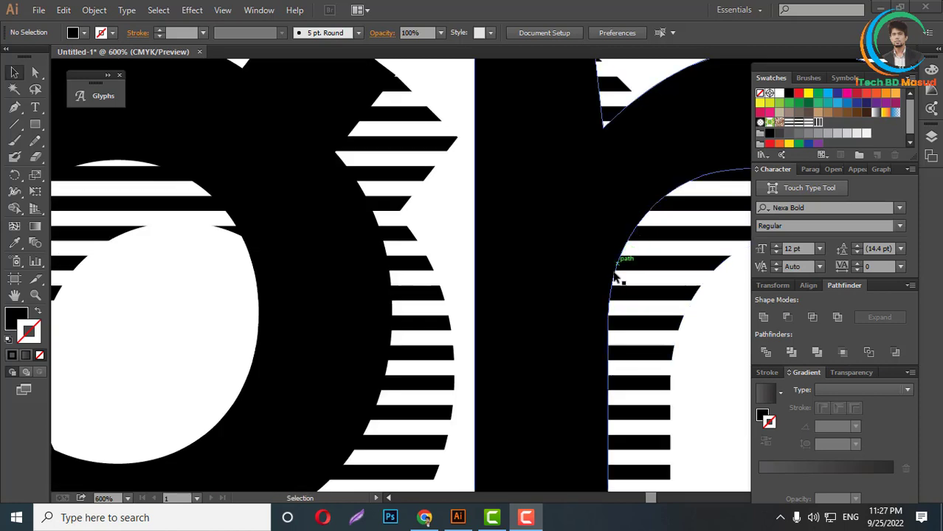
{"action": "scroll", "coordinate": [614, 326], "scroll_direction": "down", "scroll_amount": 1}
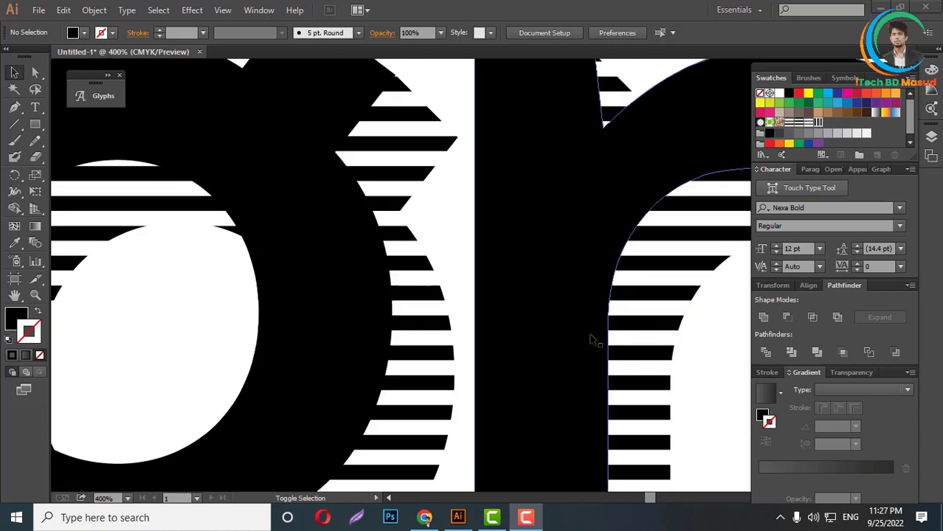
{"action": "scroll", "coordinate": [595, 336], "scroll_direction": "down", "scroll_amount": 6}
{"action": "scroll", "coordinate": [579, 185], "scroll_direction": "up", "scroll_amount": 5}
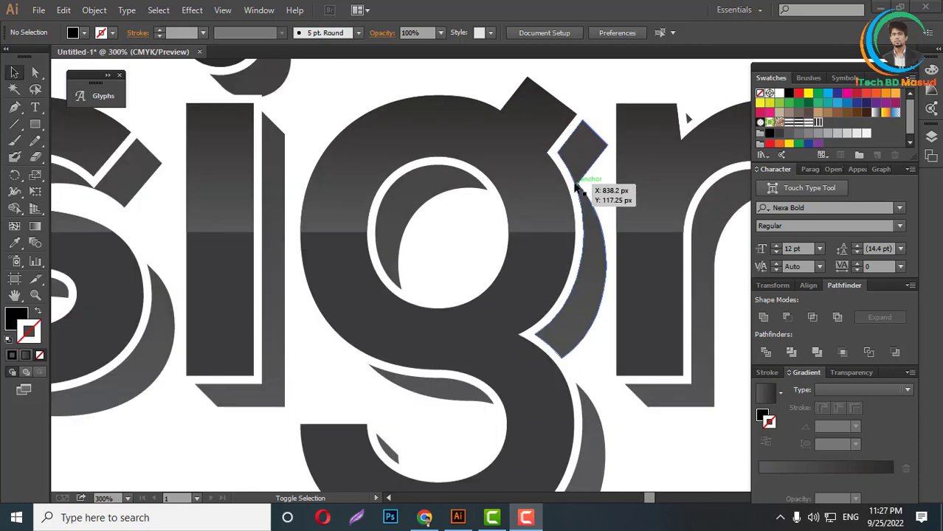
{"action": "scroll", "coordinate": [589, 244], "scroll_direction": "down", "scroll_amount": 5}
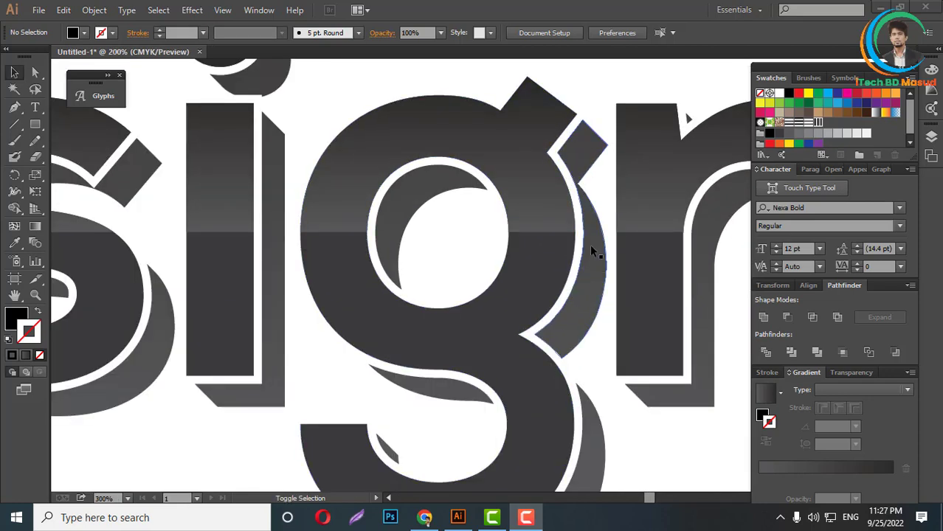
{"action": "scroll", "coordinate": [568, 354], "scroll_direction": "up", "scroll_amount": 3}
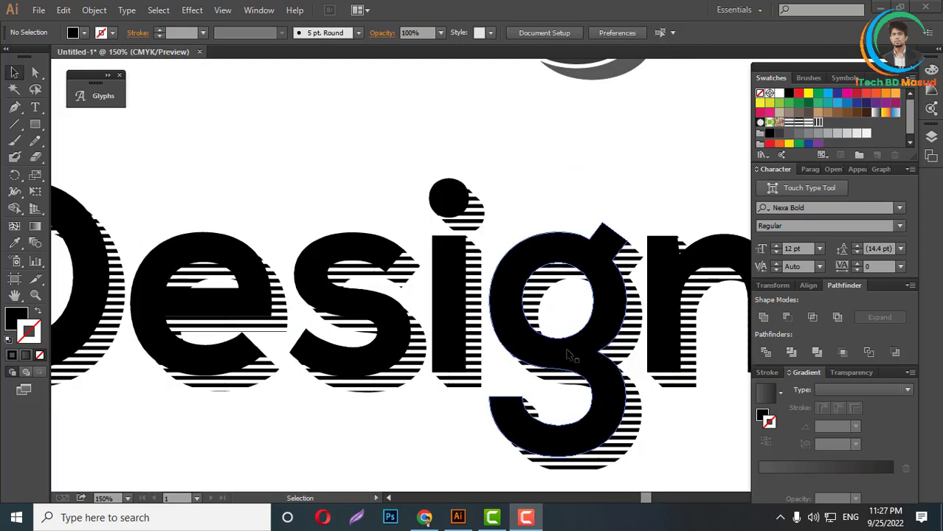
Offset the paths of the black "Design" lettering by 4 px with miter joins and a miter limit of 4
{"action": "left_click", "coordinate": [576, 355]}
{"action": "scroll", "coordinate": [549, 274], "scroll_direction": "down", "scroll_amount": 2}
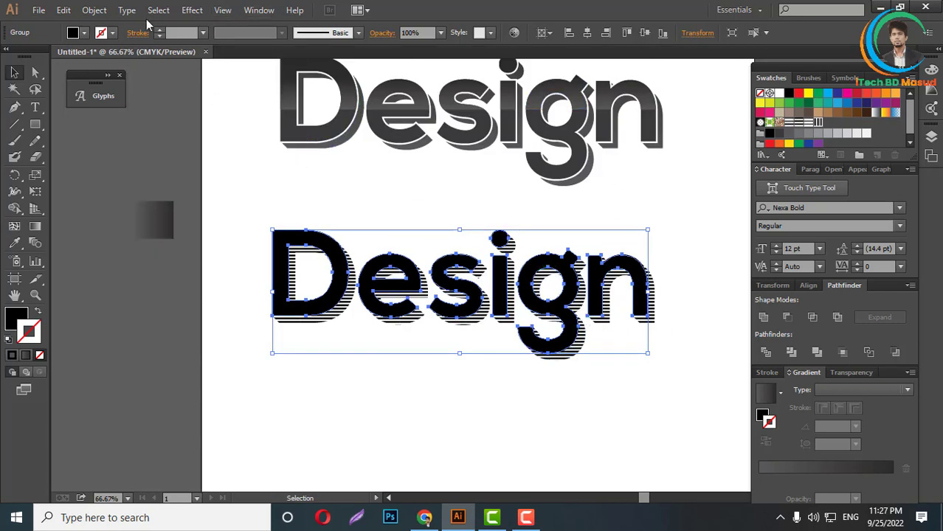
{"action": "left_click", "coordinate": [94, 10]}
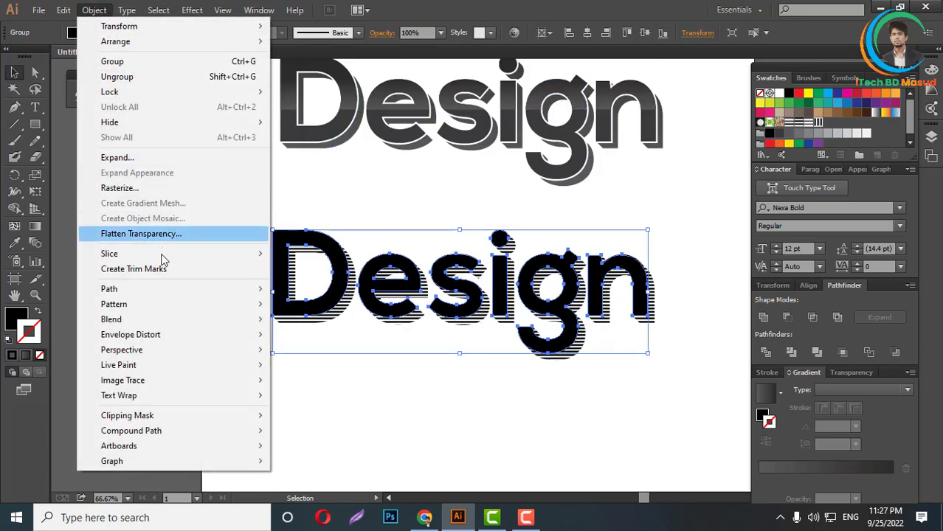
{"action": "mouse_move", "coordinate": [114, 293]}
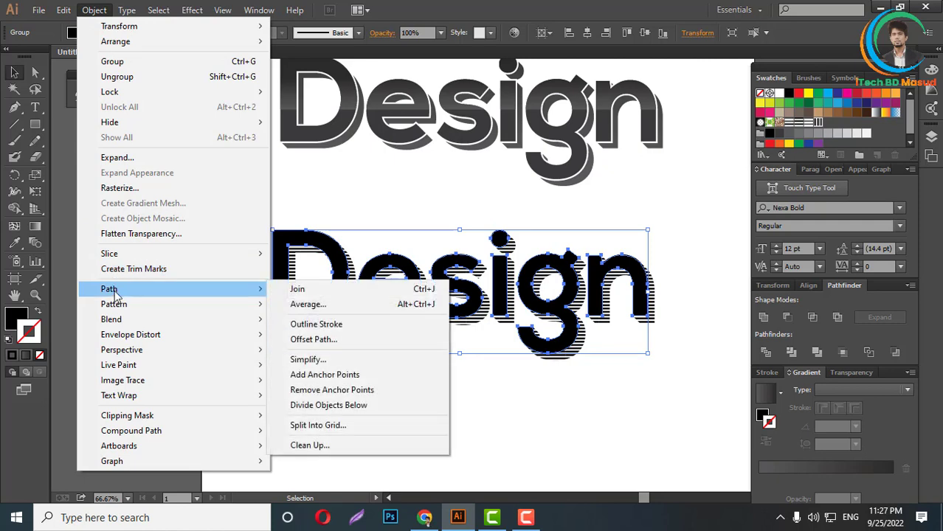
{"action": "left_click", "coordinate": [302, 340]}
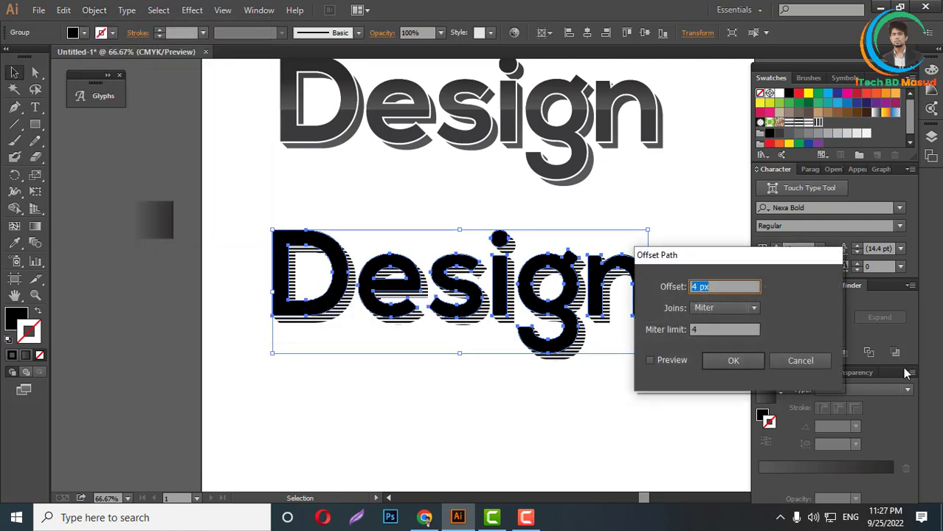
{"action": "left_click", "coordinate": [650, 361]}
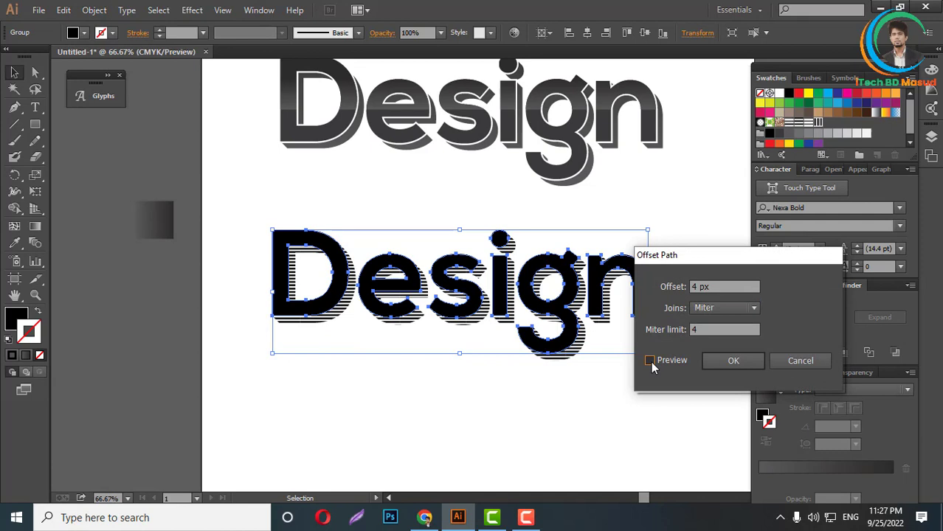
{"action": "left_click", "coordinate": [734, 360]}
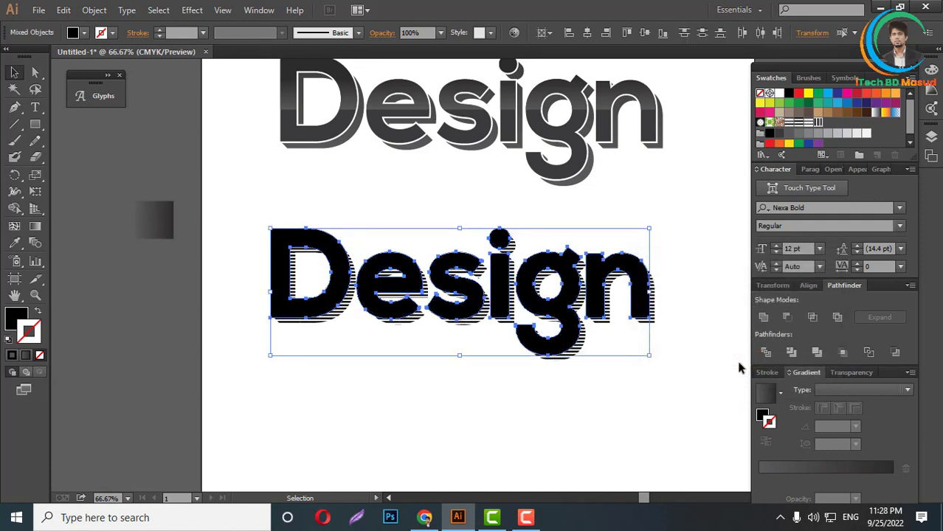
Give the selected offset lettering a white 1 pt stroke and bring it to the front
{"action": "left_click", "coordinate": [779, 94], "text": "shift"}
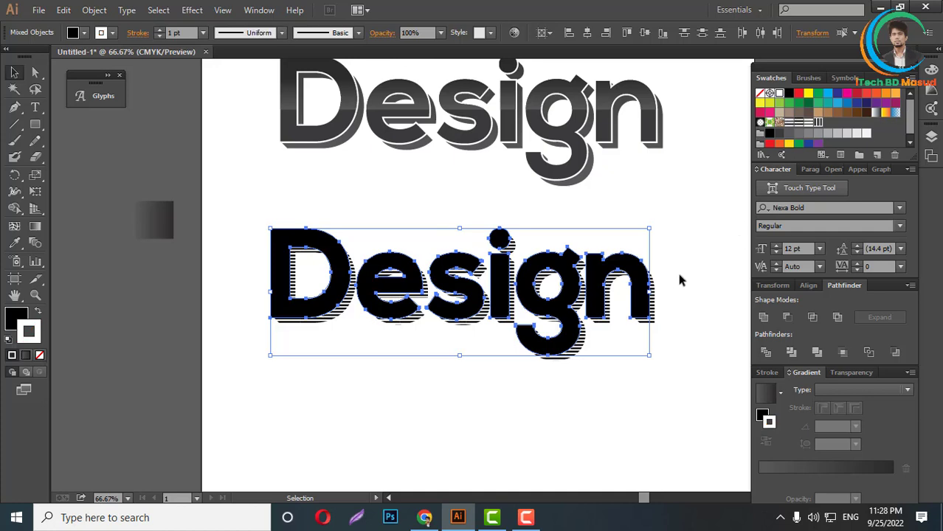
{"action": "scroll", "coordinate": [676, 273], "scroll_direction": "up", "scroll_amount": 3}
{"action": "right_click", "coordinate": [662, 194]}
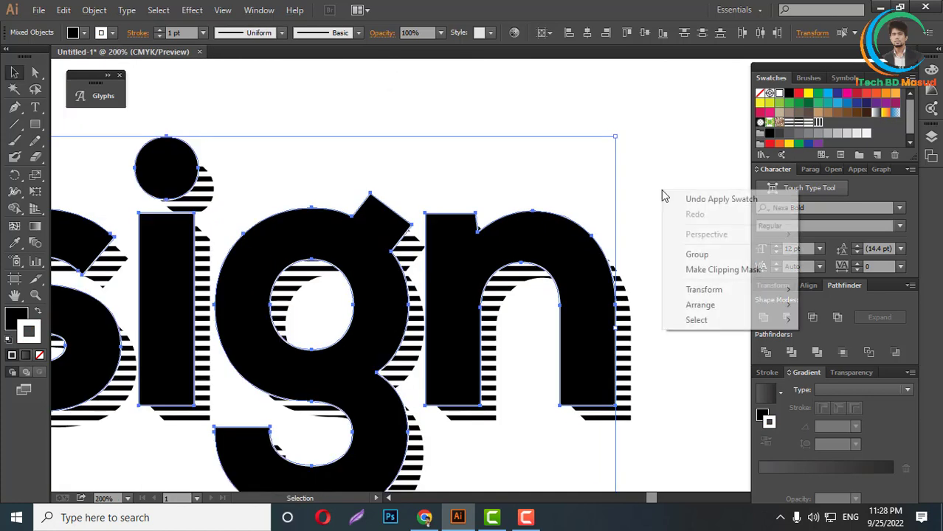
{"action": "mouse_move", "coordinate": [705, 311]}
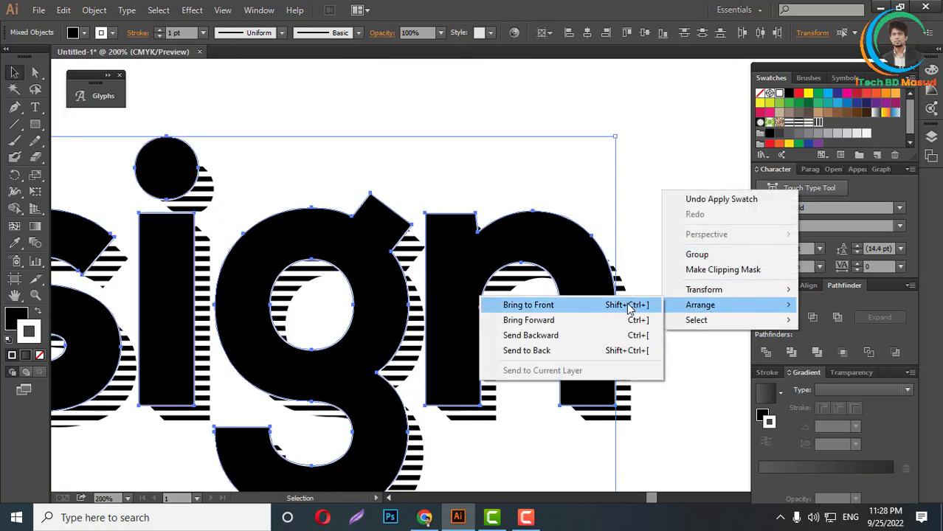
{"action": "left_click", "coordinate": [627, 303]}
{"action": "scroll", "coordinate": [711, 270], "scroll_direction": "down", "scroll_amount": 1}
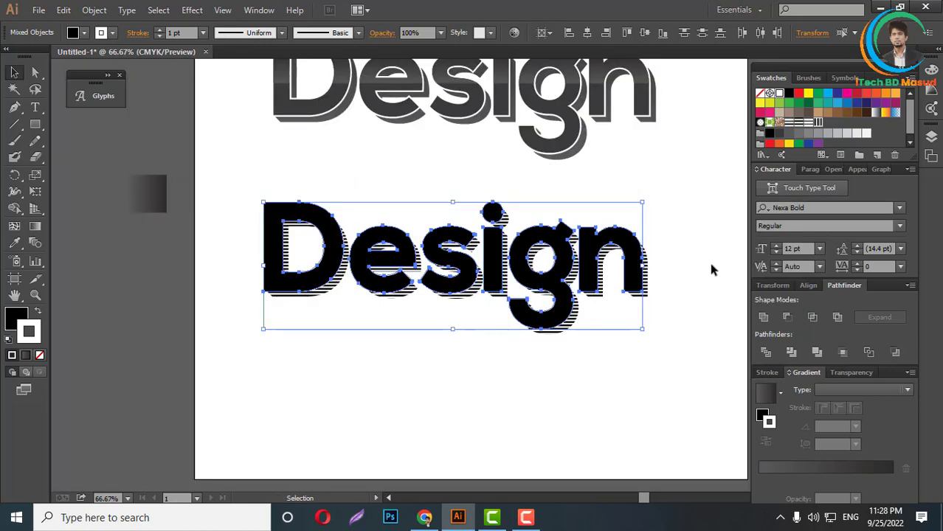
{"action": "scroll", "coordinate": [544, 285], "scroll_direction": "up", "scroll_amount": 7}
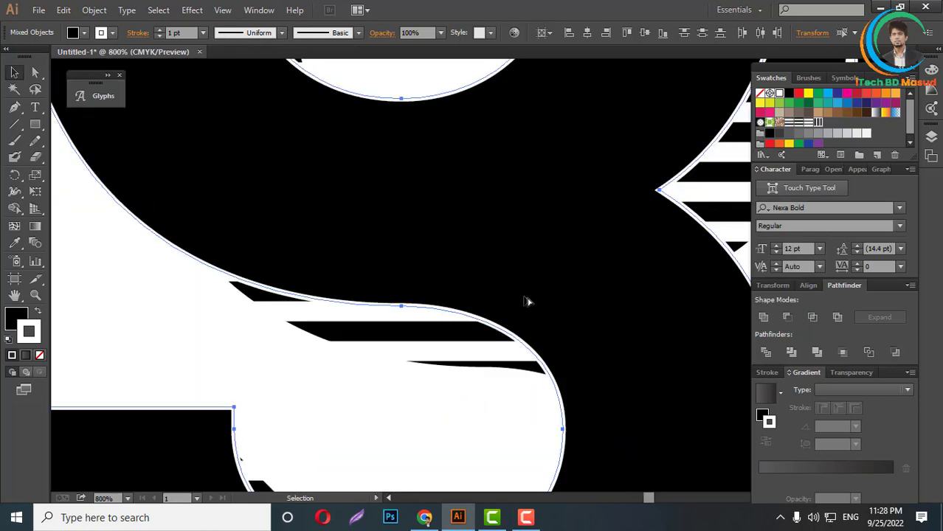
{"action": "scroll", "coordinate": [527, 301], "scroll_direction": "down", "scroll_amount": 7}
Expand the offset "Design" lettering's fill and stroke, and unite the expanded parts with Pathfinder
{"action": "left_click", "coordinate": [94, 10]}
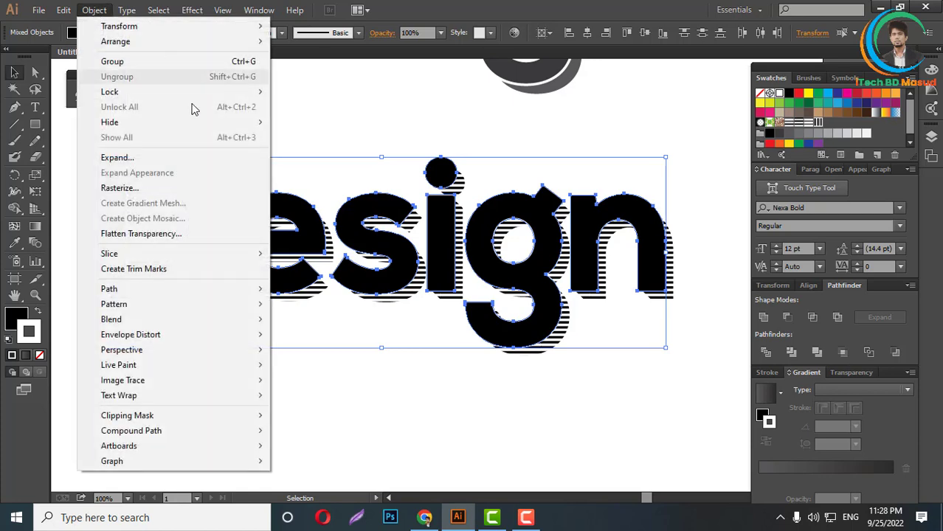
{"action": "left_click", "coordinate": [125, 158]}
{"action": "left_click", "coordinate": [444, 336]}
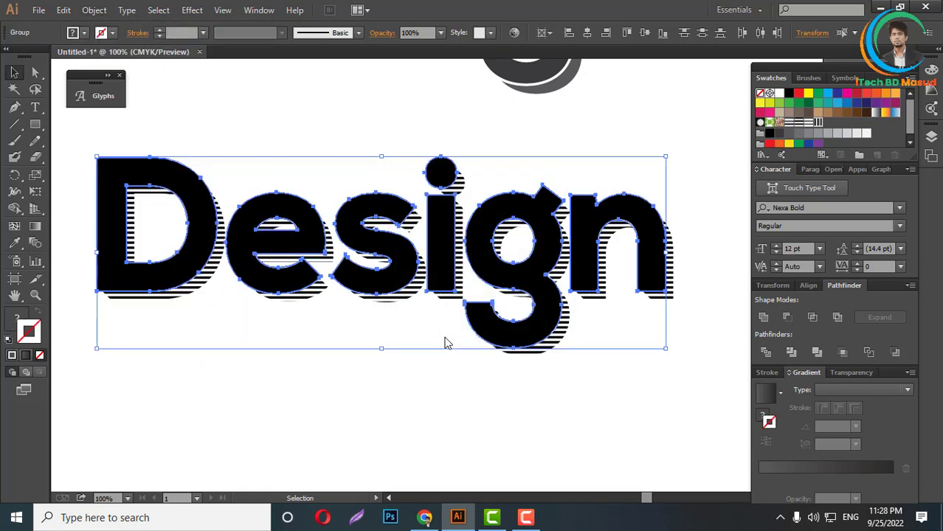
{"action": "scroll", "coordinate": [657, 262], "scroll_direction": "up", "scroll_amount": 5}
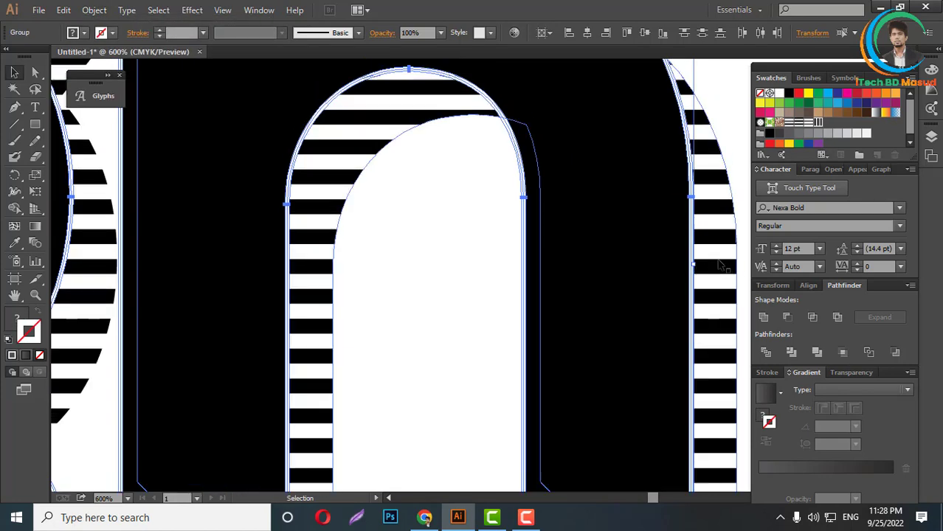
{"action": "scroll", "coordinate": [564, 217], "scroll_direction": "down", "scroll_amount": 3}
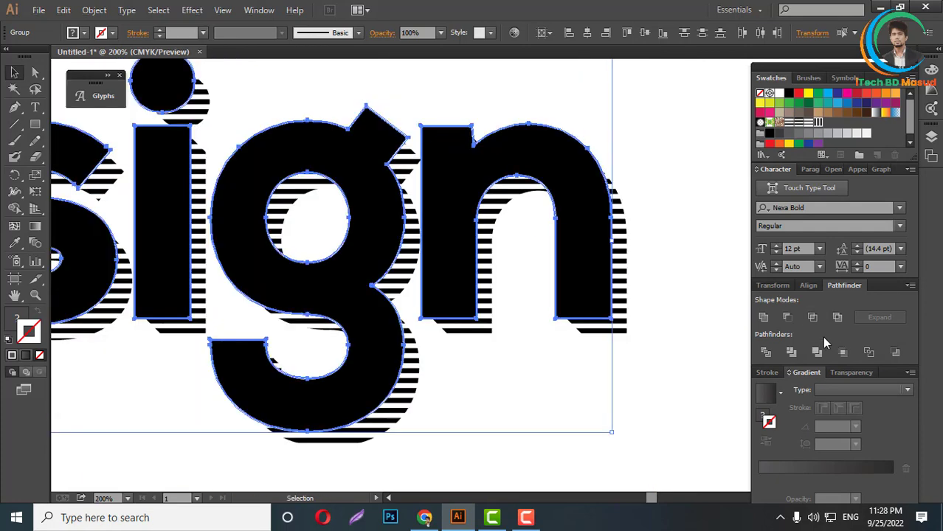
{"action": "left_click", "coordinate": [764, 317]}
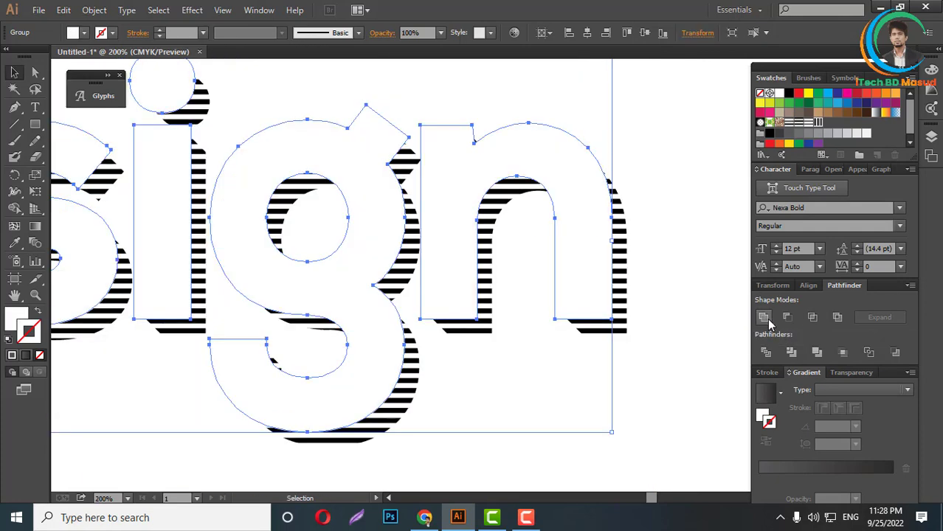
Apply a white 1 pt stroke to the united lettering in front of the striped shadow
{"action": "scroll", "coordinate": [687, 291], "scroll_direction": "up", "scroll_amount": 1}
{"action": "scroll", "coordinate": [688, 292], "scroll_direction": "down", "scroll_amount": 3}
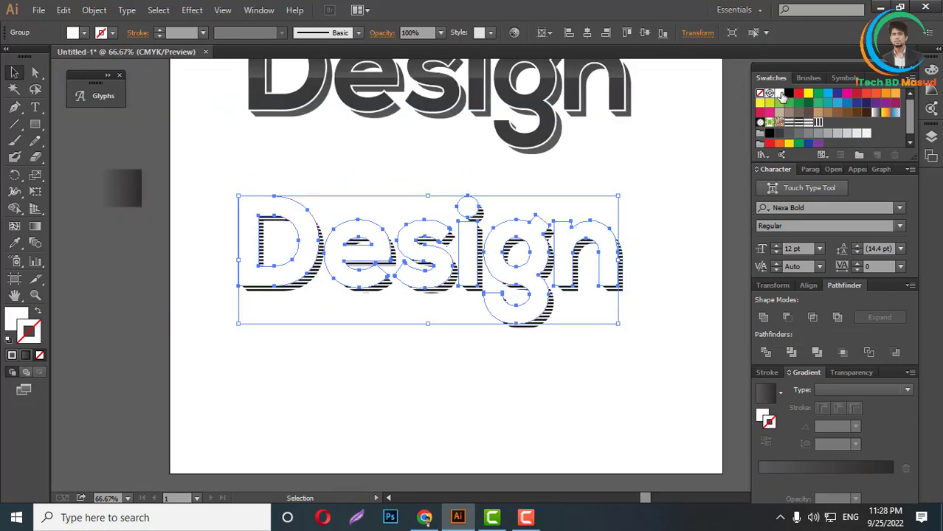
{"action": "left_click", "coordinate": [780, 96]}
{"action": "scroll", "coordinate": [618, 292], "scroll_direction": "up", "scroll_amount": 3}
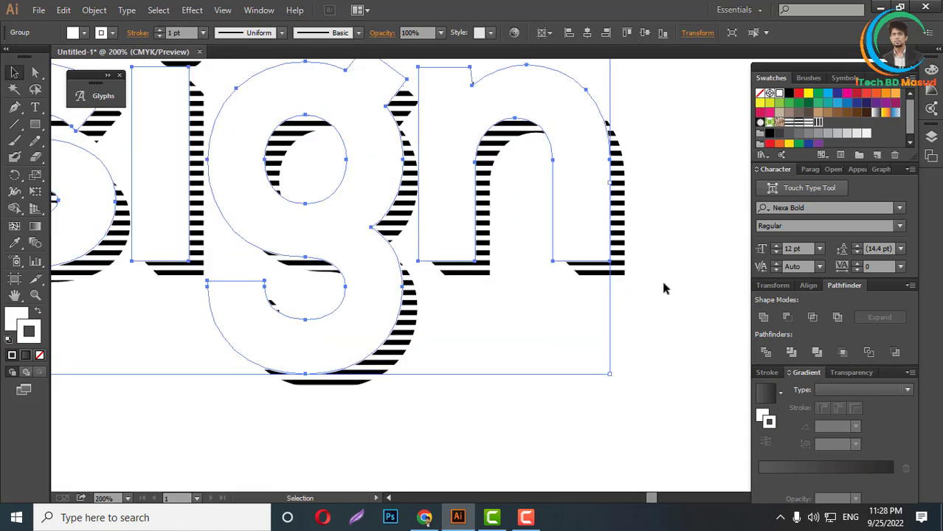
Divide the united lettering and striped shadow where they overlap, and delete the white pieces selected with the Magic Wand
{"action": "left_click_drag", "start_coordinate": [610, 261], "coordinate": [624, 276]}
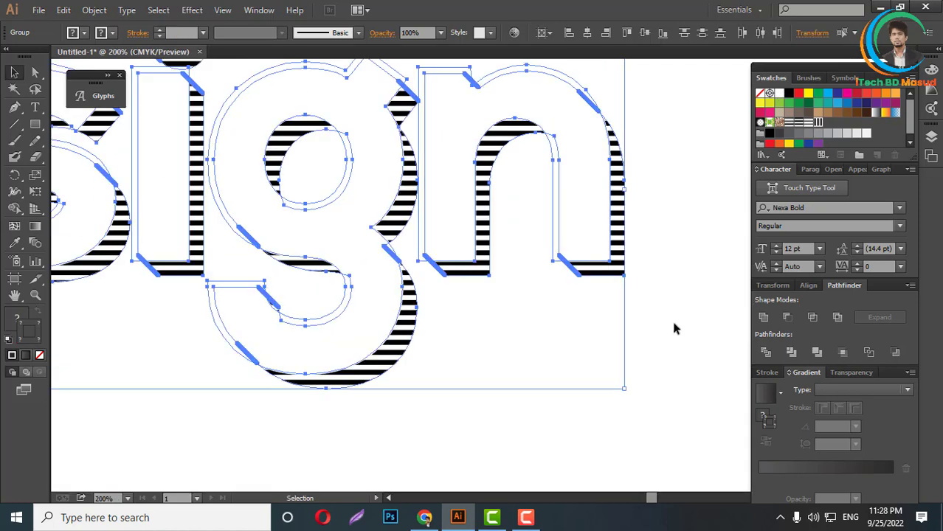
{"action": "left_click", "coordinate": [765, 352]}
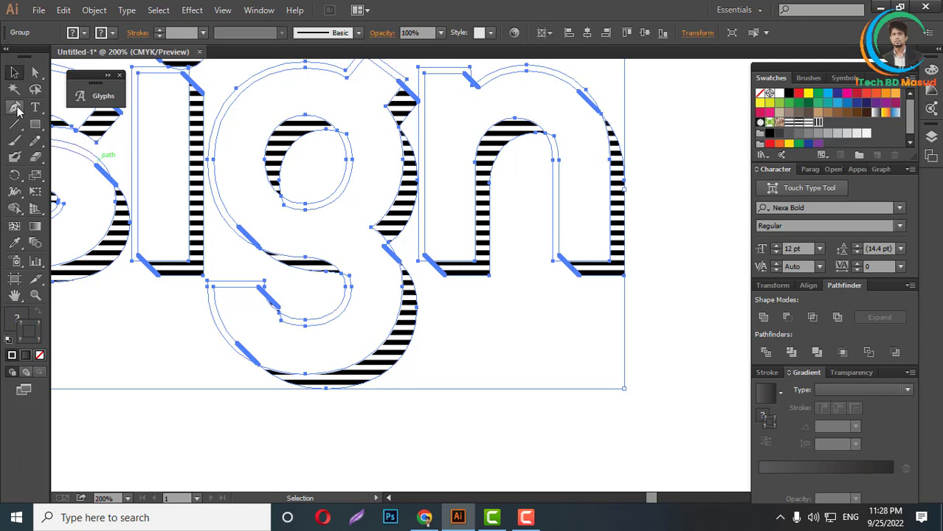
{"action": "left_click", "coordinate": [14, 89]}
{"action": "left_click", "coordinate": [595, 299]}
{"action": "left_click", "coordinate": [599, 252]}
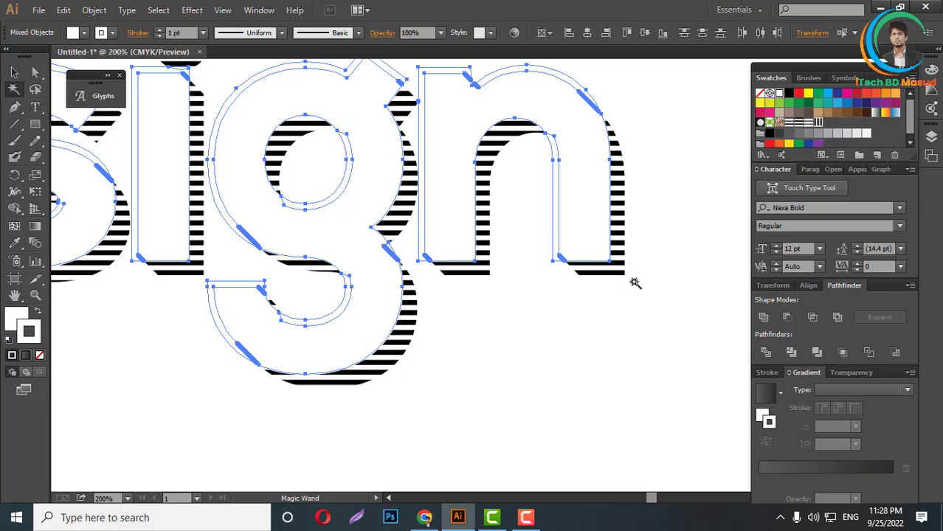
{"action": "key", "text": "Delete"}
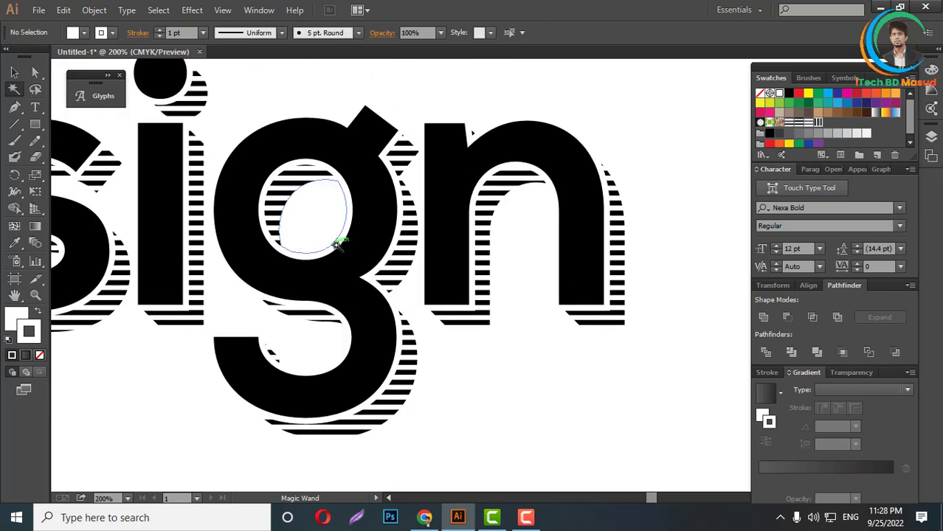
{"action": "scroll", "coordinate": [341, 243], "scroll_direction": "down", "scroll_amount": 1}
{"action": "scroll", "coordinate": [331, 247], "scroll_direction": "up", "scroll_amount": 4}
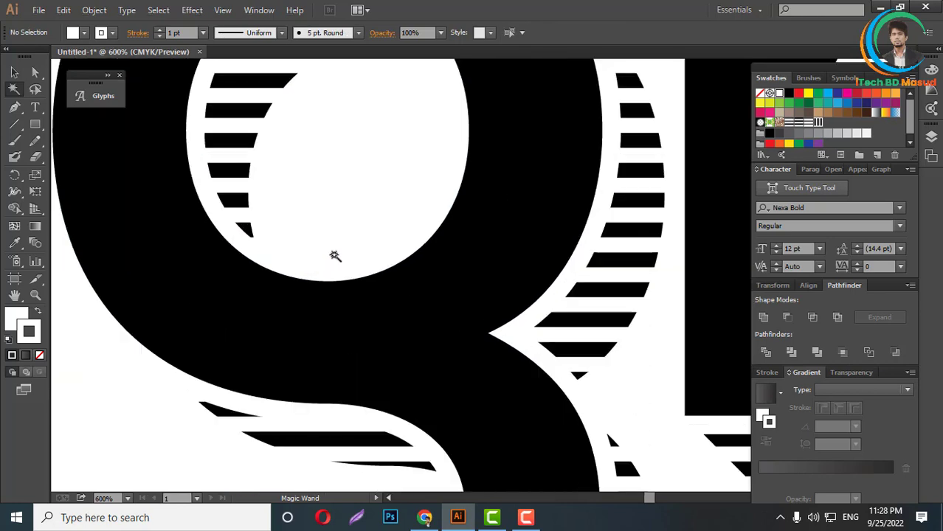
Select the leftover white shapes behind the lower Design text with the Magic Wand and delete them
{"action": "left_click", "coordinate": [358, 260]}
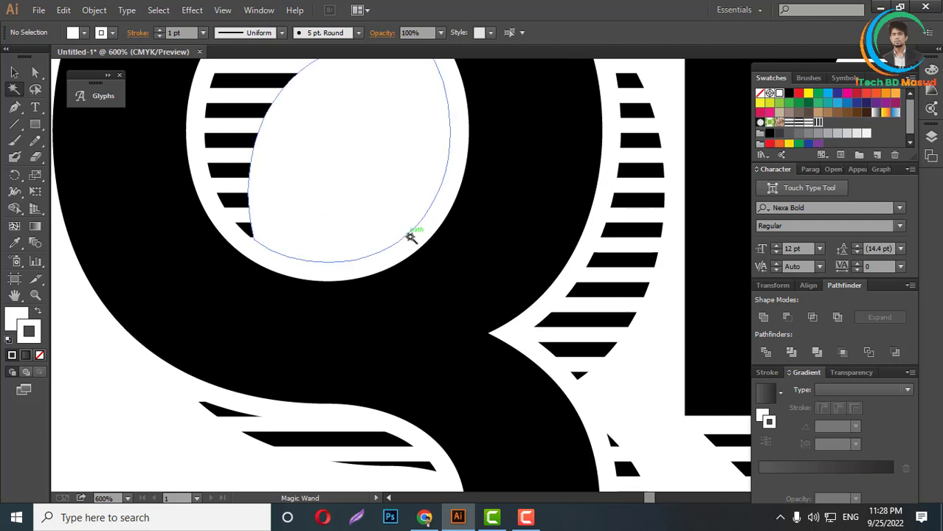
{"action": "left_click", "coordinate": [410, 236]}
{"action": "key", "text": "ctrl+shift+a"}
{"action": "scroll", "coordinate": [528, 274], "scroll_direction": "down", "scroll_amount": 6}
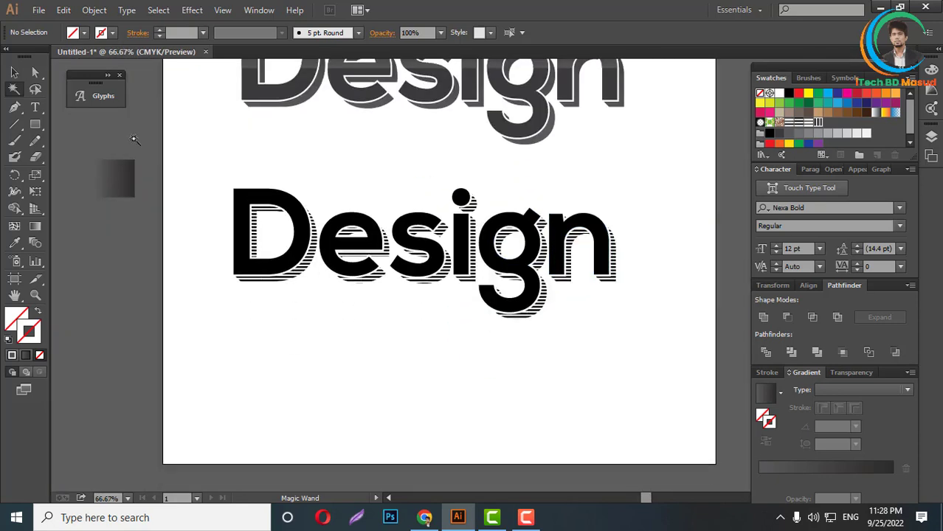
Try to recolour the whole lower Design group with the dark gradient sampled from the upper Design text
{"action": "left_click", "coordinate": [14, 72]}
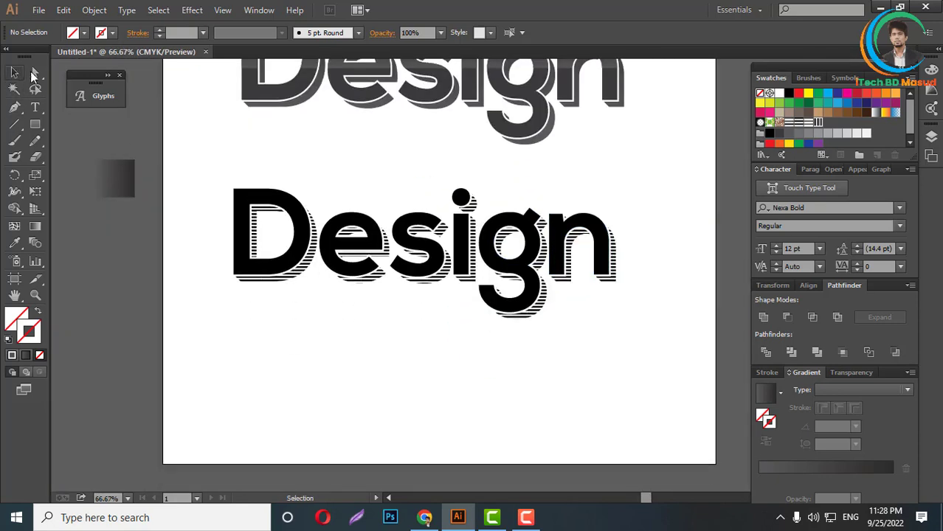
{"action": "scroll", "coordinate": [340, 175], "scroll_direction": "up", "scroll_amount": 1}
{"action": "left_click", "coordinate": [290, 216]}
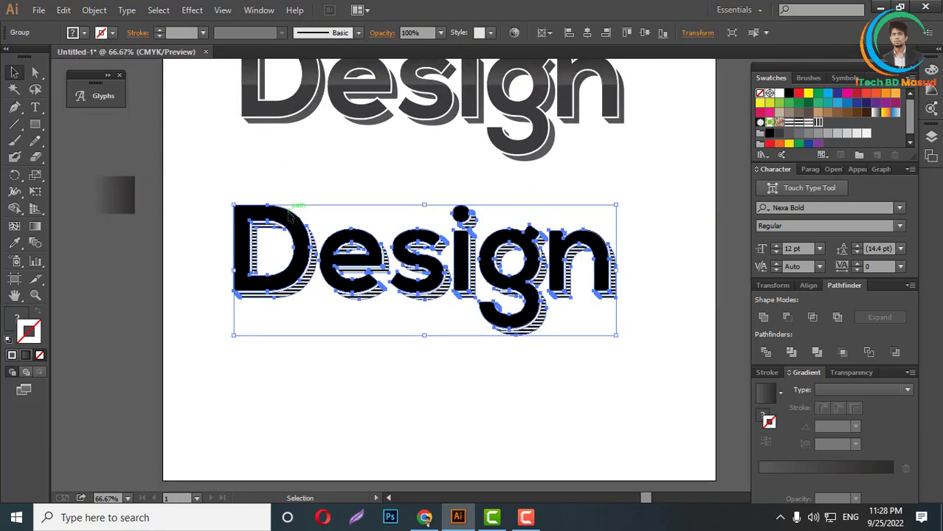
{"action": "left_click", "coordinate": [16, 246]}
{"action": "left_click", "coordinate": [303, 96]}
{"action": "key", "text": "ctrl+z"}
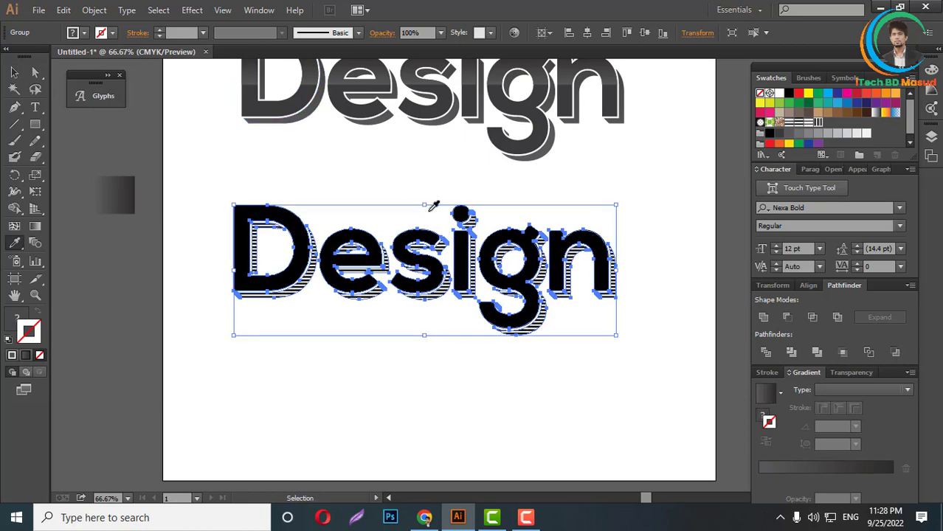
{"action": "left_click", "coordinate": [506, 94]}
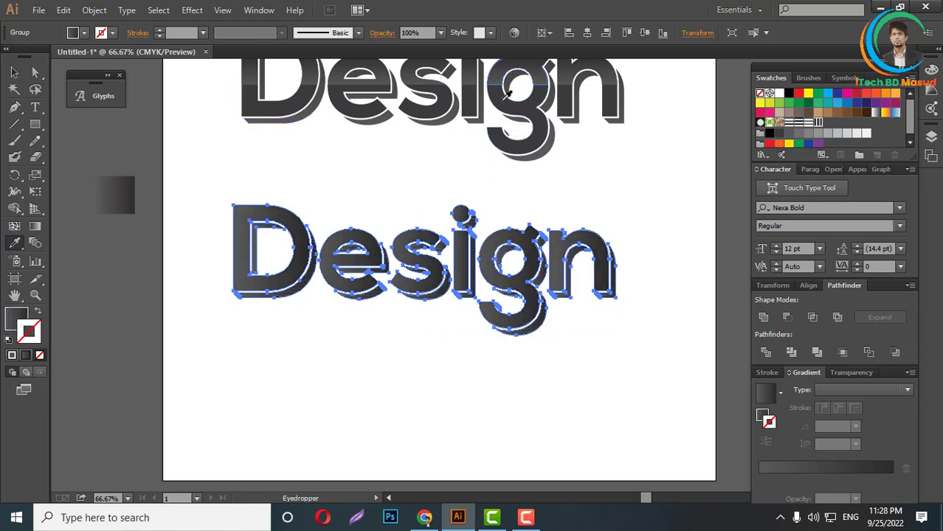
{"action": "left_click", "coordinate": [14, 72]}
{"action": "left_click", "coordinate": [617, 270]}
{"action": "key", "text": "ctrl+minus"}
{"action": "key", "text": "ctrl+minus"}
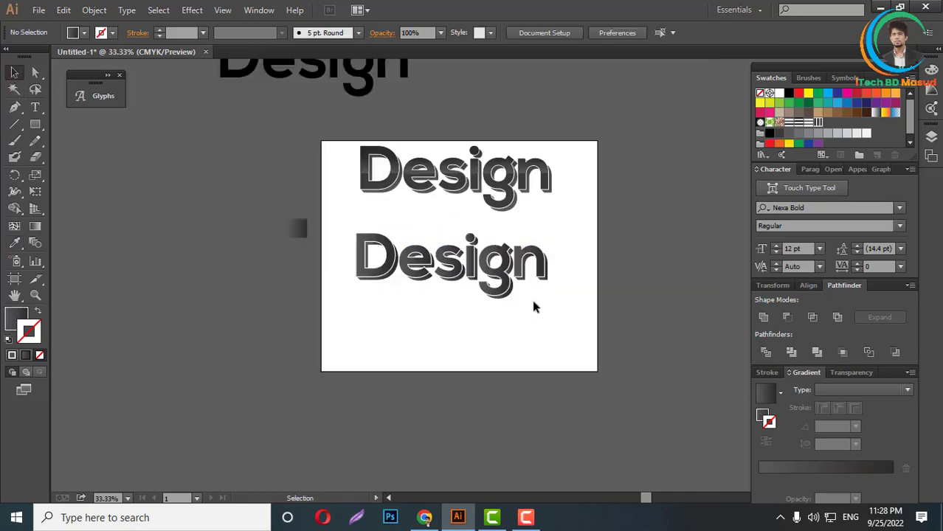
Undo the gradient recolouring of the lower Design text and clear the selection
{"action": "scroll", "coordinate": [552, 311], "scroll_direction": "up", "scroll_amount": 3}
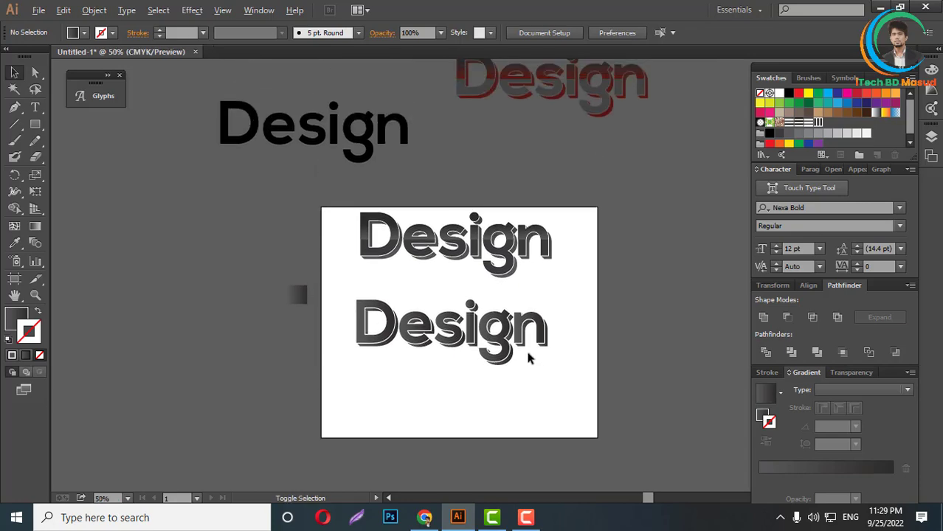
{"action": "scroll", "coordinate": [526, 356], "scroll_direction": "up", "scroll_amount": 3, "text": "alt"}
{"action": "scroll", "coordinate": [583, 328], "scroll_direction": "up", "scroll_amount": 5}
{"action": "key", "text": "ctrl+z"}
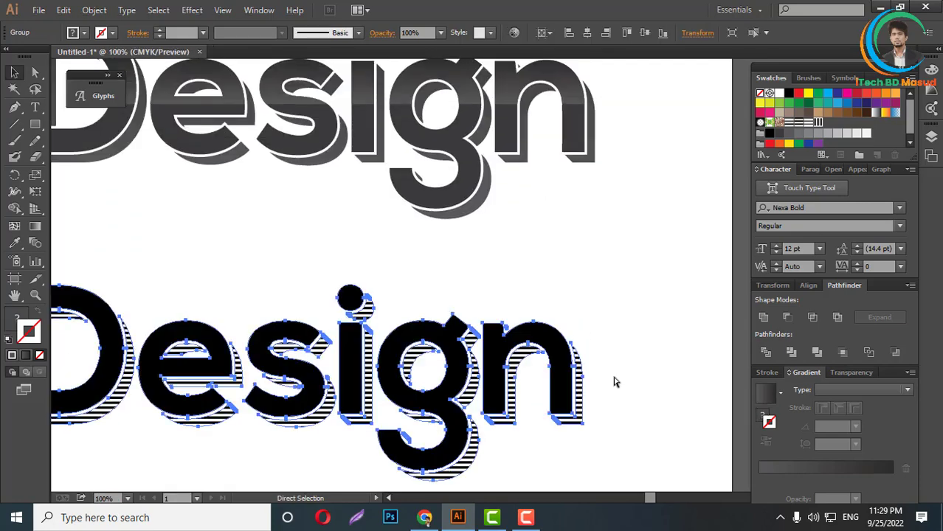
{"action": "left_click", "coordinate": [625, 326]}
{"action": "scroll", "coordinate": [624, 322], "scroll_direction": "down", "scroll_amount": 3, "text": "alt"}
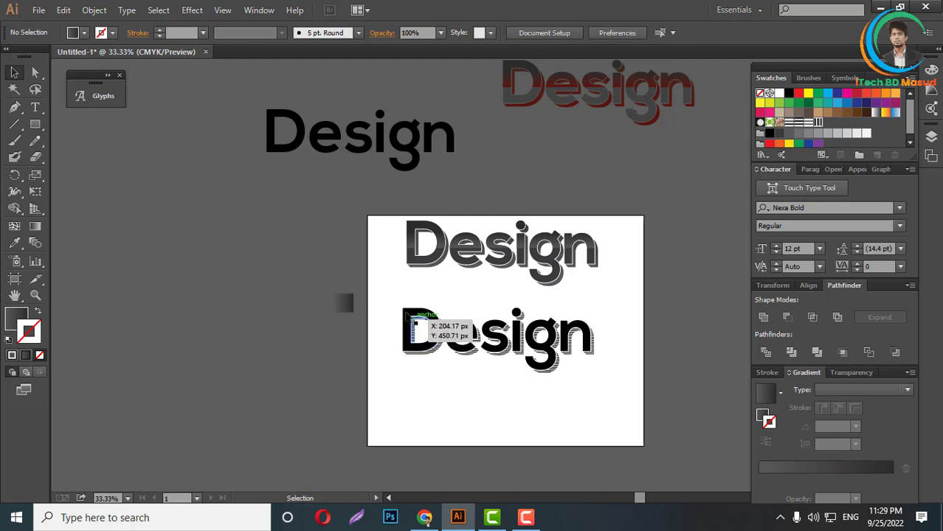
Try to delete the striped shadow shapes of the lower Design text by selecting them with the Magic Wand
{"action": "scroll", "coordinate": [413, 332], "scroll_direction": "up", "scroll_amount": 8, "text": "alt"}
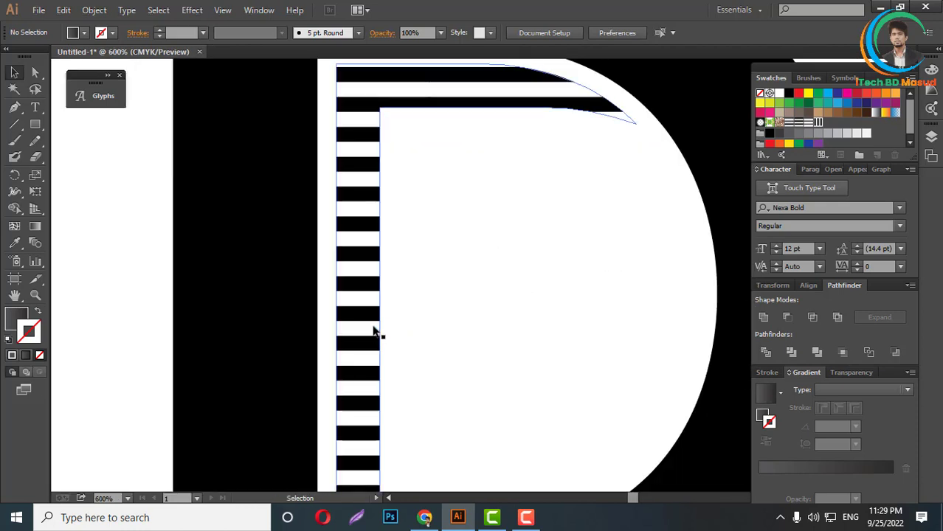
{"action": "left_click", "coordinate": [416, 307]}
{"action": "left_click", "coordinate": [14, 88]}
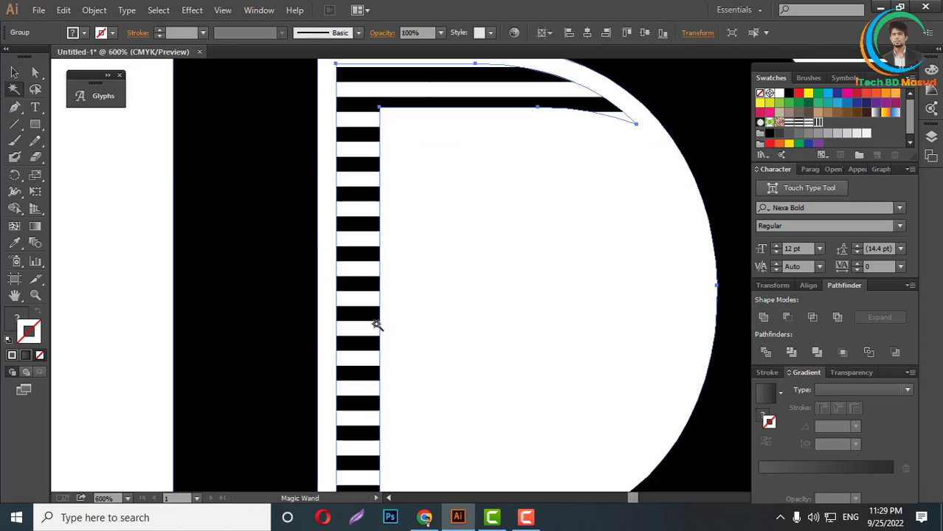
{"action": "left_click", "coordinate": [399, 323]}
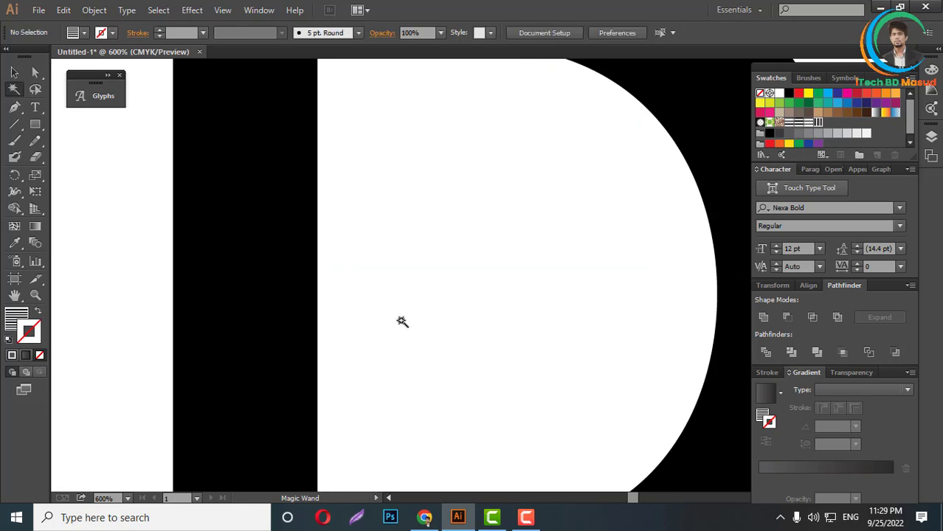
{"action": "left_click", "coordinate": [400, 323]}
{"action": "scroll", "coordinate": [389, 288], "scroll_direction": "down", "scroll_amount": 7, "text": "alt"}
Move both Design texts off the artboard so that it is empty for a new design
{"action": "left_click", "coordinate": [14, 71]}
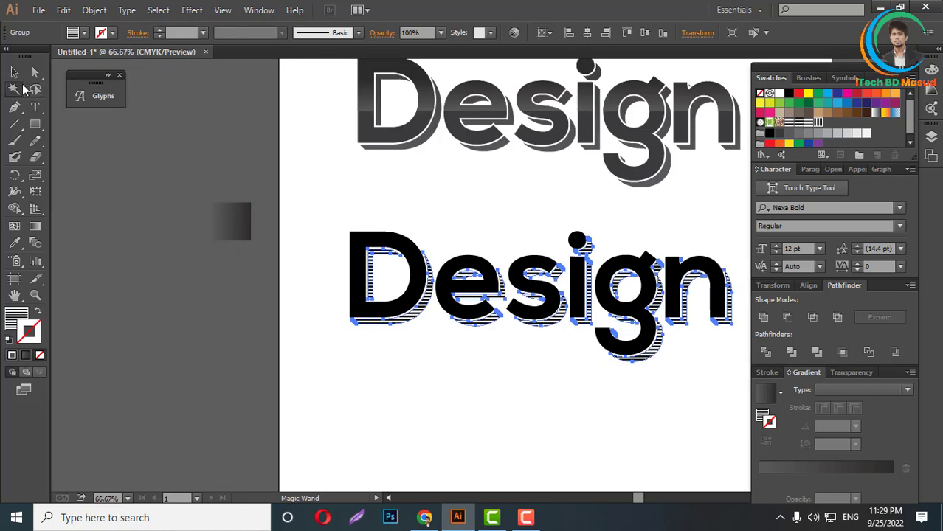
{"action": "scroll", "coordinate": [343, 217], "scroll_direction": "down", "scroll_amount": 1, "text": "alt"}
{"action": "left_click_drag", "start_coordinate": [343, 216], "coordinate": [663, 329]}
{"action": "right_click", "coordinate": [623, 287]}
{"action": "left_click", "coordinate": [555, 393]}
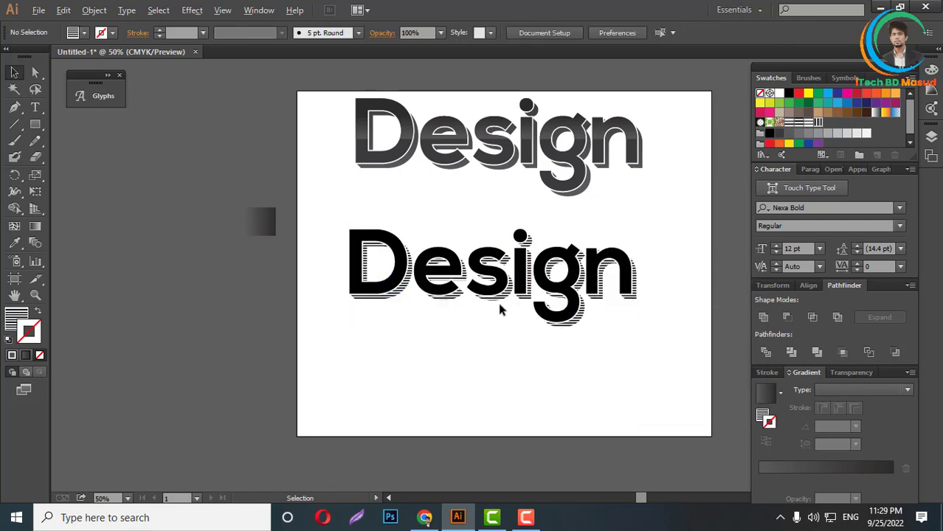
{"action": "scroll", "coordinate": [500, 304], "scroll_direction": "down", "scroll_amount": 2, "text": "alt"}
{"action": "left_click_drag", "start_coordinate": [528, 295], "coordinate": [696, 185]}
{"action": "left_click_drag", "start_coordinate": [539, 220], "coordinate": [423, 80]}
Add the text WATER on the empty artboard at a font size of 48 pt
{"action": "scroll", "coordinate": [505, 291], "scroll_direction": "up", "scroll_amount": 2}
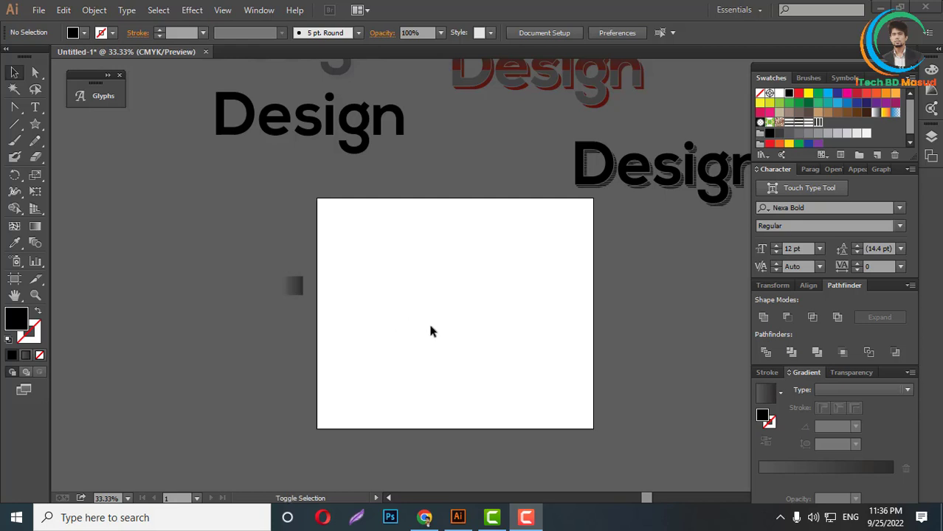
{"action": "scroll", "coordinate": [429, 321], "scroll_direction": "up", "scroll_amount": 2}
{"action": "scroll", "coordinate": [413, 316], "scroll_direction": "up", "scroll_amount": 1}
{"action": "scroll", "coordinate": [395, 306], "scroll_direction": "down", "scroll_amount": 2}
{"action": "scroll", "coordinate": [448, 320], "scroll_direction": "up", "scroll_amount": 1}
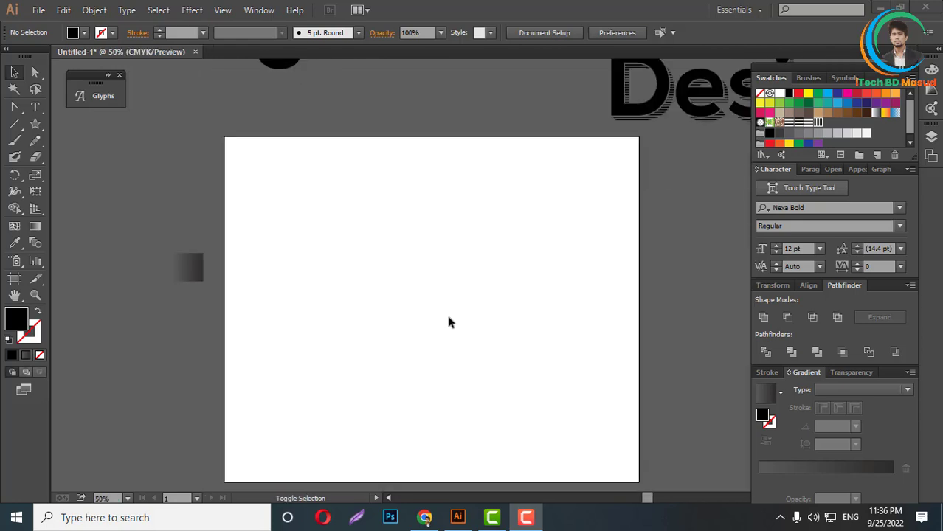
{"action": "scroll", "coordinate": [455, 325], "scroll_direction": "down", "scroll_amount": 1}
{"action": "left_click", "coordinate": [35, 107]}
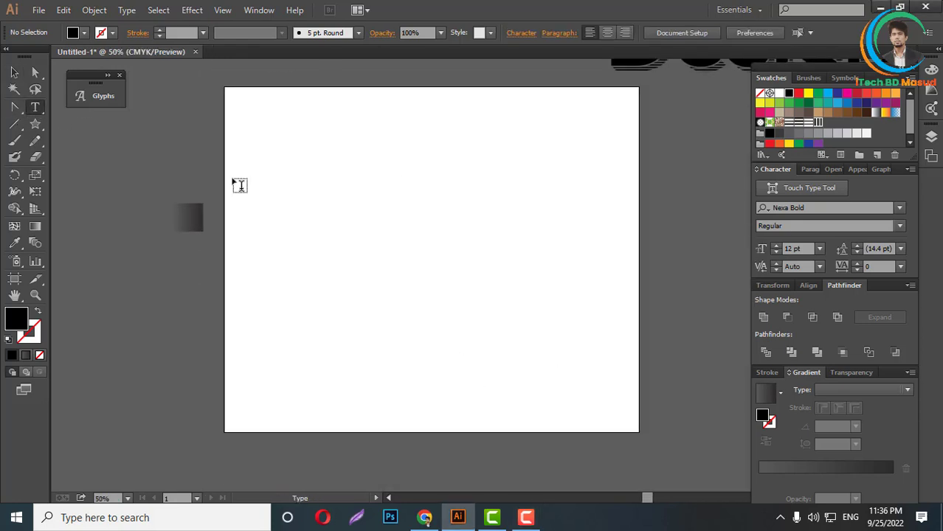
{"action": "scroll", "coordinate": [375, 261], "scroll_direction": "up", "scroll_amount": 1}
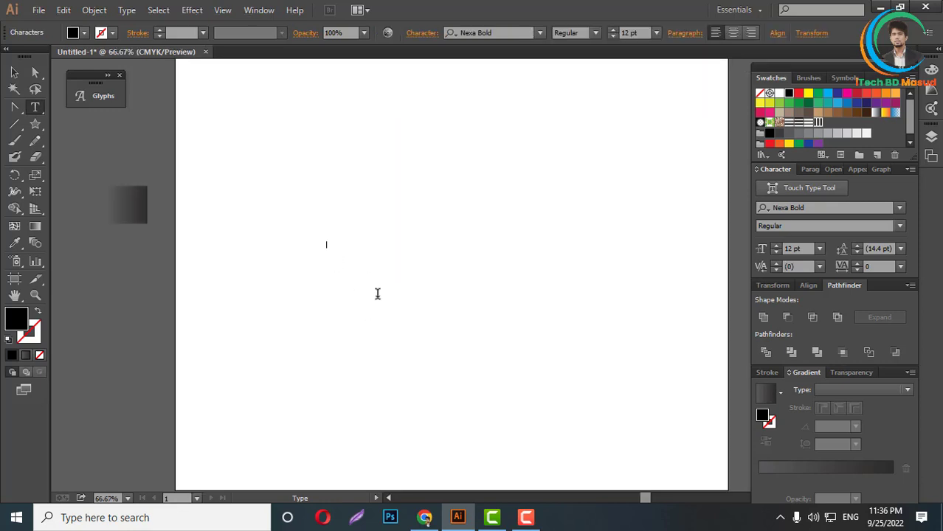
{"action": "left_click", "coordinate": [655, 32]}
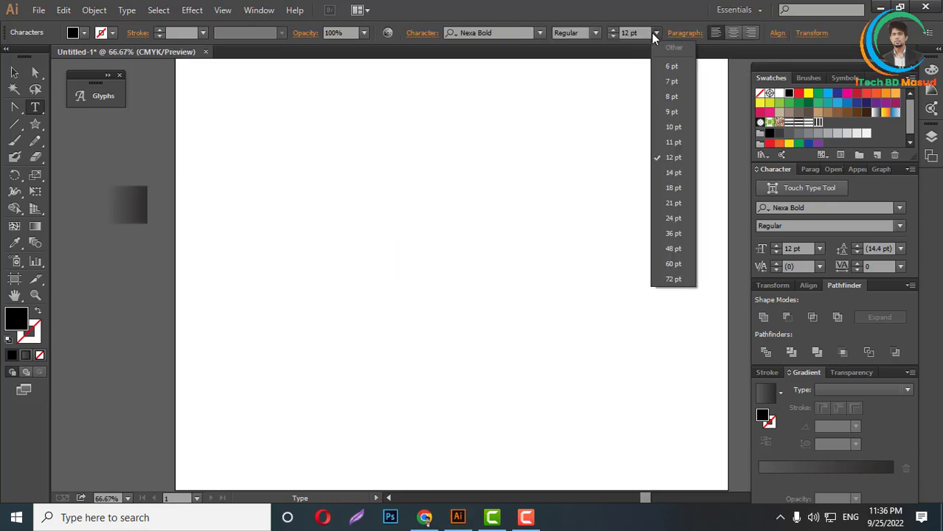
{"action": "left_click", "coordinate": [670, 239]}
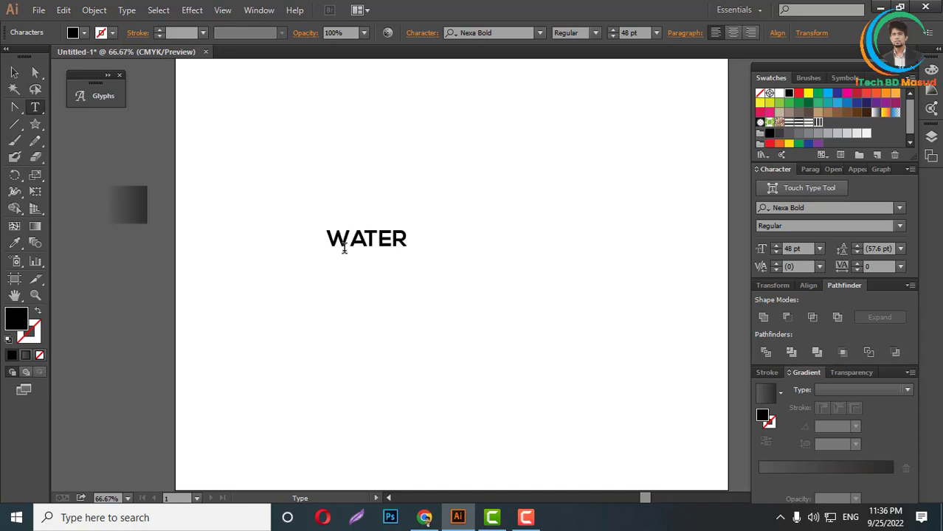
Scale the WATER text up to about 209 pt and position it near the middle of the artboard
{"action": "left_click", "coordinate": [14, 72]}
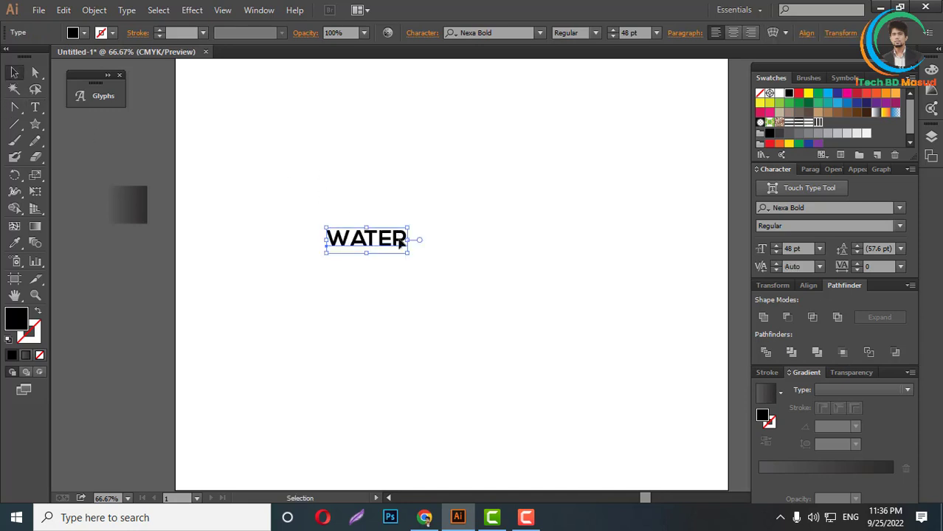
{"action": "left_click_drag", "start_coordinate": [409, 241], "coordinate": [673, 267]}
{"action": "left_click_drag", "start_coordinate": [610, 263], "coordinate": [596, 267]}
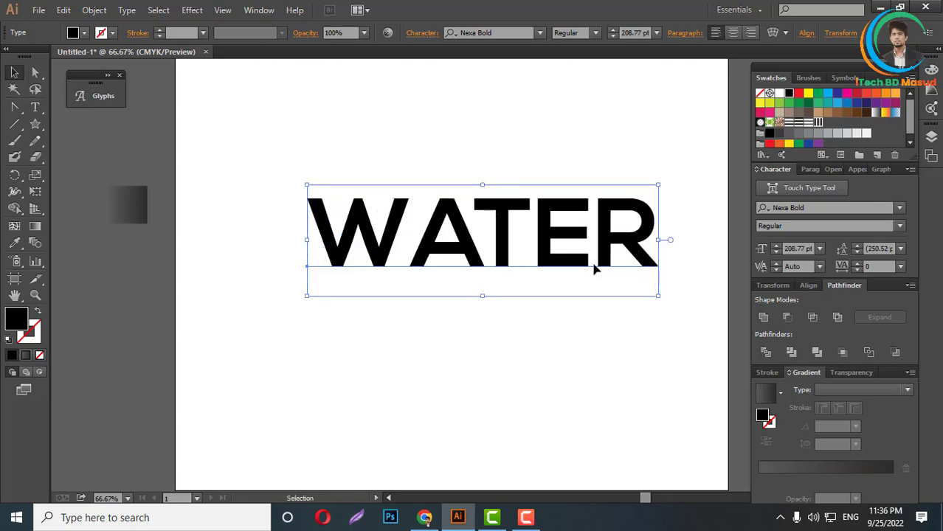
{"action": "key", "text": "ctrl+minus"}
{"action": "key", "text": "ctrl+plus"}
{"action": "left_click_drag", "start_coordinate": [514, 255], "coordinate": [494, 265]}
Convert the WATER text to outlines and deselect it
{"action": "right_click", "coordinate": [481, 246]}
{"action": "left_click", "coordinate": [535, 338]}
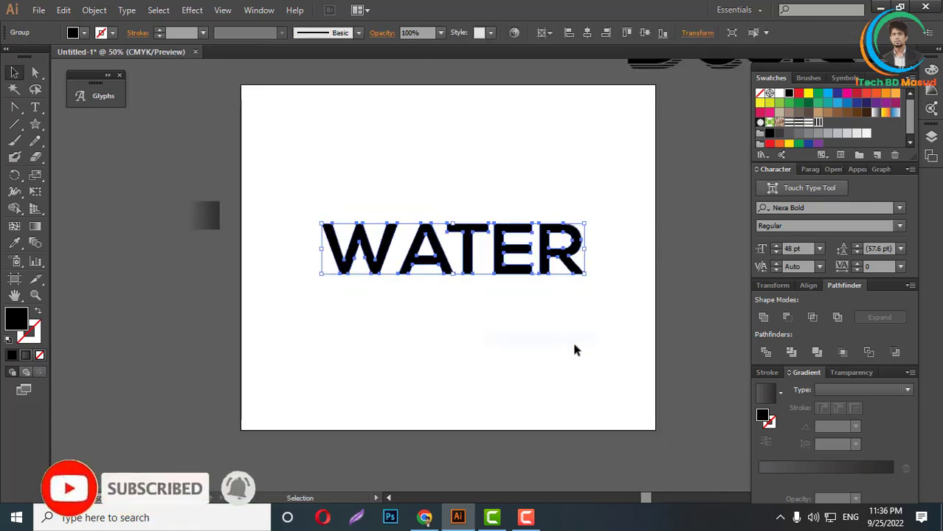
{"action": "key", "text": "ctrl+plus"}
{"action": "key", "text": "ctrl+plus"}
{"action": "key", "text": "ctrl+plus"}
{"action": "left_click", "coordinate": [504, 311]}
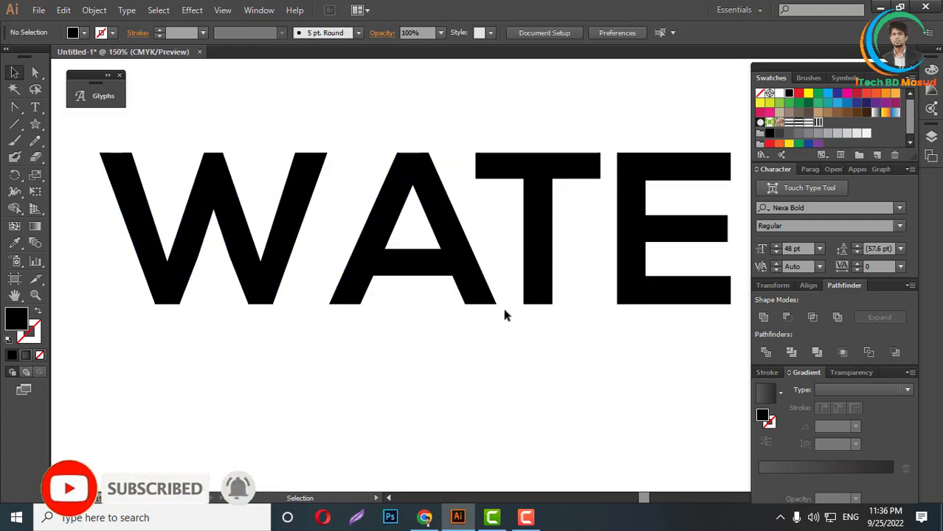
Draw a line along the inner edge of the A's right leg and extend it beyond both ends of the letter
{"action": "left_click", "coordinate": [15, 124]}
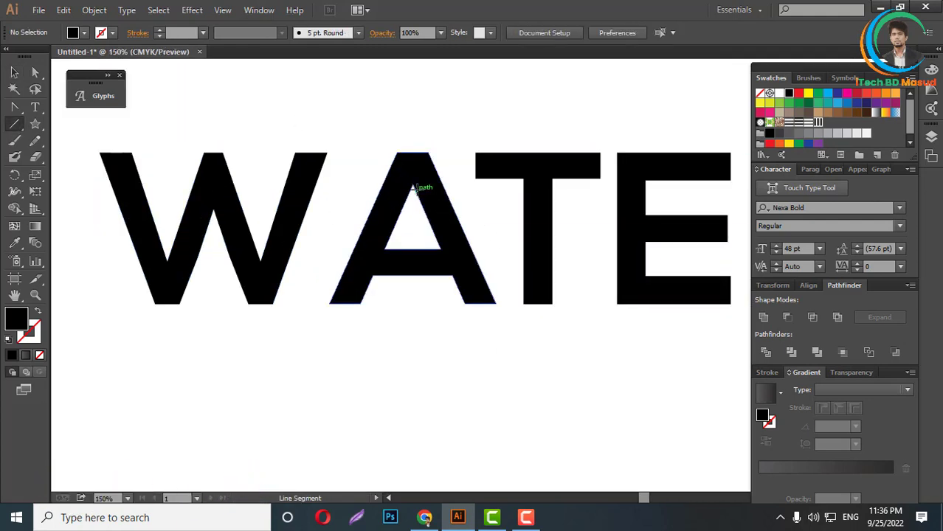
{"action": "left_click_drag", "start_coordinate": [412, 185], "coordinate": [465, 304]}
{"action": "key", "text": "v"}
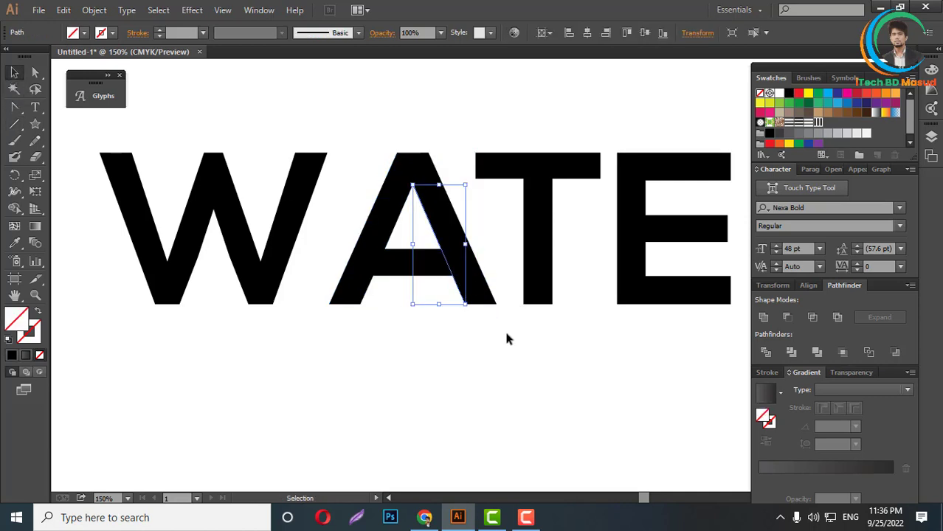
{"action": "left_click_drag", "start_coordinate": [465, 303], "coordinate": [537, 382]}
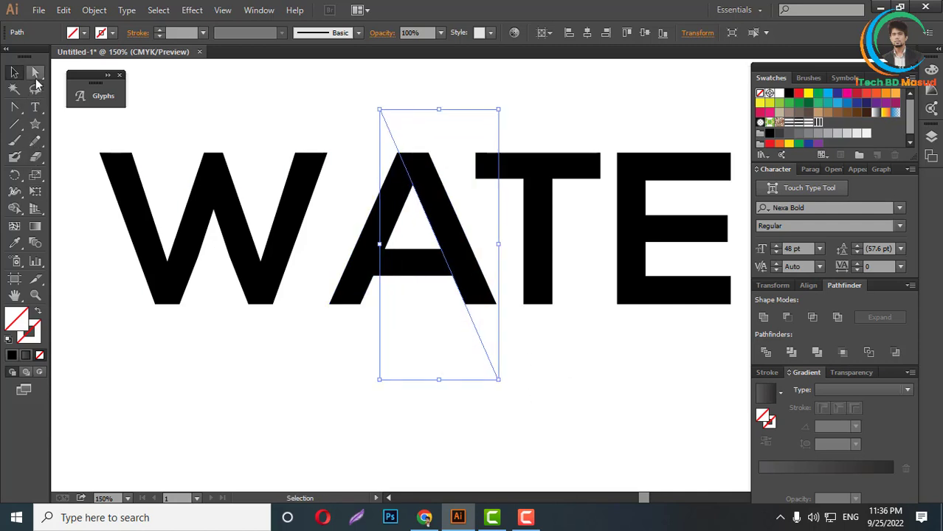
Divide the letter A along the diagonal line with the Pathfinder Divide operation
{"action": "left_click", "coordinate": [34, 72]}
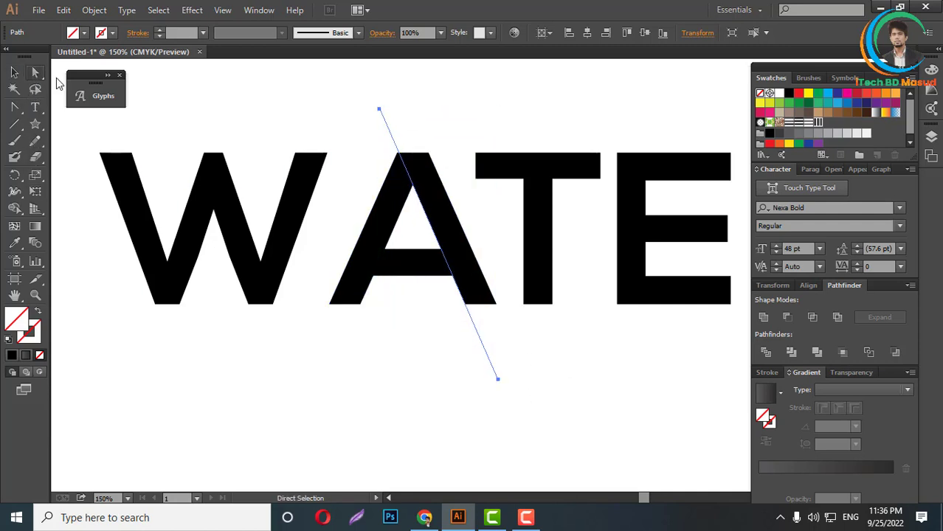
{"action": "left_click", "coordinate": [442, 225], "text": "shift"}
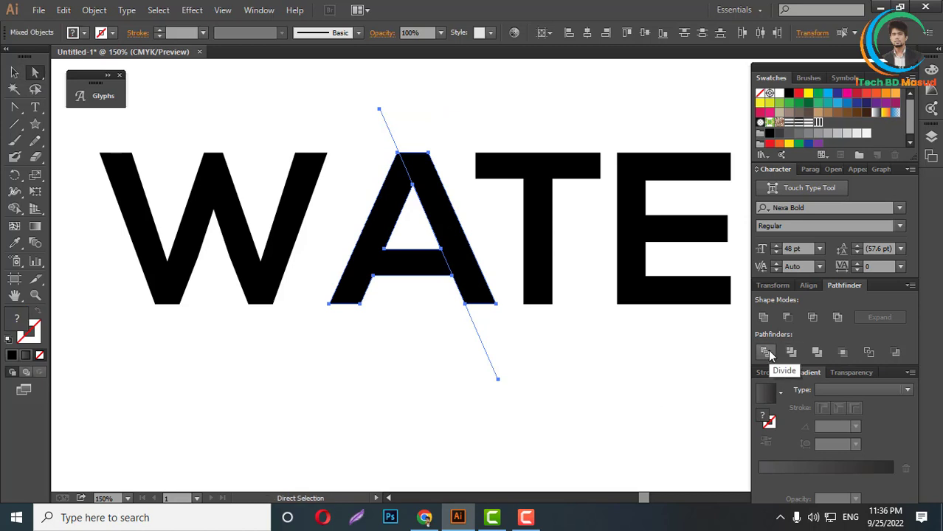
{"action": "left_click", "coordinate": [770, 355]}
Delete the left leg and crossbar of the divided A, keeping only its right diagonal leg
{"action": "scroll", "coordinate": [476, 280], "scroll_direction": "up", "scroll_amount": 1}
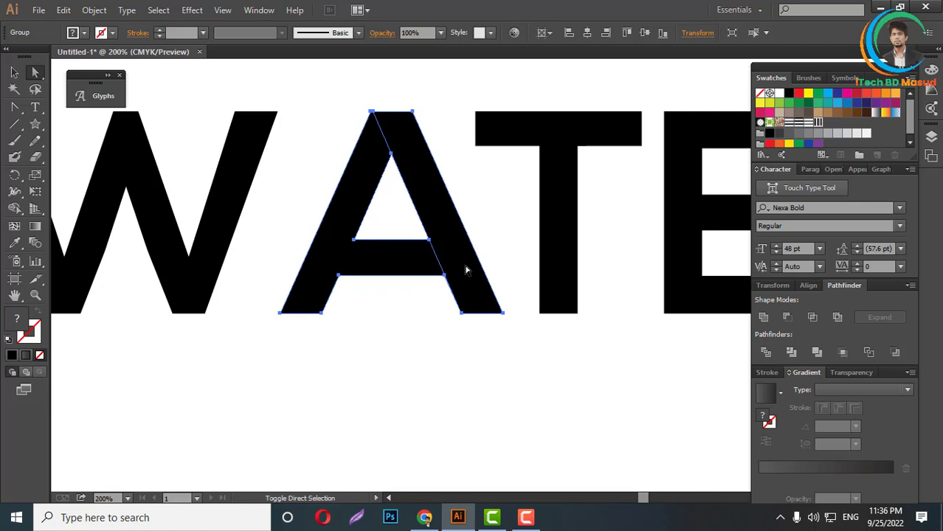
{"action": "left_click", "coordinate": [472, 270], "text": "shift"}
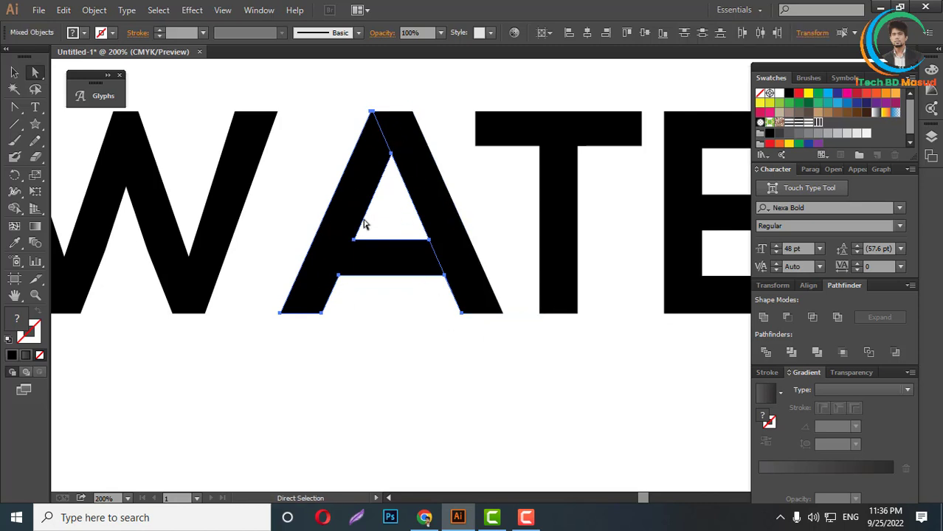
{"action": "key", "text": "Delete"}
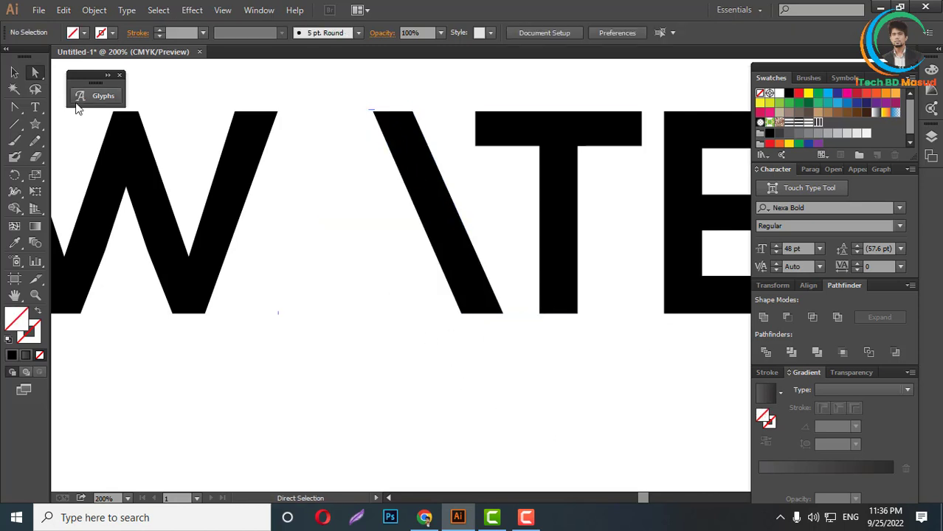
Draw a circle in the empty space below the gap between the W and the A's leg and fill it black
{"action": "left_click", "coordinate": [34, 123]}
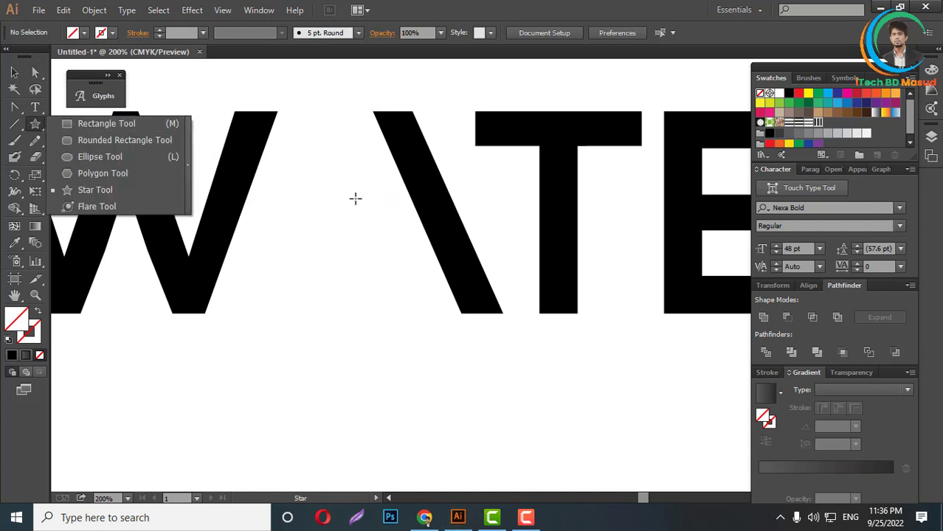
{"action": "left_click", "coordinate": [73, 156]}
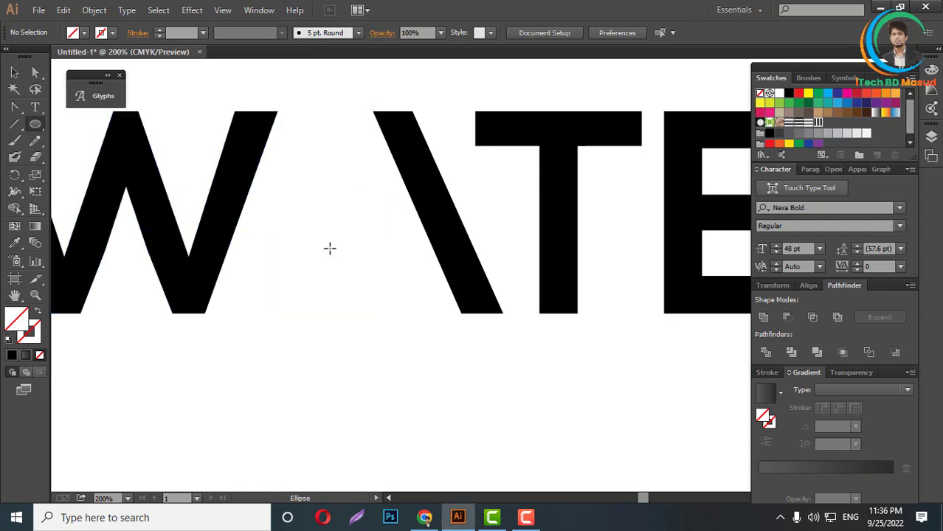
{"action": "key", "text": "ctrl+1"}
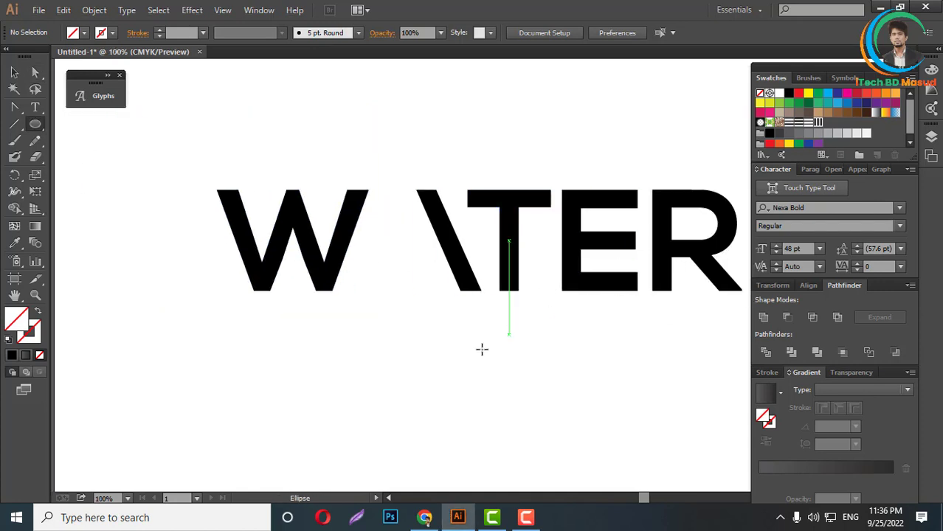
{"action": "scroll", "coordinate": [425, 326], "scroll_direction": "up", "scroll_amount": 2}
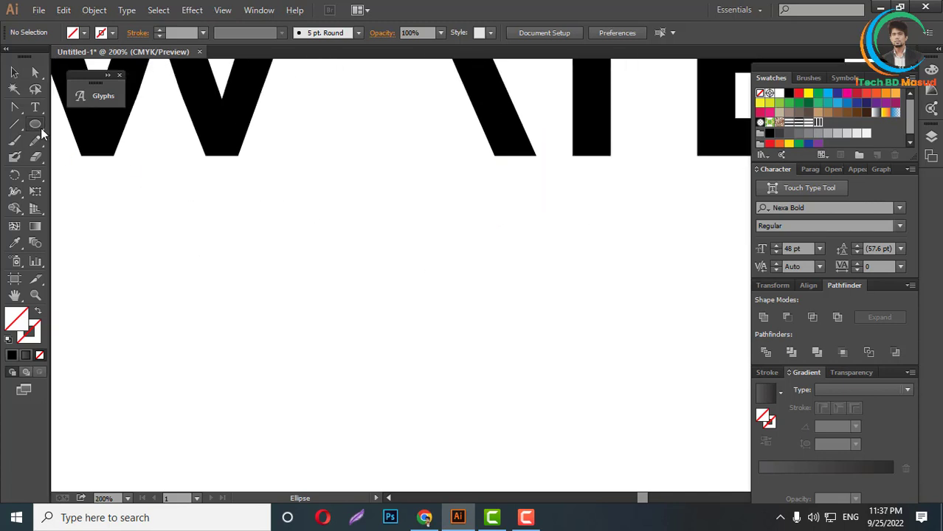
{"action": "left_click_drag", "start_coordinate": [35, 124], "coordinate": [89, 157]}
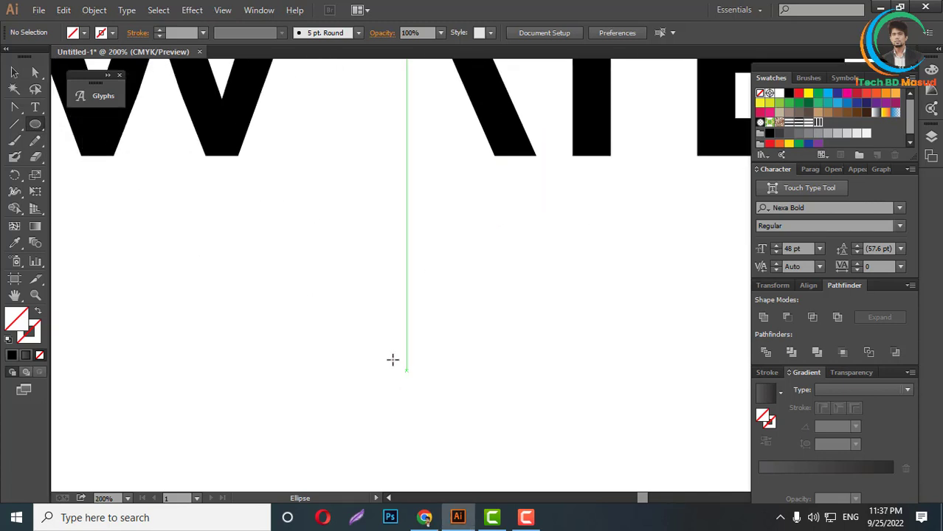
{"action": "mouse_move", "coordinate": [405, 337]}
{"action": "left_mouse_down"}
{"action": "mouse_move", "coordinate": [444, 388]}
{"action": "mouse_move", "coordinate": [489, 420]}
{"action": "left_mouse_up"}
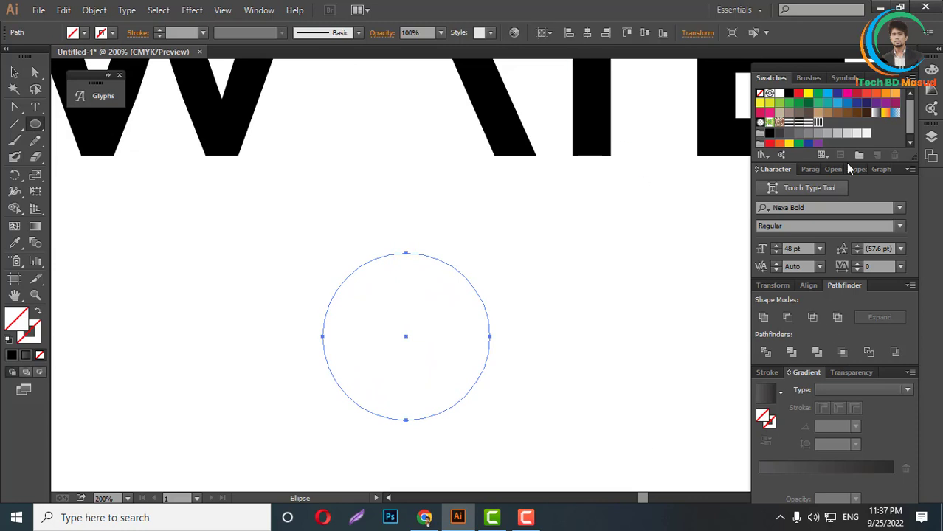
{"action": "left_click", "coordinate": [789, 94]}
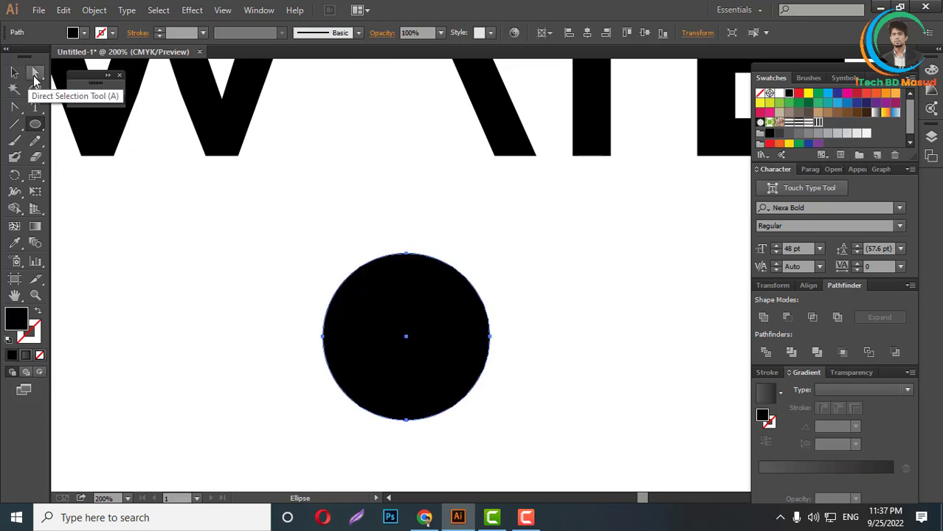
Raise the circle's top anchor point and convert it to a sharp corner to form a water droplet
{"action": "left_click", "coordinate": [35, 72]}
{"action": "left_click", "coordinate": [252, 177]}
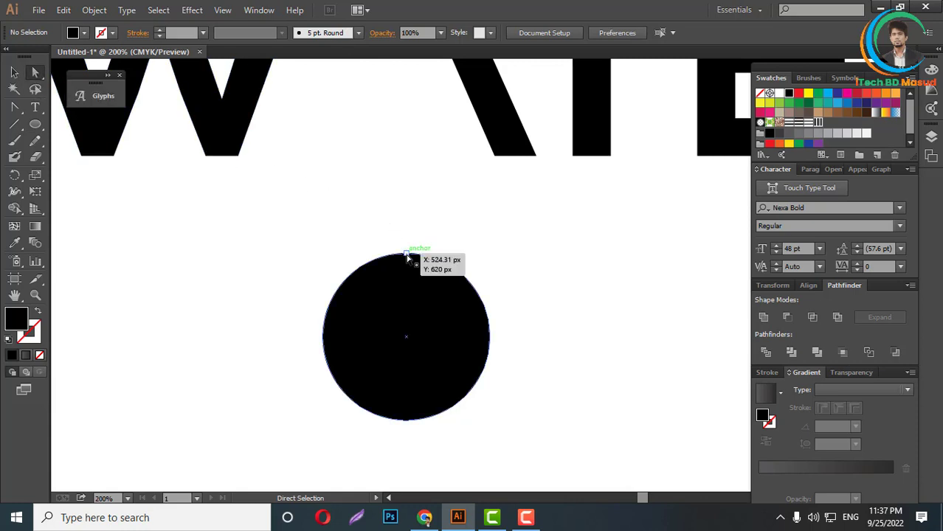
{"action": "left_click_drag", "start_coordinate": [407, 255], "coordinate": [405, 206]}
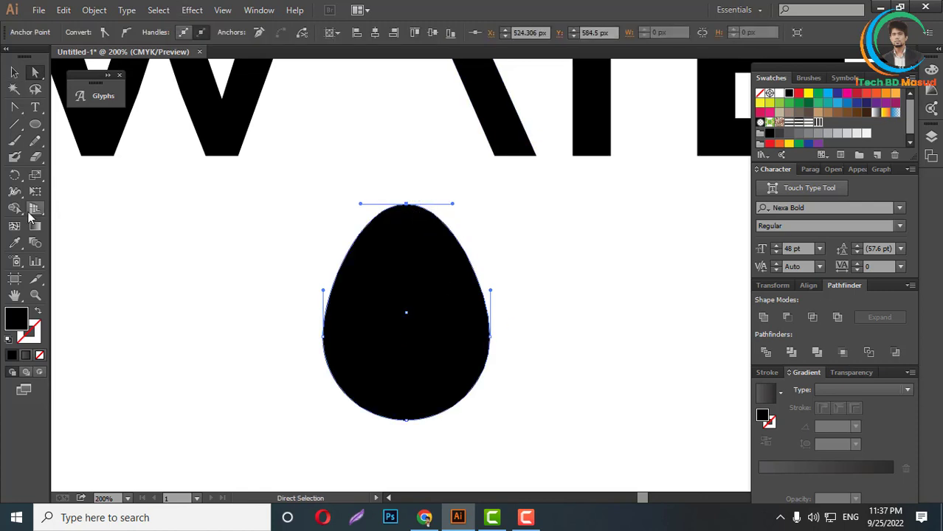
{"action": "left_click", "coordinate": [18, 108]}
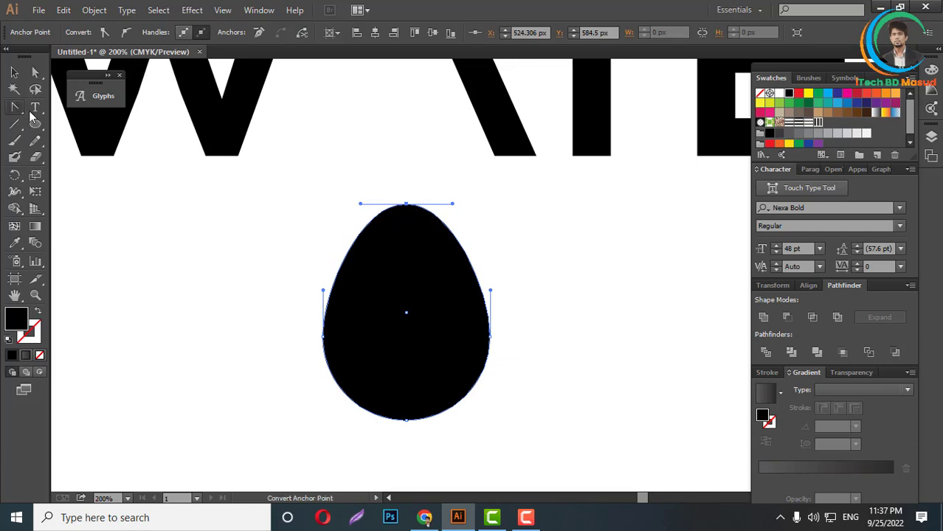
{"action": "left_click_drag", "start_coordinate": [29, 110], "coordinate": [66, 156]}
{"action": "left_click", "coordinate": [406, 203]}
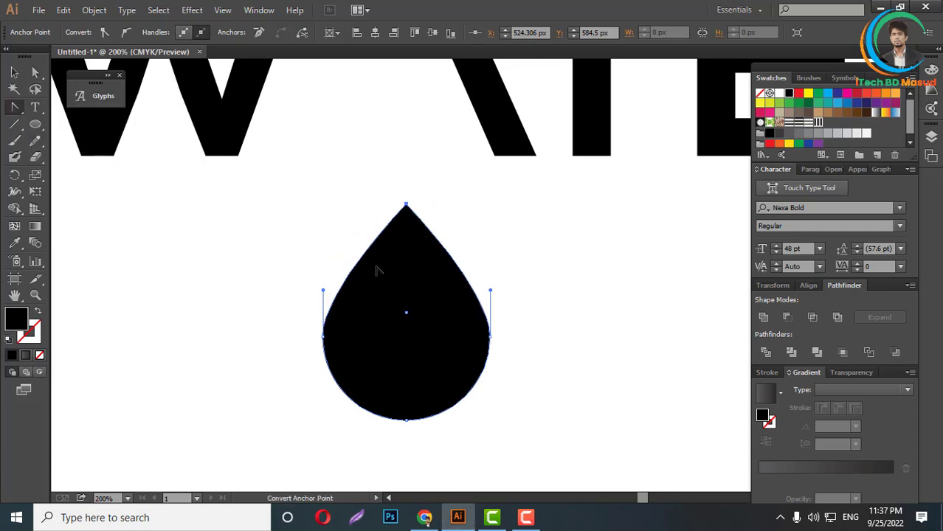
Stretch the droplet slightly taller while keeping its width
{"action": "scroll", "coordinate": [489, 313], "scroll_direction": "down", "scroll_amount": 2}
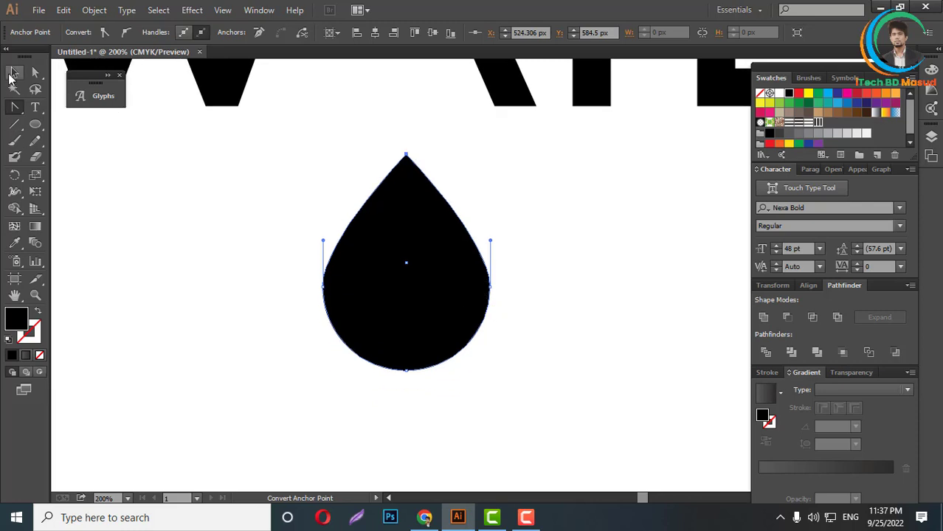
{"action": "left_click", "coordinate": [14, 72]}
{"action": "scroll", "coordinate": [479, 251], "scroll_direction": "up", "scroll_amount": 2}
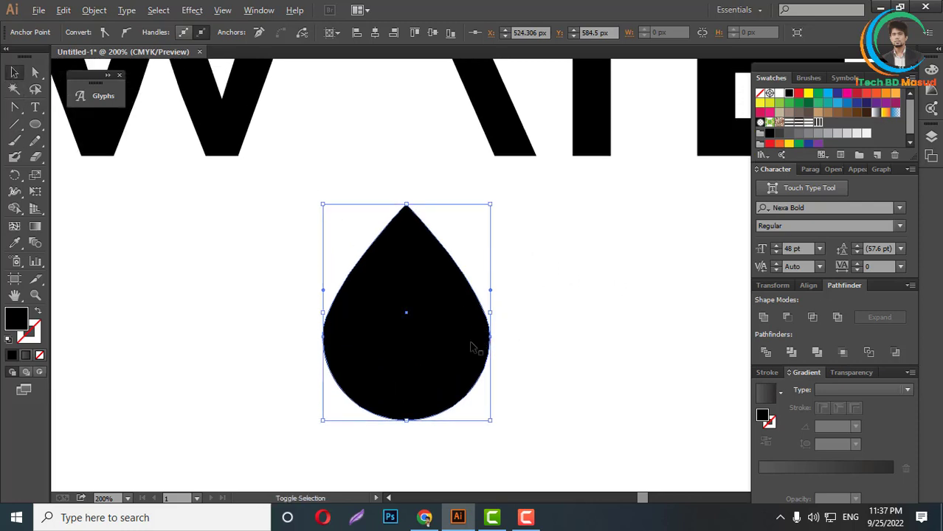
{"action": "scroll", "coordinate": [472, 346], "scroll_direction": "down", "scroll_amount": 2}
{"action": "scroll", "coordinate": [442, 332], "scroll_direction": "up", "scroll_amount": 1}
{"action": "left_click_drag", "start_coordinate": [434, 266], "coordinate": [434, 252]}
{"action": "scroll", "coordinate": [516, 353], "scroll_direction": "down", "scroll_amount": 1}
{"action": "scroll", "coordinate": [472, 399], "scroll_direction": "up", "scroll_amount": 2}
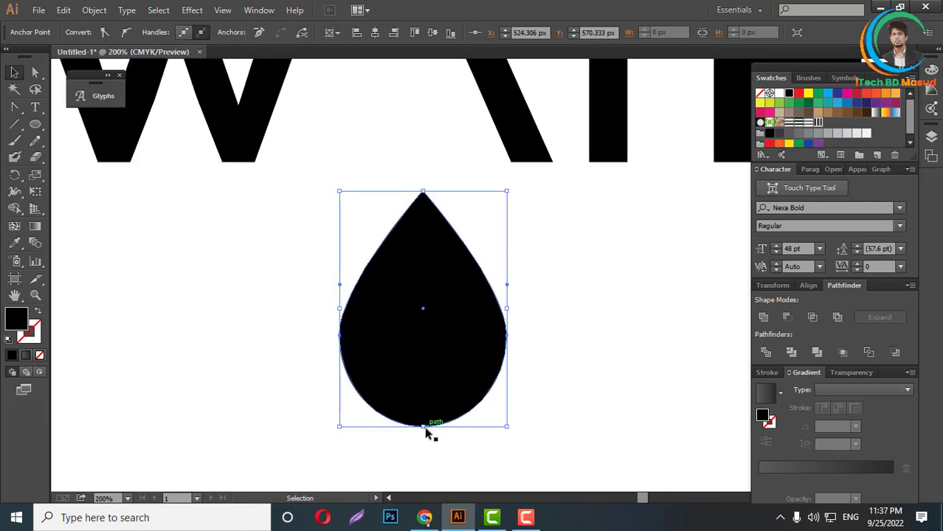
Scale the droplet down proportionally and set it on the baseline between the W and the A's diagonal leg
{"action": "left_click_drag", "start_coordinate": [424, 434], "coordinate": [423, 263]}
{"action": "scroll", "coordinate": [437, 298], "scroll_direction": "up", "scroll_amount": 3}
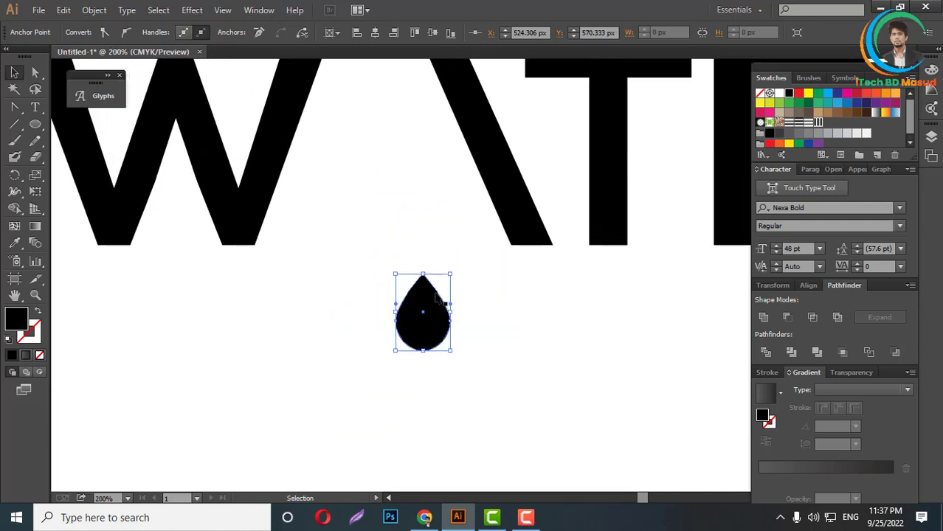
{"action": "left_click_drag", "start_coordinate": [436, 298], "coordinate": [405, 170]}
{"action": "left_click_drag", "start_coordinate": [398, 205], "coordinate": [404, 244]}
{"action": "left_click", "coordinate": [463, 335]}
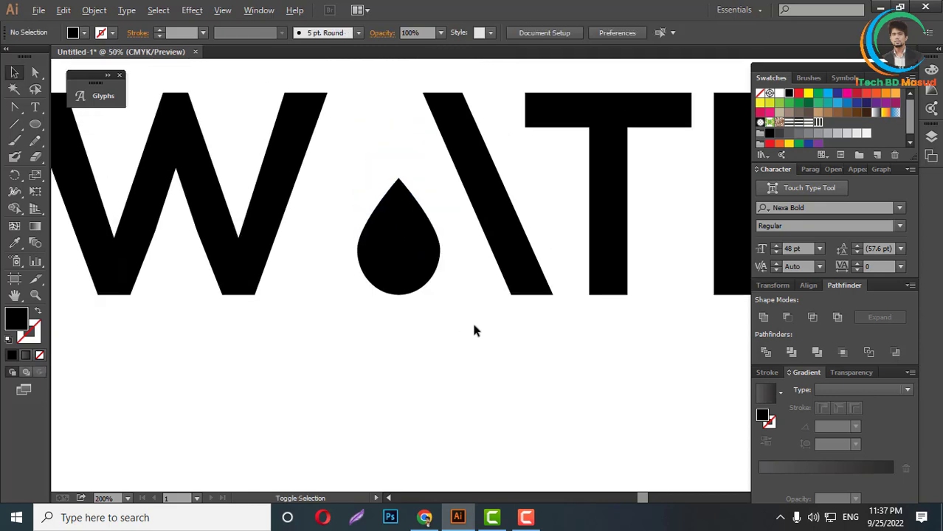
Enlarge the droplet slightly in proportion, keeping its base on the letters' baseline
{"action": "scroll", "coordinate": [476, 325], "scroll_direction": "down", "scroll_amount": 4}
{"action": "scroll", "coordinate": [452, 306], "scroll_direction": "up", "scroll_amount": 3}
{"action": "left_click", "coordinate": [451, 306]}
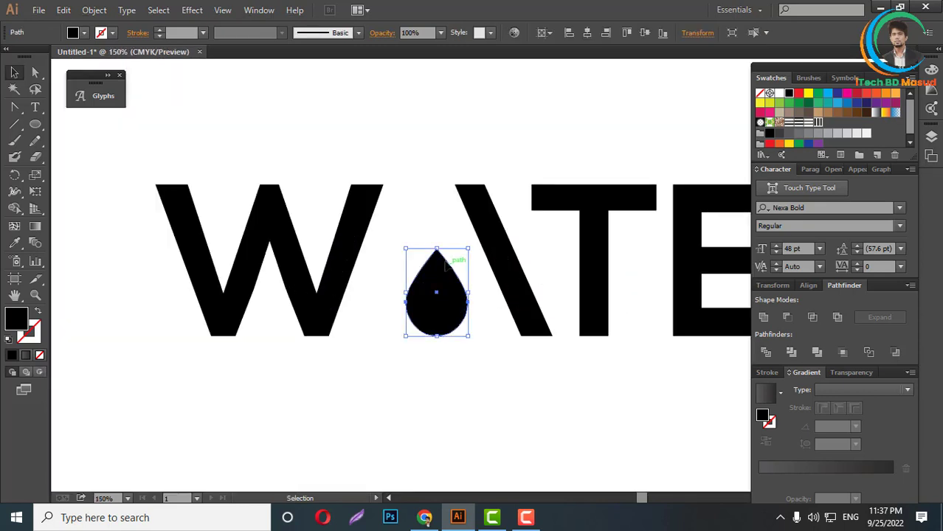
{"action": "mouse_move", "coordinate": [439, 255]}
{"action": "left_mouse_down"}
{"action": "mouse_move", "coordinate": [437, 236]}
{"action": "mouse_move", "coordinate": [438, 249]}
{"action": "left_mouse_up"}
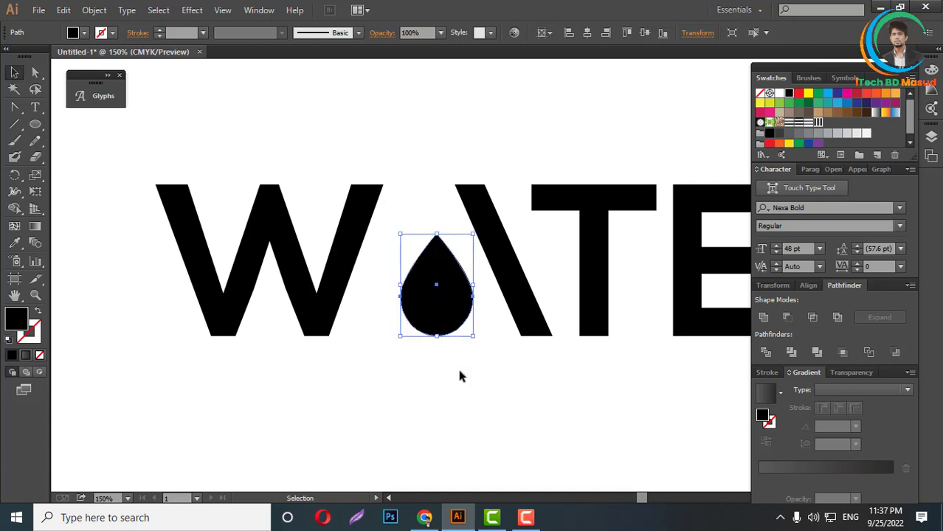
{"action": "left_click", "coordinate": [459, 373]}
Group all the WATER letter shapes together with the droplet
{"action": "scroll", "coordinate": [374, 356], "scroll_direction": "down", "scroll_amount": 4}
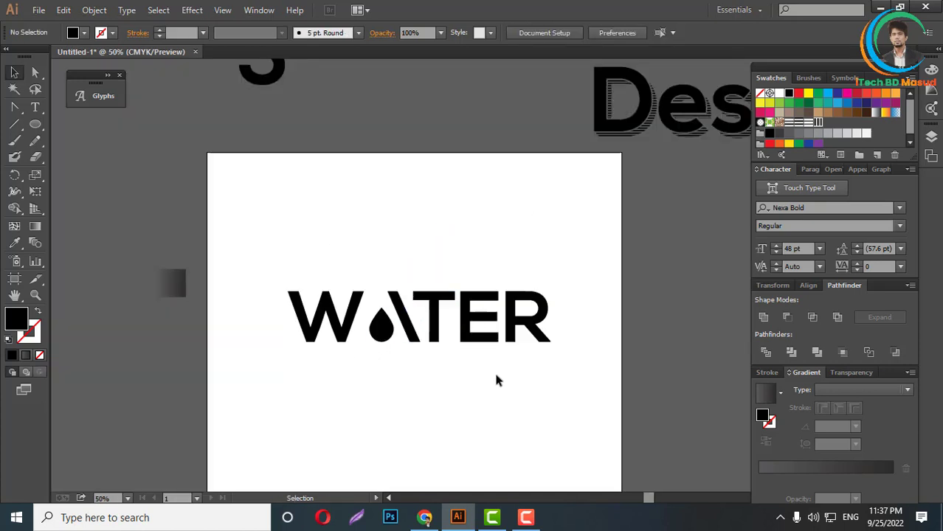
{"action": "scroll", "coordinate": [439, 397], "scroll_direction": "down", "scroll_amount": 2}
{"action": "left_click_drag", "start_coordinate": [278, 236], "coordinate": [570, 344]}
{"action": "scroll", "coordinate": [432, 301], "scroll_direction": "down", "scroll_amount": 3}
{"action": "right_click", "coordinate": [432, 302]}
{"action": "left_click", "coordinate": [472, 366]}
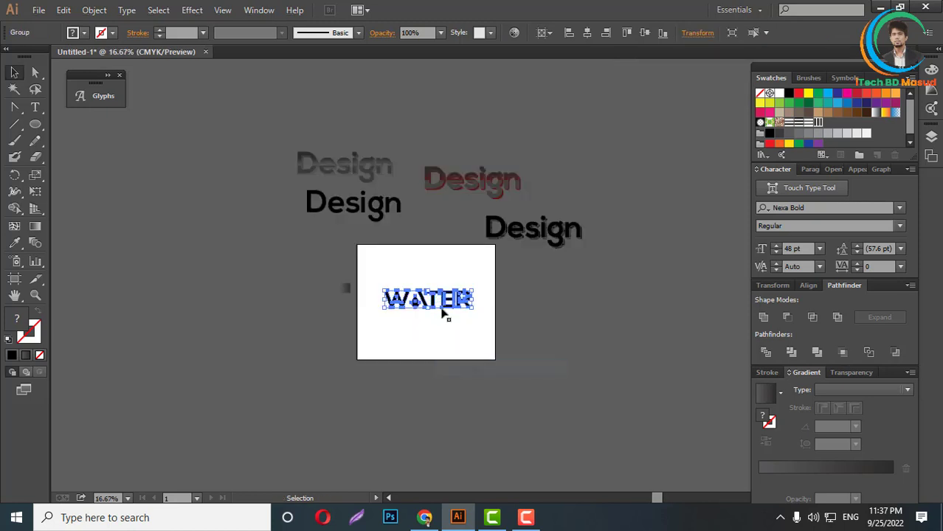
Move the grouped WATER wordmark off the artboard, below the striped-shadow Design text, and fill it with the cyan swatch
{"action": "left_click_drag", "start_coordinate": [435, 305], "coordinate": [570, 274]}
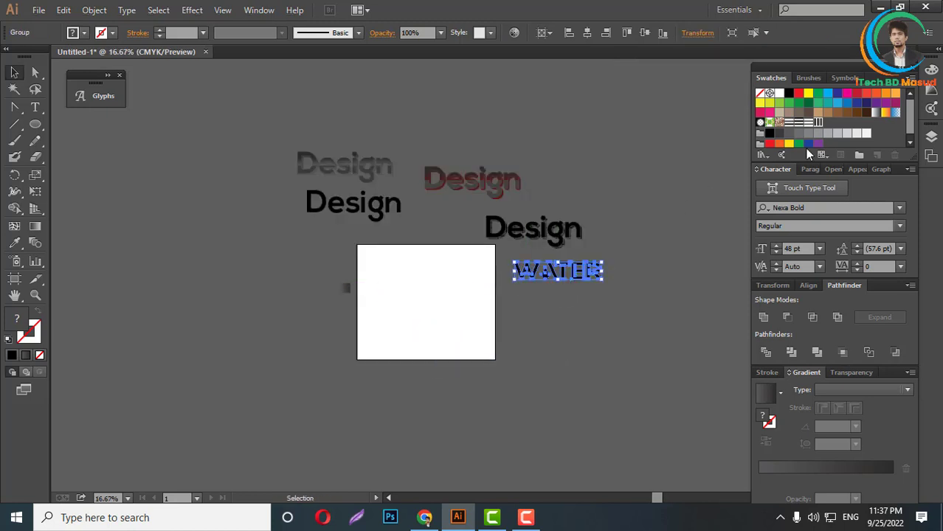
{"action": "left_click", "coordinate": [829, 95]}
{"action": "left_click", "coordinate": [586, 323]}
Add the text SHIFT in Nexa Bold on the artboard, enlarge it to about 273 pt and position it near the centre
{"action": "scroll", "coordinate": [436, 296], "scroll_direction": "up", "scroll_amount": 2}
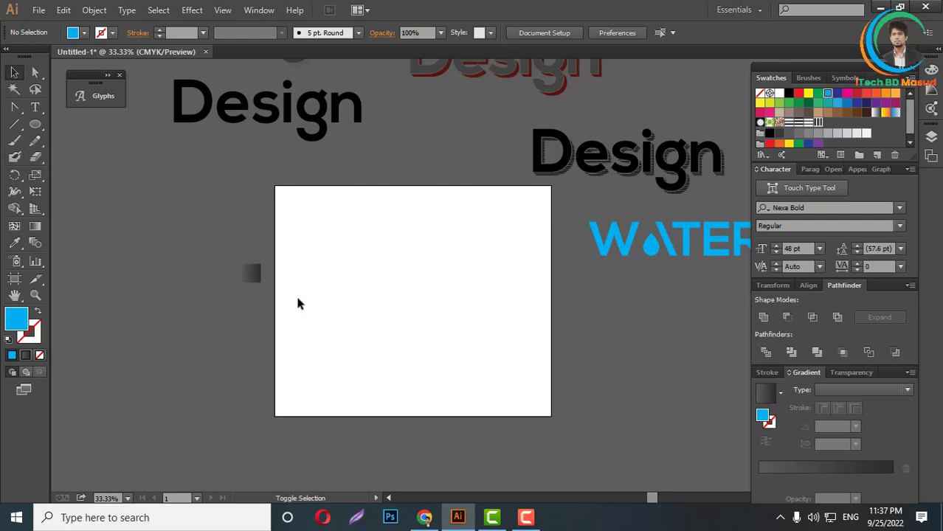
{"action": "left_click", "coordinate": [35, 108]}
{"action": "left_click", "coordinate": [346, 298]}
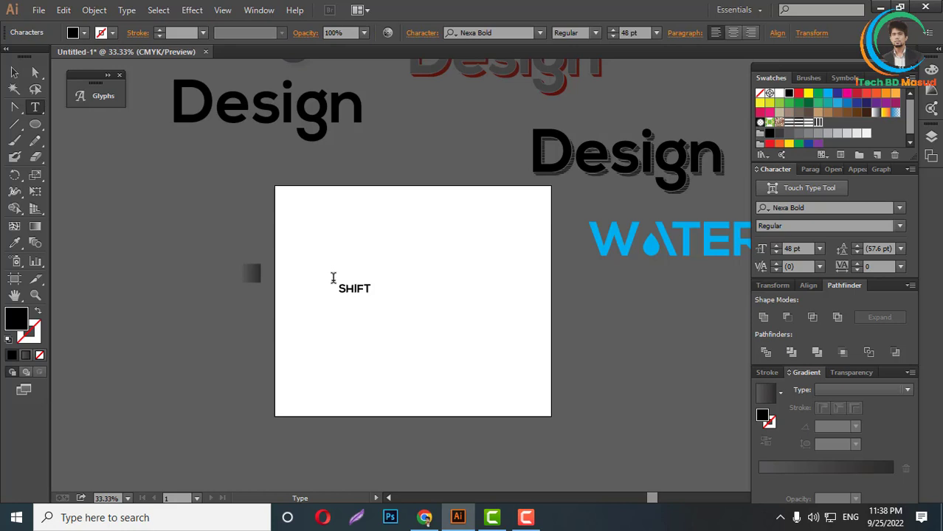
{"action": "left_click", "coordinate": [14, 71]}
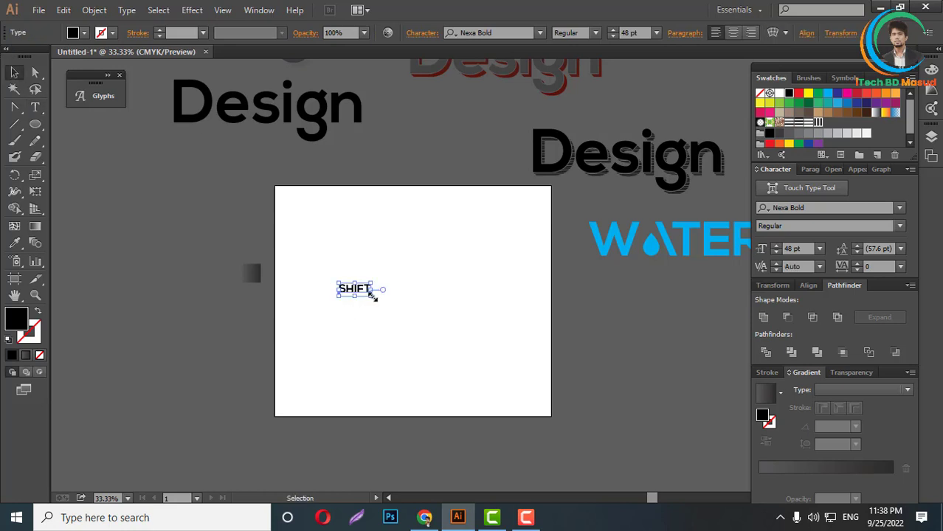
{"action": "left_click_drag", "start_coordinate": [374, 295], "coordinate": [516, 373]}
{"action": "left_click_drag", "start_coordinate": [453, 333], "coordinate": [343, 297]}
Place a copy of the SHIFT text outside the artboard, to the left of the plain black Design text
{"action": "key", "text": "ctrl+plus"}
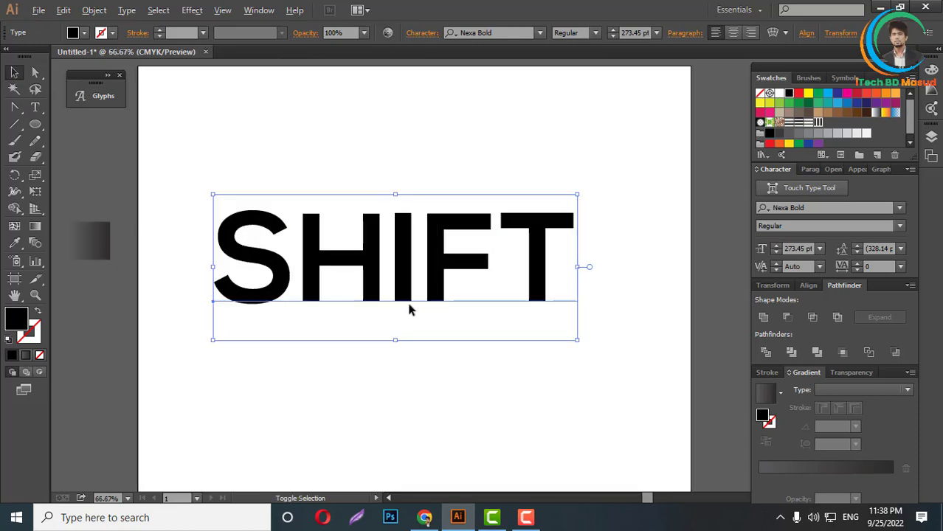
{"action": "key", "text": "ctrl+minus"}
{"action": "key", "text": "ctrl+plus"}
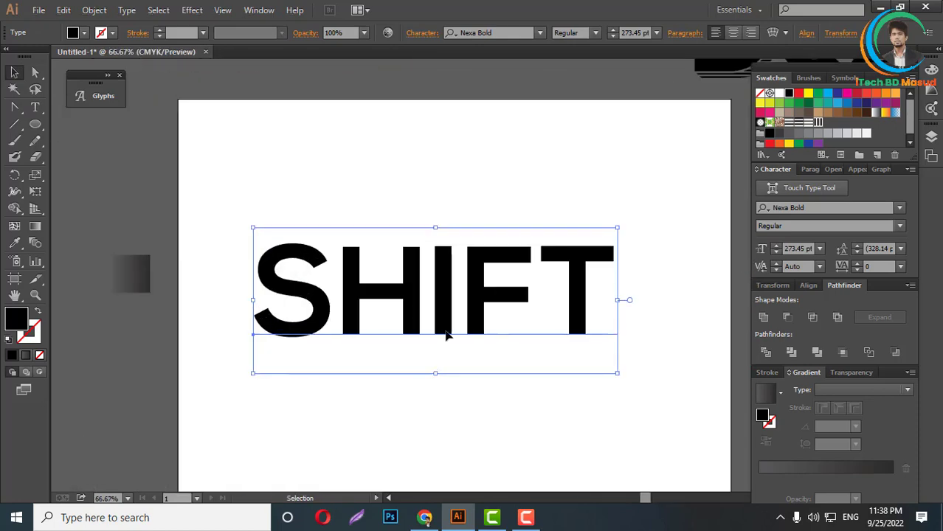
{"action": "scroll", "coordinate": [462, 318], "scroll_direction": "down", "scroll_amount": 1}
{"action": "key", "text": "ctrl+minus"}
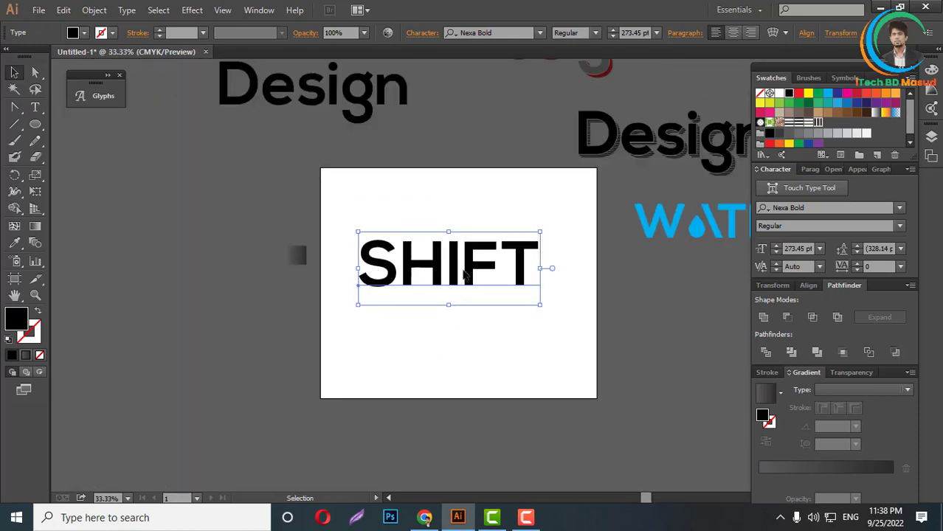
{"action": "scroll", "coordinate": [407, 279], "scroll_direction": "down", "scroll_amount": 1}
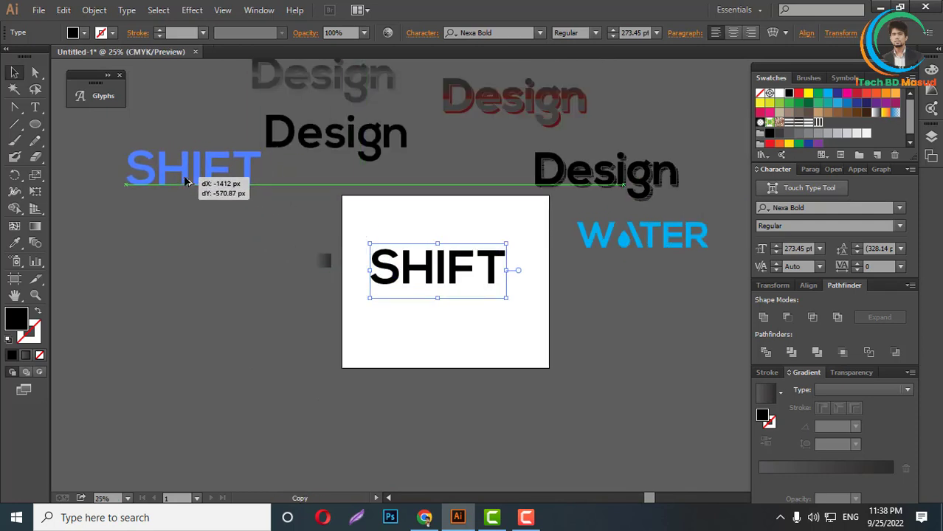
{"action": "scroll", "coordinate": [432, 276], "scroll_direction": "up", "scroll_amount": 2}
Convert the SHIFT text on the artboard to outlines and deselect it
{"action": "left_click", "coordinate": [507, 290]}
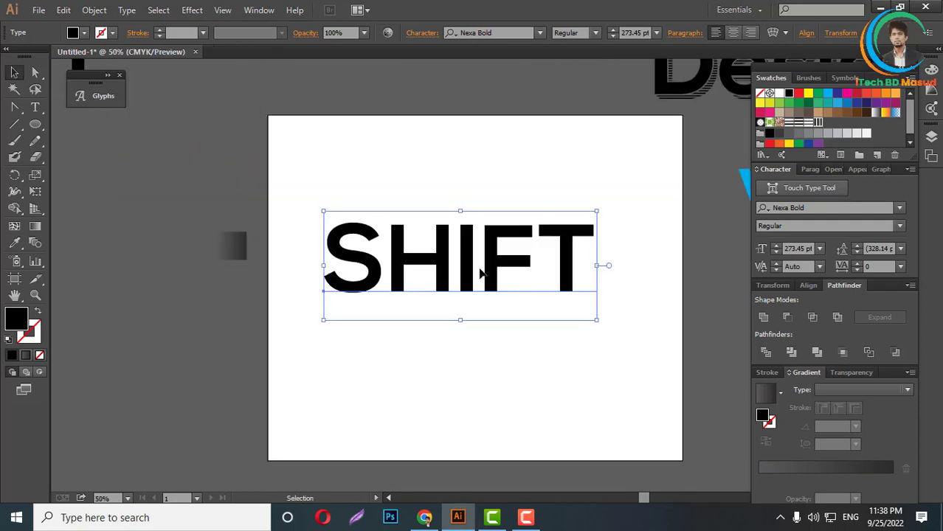
{"action": "right_click", "coordinate": [478, 266]}
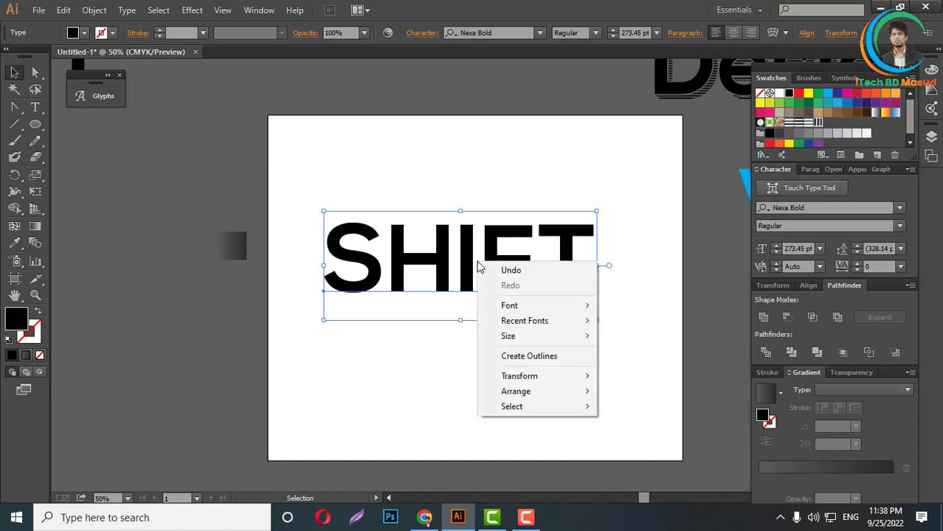
{"action": "left_click", "coordinate": [525, 357]}
{"action": "key", "text": "ctrl+plus"}
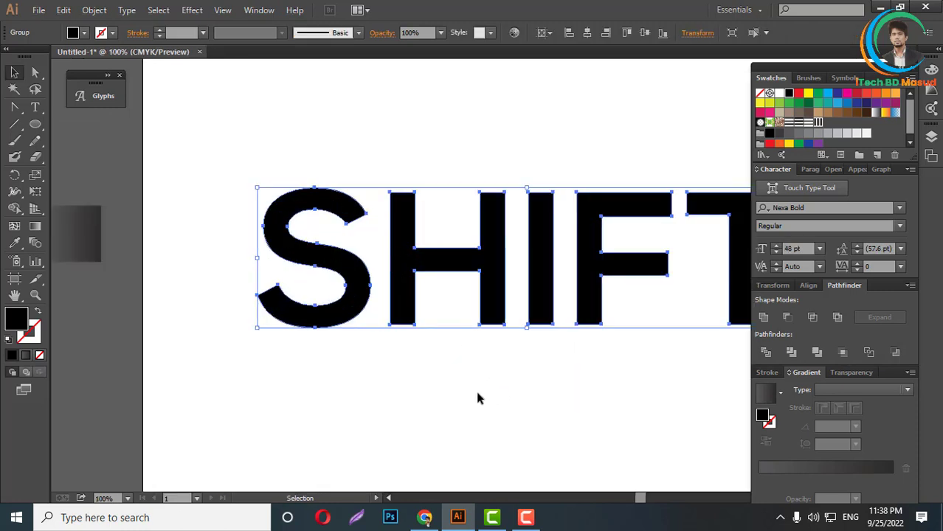
{"action": "left_click", "coordinate": [479, 391]}
Draw a black rectangle that exactly fills the gap between the H's legs above its crossbar
{"action": "scroll", "coordinate": [487, 394], "scroll_direction": "up", "scroll_amount": 1}
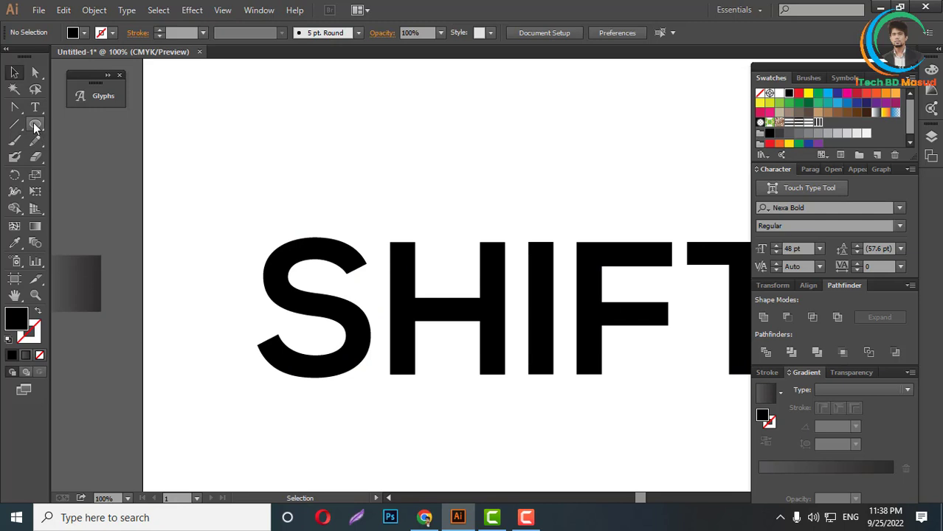
{"action": "left_click_drag", "start_coordinate": [35, 127], "coordinate": [76, 125]}
{"action": "scroll", "coordinate": [440, 264], "scroll_direction": "up", "scroll_amount": 2}
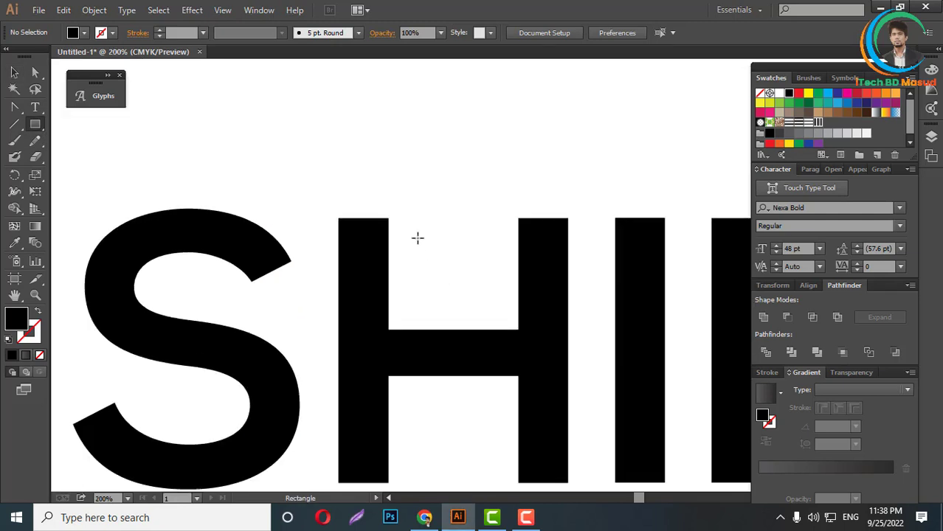
{"action": "left_click_drag", "start_coordinate": [389, 218], "coordinate": [519, 329]}
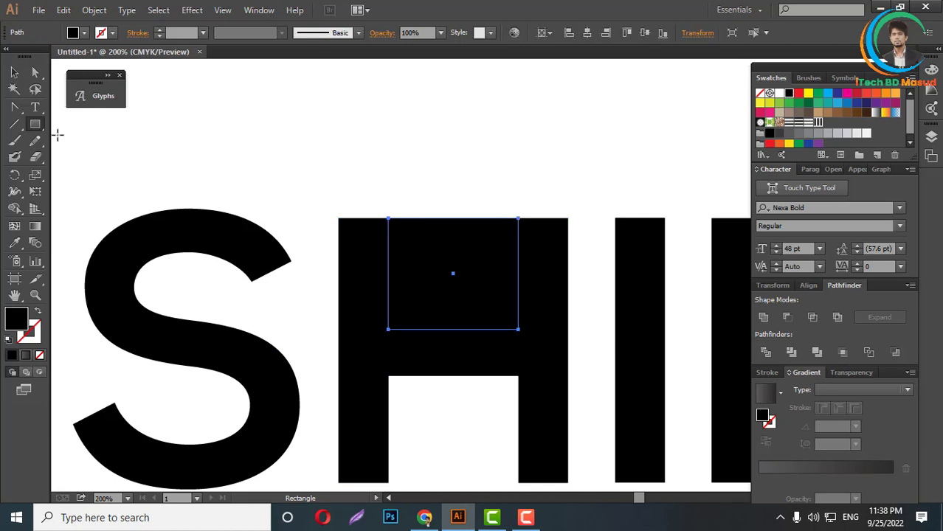
{"action": "left_click", "coordinate": [14, 73]}
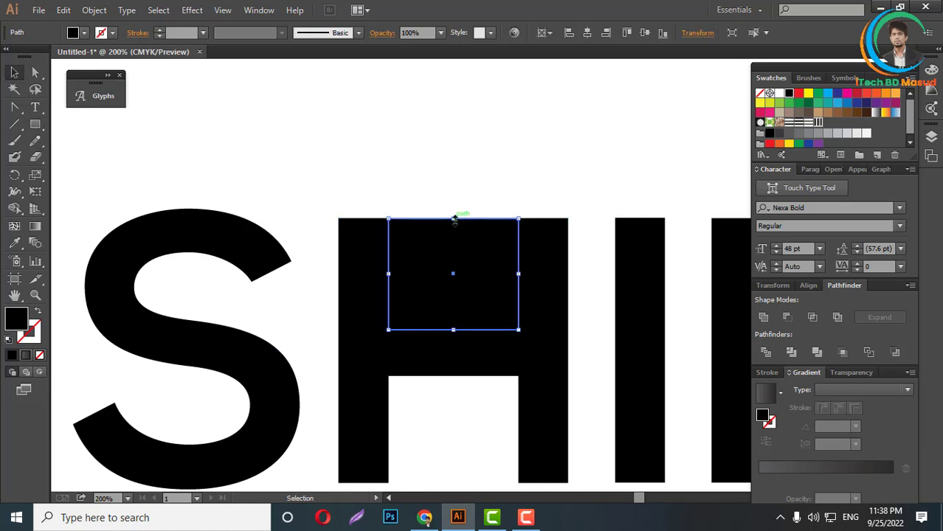
Extend the black rectangle's upper edge slightly above the tops of the H's legs
{"action": "left_click_drag", "start_coordinate": [453, 218], "coordinate": [454, 200]}
{"action": "scroll", "coordinate": [517, 181], "scroll_direction": "up", "scroll_amount": 1}
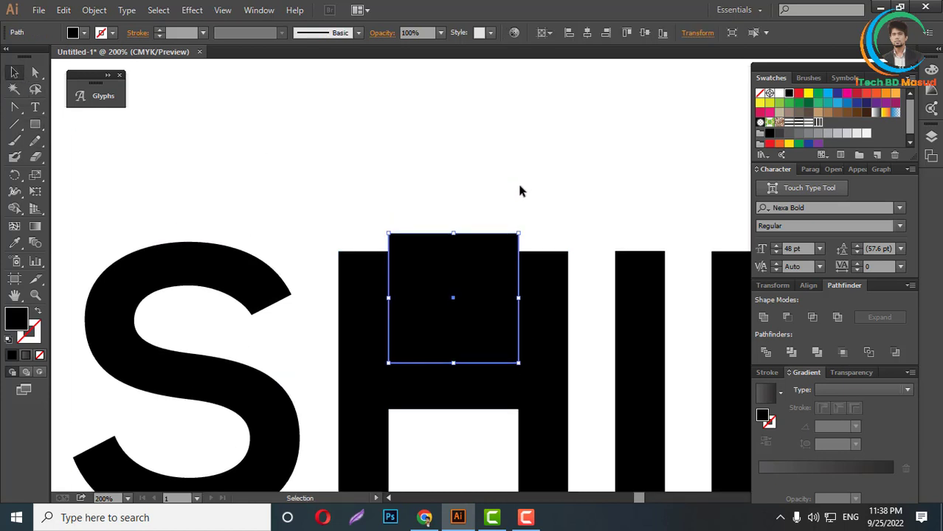
Draw an upright black triangle above the H using the Star tool with 3 points
{"action": "left_click", "coordinate": [36, 128]}
{"action": "left_click_drag", "start_coordinate": [36, 129], "coordinate": [82, 195]}
{"action": "scroll", "coordinate": [421, 211], "scroll_direction": "up", "scroll_amount": 2}
{"action": "left_click_drag", "start_coordinate": [405, 137], "coordinate": [497, 209]}
{"action": "key", "text": "alt+shift"}
{"action": "key", "text": "Up"}
{"action": "key", "text": "Up"}
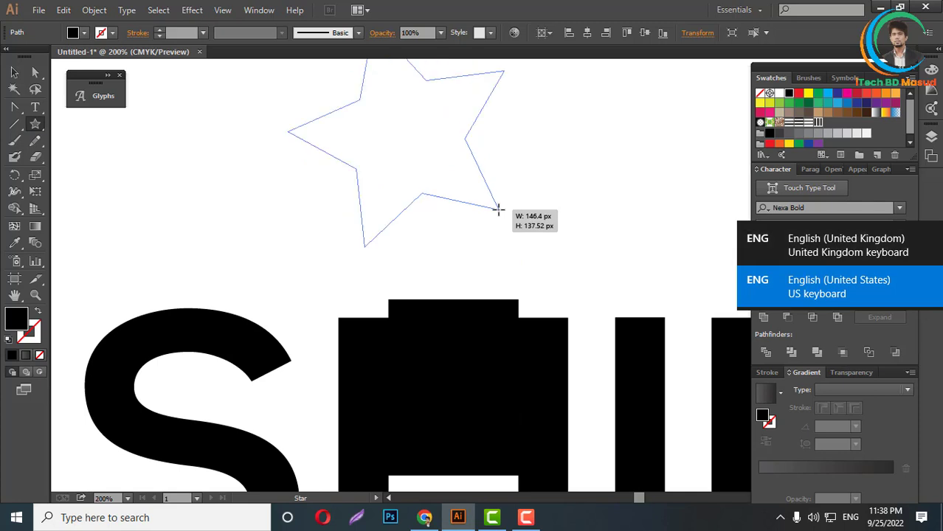
{"action": "key", "text": "Down"}
{"action": "key", "text": "Down"}
{"action": "left_click_drag", "start_coordinate": [498, 209], "coordinate": [532, 227]}
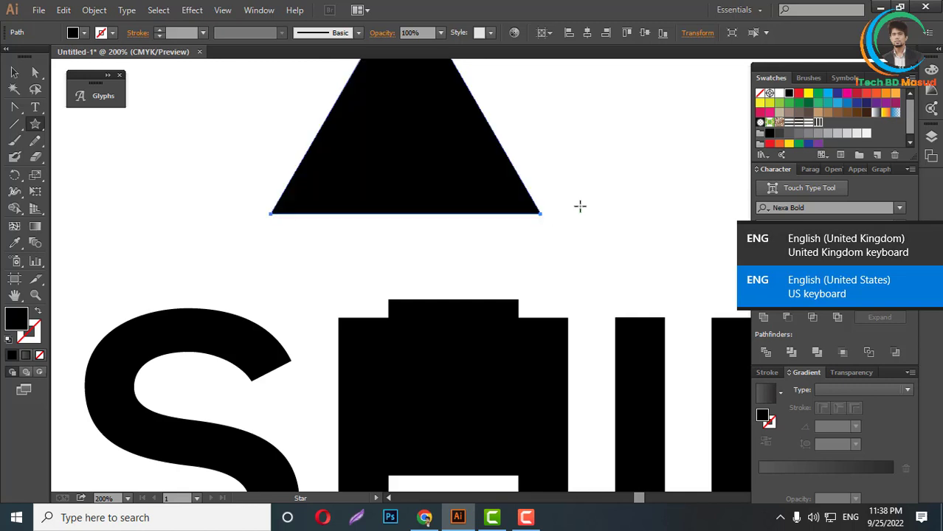
{"action": "left_click", "coordinate": [225, 192]}
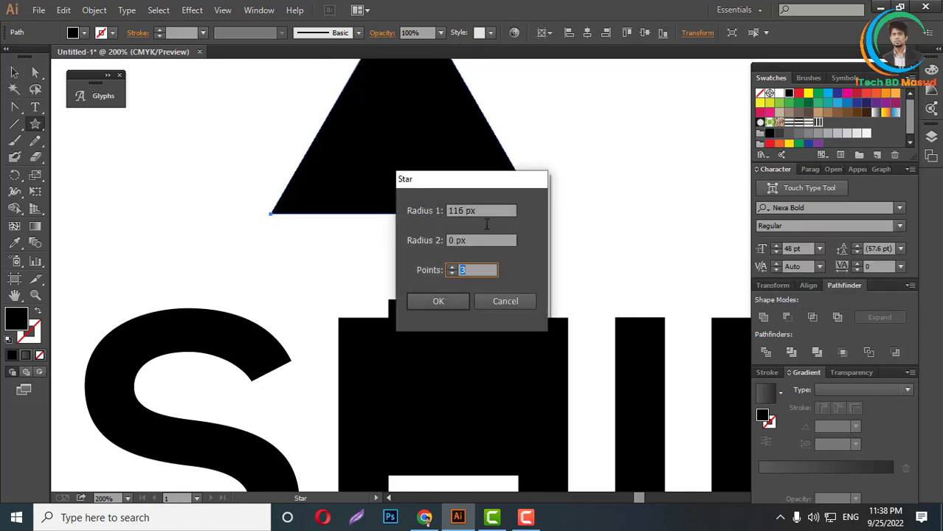
{"action": "left_click", "coordinate": [492, 303]}
Reduce the triangle's height and centre it on the upper edge of the black rectangle over the H
{"action": "key", "text": "v"}
{"action": "scroll", "coordinate": [479, 258], "scroll_direction": "up", "scroll_amount": 3}
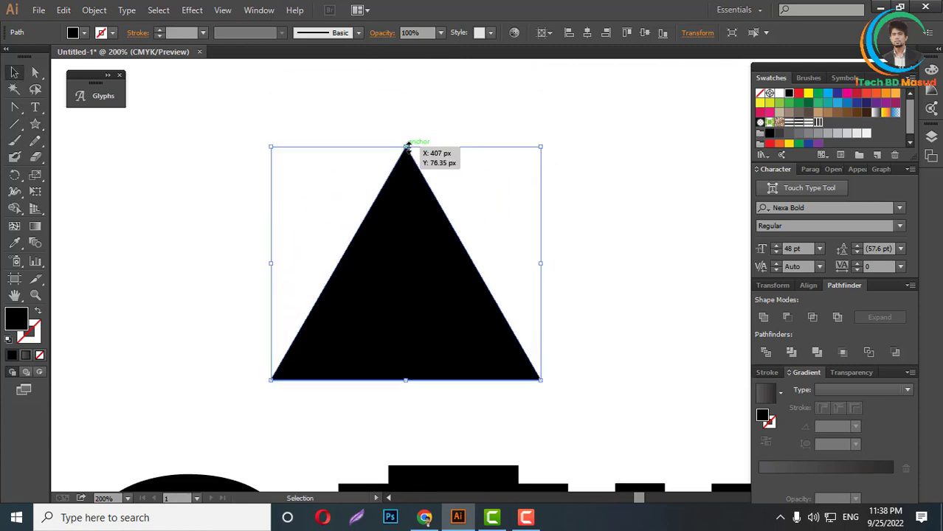
{"action": "left_click_drag", "start_coordinate": [407, 146], "coordinate": [469, 317]}
{"action": "scroll", "coordinate": [415, 184], "scroll_direction": "down", "scroll_amount": 3}
{"action": "scroll", "coordinate": [441, 273], "scroll_direction": "up", "scroll_amount": 2}
{"action": "scroll", "coordinate": [448, 201], "scroll_direction": "down", "scroll_amount": 1}
Unite the triangle and the rectangle into a single upward arrow shape
{"action": "left_click", "coordinate": [448, 325], "text": "shift"}
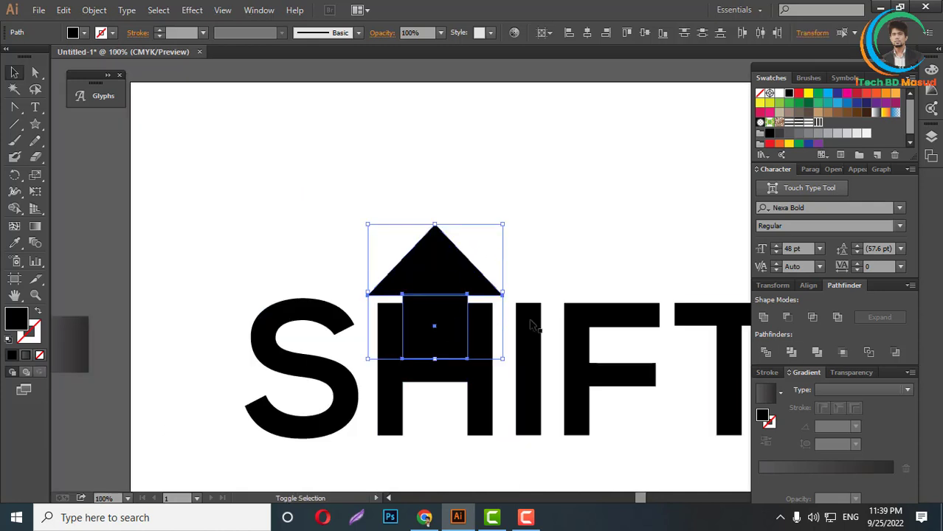
{"action": "left_click", "coordinate": [764, 317]}
{"action": "scroll", "coordinate": [495, 277], "scroll_direction": "down", "scroll_amount": 1}
{"action": "key", "text": "a"}
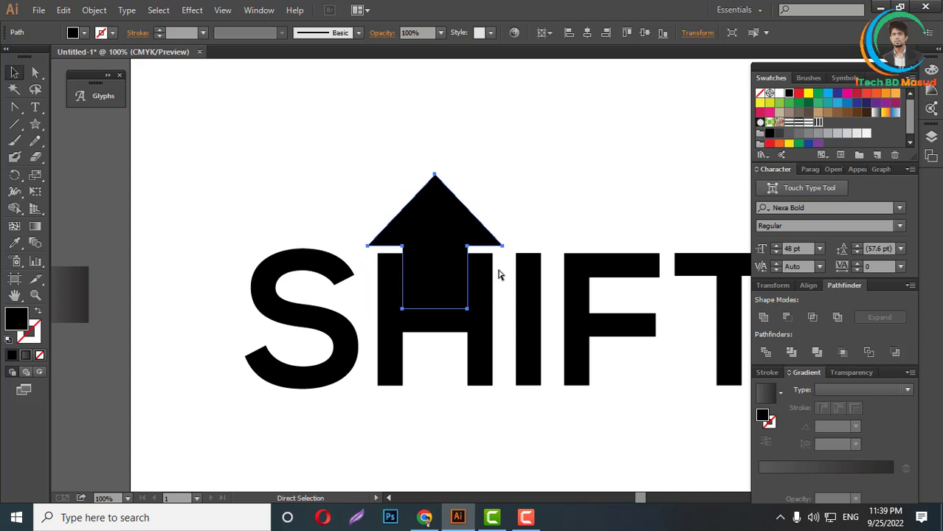
Place a vertically flipped copy of the arrow below the H's crossbar so that it points downward
{"action": "key", "text": "v"}
{"action": "left_click_drag", "start_coordinate": [505, 167], "coordinate": [302, 387]}
{"action": "left_click_drag", "start_coordinate": [437, 194], "coordinate": [433, 352]}
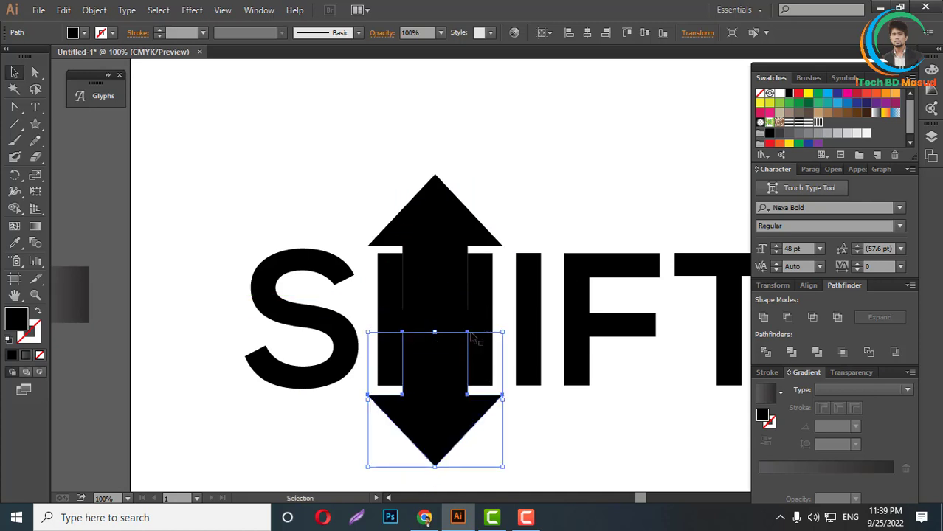
Ungroup the outlined SHIFT letters on the artboard and deselect them
{"action": "key", "text": "ctrl+minus"}
{"action": "scroll", "coordinate": [389, 345], "scroll_direction": "up", "scroll_amount": 2}
{"action": "left_click", "coordinate": [405, 355]}
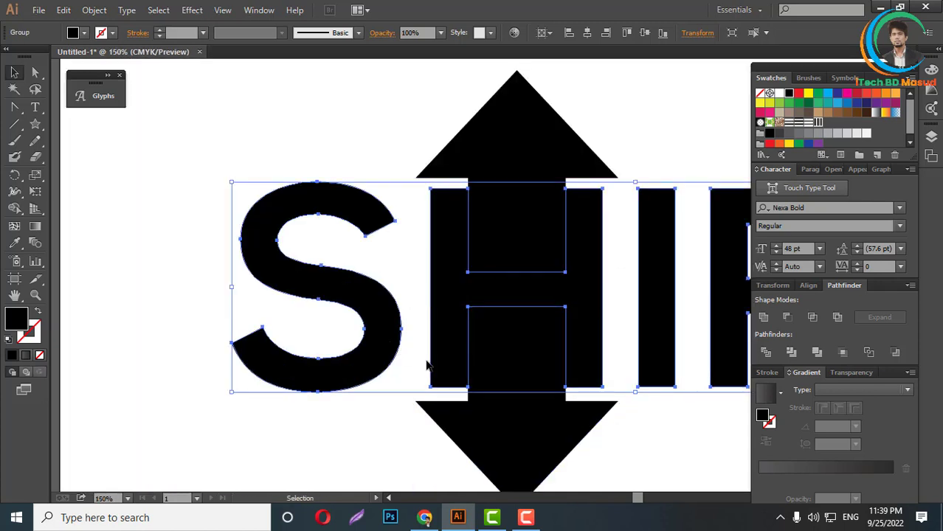
{"action": "right_click", "coordinate": [398, 332]}
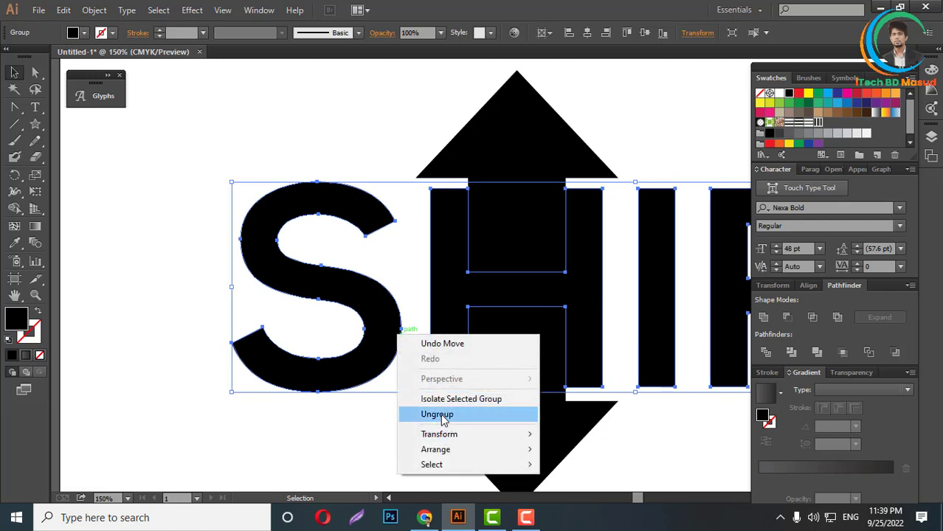
{"action": "left_click", "coordinate": [437, 413]}
{"action": "left_click", "coordinate": [393, 385]}
Nudge the letter S to the right until it touches the left leg of the H
{"action": "left_click", "coordinate": [389, 348]}
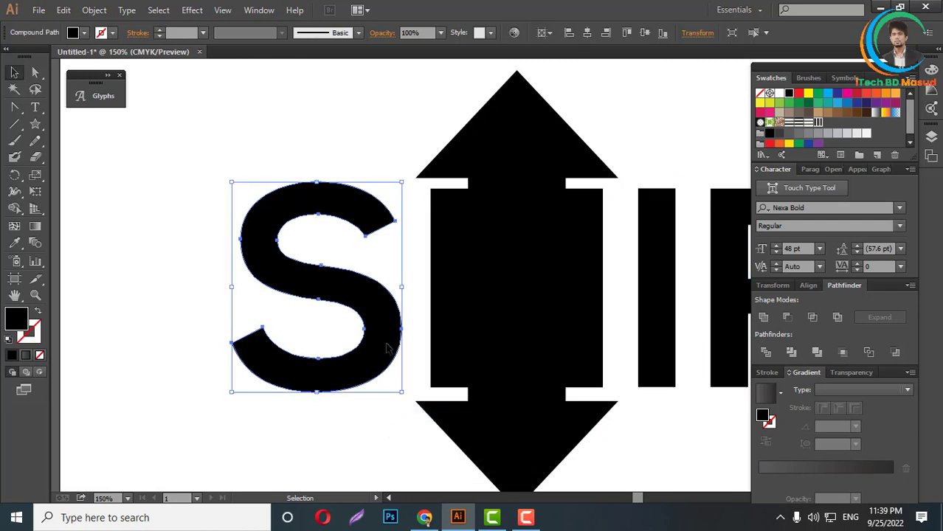
{"action": "key", "text": "Right"}
{"action": "key", "text": "Right"}
{"action": "key", "text": "Right"}
{"action": "key", "text": "Right"}
{"action": "key", "text": "Right"}
{"action": "key", "text": "Right"}
{"action": "key", "text": "Right"}
{"action": "key", "text": "Right"}
{"action": "key", "text": "Right"}
{"action": "key", "text": "Right"}
{"action": "key", "text": "Right"}
{"action": "key", "text": "Right"}
{"action": "key", "text": "Right"}
{"action": "key", "text": "Right"}
{"action": "key", "text": "Right"}
{"action": "key", "text": "Right"}
{"action": "key", "text": "Right"}
{"action": "key", "text": "Right"}
{"action": "key", "text": "Right"}
{"action": "key", "text": "Right"}
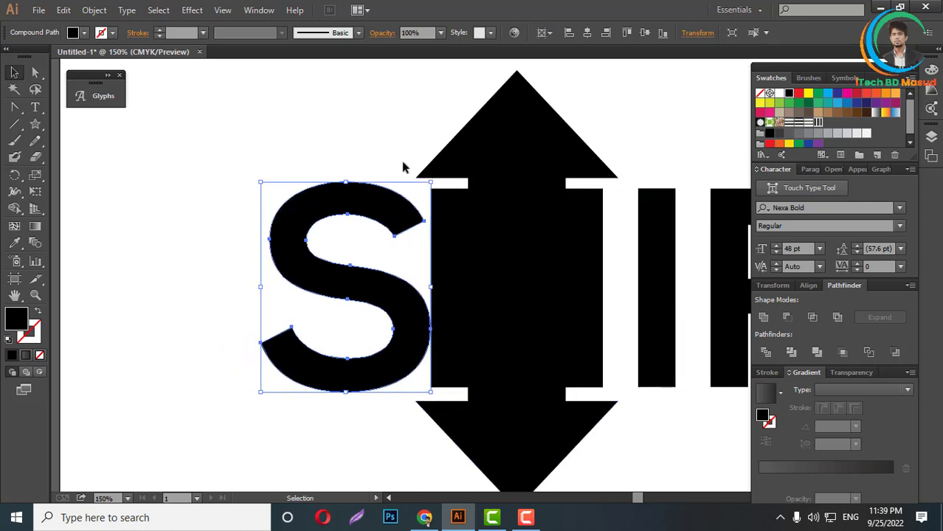
Nudge the S, the H and both arrows together to the right until the H meets the letter I, and deselect them
{"action": "left_click_drag", "start_coordinate": [344, 88], "coordinate": [595, 495]}
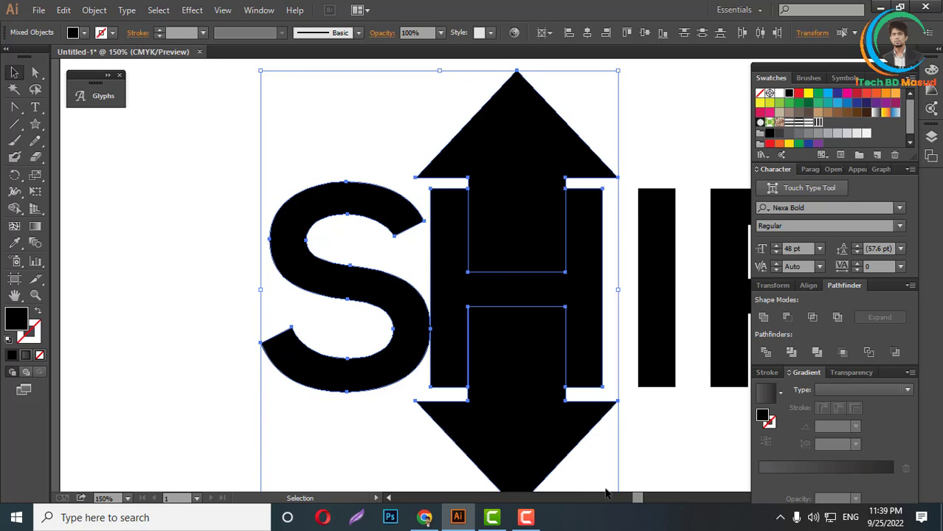
{"action": "key", "text": "Right"}
{"action": "key", "text": "Right"}
{"action": "key", "text": "Right"}
{"action": "key", "text": "Right"}
{"action": "key", "text": "Right"}
{"action": "key", "text": "Right"}
{"action": "key", "text": "Right"}
{"action": "key", "text": "Right"}
{"action": "key", "text": "Right"}
{"action": "key", "text": "Right"}
{"action": "key", "text": "Right"}
{"action": "key", "text": "Right"}
{"action": "key", "text": "Right"}
{"action": "key", "text": "Right"}
{"action": "key", "text": "Right"}
{"action": "key", "text": "Right"}
{"action": "key", "text": "Right"}
{"action": "key", "text": "Right"}
{"action": "key", "text": "Right"}
{"action": "key", "text": "Right"}
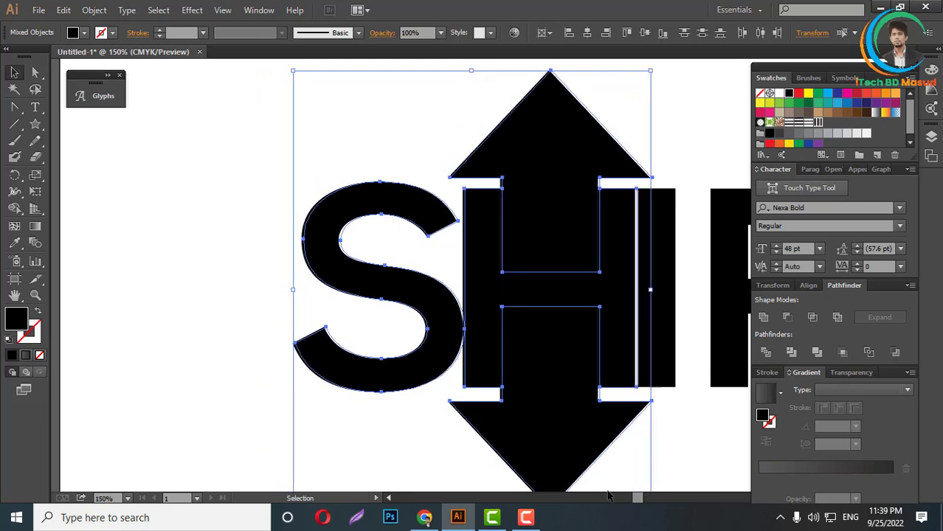
{"action": "key", "text": "Right"}
{"action": "key", "text": "Right"}
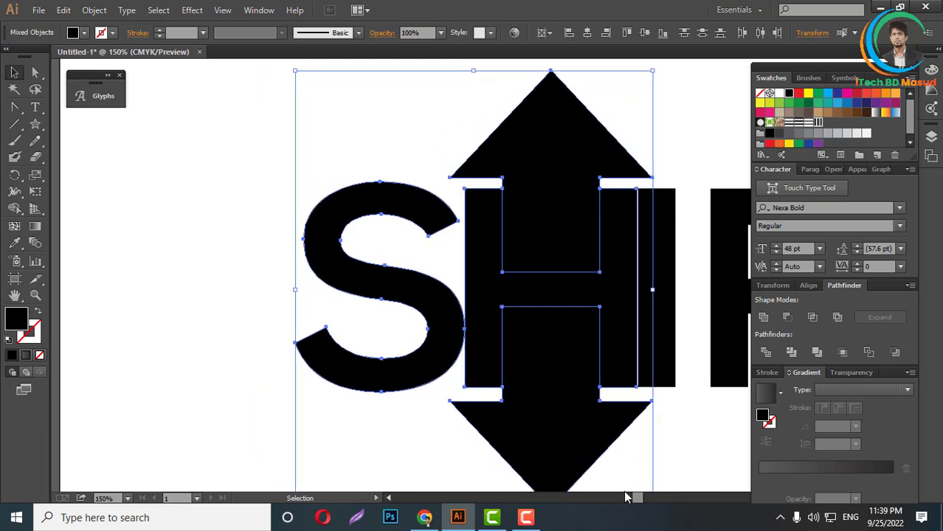
{"action": "key", "text": "Right"}
{"action": "left_click", "coordinate": [680, 443]}
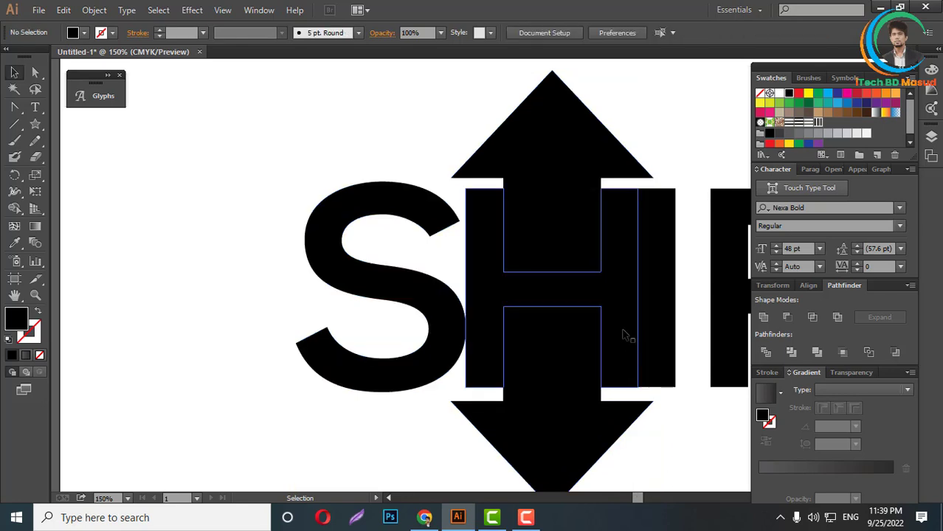
Delete the original H outline so that only the two arrows form the letter
{"action": "left_click", "coordinate": [621, 332]}
{"action": "key", "text": "ctrl+shift+a"}
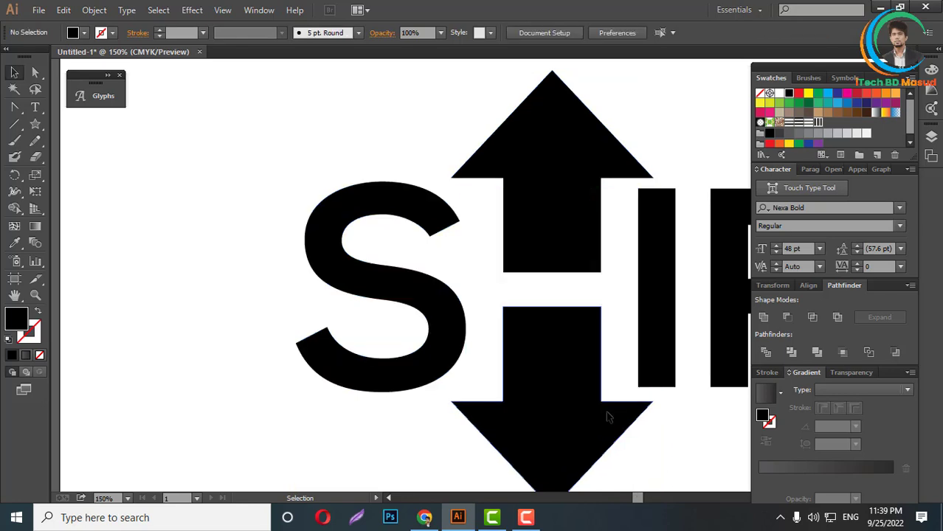
{"action": "scroll", "coordinate": [415, 297], "scroll_direction": "down", "scroll_amount": 6}
{"action": "scroll", "coordinate": [424, 337], "scroll_direction": "up", "scroll_amount": 5}
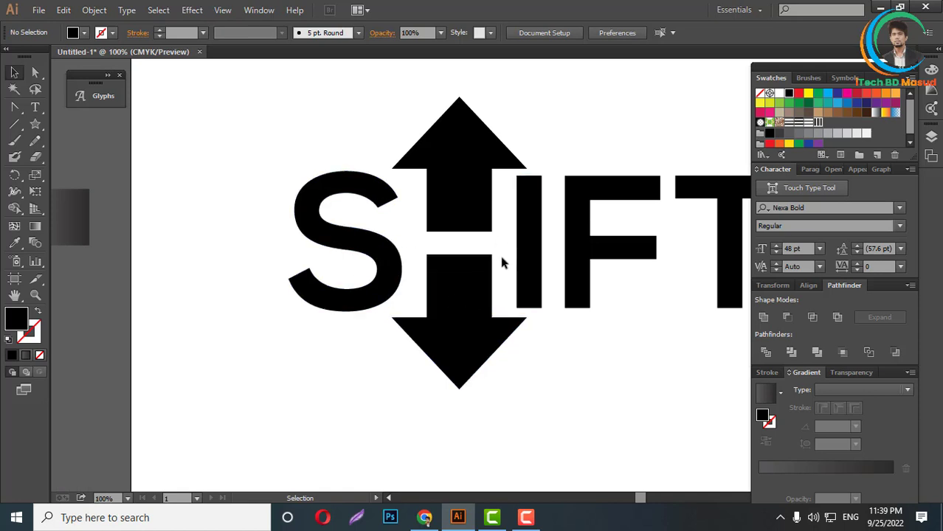
Group the finished SHIFT wordmark and move it off the artboard, directly beneath the cyan WATER wordmark
{"action": "scroll", "coordinate": [452, 291], "scroll_direction": "down", "scroll_amount": 3}
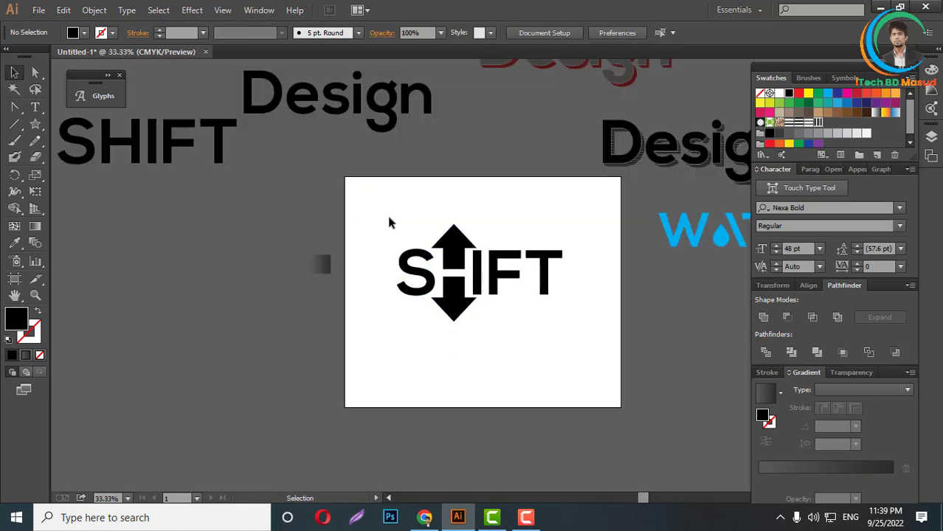
{"action": "left_click_drag", "start_coordinate": [378, 209], "coordinate": [568, 341]}
{"action": "right_click", "coordinate": [519, 273]}
{"action": "left_click", "coordinate": [556, 338]}
{"action": "scroll", "coordinate": [468, 297], "scroll_direction": "down", "scroll_amount": 2}
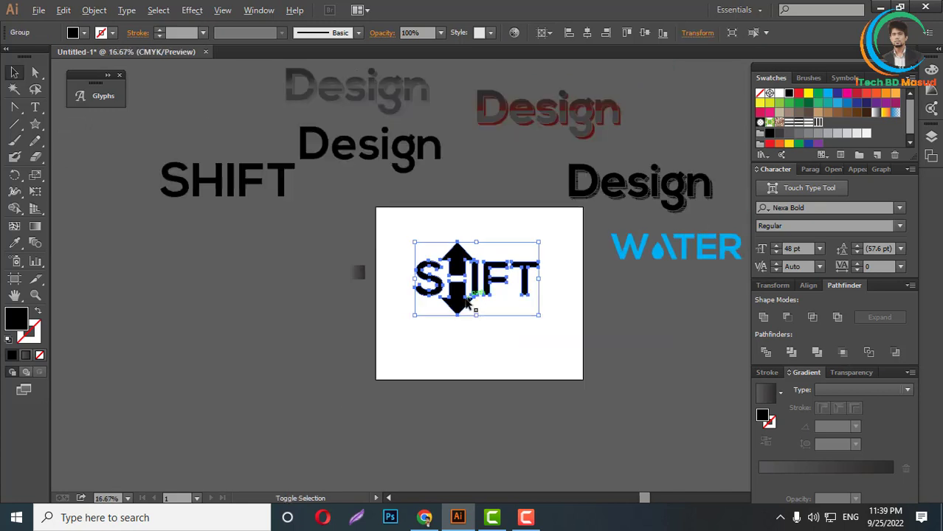
{"action": "left_click_drag", "start_coordinate": [466, 304], "coordinate": [599, 324]}
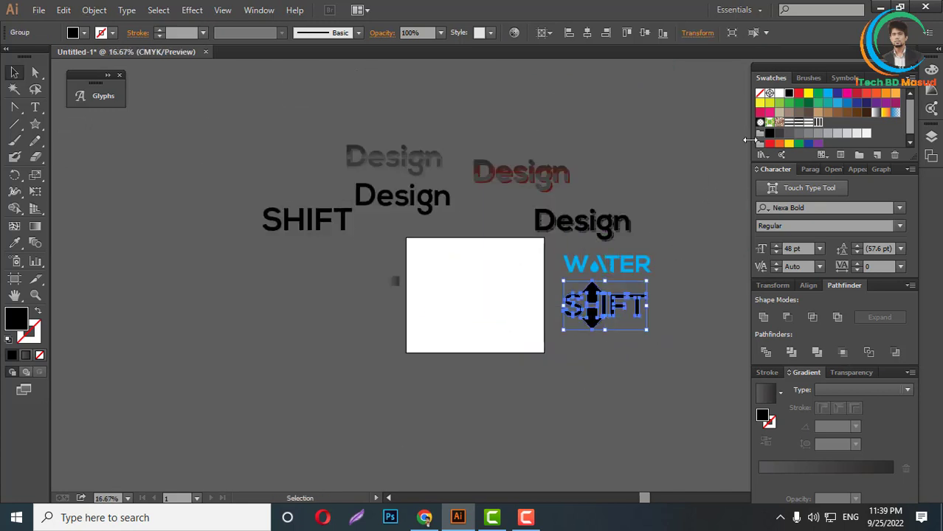
{"action": "scroll", "coordinate": [657, 398], "scroll_direction": "up", "scroll_amount": 3}
{"action": "left_click", "coordinate": [625, 394]}
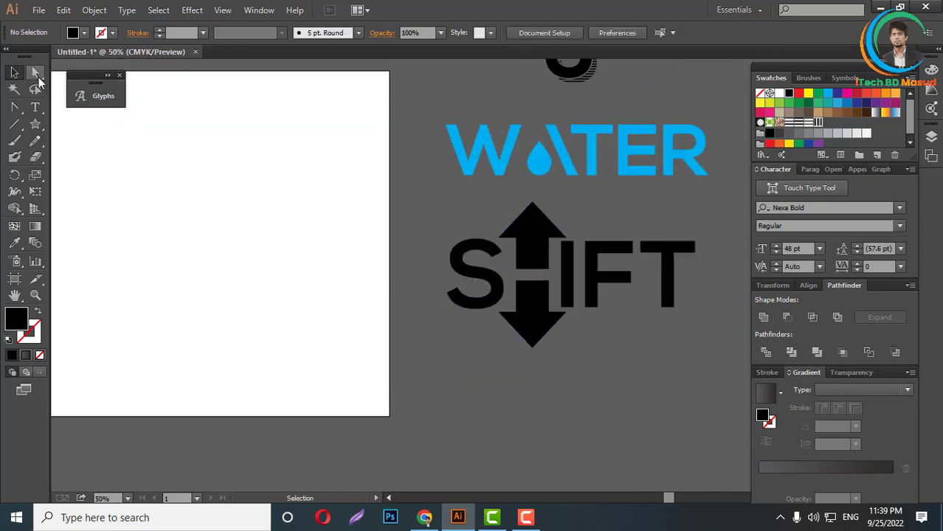
Fill the two arrows in the SHIFT wordmark with red and deselect them
{"action": "left_click", "coordinate": [35, 71]}
{"action": "left_click", "coordinate": [536, 324]}
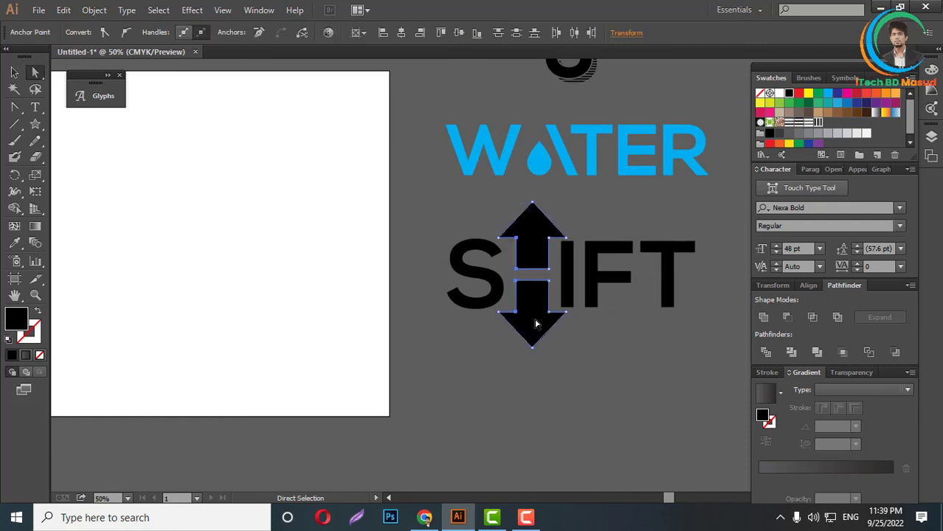
{"action": "left_click", "coordinate": [798, 93]}
{"action": "left_click", "coordinate": [663, 337]}
{"action": "scroll", "coordinate": [663, 337], "scroll_direction": "down", "scroll_amount": 3}
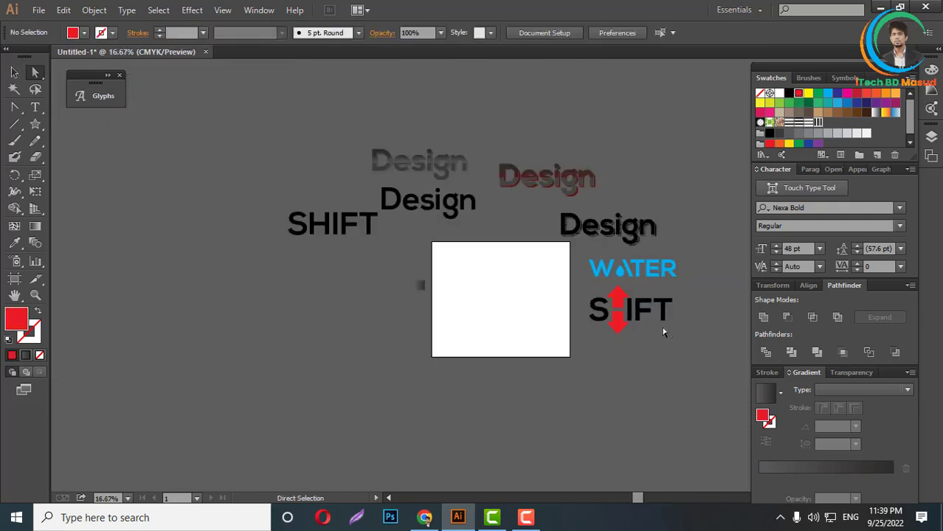
{"action": "scroll", "coordinate": [659, 295], "scroll_direction": "down", "scroll_amount": 1}
{"action": "scroll", "coordinate": [628, 318], "scroll_direction": "up", "scroll_amount": 2}
{"action": "scroll", "coordinate": [625, 364], "scroll_direction": "down", "scroll_amount": 1}
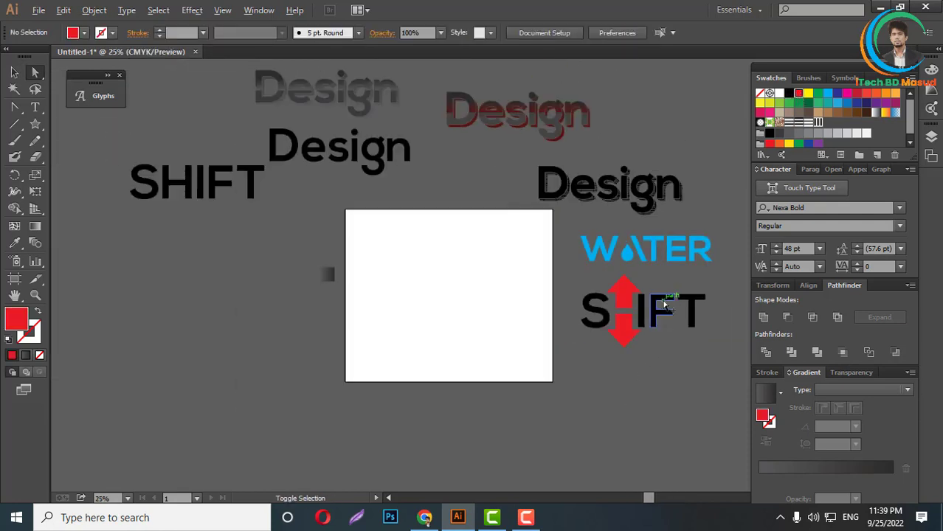
Add the black text NEXT in Nexa Bold on the empty artboard
{"action": "scroll", "coordinate": [396, 302], "scroll_direction": "up", "scroll_amount": 2}
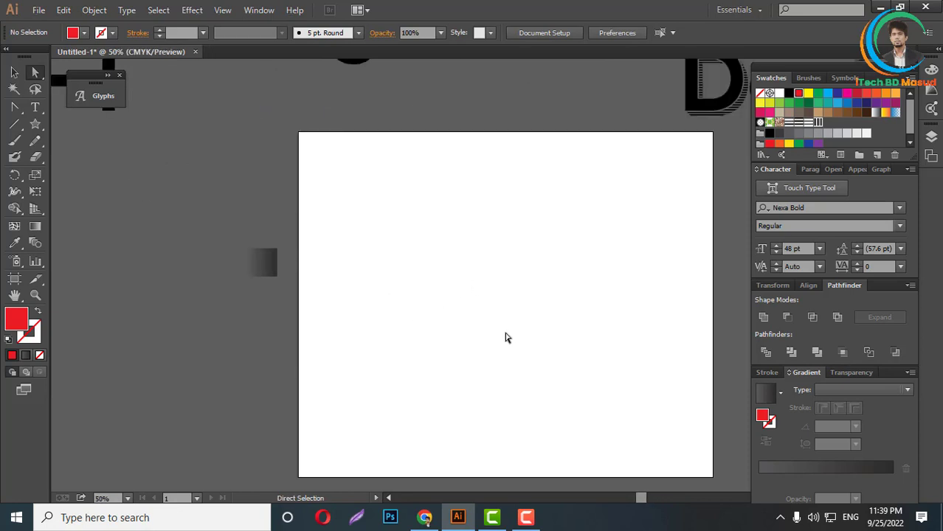
{"action": "left_click", "coordinate": [34, 107]}
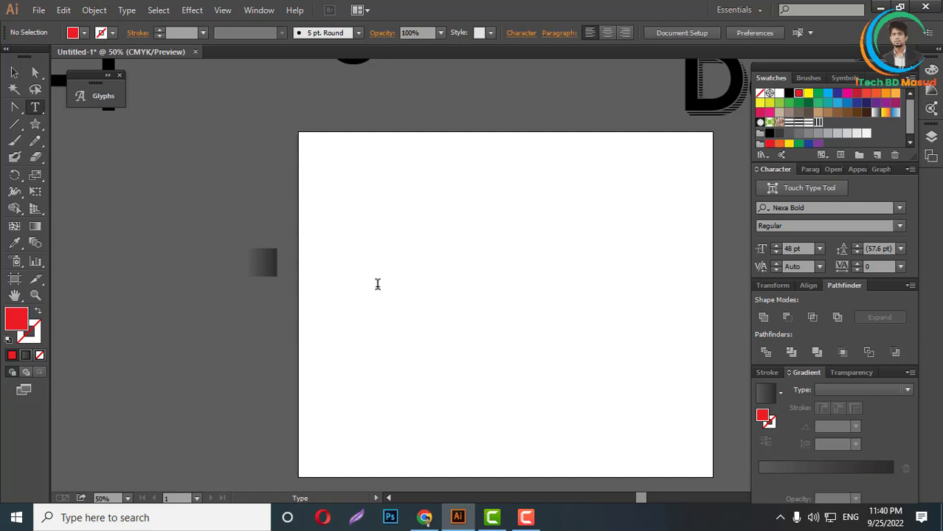
{"action": "left_click", "coordinate": [377, 276]}
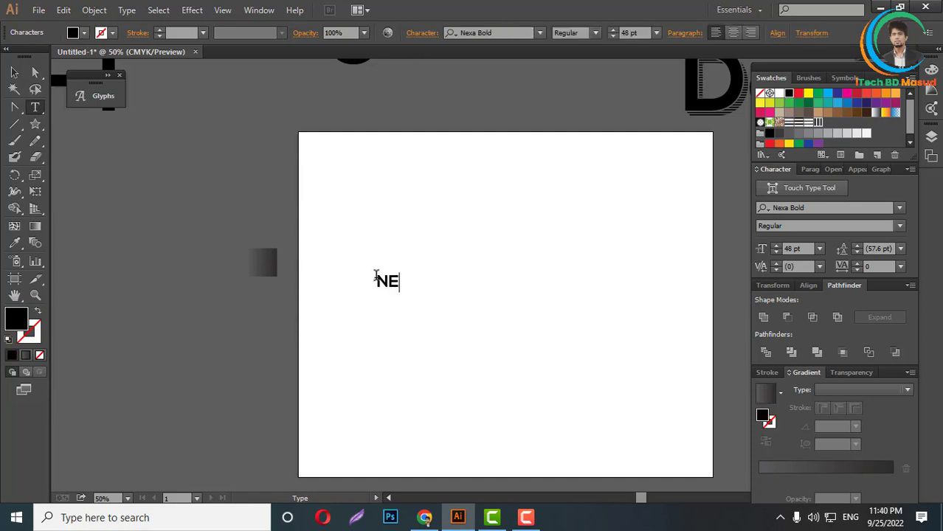
{"action": "key", "text": "Escape"}
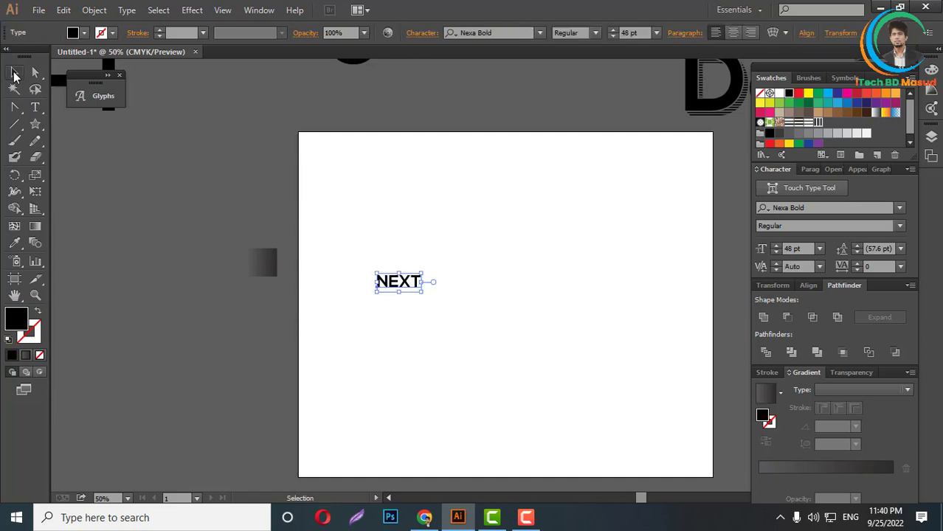
Enlarge the NEXT text to about 201 pt and position it near the centre of the artboard
{"action": "key", "text": "ctrl+1"}
{"action": "left_click_drag", "start_coordinate": [428, 282], "coordinate": [697, 315]}
{"action": "key", "text": "ctrl+minus"}
{"action": "key", "text": "ctrl+minus"}
{"action": "key", "text": "ctrl+1"}
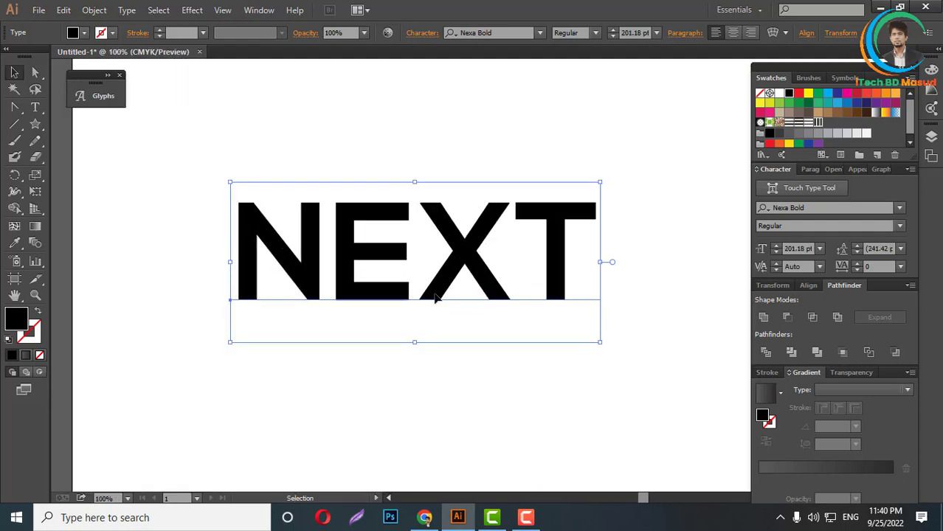
{"action": "left_click_drag", "start_coordinate": [452, 266], "coordinate": [501, 265]}
Convert the NEXT text to outlines, ungroup its letters and deselect them
{"action": "right_click", "coordinate": [503, 266]}
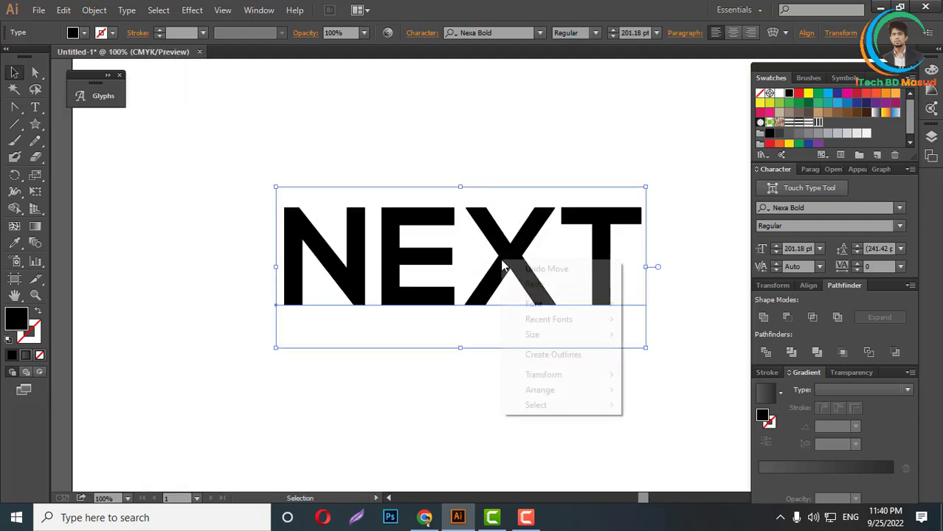
{"action": "left_click", "coordinate": [564, 355]}
{"action": "key", "text": "ctrl+minus"}
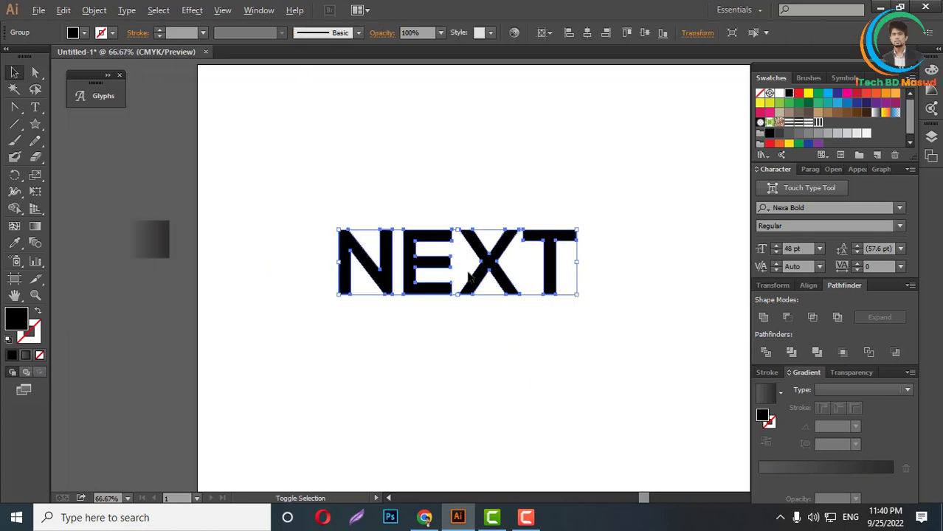
{"action": "key", "text": "ctrl+plus"}
{"action": "key", "text": "ctrl+plus"}
{"action": "key", "text": "ctrl+plus"}
{"action": "right_click", "coordinate": [480, 256]}
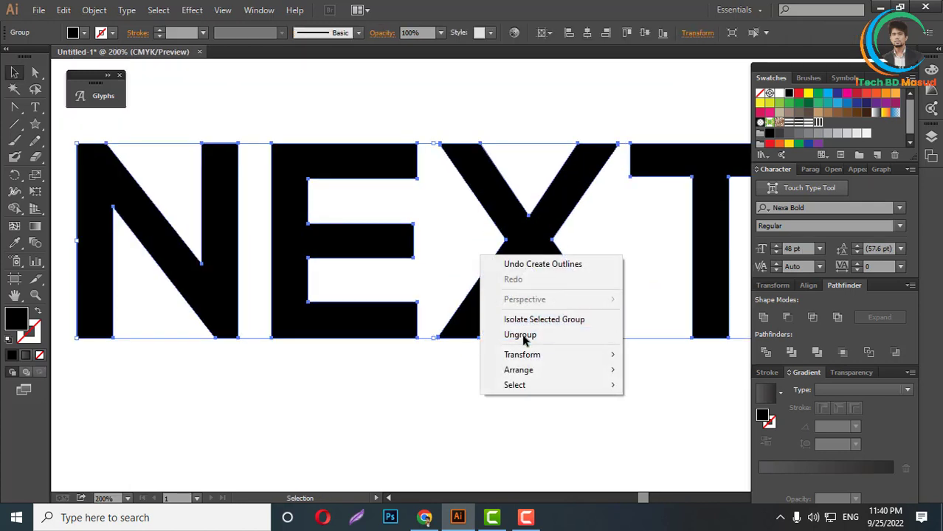
{"action": "left_click", "coordinate": [523, 335]}
{"action": "left_click", "coordinate": [555, 419]}
Move the E's inner vertical edge between the middle and lower bars left, past the outer side of the stem
{"action": "left_click", "coordinate": [36, 73]}
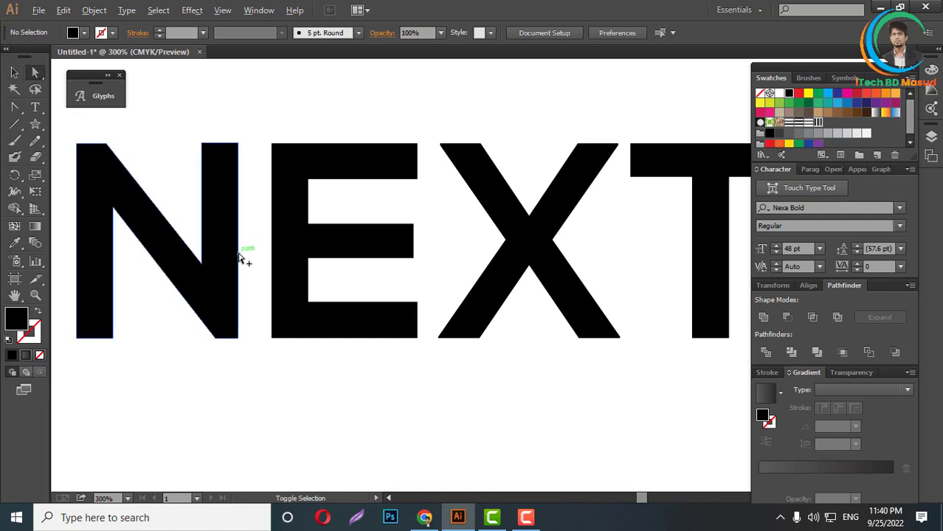
{"action": "key", "text": "ctrl+plus"}
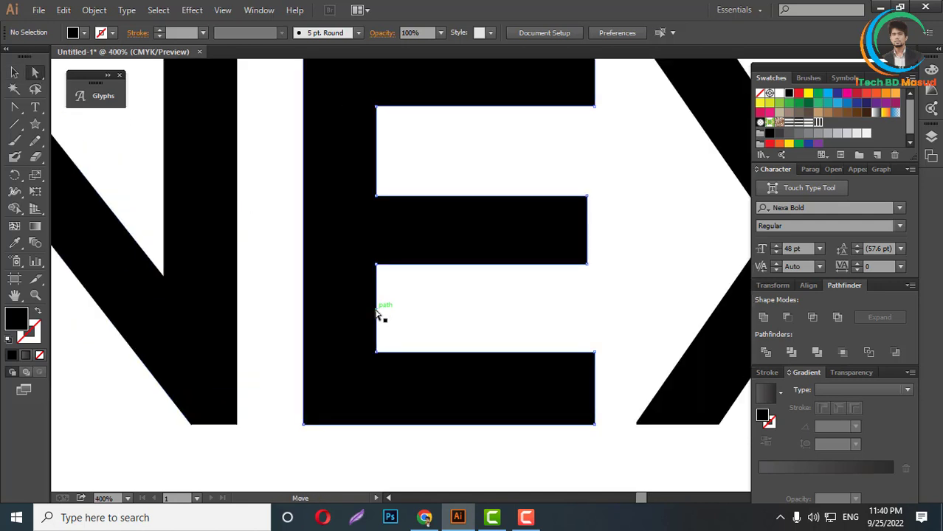
{"action": "left_click_drag", "start_coordinate": [377, 313], "coordinate": [258, 311]}
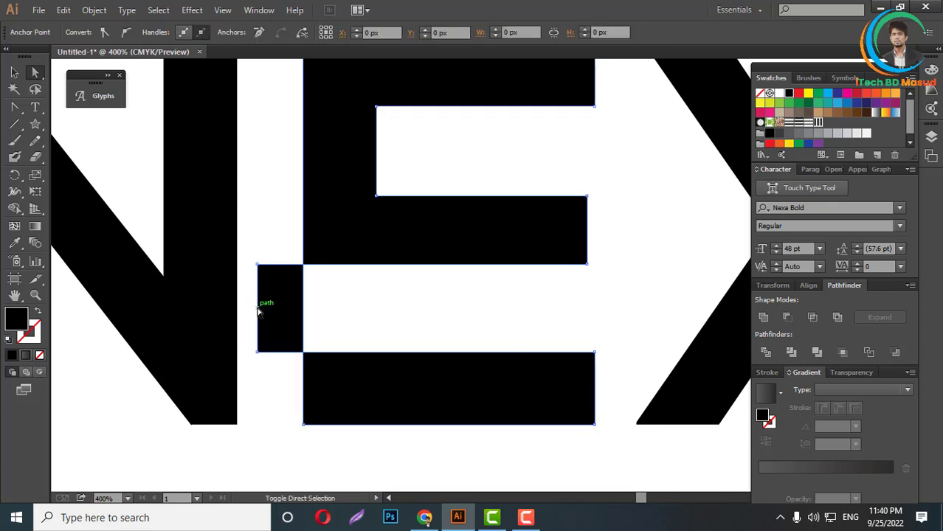
Divide the altered E into separate shapes and delete the leftover block beside its stem
{"action": "left_click", "coordinate": [766, 353]}
{"action": "left_click", "coordinate": [402, 313]}
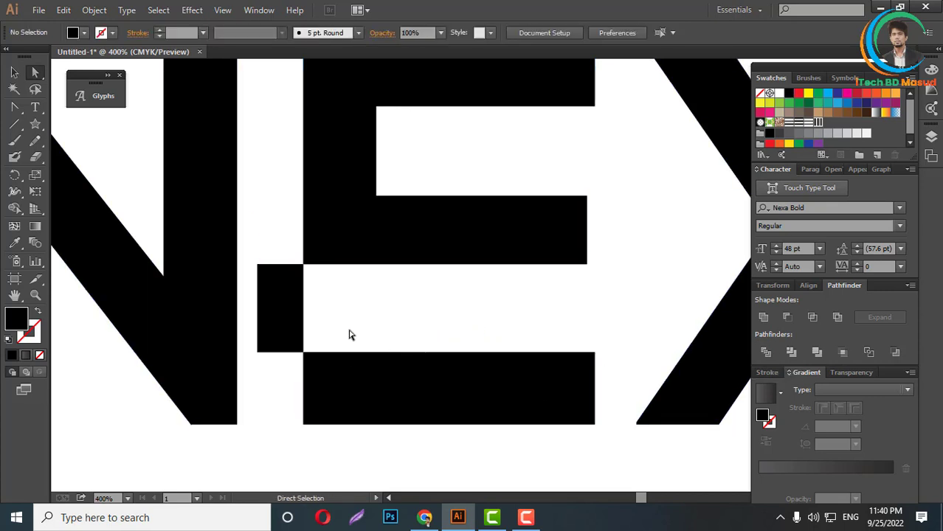
{"action": "left_click", "coordinate": [286, 316]}
{"action": "key", "text": "Delete"}
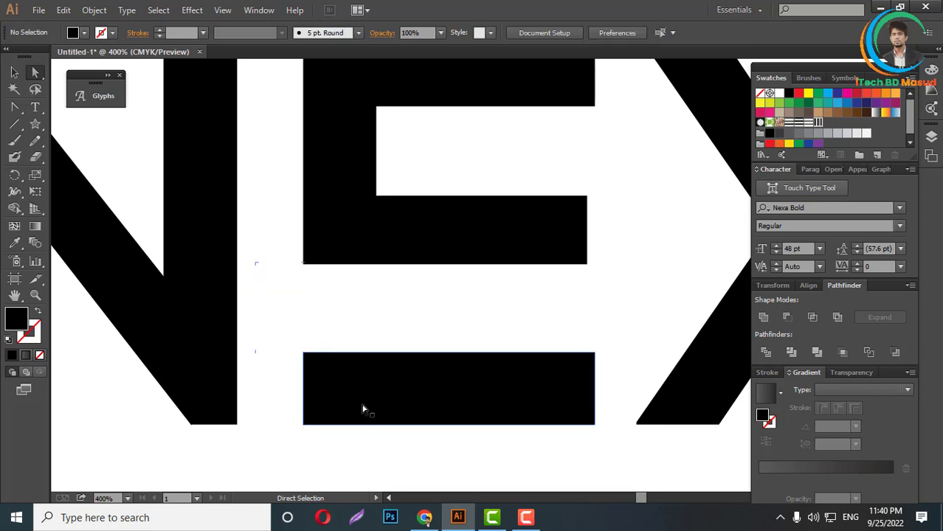
Draw a diagonal line along the upper inner edge of the X's descending stroke, extended beyond the letter at both ends
{"action": "key", "text": "ctrl+minus"}
{"action": "key", "text": "ctrl+minus"}
{"action": "scroll", "coordinate": [509, 350], "scroll_direction": "up", "scroll_amount": 2}
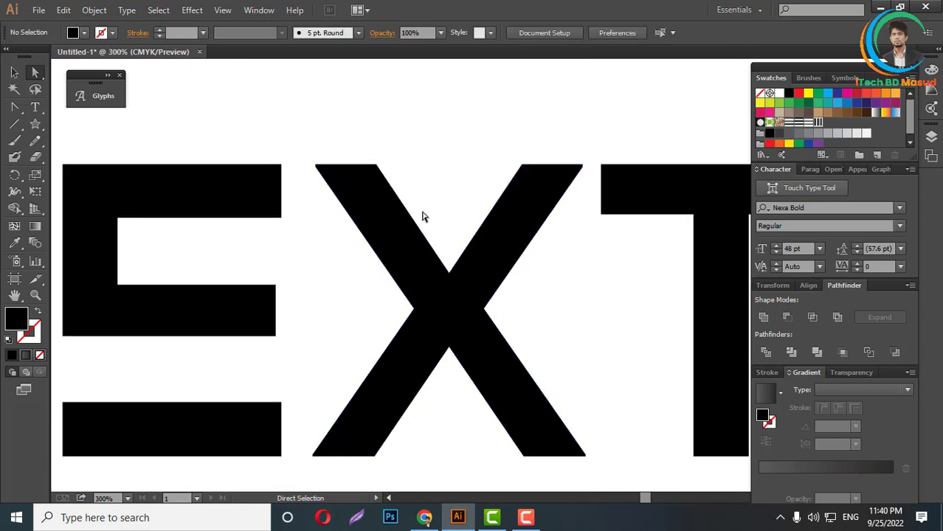
{"action": "scroll", "coordinate": [541, 456], "scroll_direction": "down", "scroll_amount": 3}
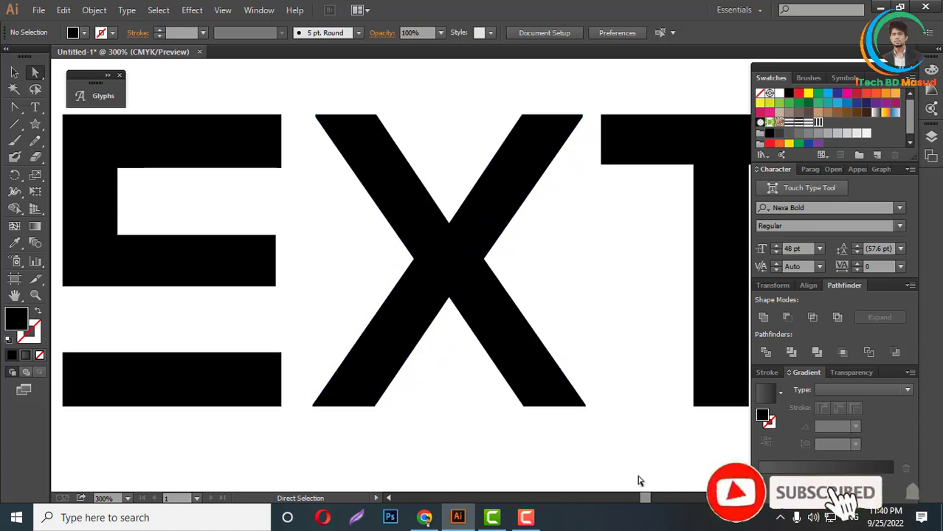
{"action": "left_click", "coordinate": [14, 124]}
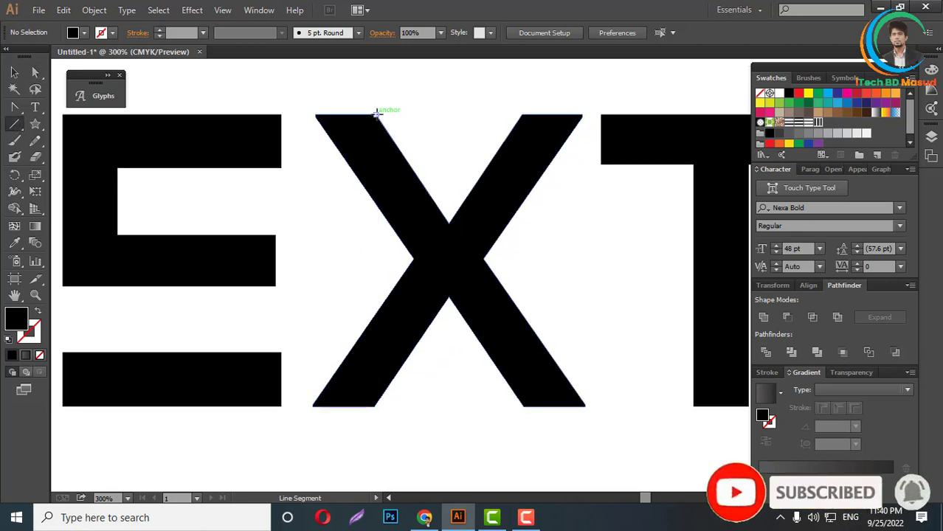
{"action": "mouse_move", "coordinate": [377, 112]}
{"action": "left_mouse_down"}
{"action": "mouse_move", "coordinate": [452, 217]}
{"action": "mouse_move", "coordinate": [447, 234]}
{"action": "mouse_move", "coordinate": [585, 425]}
{"action": "left_mouse_up"}
{"action": "key", "text": "v"}
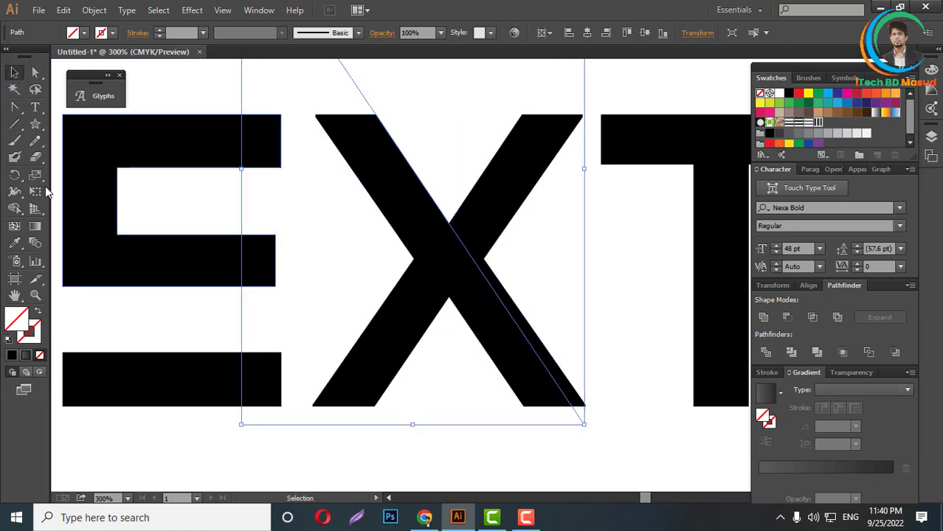
Draw a second diagonal line along the lower inner edge of the X's ascending stroke and lengthen it through the upper right arm
{"action": "left_click", "coordinate": [14, 124]}
{"action": "left_click_drag", "start_coordinate": [446, 296], "coordinate": [378, 406]}
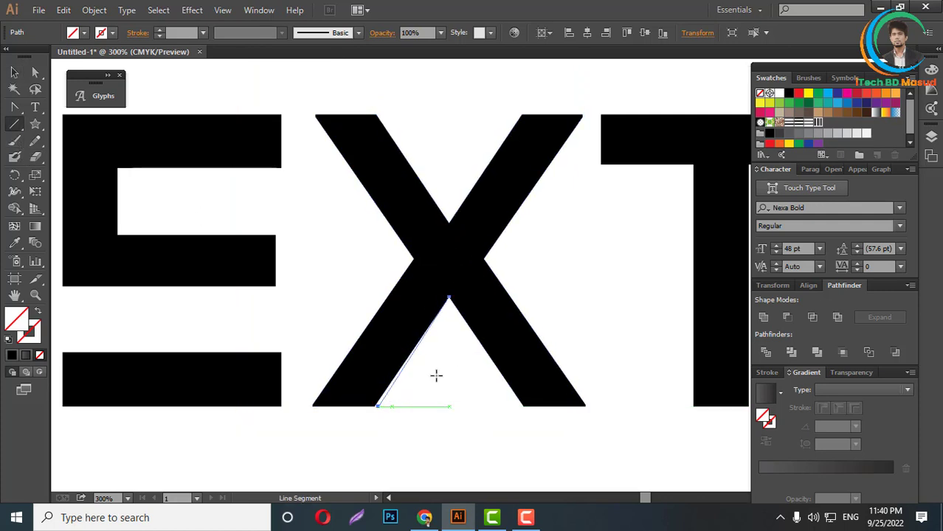
{"action": "key", "text": "ctrl+z"}
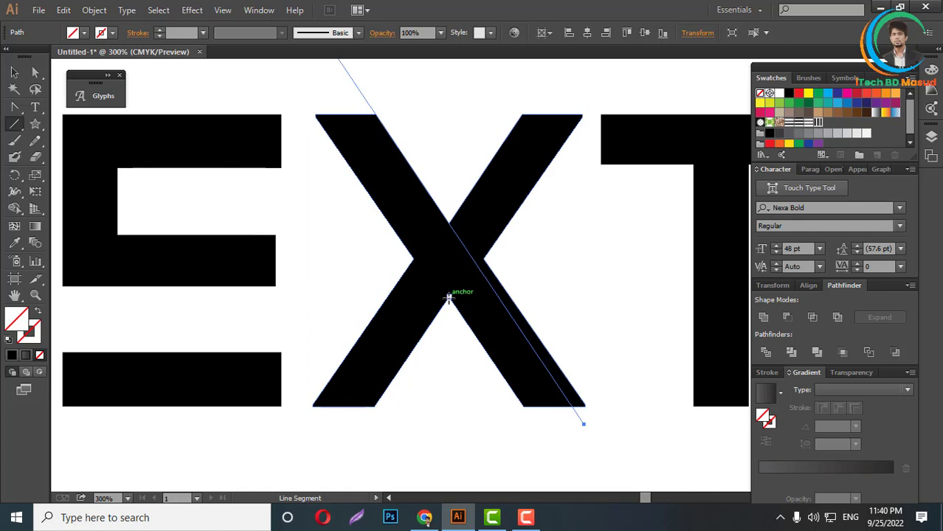
{"action": "left_click_drag", "start_coordinate": [448, 297], "coordinate": [376, 405]}
{"action": "left_click", "coordinate": [14, 72]}
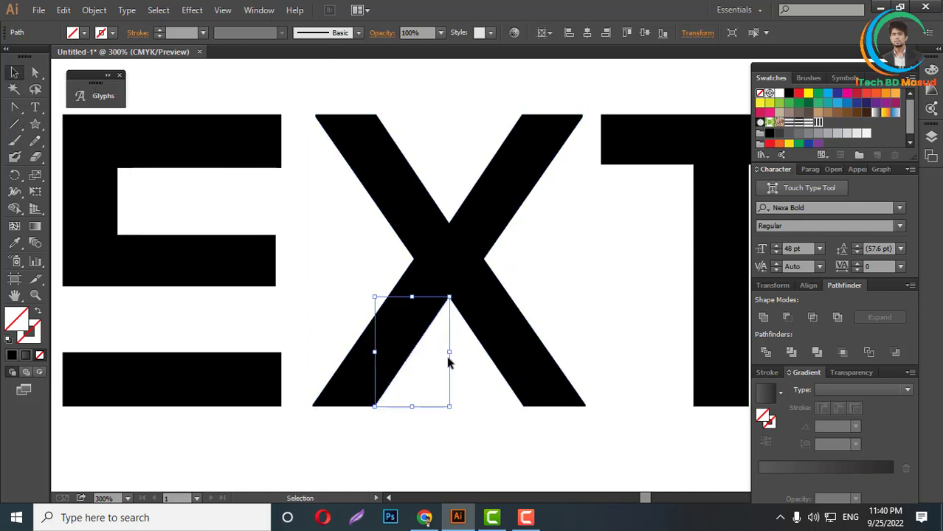
{"action": "left_click_drag", "start_coordinate": [450, 351], "coordinate": [571, 385]}
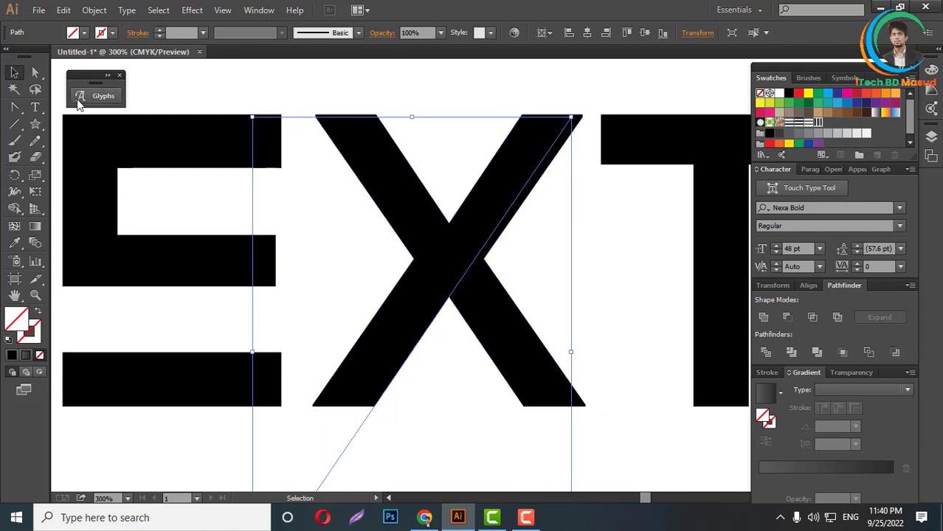
Divide the X along the two diagonal lines and unite the pieces to the right of its left chevron
{"action": "left_click", "coordinate": [35, 73]}
{"action": "left_click_drag", "start_coordinate": [439, 131], "coordinate": [494, 376]}
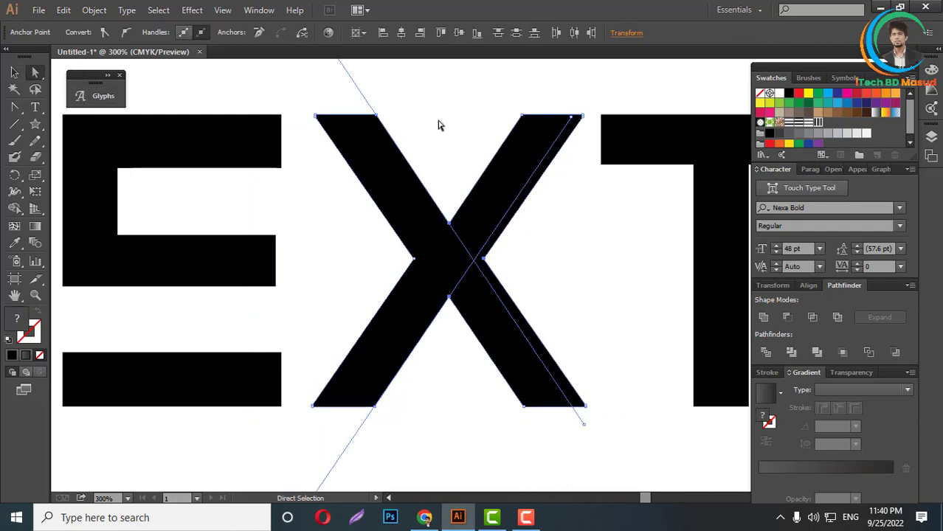
{"action": "left_click", "coordinate": [765, 353]}
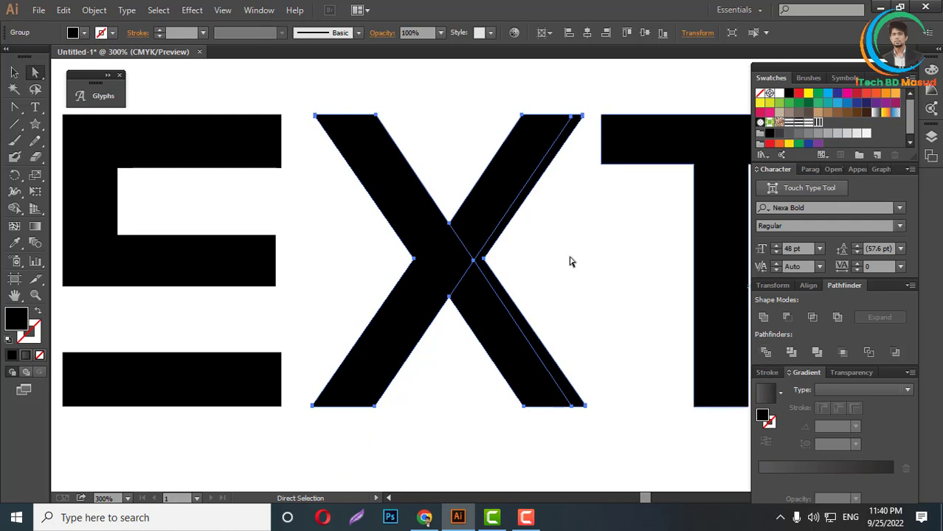
{"action": "left_click", "coordinate": [445, 275]}
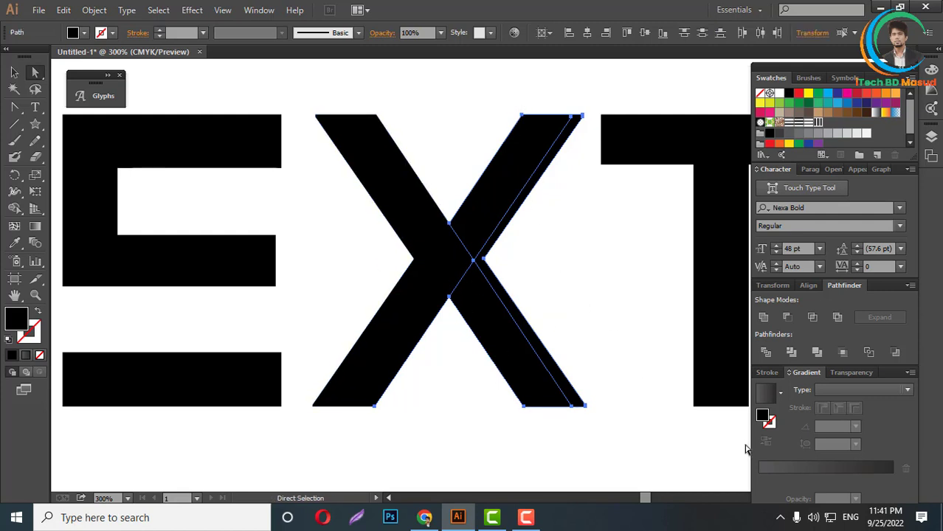
{"action": "left_click", "coordinate": [762, 322]}
{"action": "left_click", "coordinate": [576, 302]}
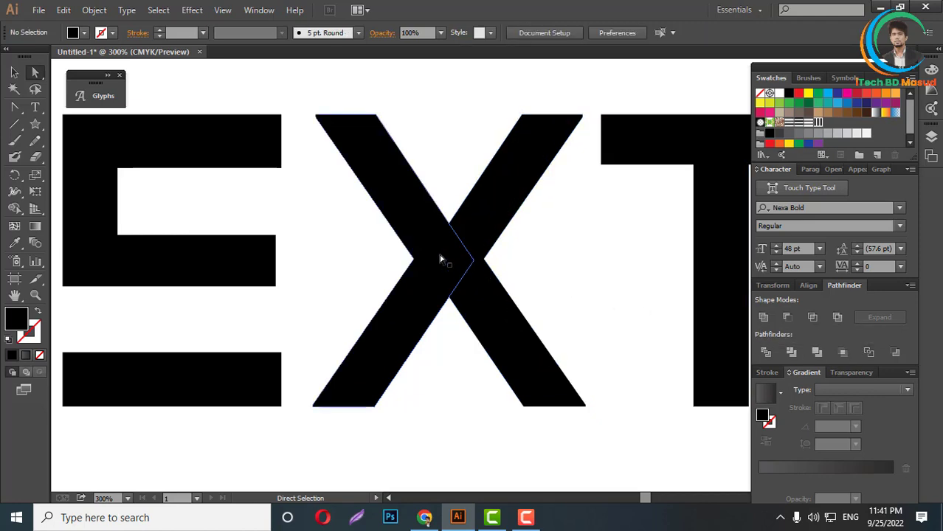
Add an offset path of 6 px with miter joins around the left chevron of the X
{"action": "left_click", "coordinate": [442, 258]}
{"action": "left_click", "coordinate": [94, 10]}
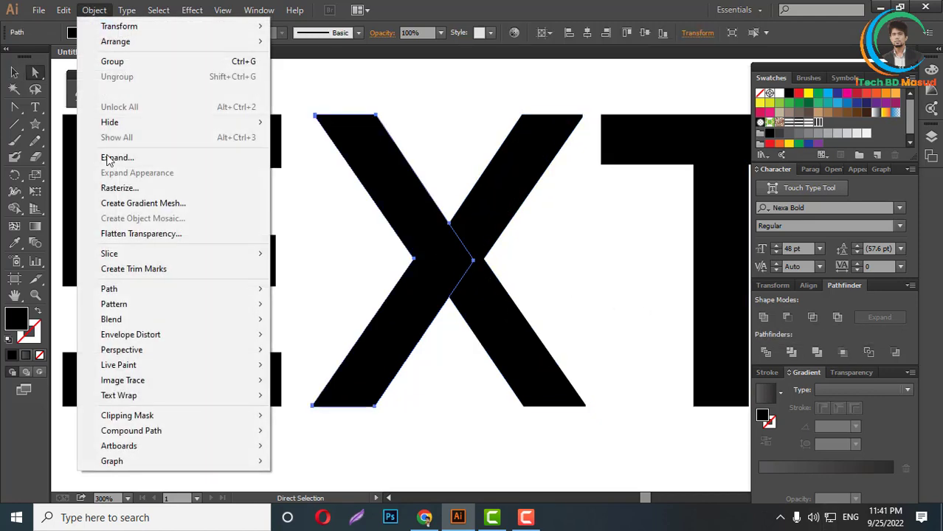
{"action": "mouse_move", "coordinate": [110, 288]}
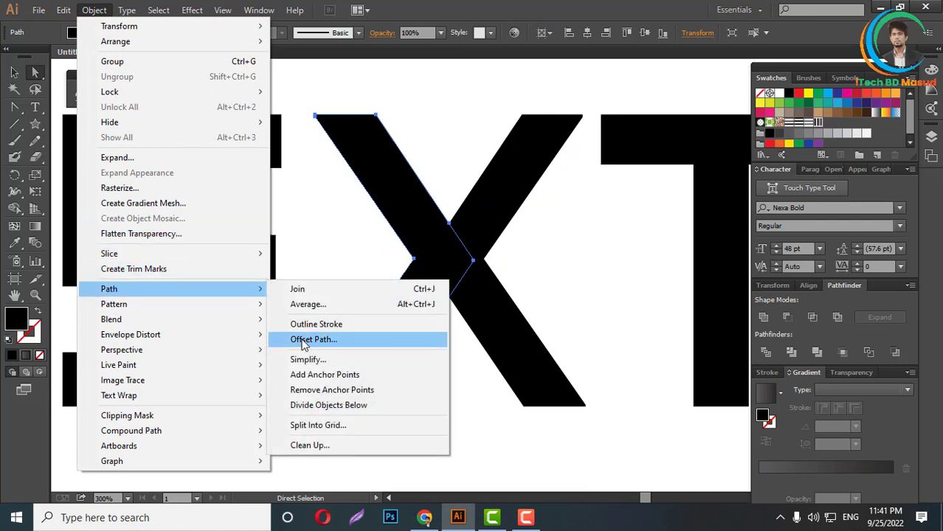
{"action": "left_click", "coordinate": [368, 335]}
{"action": "left_click", "coordinate": [653, 359]}
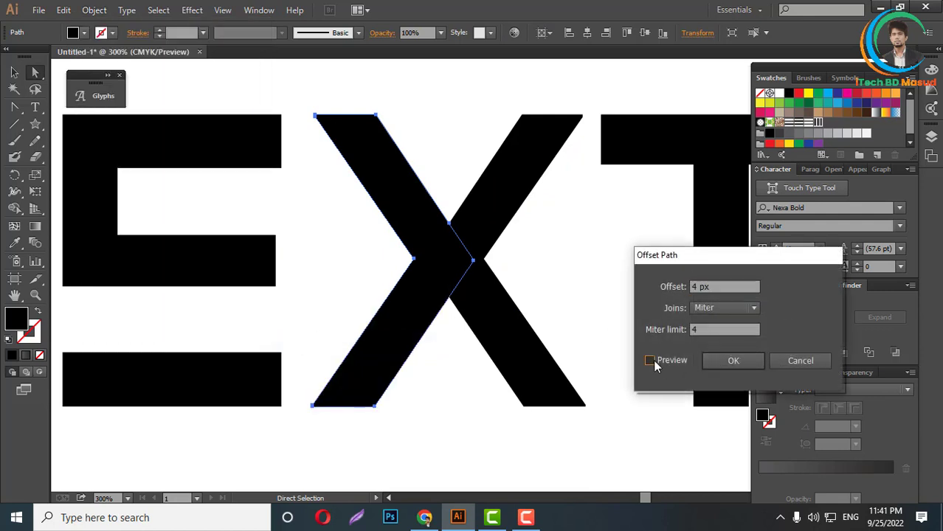
{"action": "scroll", "coordinate": [714, 286], "scroll_direction": "up", "scroll_amount": 3}
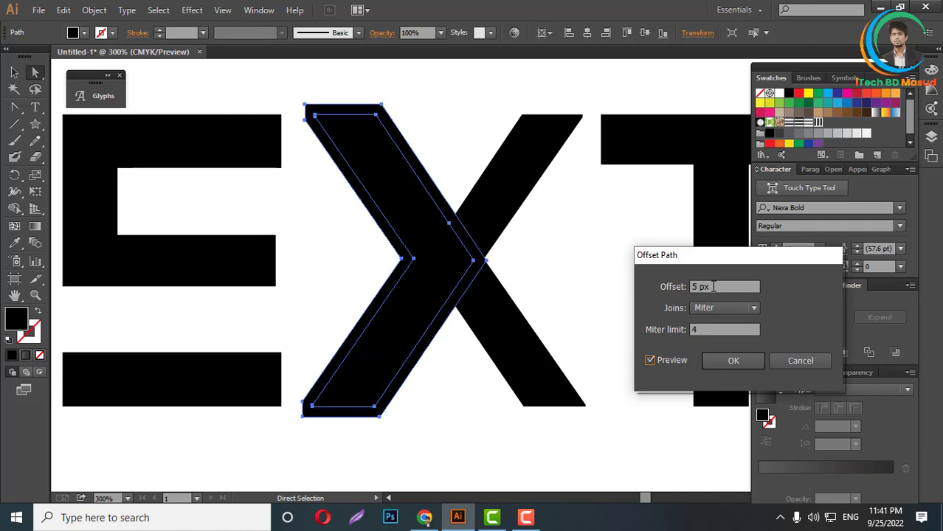
{"action": "scroll", "coordinate": [713, 287], "scroll_direction": "down", "scroll_amount": 1}
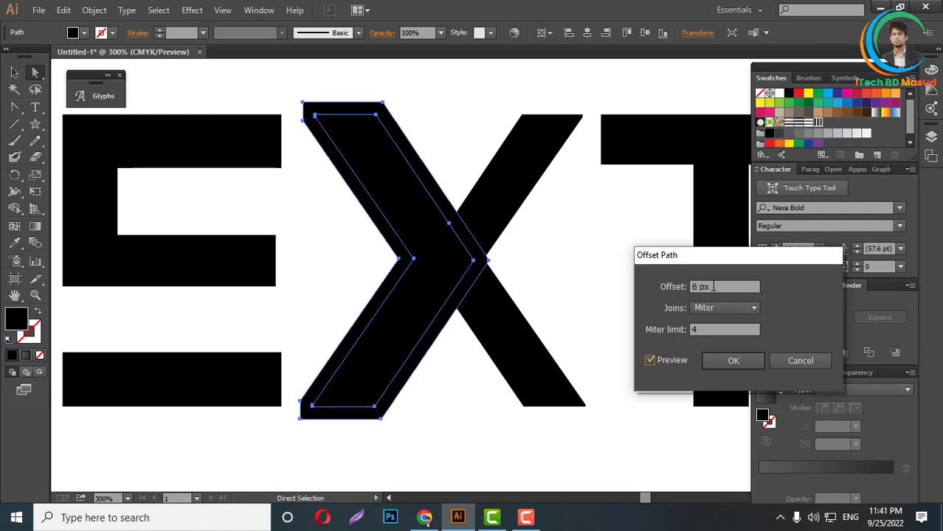
{"action": "left_click", "coordinate": [734, 361]}
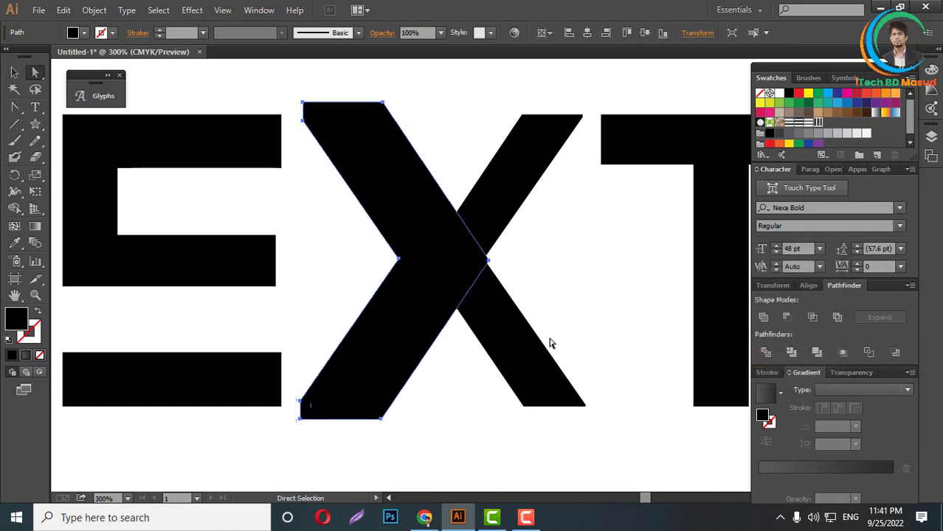
Divide the X's right arms with the offset shape and delete the offset pieces to leave a gap beside the chevron
{"action": "left_click", "coordinate": [529, 348]}
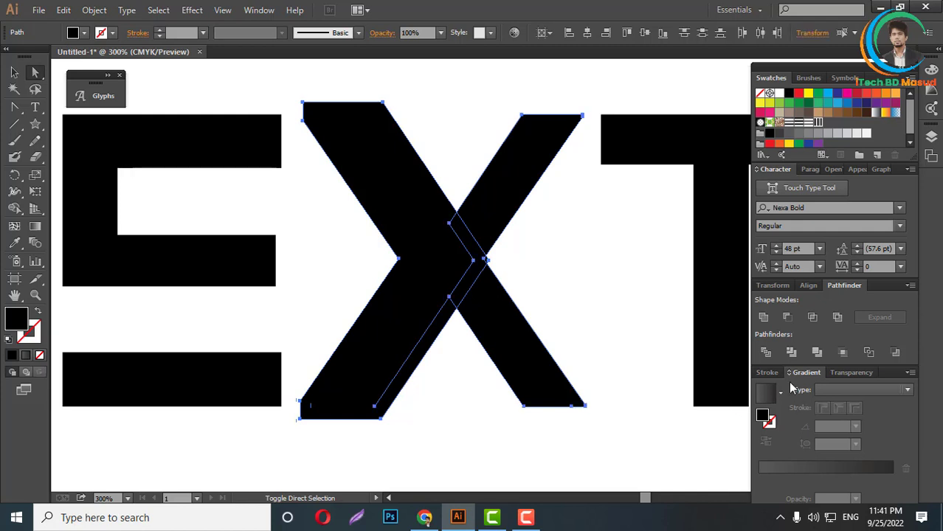
{"action": "left_click", "coordinate": [767, 355]}
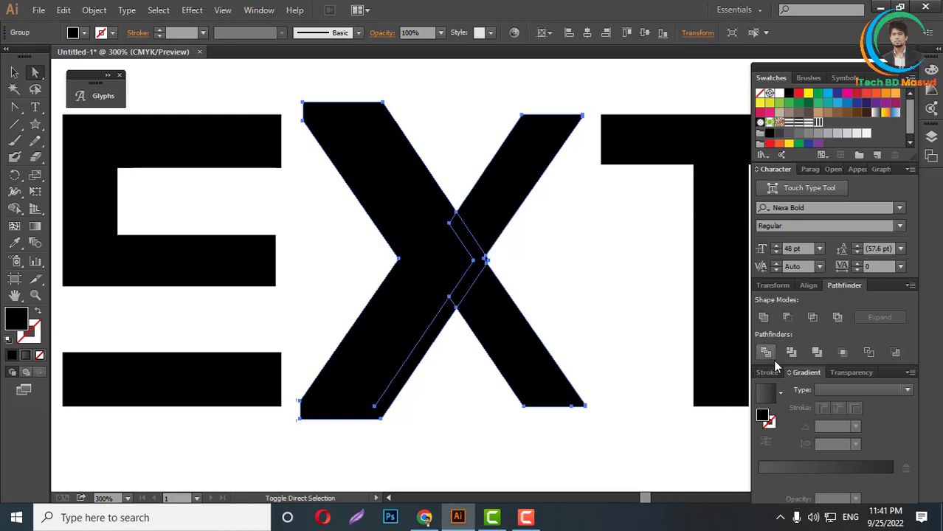
{"action": "left_click", "coordinate": [520, 348], "text": "shift"}
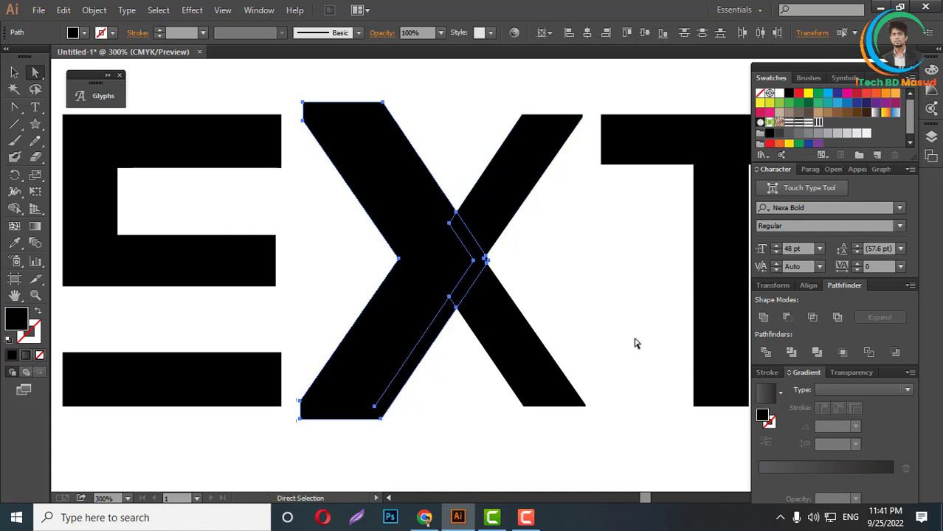
{"action": "key", "text": "Delete"}
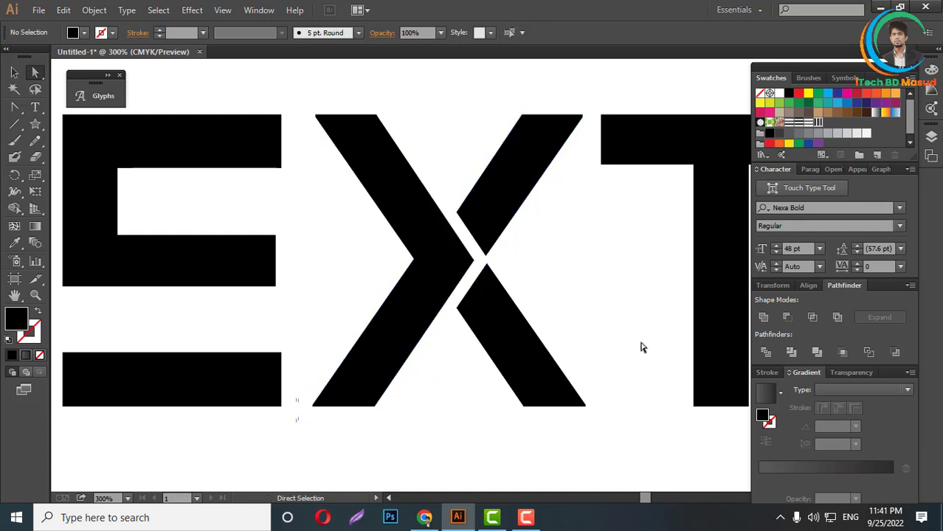
Extend the E's middle bar to the right into the X's chevron to form an arrow, and deselect it
{"action": "scroll", "coordinate": [533, 306], "scroll_direction": "down", "scroll_amount": 6}
{"action": "scroll", "coordinate": [518, 304], "scroll_direction": "up", "scroll_amount": 6}
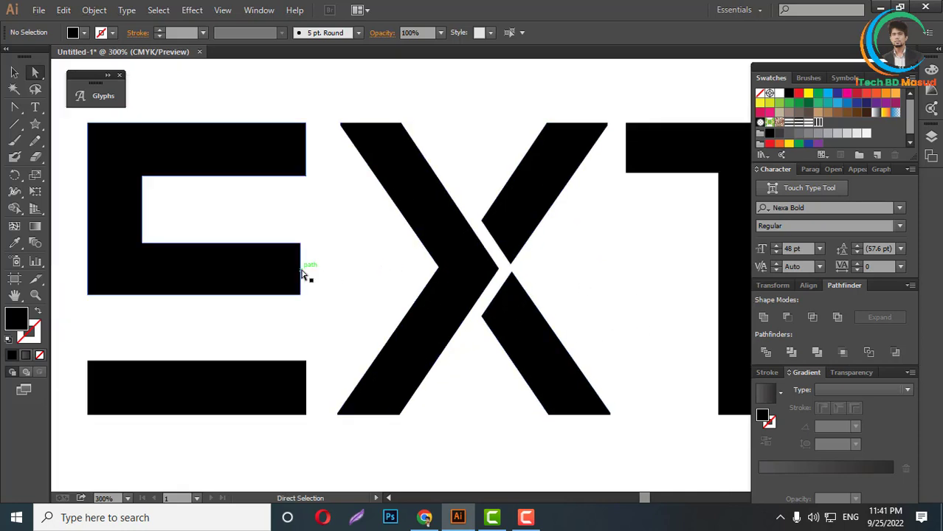
{"action": "left_click_drag", "start_coordinate": [303, 273], "coordinate": [450, 273]}
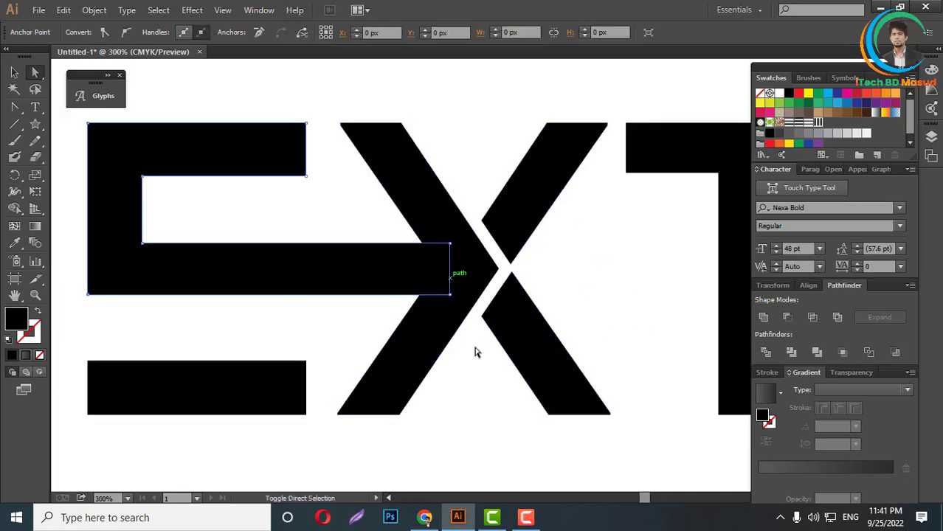
{"action": "left_click", "coordinate": [526, 280]}
Group all the shapes of the NEXT wordmark and deselect the group
{"action": "scroll", "coordinate": [498, 300], "scroll_direction": "down", "scroll_amount": 5}
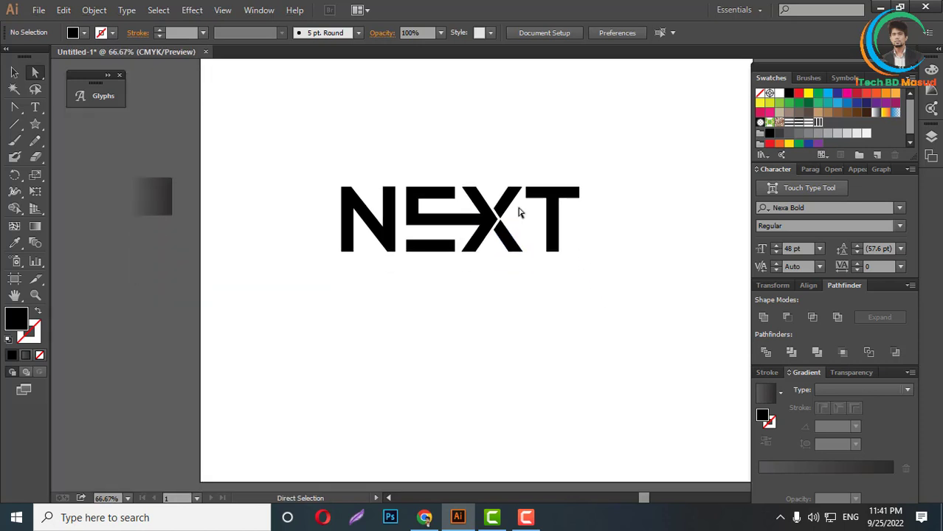
{"action": "left_click", "coordinate": [14, 72]}
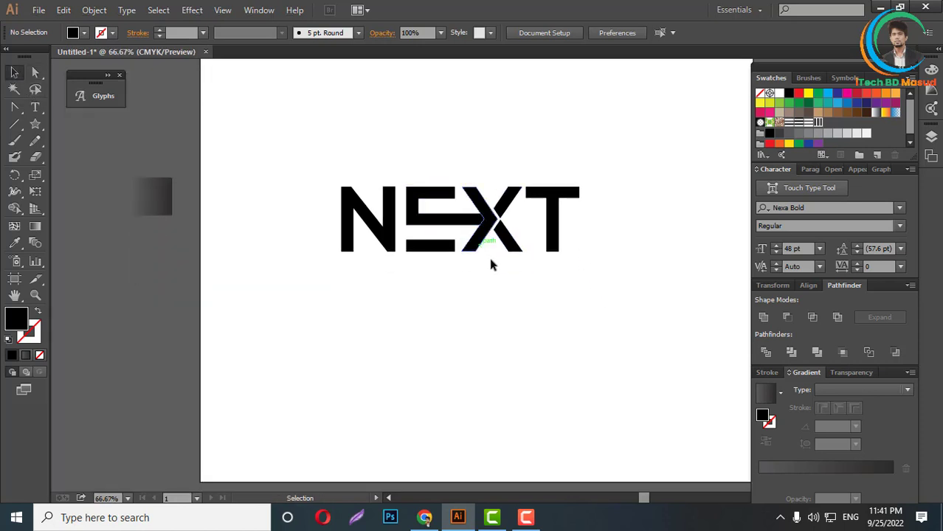
{"action": "scroll", "coordinate": [490, 263], "scroll_direction": "up", "scroll_amount": 1}
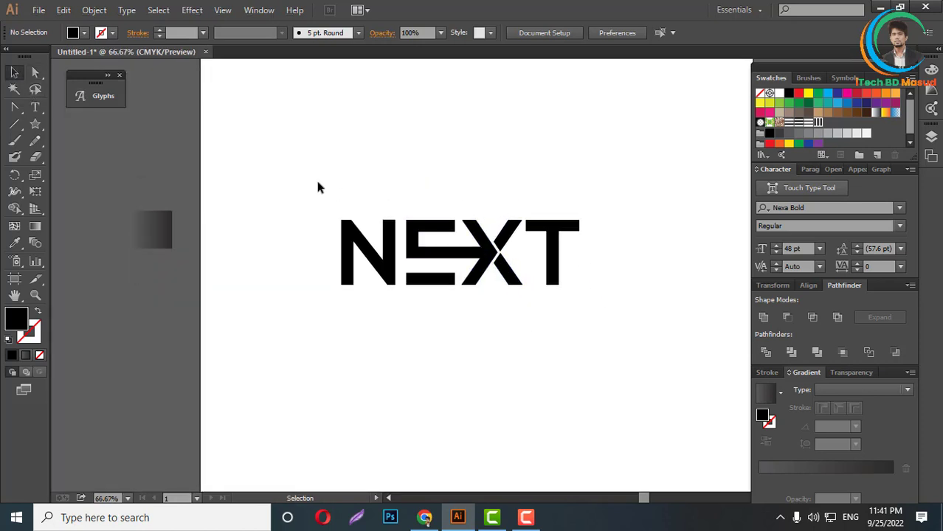
{"action": "left_click_drag", "start_coordinate": [308, 199], "coordinate": [601, 354]}
{"action": "scroll", "coordinate": [426, 286], "scroll_direction": "down", "scroll_amount": 3}
{"action": "right_click", "coordinate": [418, 271]}
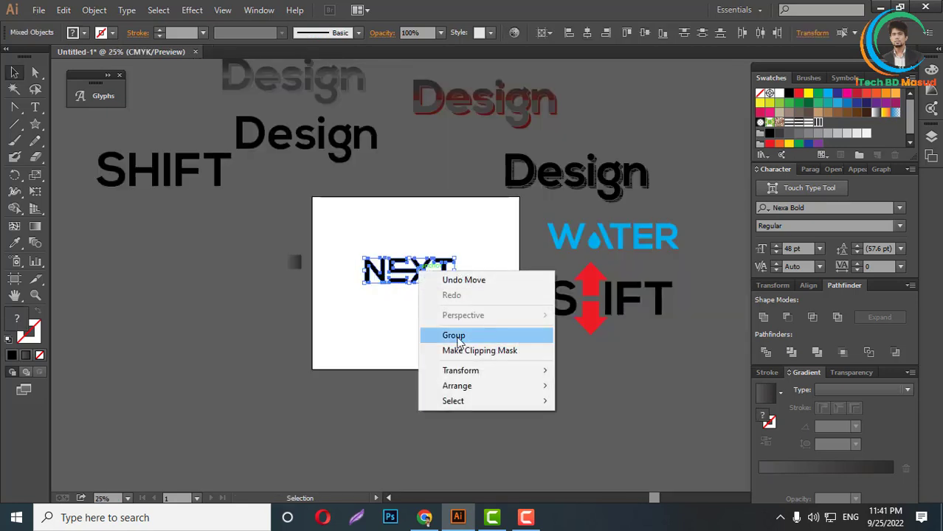
{"action": "left_click", "coordinate": [455, 336]}
{"action": "key", "text": "ctrl+1"}
{"action": "left_click", "coordinate": [427, 368]}
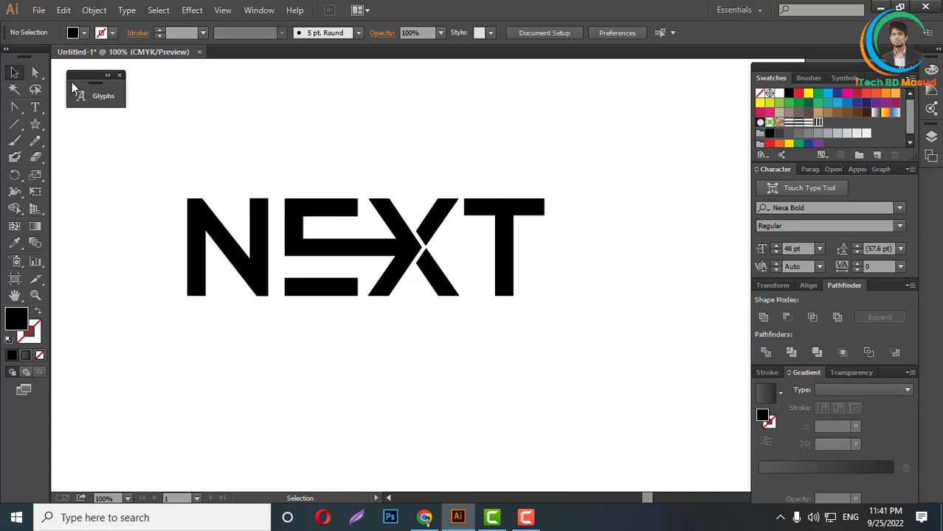
Fill the arrow formed by the E's upper part and the X's left chevron with green, and deselect it
{"action": "left_click", "coordinate": [36, 72]}
{"action": "left_click_drag", "start_coordinate": [351, 176], "coordinate": [405, 265]}
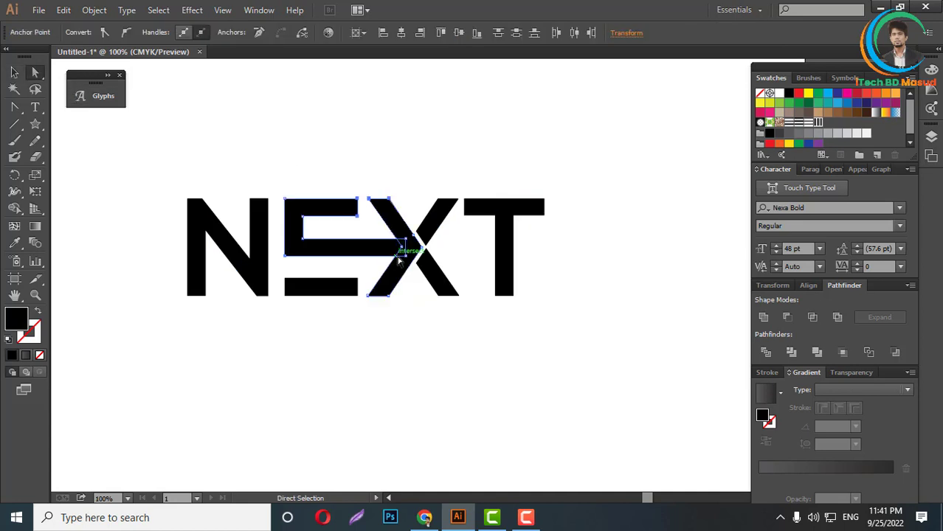
{"action": "left_click", "coordinate": [809, 94]}
{"action": "left_click", "coordinate": [817, 92]}
{"action": "left_click", "coordinate": [681, 236]}
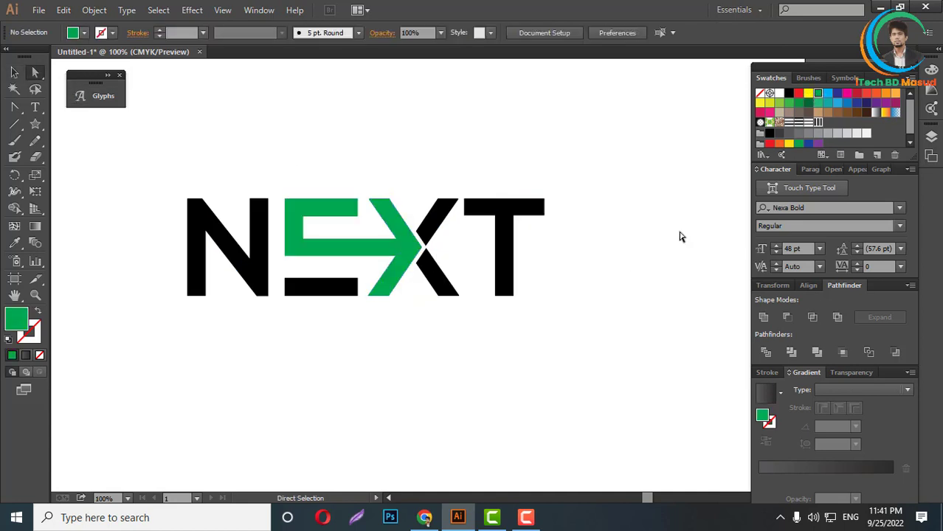
Move the NEXT wordmark off the artboard to the area below the finished SHIFT wordmark
{"action": "left_click", "coordinate": [14, 72]}
{"action": "scroll", "coordinate": [509, 236], "scroll_direction": "down", "scroll_amount": 2}
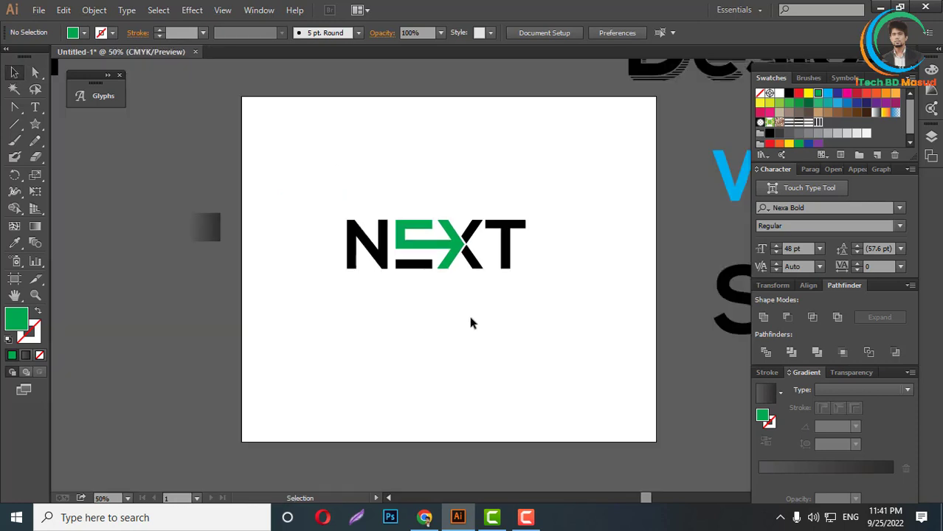
{"action": "left_click", "coordinate": [500, 271]}
{"action": "scroll", "coordinate": [409, 255], "scroll_direction": "down", "scroll_amount": 1}
{"action": "left_click_drag", "start_coordinate": [427, 258], "coordinate": [635, 356]}
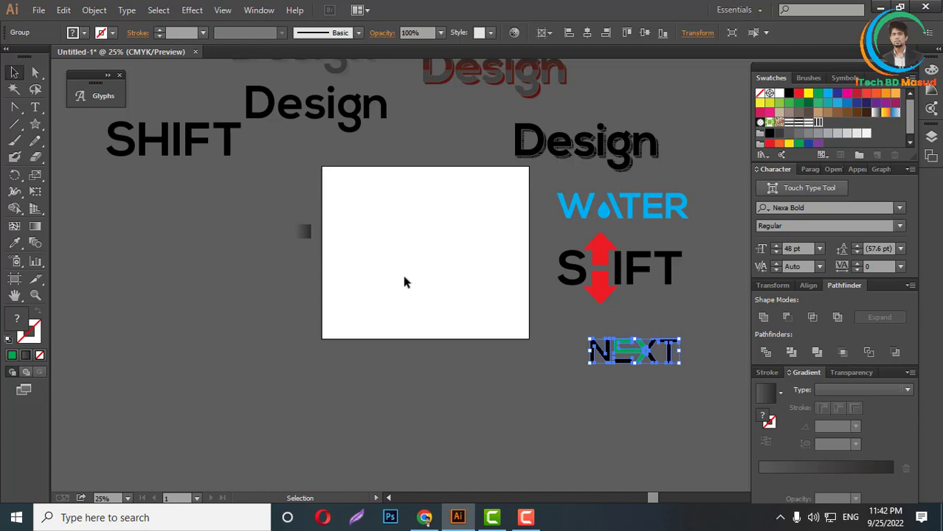
Add the text LINK on the empty artboard in Nexa Bold at 48 pt
{"action": "scroll", "coordinate": [381, 268], "scroll_direction": "up", "scroll_amount": 3}
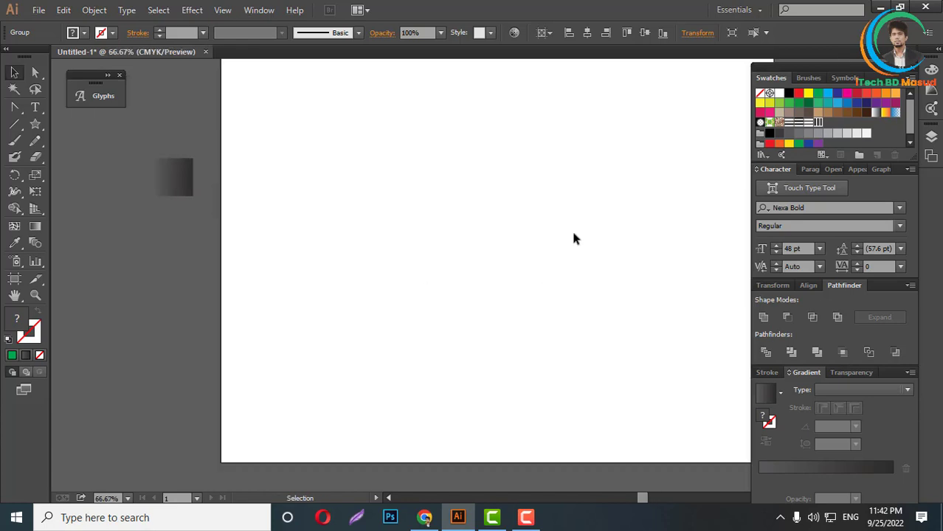
{"action": "left_click", "coordinate": [34, 107]}
{"action": "left_click", "coordinate": [382, 266]}
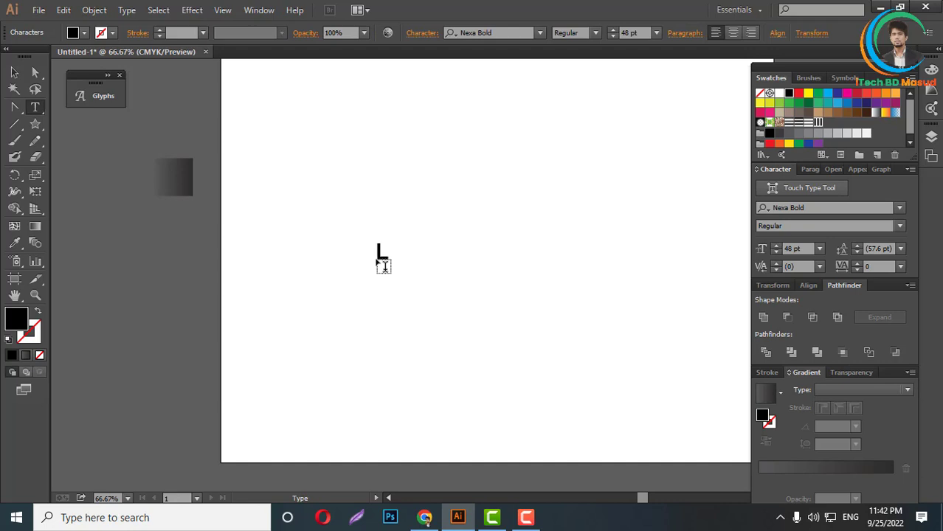
{"action": "type", "text": "LINK"}
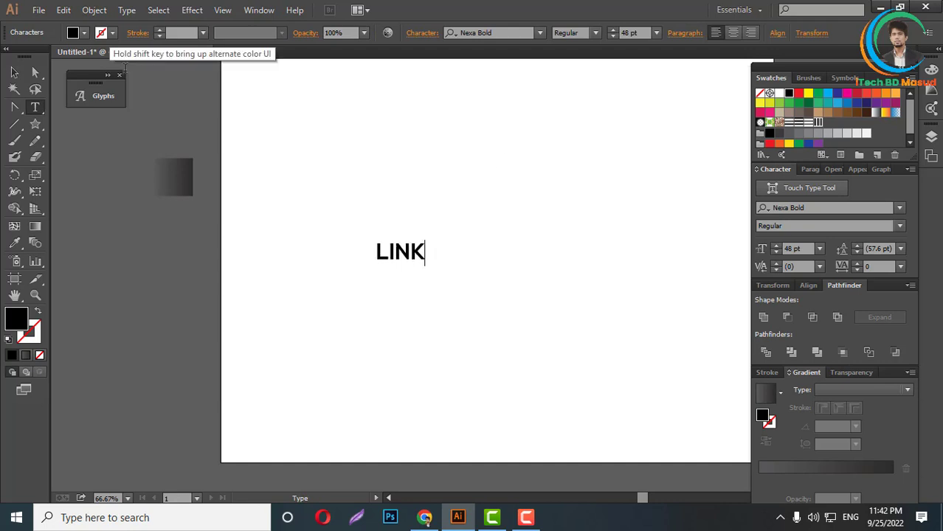
{"action": "left_click", "coordinate": [14, 72]}
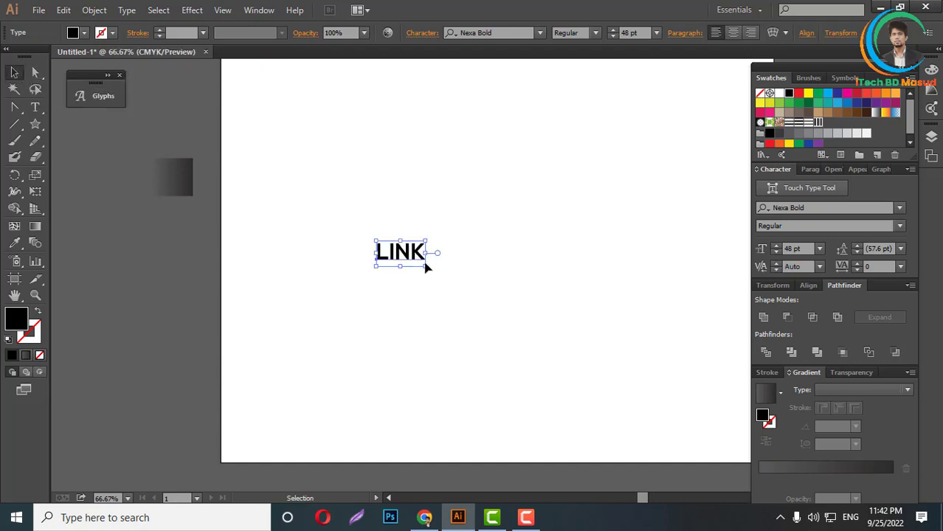
Scale the LINK text up proportionally to about 222 pt and reposition it on the artboard
{"action": "left_click", "coordinate": [424, 266]}
{"action": "left_click", "coordinate": [425, 262]}
{"action": "left_click_drag", "start_coordinate": [427, 264], "coordinate": [520, 311]}
{"action": "left_click_drag", "start_coordinate": [442, 279], "coordinate": [525, 280]}
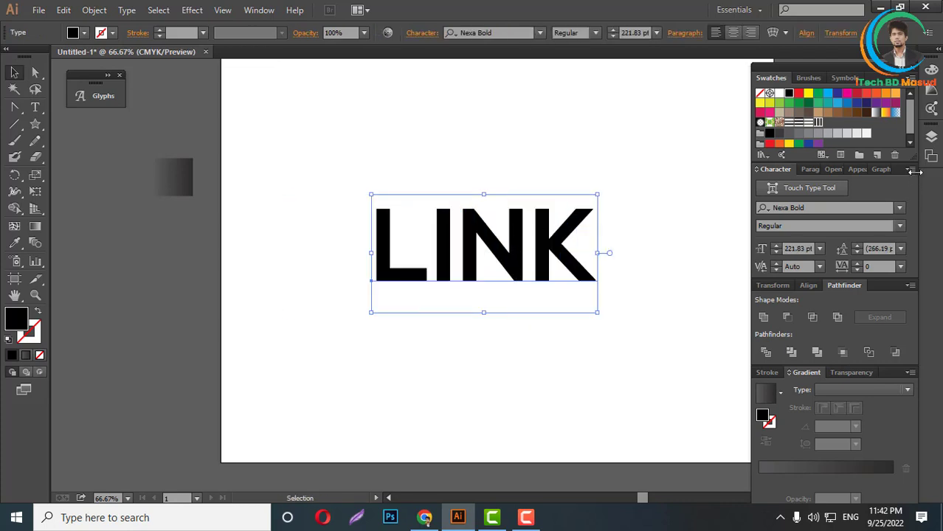
Turn off All Caps for the LINK text
{"action": "left_click", "coordinate": [911, 169]}
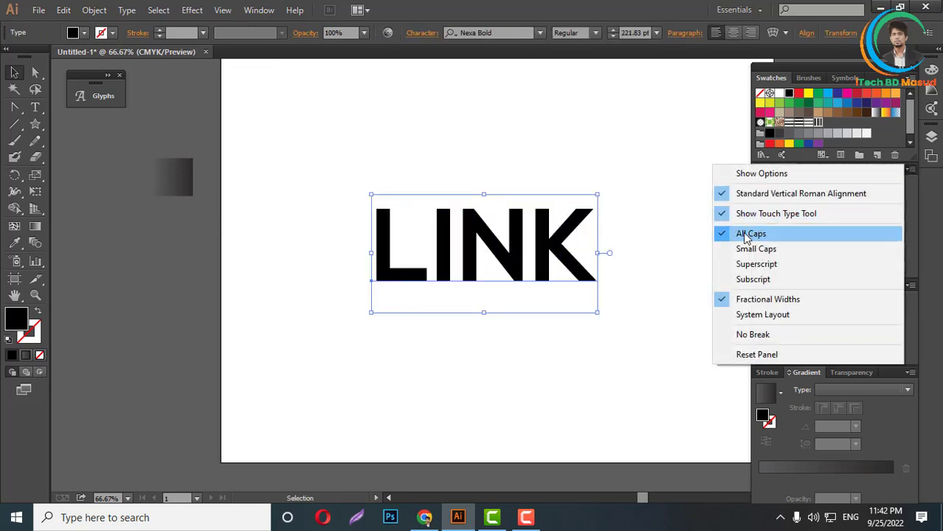
{"action": "left_click", "coordinate": [745, 233]}
{"action": "scroll", "coordinate": [514, 295], "scroll_direction": "down", "scroll_amount": 1}
{"action": "scroll", "coordinate": [562, 246], "scroll_direction": "up", "scroll_amount": 1}
{"action": "scroll", "coordinate": [530, 272], "scroll_direction": "down", "scroll_amount": 3, "text": "alt"}
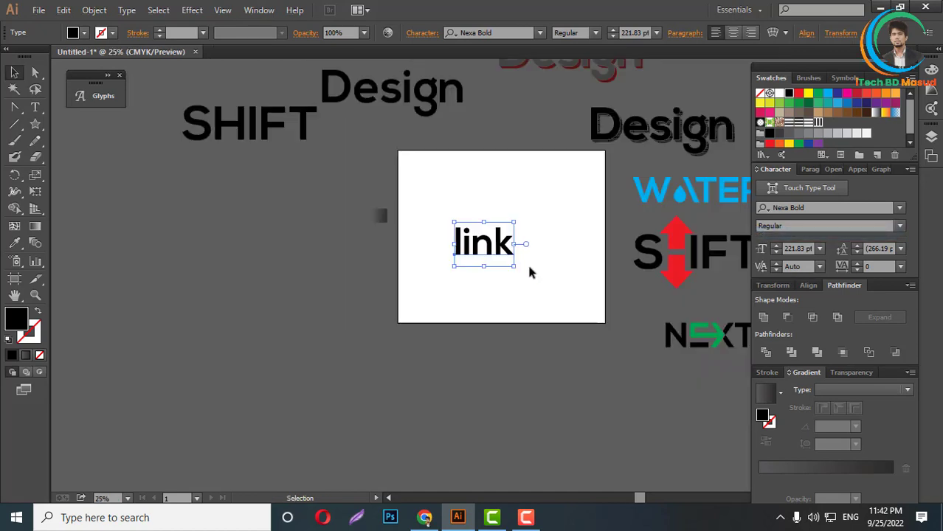
{"action": "scroll", "coordinate": [516, 264], "scroll_direction": "up", "scroll_amount": 2, "text": "alt"}
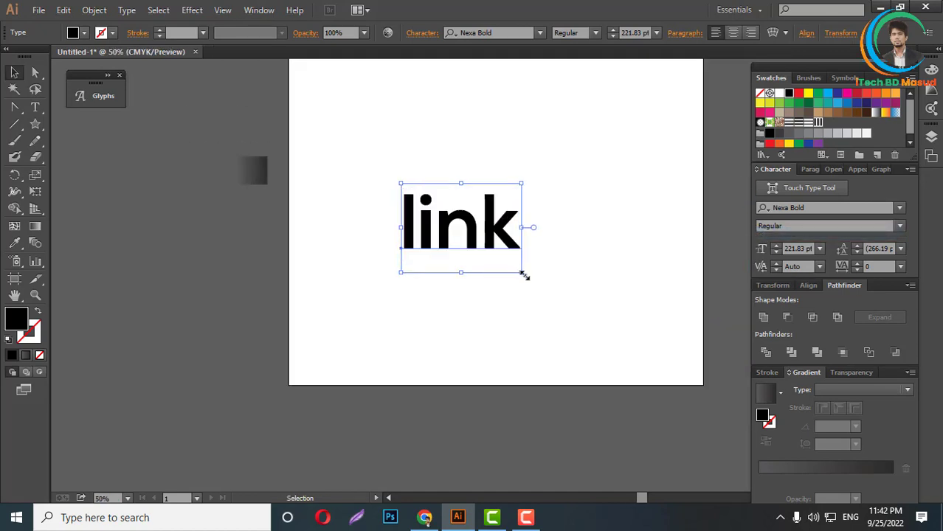
Enlarge the link text to about 347 pt, convert it to outlines and deselect it
{"action": "left_click_drag", "start_coordinate": [524, 273], "coordinate": [555, 299]}
{"action": "left_click_drag", "start_coordinate": [425, 242], "coordinate": [453, 212]}
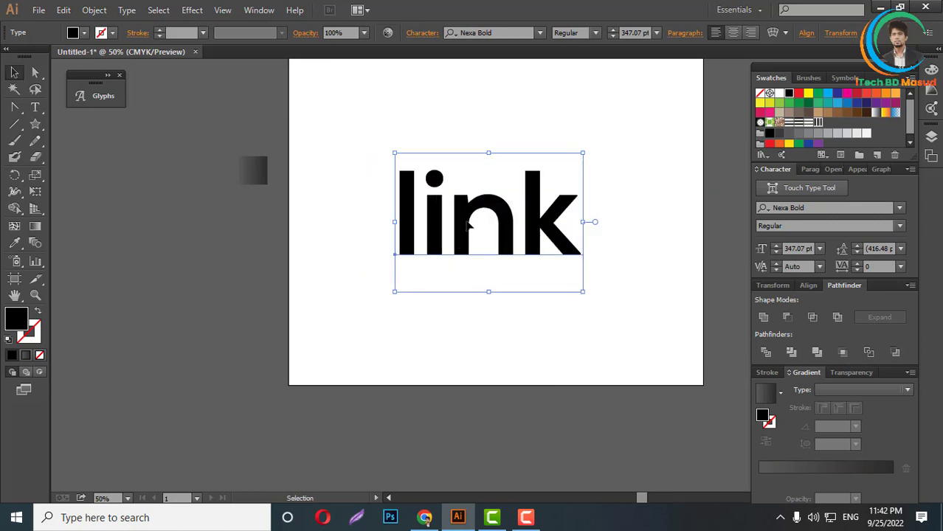
{"action": "scroll", "coordinate": [463, 244], "scroll_direction": "up", "scroll_amount": 2, "text": "alt"}
{"action": "right_click", "coordinate": [455, 214]}
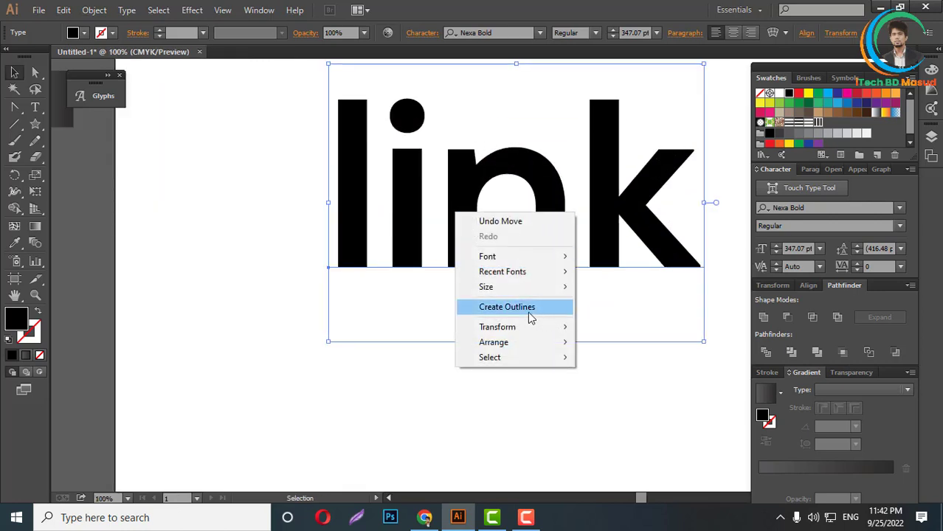
{"action": "left_click", "coordinate": [501, 307]}
{"action": "left_click", "coordinate": [512, 375]}
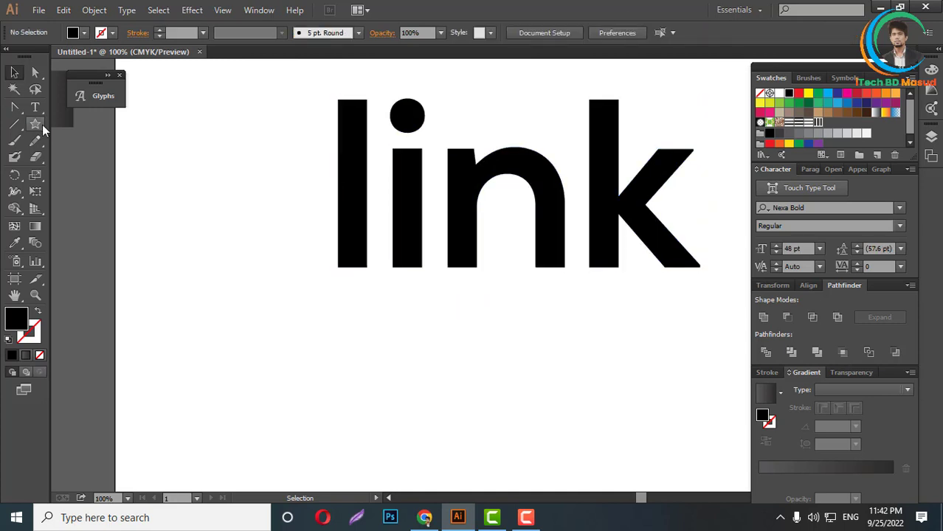
Draw a small, narrow vertical rounded rectangle in the empty space to the left of the letter l
{"action": "left_click_drag", "start_coordinate": [42, 124], "coordinate": [88, 139]}
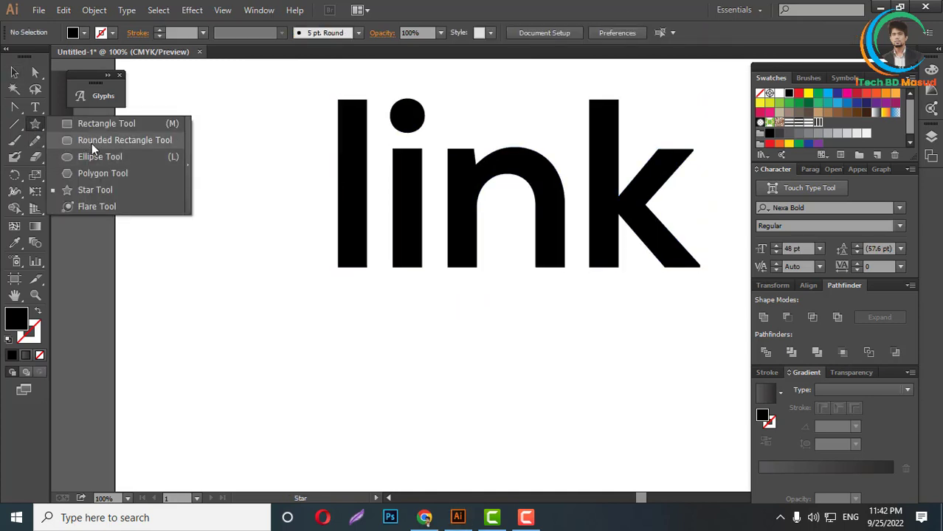
{"action": "left_click_drag", "start_coordinate": [94, 148], "coordinate": [94, 144]}
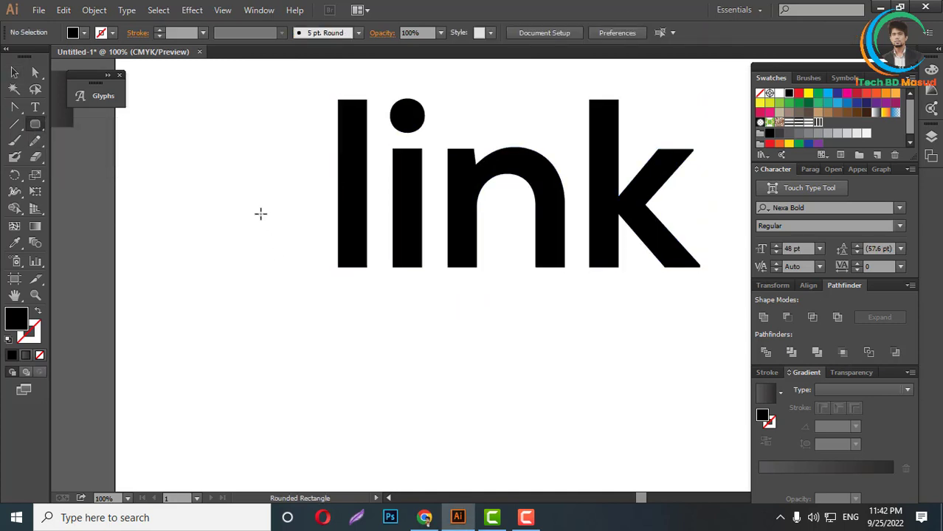
{"action": "left_click_drag", "start_coordinate": [245, 183], "coordinate": [291, 275]}
{"action": "key", "text": "ctrl+z"}
{"action": "scroll", "coordinate": [261, 245], "scroll_direction": "up", "scroll_amount": 6}
{"action": "left_click_drag", "start_coordinate": [246, 132], "coordinate": [295, 337]}
{"action": "scroll", "coordinate": [252, 241], "scroll_direction": "down", "scroll_amount": 4}
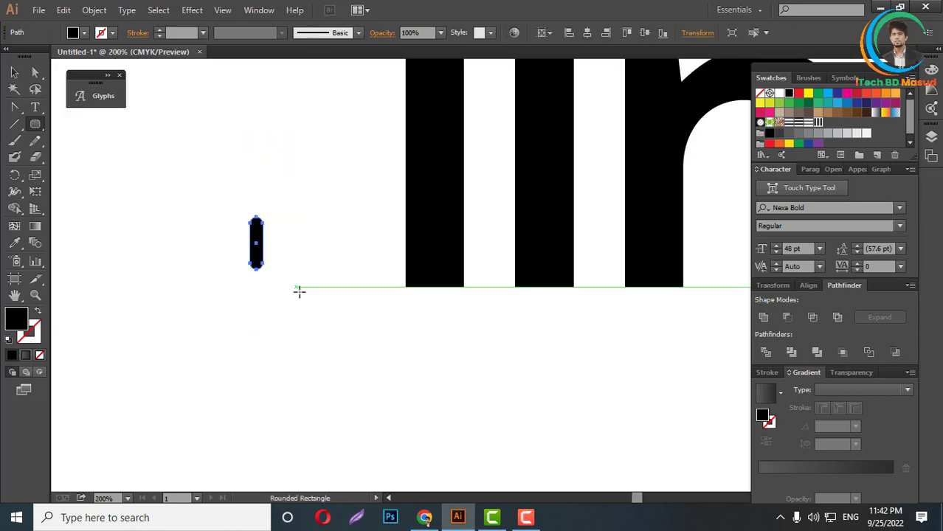
Swap the rounded rectangle's fill and stroke, and set its stroke weight to 9 pt
{"action": "left_click", "coordinate": [38, 312]}
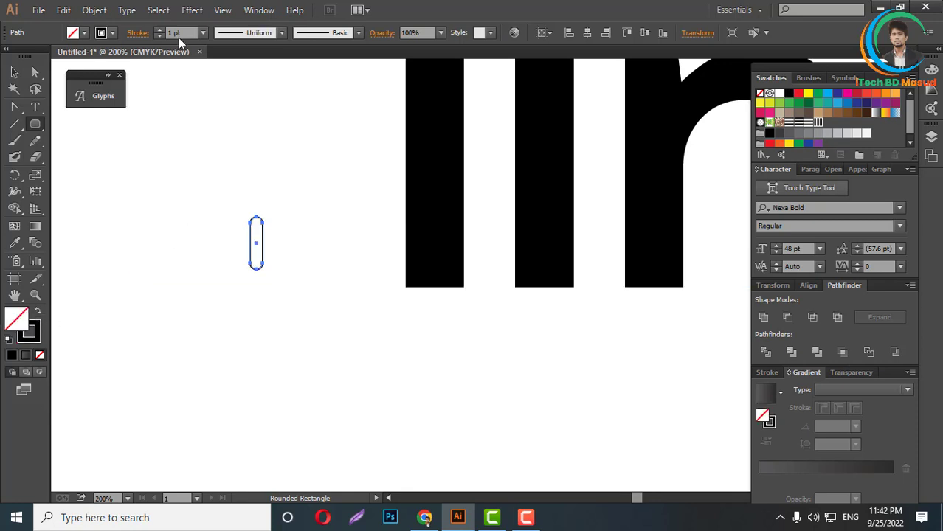
{"action": "key", "text": "Up"}
{"action": "key", "text": "Up"}
{"action": "key", "text": "Up"}
{"action": "key", "text": "Up"}
{"action": "key", "text": "Up"}
{"action": "key", "text": "Up"}
{"action": "key", "text": "Up"}
{"action": "key", "text": "Up"}
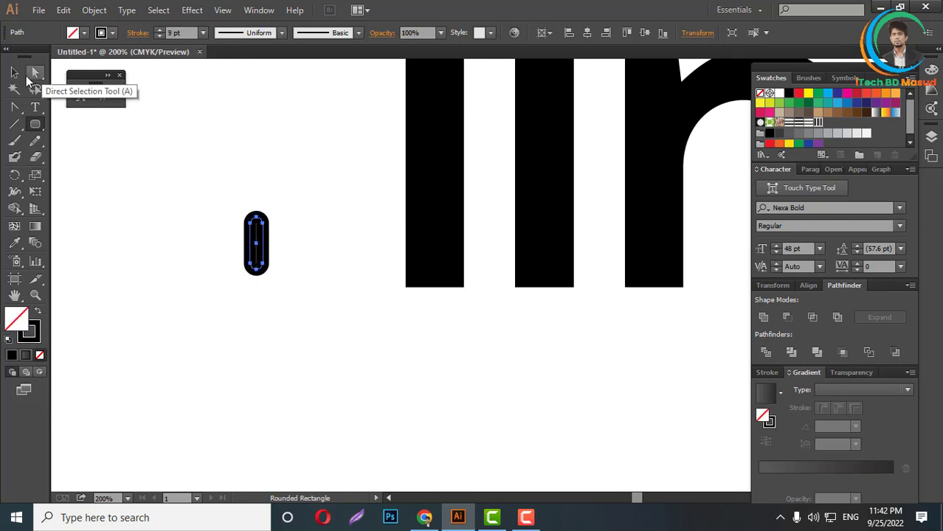
Scale up the rounded rectangle and position it so its sides run along the stems of the i and n
{"action": "left_click", "coordinate": [14, 73]}
{"action": "scroll", "coordinate": [272, 145], "scroll_direction": "down", "scroll_amount": 2}
{"action": "left_click_drag", "start_coordinate": [270, 211], "coordinate": [478, 318]}
{"action": "left_click", "coordinate": [295, 353]}
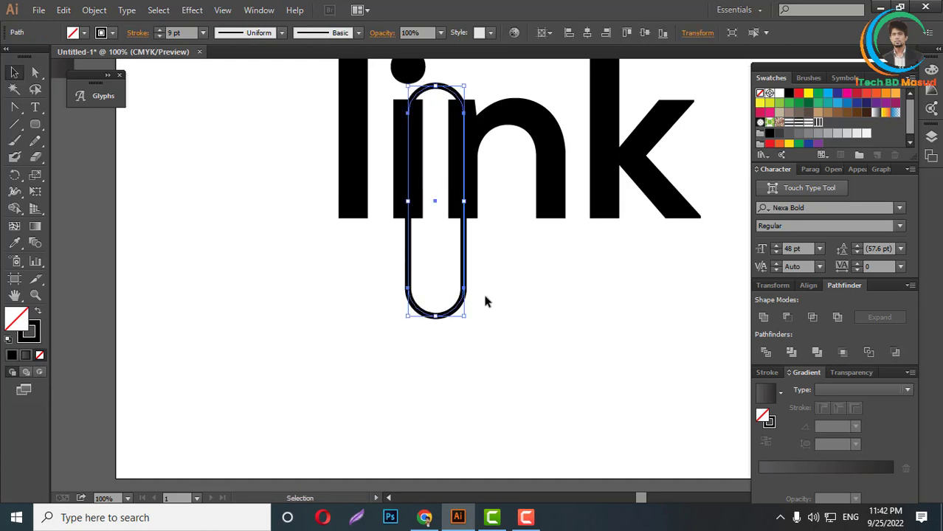
Nudge the rounded rectangle upward until its lower curve sits just beneath the stems of the i and n
{"action": "key", "text": "Up"}
{"action": "key", "text": "Up"}
{"action": "key", "text": "Up"}
{"action": "key", "text": "Up"}
{"action": "key", "text": "Up"}
{"action": "key", "text": "Up"}
{"action": "key", "text": "Up"}
{"action": "key", "text": "Up"}
{"action": "key", "text": "Up"}
{"action": "key", "text": "Up"}
{"action": "key", "text": "Up"}
{"action": "key", "text": "Up"}
{"action": "key", "text": "Up"}
{"action": "key", "text": "Up"}
{"action": "key", "text": "Up"}
{"action": "key", "text": "Up"}
{"action": "key", "text": "Up"}
{"action": "key", "text": "Up"}
{"action": "key", "text": "Up"}
{"action": "key", "text": "Up"}
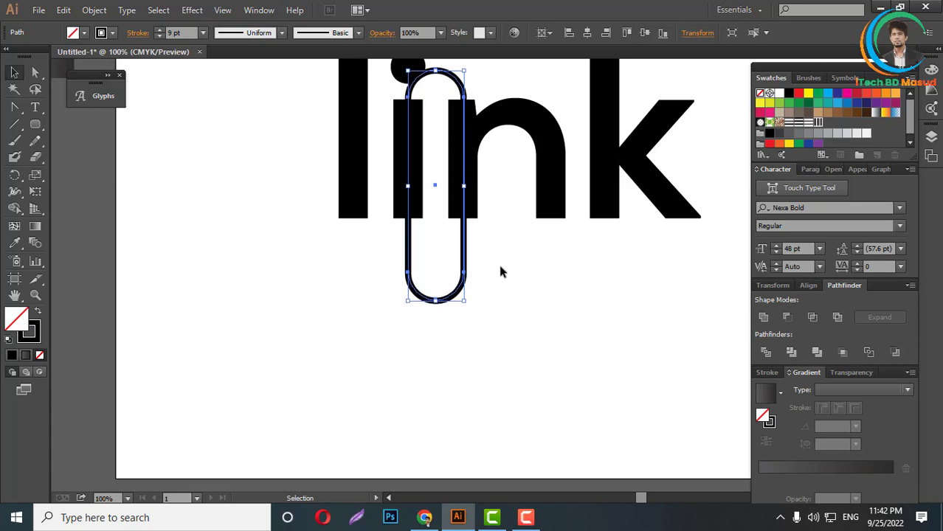
{"action": "key", "text": "Up"}
{"action": "key", "text": "Up"}
{"action": "key", "text": "Up"}
{"action": "key", "text": "Up"}
{"action": "key", "text": "Up"}
{"action": "key", "text": "Up"}
{"action": "key", "text": "Up"}
{"action": "key", "text": "Up"}
{"action": "key", "text": "Up"}
{"action": "key", "text": "Up"}
{"action": "key", "text": "Up"}
{"action": "key", "text": "Up"}
{"action": "key", "text": "Up"}
{"action": "key", "text": "Up"}
{"action": "key", "text": "Up"}
{"action": "key", "text": "Up"}
{"action": "key", "text": "Up"}
{"action": "key", "text": "Up"}
{"action": "key", "text": "Up"}
{"action": "key", "text": "Up"}
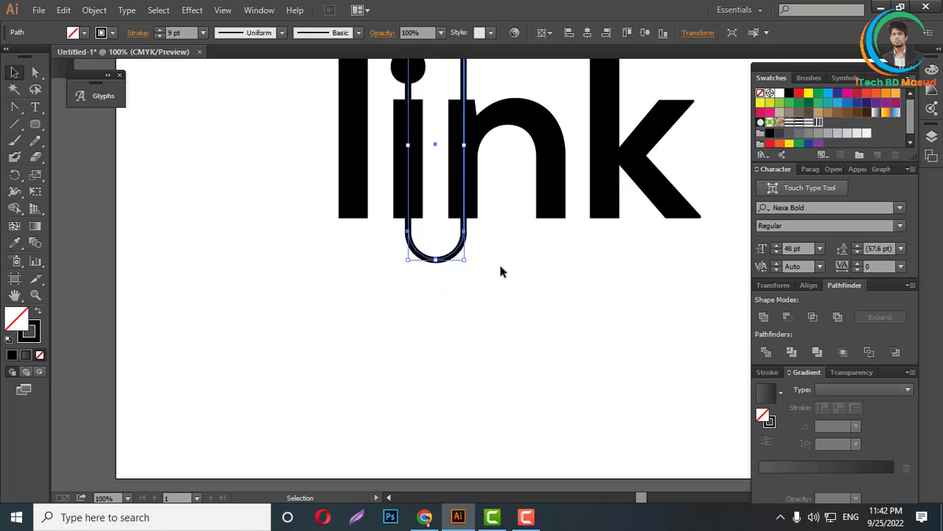
{"action": "key", "text": "Up"}
{"action": "key", "text": "Up"}
{"action": "key", "text": "Up"}
{"action": "key", "text": "Up"}
{"action": "key", "text": "Up"}
{"action": "key", "text": "Up"}
{"action": "key", "text": "Up"}
{"action": "key", "text": "Up"}
{"action": "key", "text": "Up"}
{"action": "key", "text": "Up"}
{"action": "key", "text": "Up"}
{"action": "key", "text": "Up"}
{"action": "key", "text": "Up"}
{"action": "key", "text": "Up"}
{"action": "key", "text": "Up"}
{"action": "key", "text": "Up"}
{"action": "key", "text": "Up"}
{"action": "key", "text": "Up"}
{"action": "key", "text": "Up"}
{"action": "key", "text": "Up"}
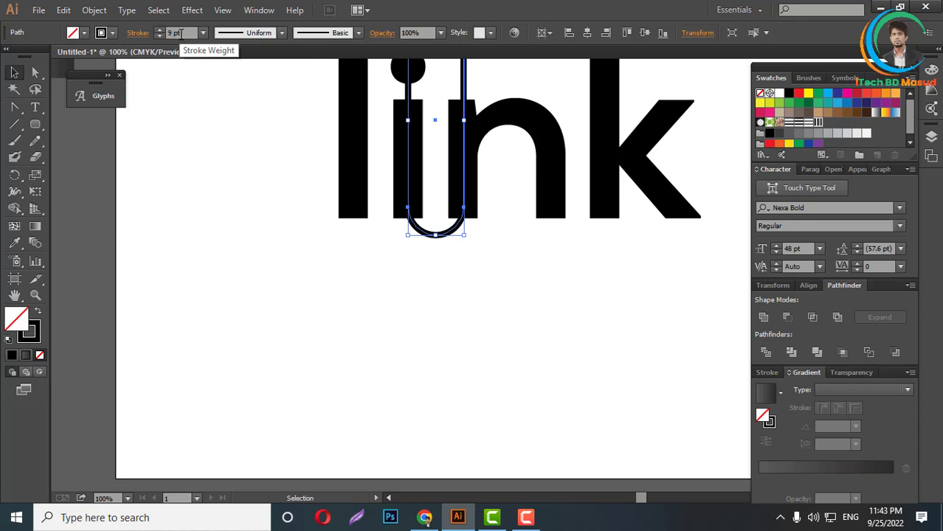
Increase the rounded rectangle's stroke weight to 43 pt to match the thickness of the letter stems
{"action": "scroll", "coordinate": [181, 34], "scroll_direction": "up", "scroll_amount": 20}
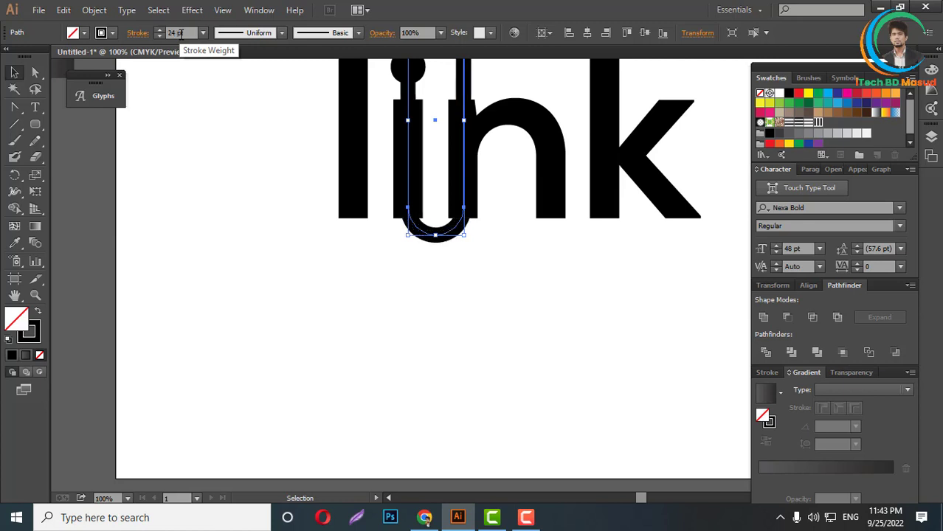
{"action": "scroll", "coordinate": [182, 33], "scroll_direction": "up", "scroll_amount": 4}
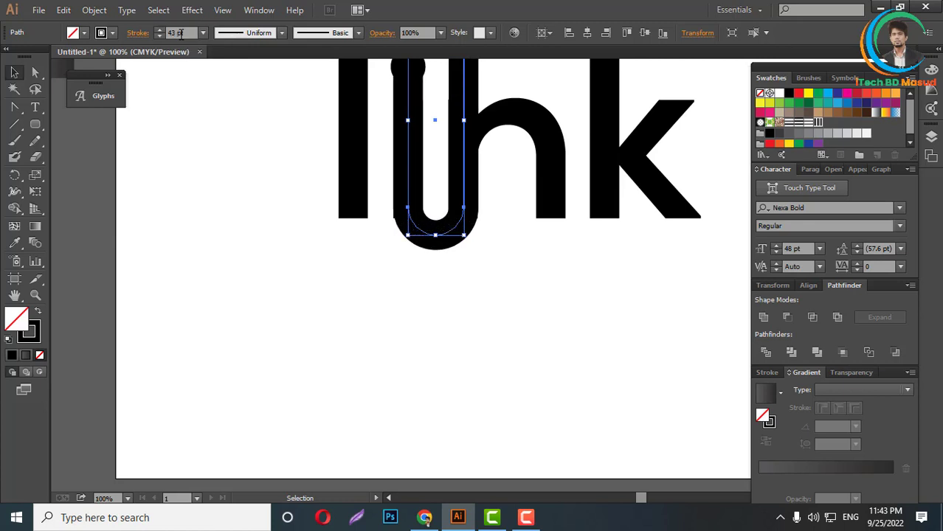
{"action": "scroll", "coordinate": [518, 269], "scroll_direction": "up", "scroll_amount": 3}
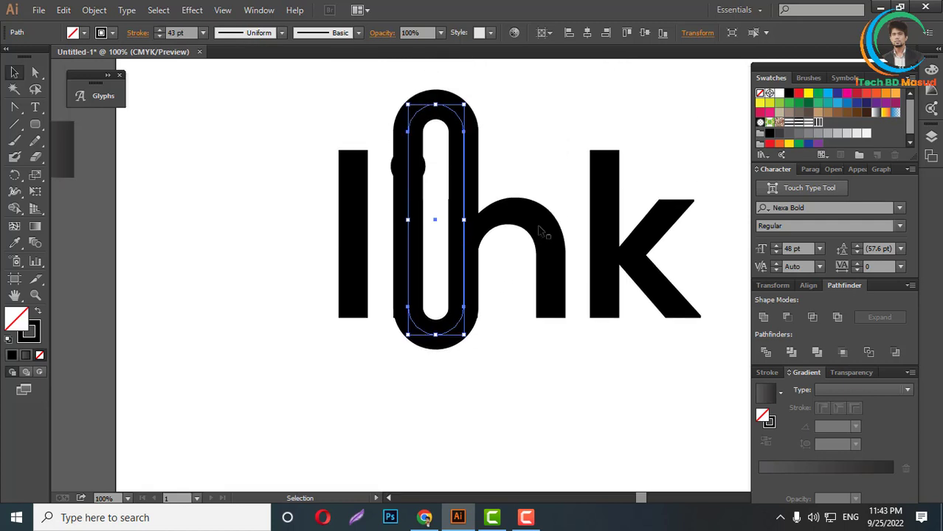
Expand the fill and stroke of the rounded rectangle into a filled shape
{"action": "left_click", "coordinate": [92, 10]}
{"action": "left_click", "coordinate": [118, 157]}
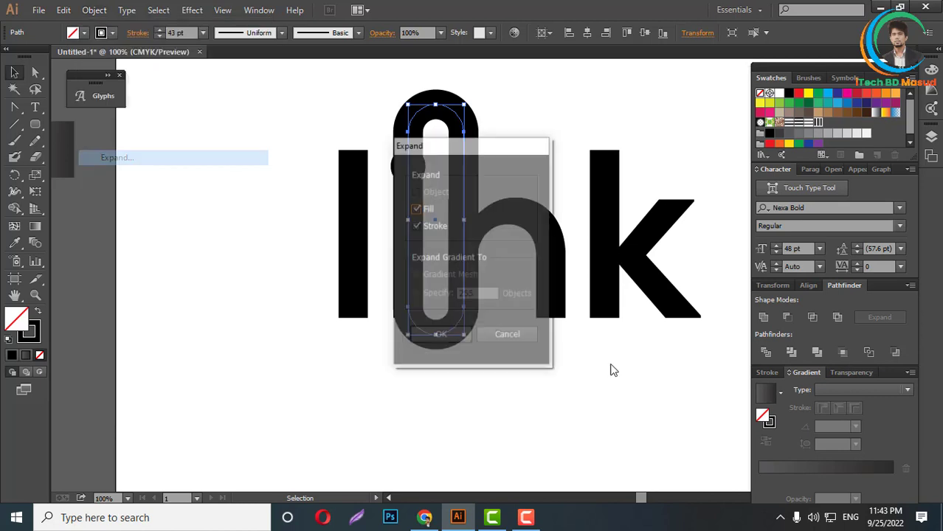
{"action": "left_click", "coordinate": [448, 335]}
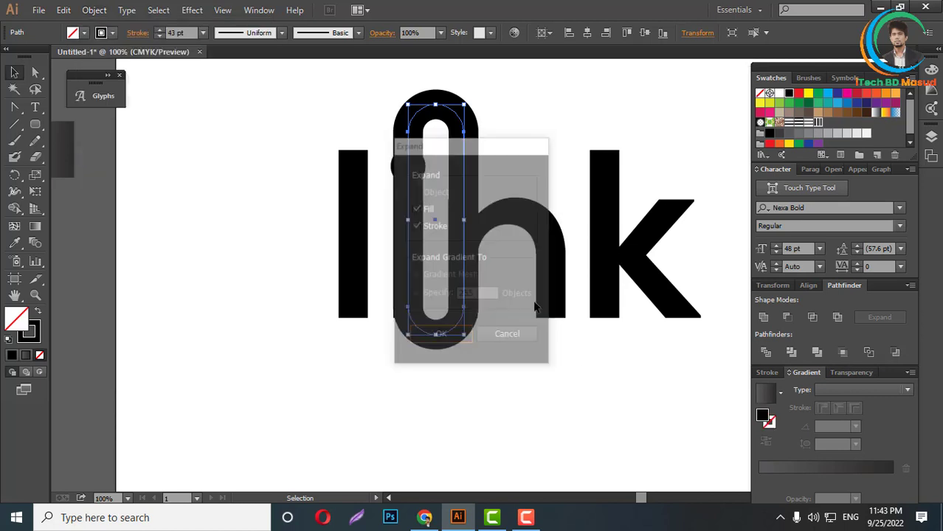
Fill the expanded ring with red, send it to the back behind the letters and deselect it
{"action": "left_click", "coordinate": [798, 94]}
{"action": "right_click", "coordinate": [477, 219]}
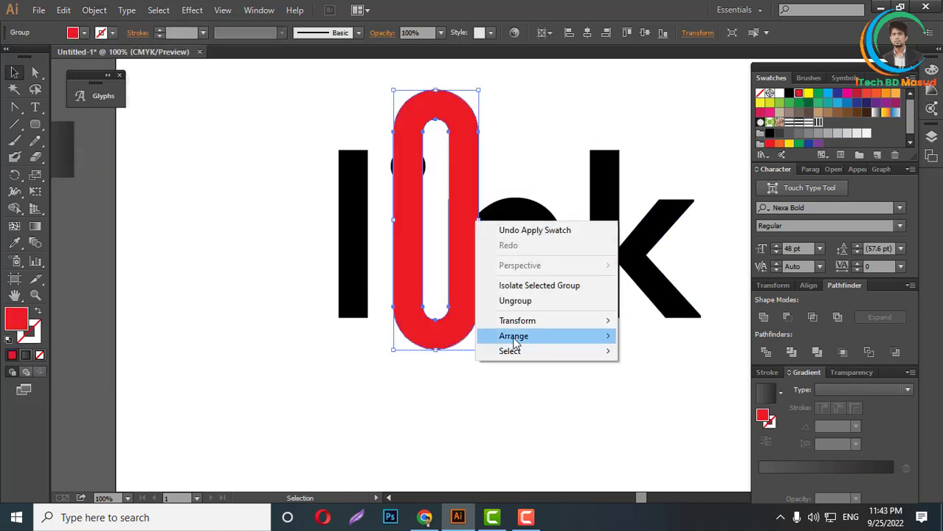
{"action": "mouse_move", "coordinate": [517, 336]}
{"action": "left_click", "coordinate": [666, 384]}
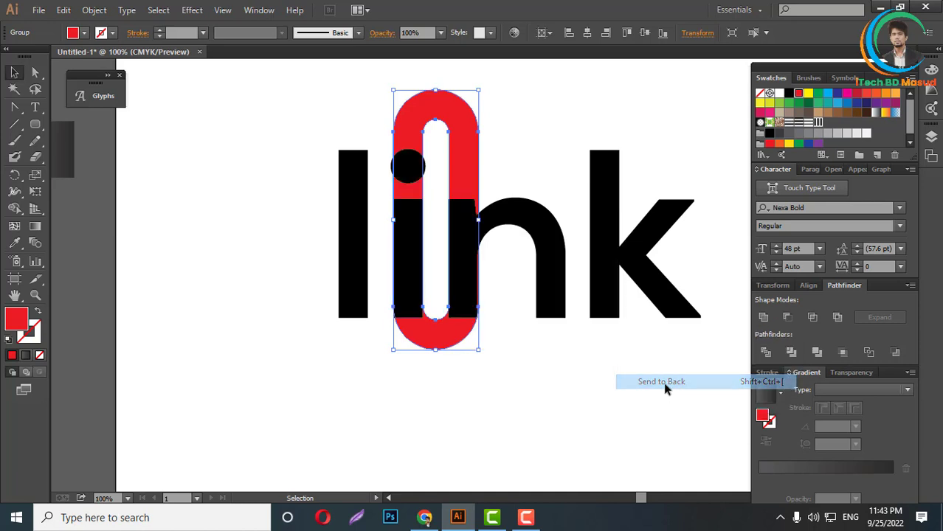
{"action": "left_click", "coordinate": [607, 426]}
Draw a horizontal line across the red ring level with the top of the i's stem, and select the line and ring together
{"action": "key", "text": "ctrl+plus"}
{"action": "key", "text": "ctrl+plus"}
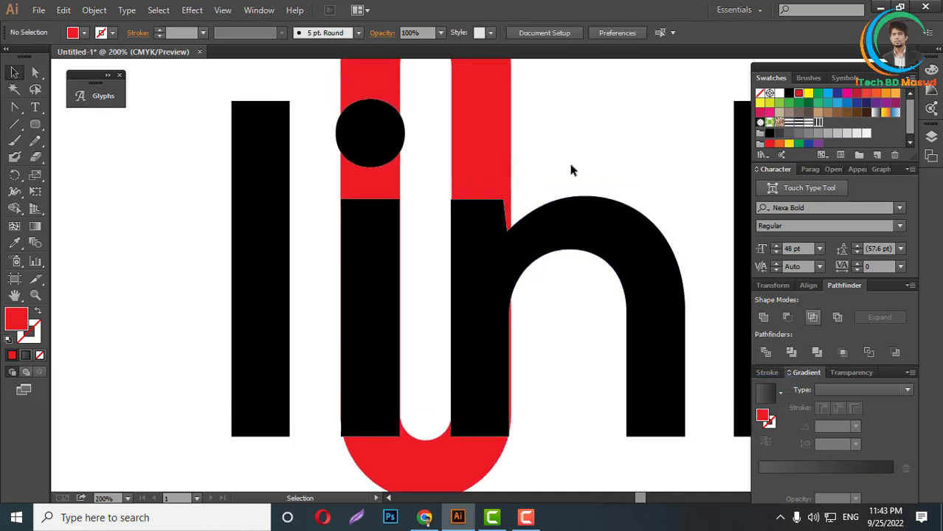
{"action": "left_click", "coordinate": [15, 124]}
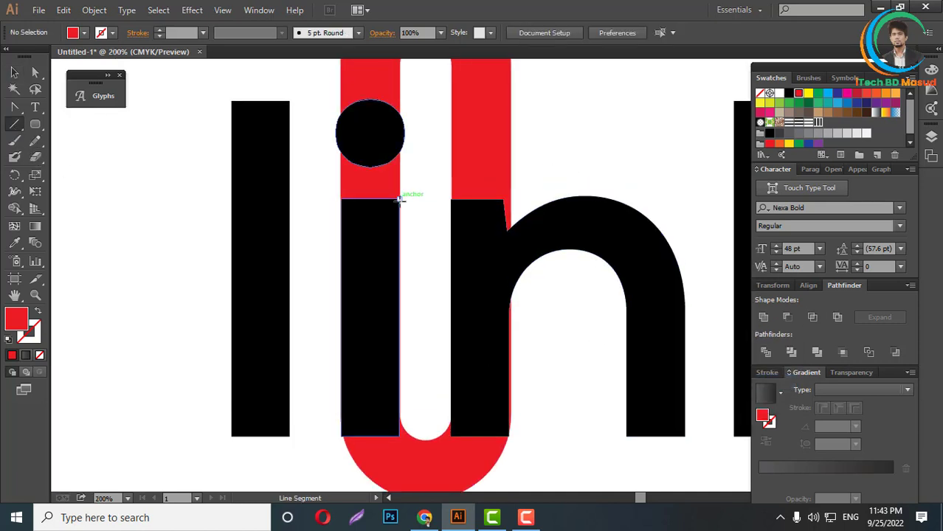
{"action": "left_click_drag", "start_coordinate": [399, 200], "coordinate": [534, 198]}
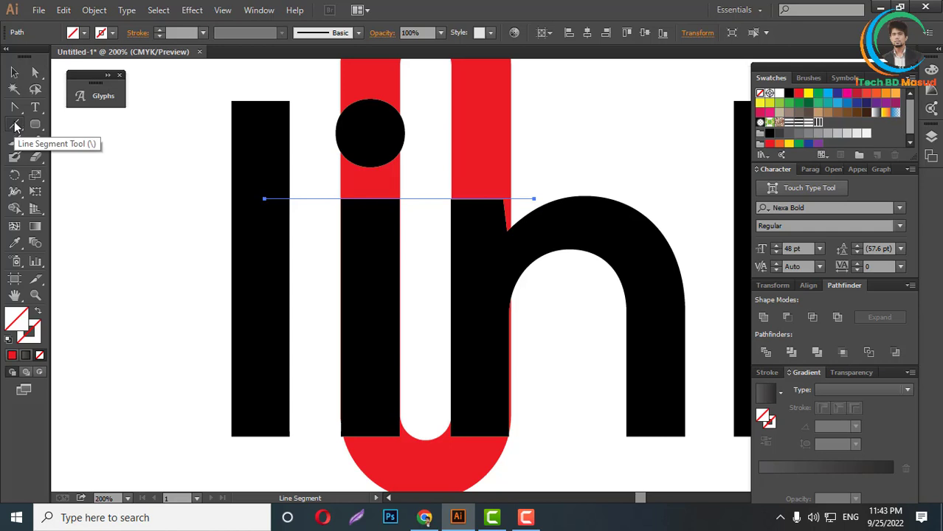
{"action": "left_click", "coordinate": [35, 72]}
{"action": "left_click", "coordinate": [495, 148], "text": "shift"}
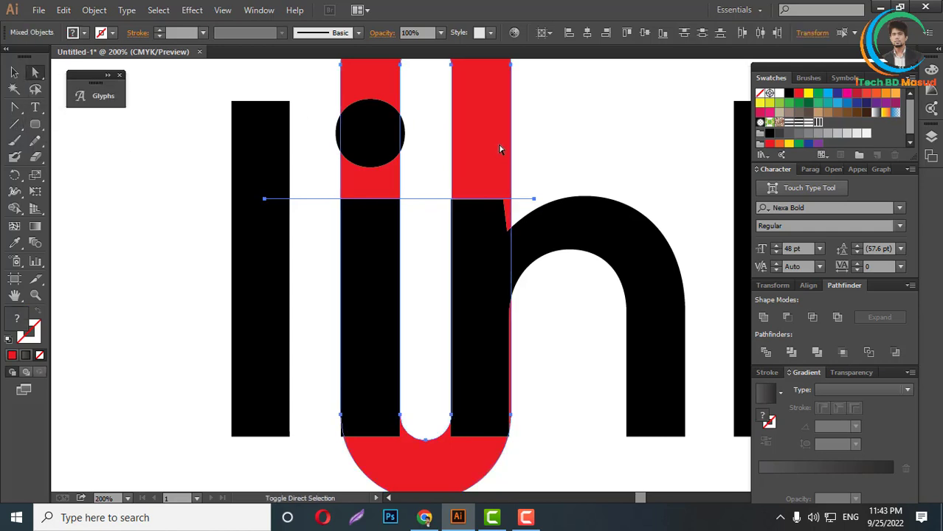
Divide the red ring along the horizontal line with Pathfinder and delete the part above the line, leaving a U shape
{"action": "left_click", "coordinate": [767, 354]}
{"action": "scroll", "coordinate": [534, 388], "scroll_direction": "down", "scroll_amount": 3}
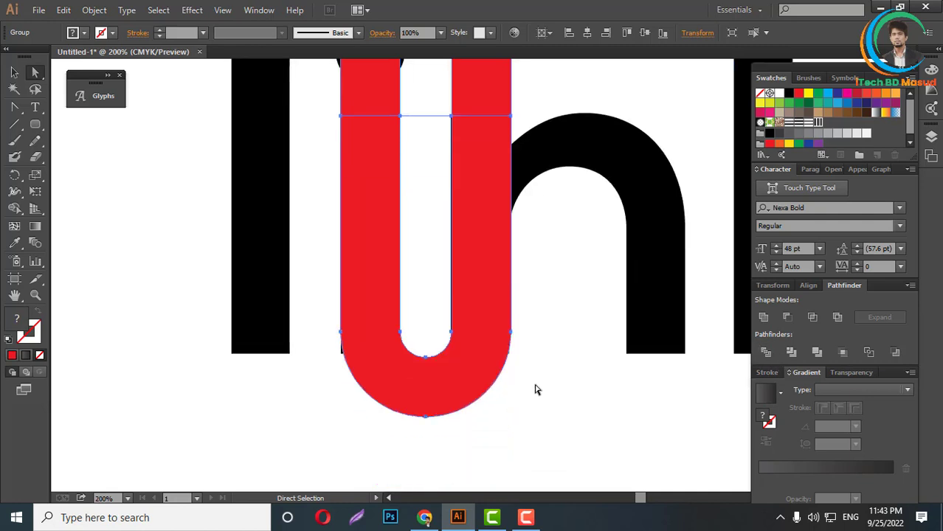
{"action": "left_click", "coordinate": [455, 383]}
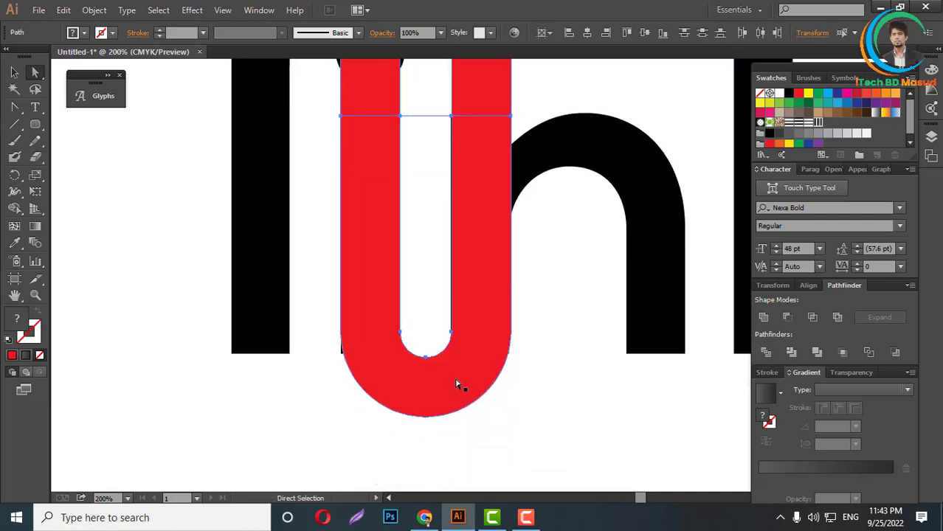
{"action": "key", "text": "Delete"}
{"action": "key", "text": "ctrl+minus"}
{"action": "key", "text": "ctrl+minus"}
{"action": "key", "text": "ctrl+minus"}
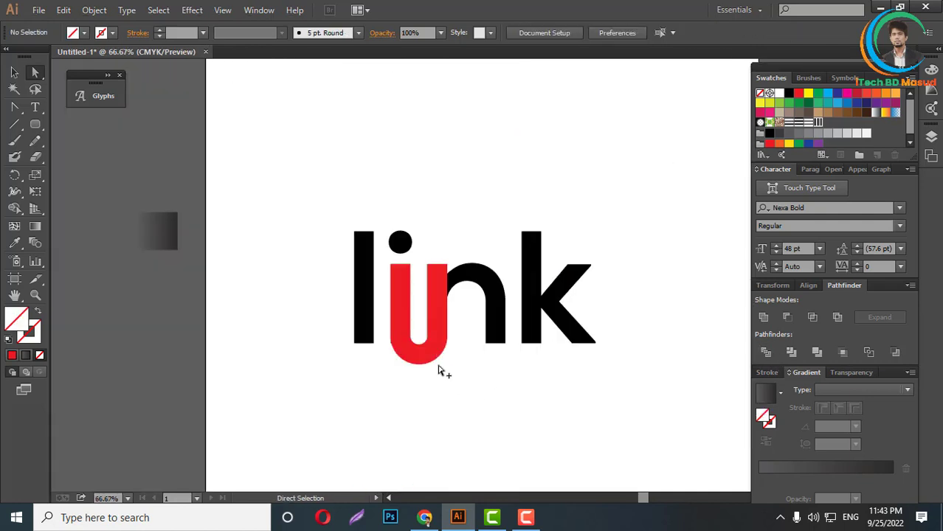
Remove the black corner of the i's stem that sticks out beyond the red curve with the Shape Builder tool
{"action": "scroll", "coordinate": [438, 371], "scroll_direction": "up", "scroll_amount": 3}
{"action": "left_click_drag", "start_coordinate": [488, 412], "coordinate": [259, 213]}
{"action": "scroll", "coordinate": [310, 298], "scroll_direction": "up", "scroll_amount": 6}
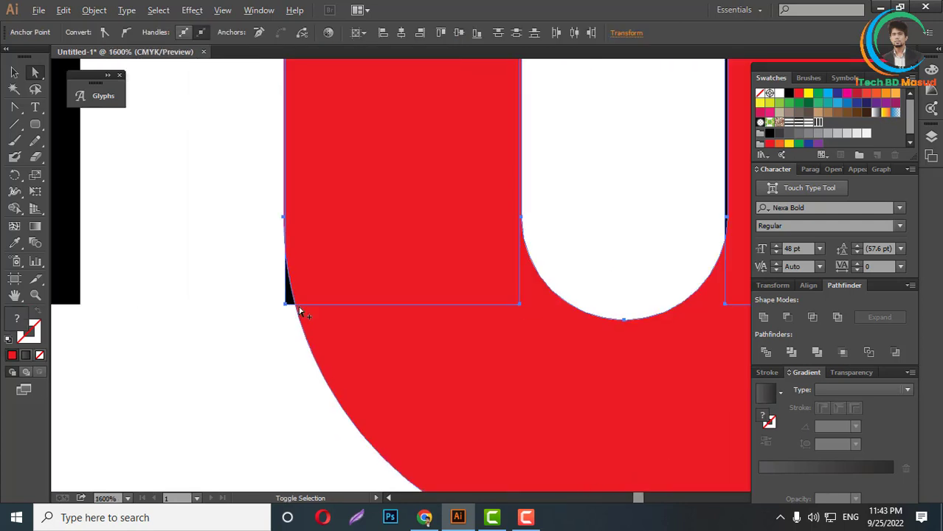
{"action": "left_click", "coordinate": [14, 208]}
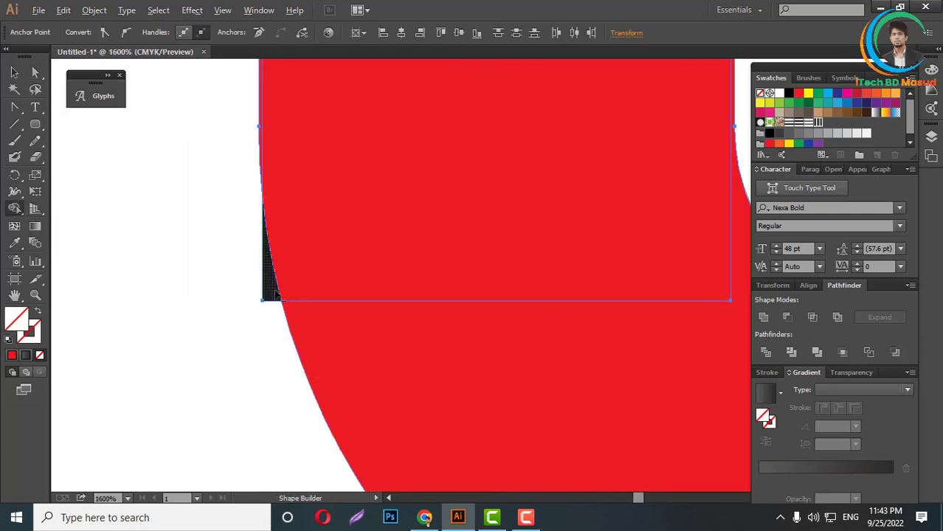
{"action": "scroll", "coordinate": [244, 331], "scroll_direction": "down", "scroll_amount": 6}
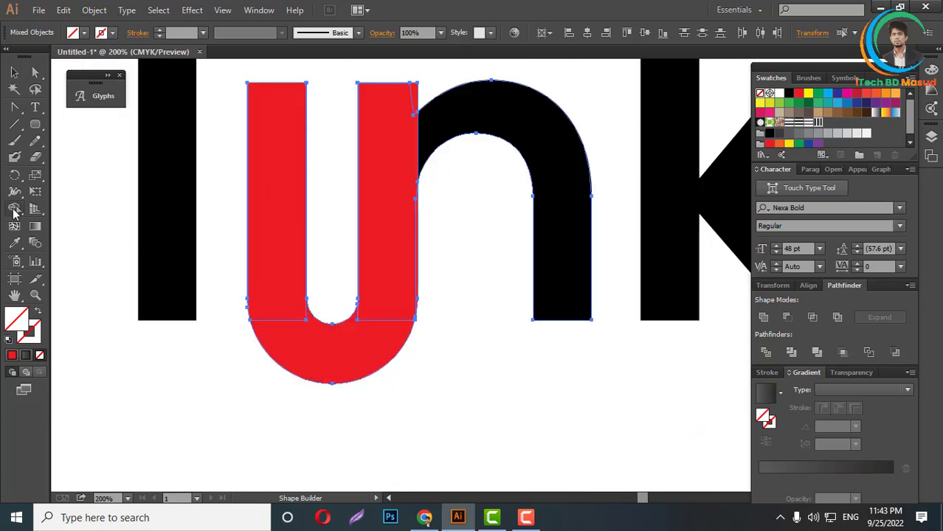
{"action": "scroll", "coordinate": [442, 283], "scroll_direction": "down", "scroll_amount": 2}
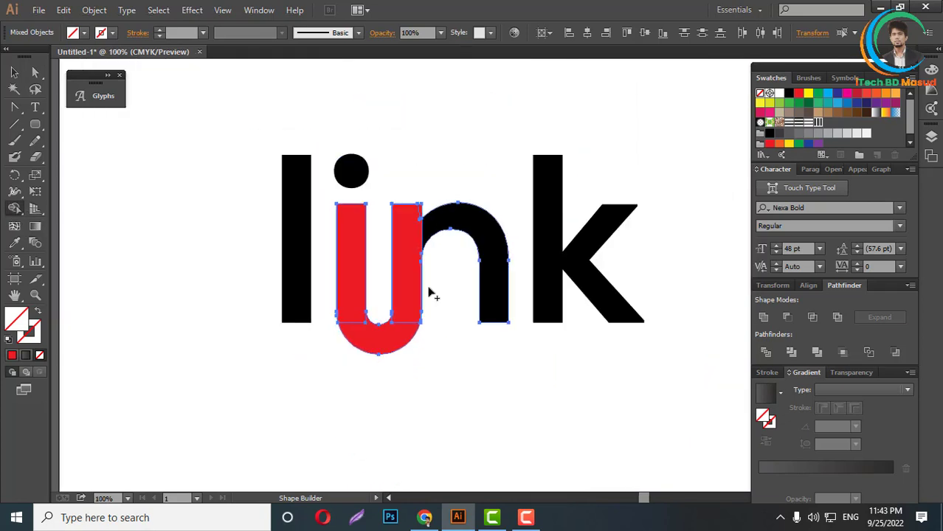
Select the whole link wordmark with its red curve, fill it with black and deselect it
{"action": "left_click", "coordinate": [14, 71]}
{"action": "left_click_drag", "start_coordinate": [252, 116], "coordinate": [752, 359]}
{"action": "left_click", "coordinate": [788, 92]}
{"action": "left_click", "coordinate": [720, 139]}
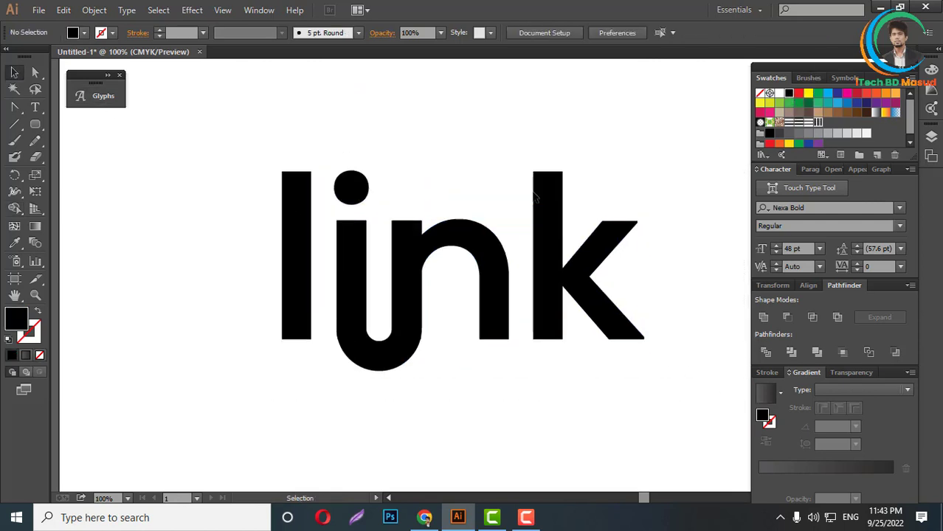
Move the complete link wordmark off the artboard to a spot below the NEXT wordmark
{"action": "scroll", "coordinate": [432, 254], "scroll_direction": "down", "scroll_amount": 2}
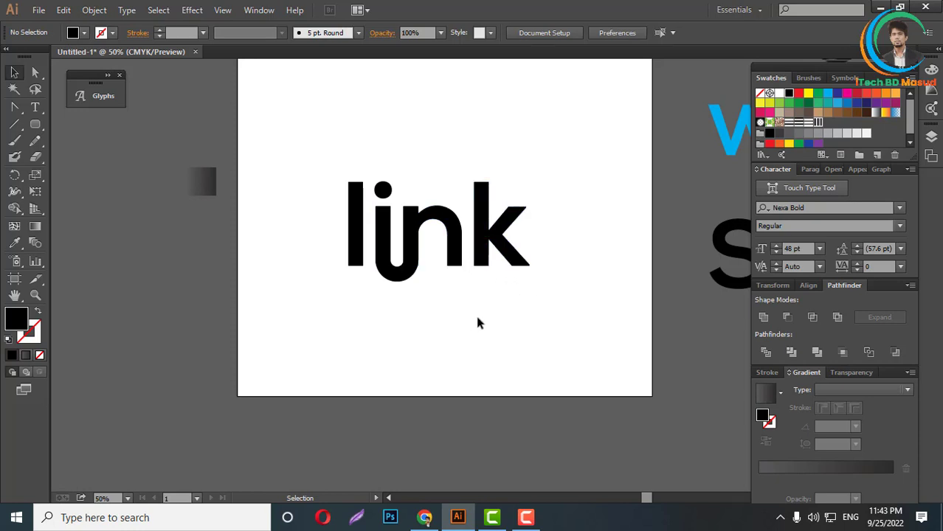
{"action": "left_click_drag", "start_coordinate": [298, 177], "coordinate": [612, 345]}
{"action": "scroll", "coordinate": [419, 297], "scroll_direction": "down", "scroll_amount": 1}
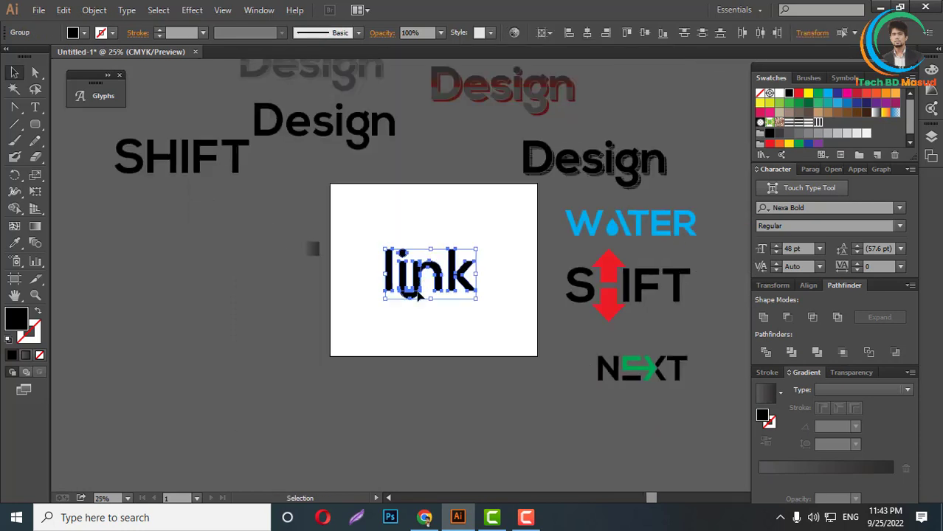
{"action": "left_click_drag", "start_coordinate": [416, 294], "coordinate": [624, 441]}
{"action": "scroll", "coordinate": [426, 357], "scroll_direction": "down", "scroll_amount": 1}
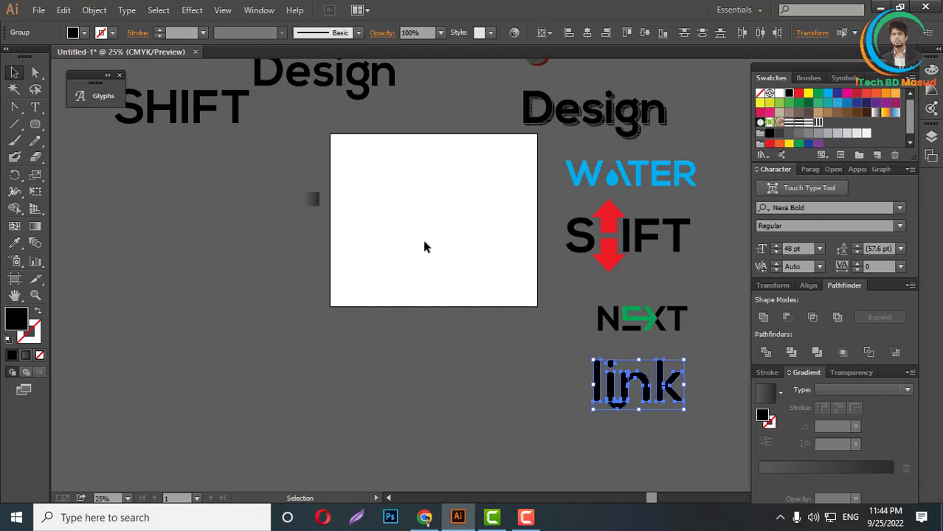
Add the text Honey in Nexa Bold on the empty artboard and scale it up from its centre to about 255 pt
{"action": "left_click", "coordinate": [35, 107]}
{"action": "key", "text": "ctrl+0"}
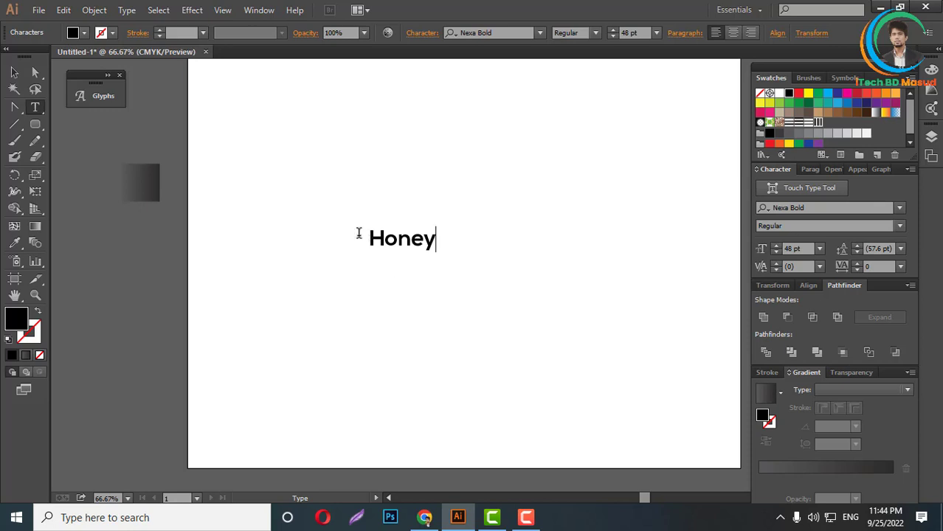
{"action": "left_click", "coordinate": [13, 73]}
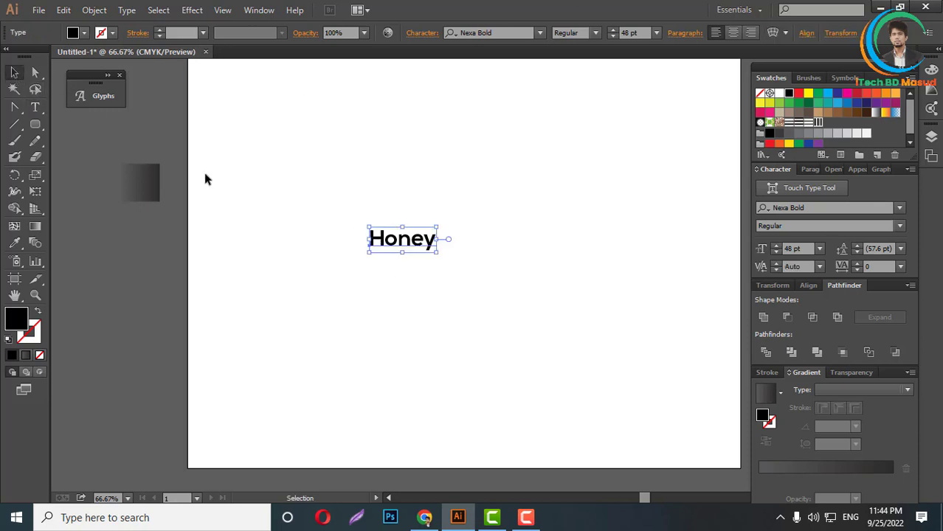
{"action": "scroll", "coordinate": [436, 254], "scroll_direction": "up", "scroll_amount": 1}
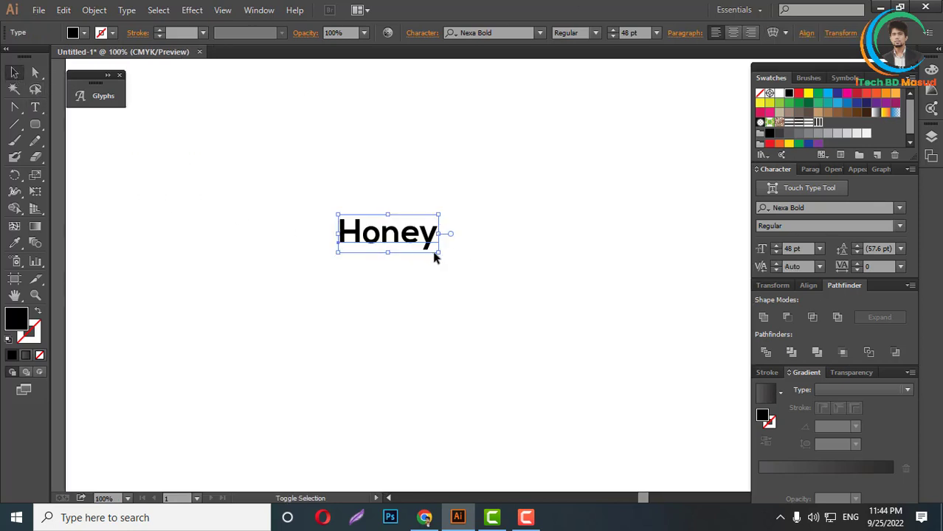
{"action": "left_click_drag", "start_coordinate": [439, 256], "coordinate": [655, 347]}
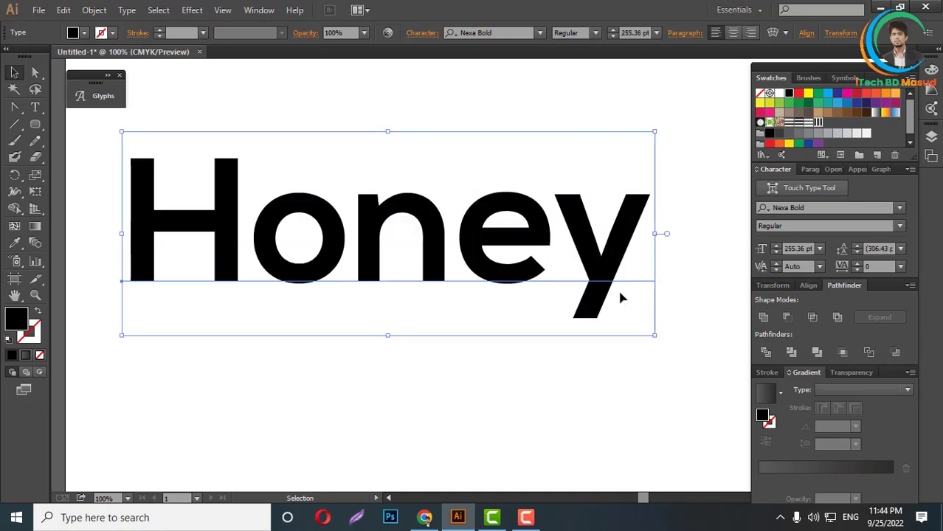
Set the Honey text to all caps and scale it down to about 201 pt
{"action": "left_click", "coordinate": [910, 170]}
{"action": "left_click", "coordinate": [760, 234]}
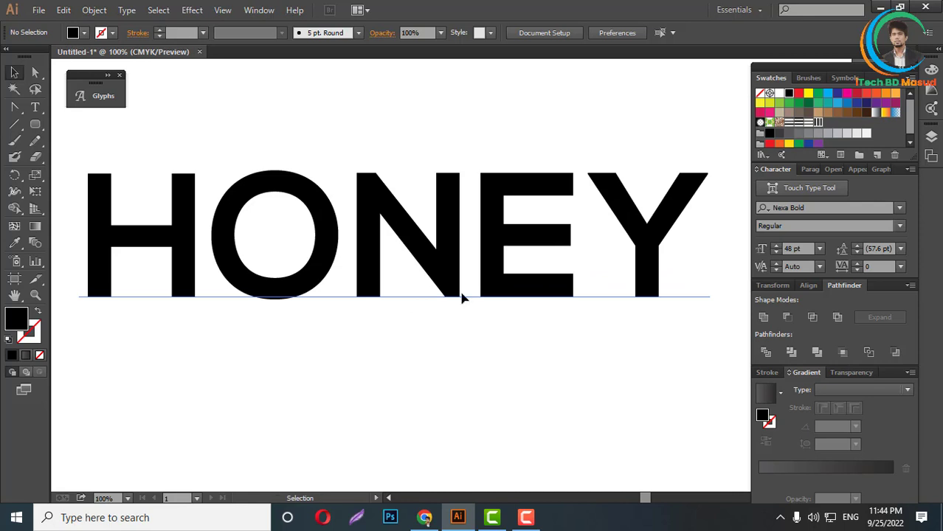
{"action": "left_click", "coordinate": [459, 290]}
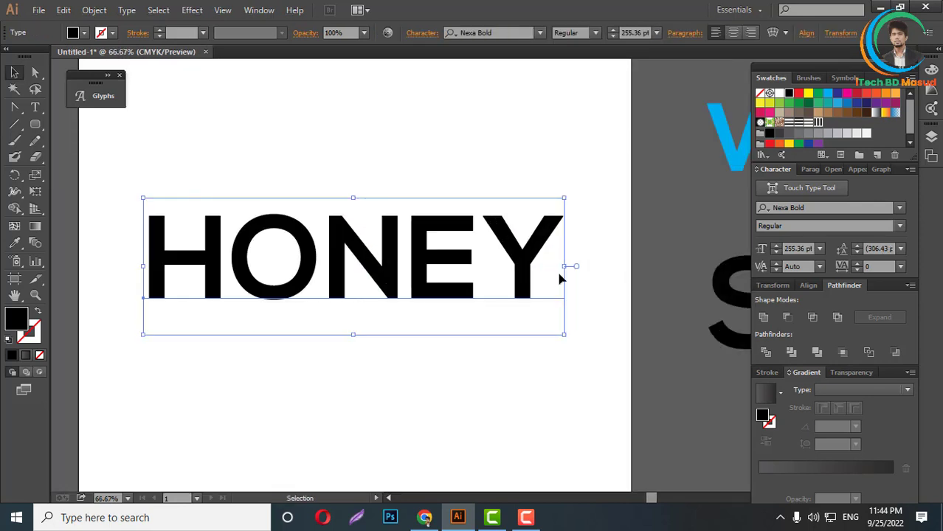
{"action": "left_click_drag", "start_coordinate": [566, 268], "coordinate": [520, 266]}
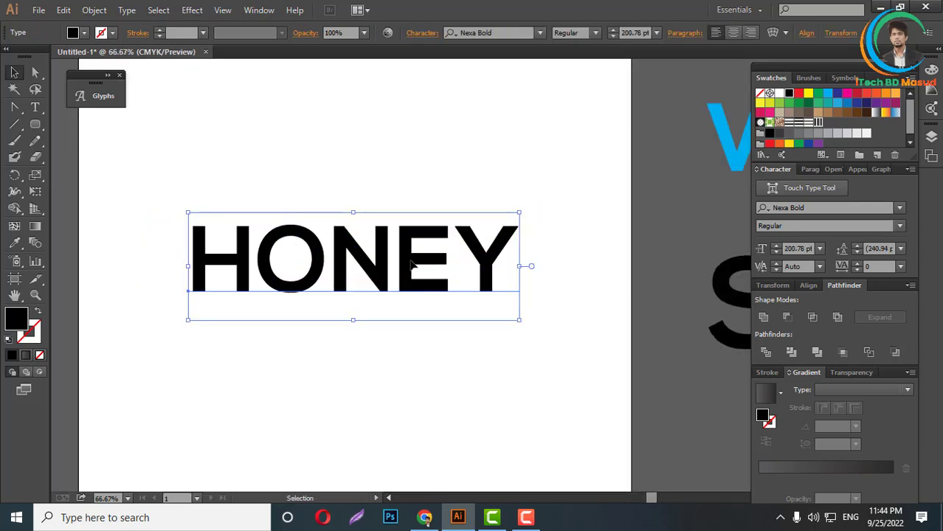
Convert the HONEY text to outlines and deselect it
{"action": "right_click", "coordinate": [430, 264]}
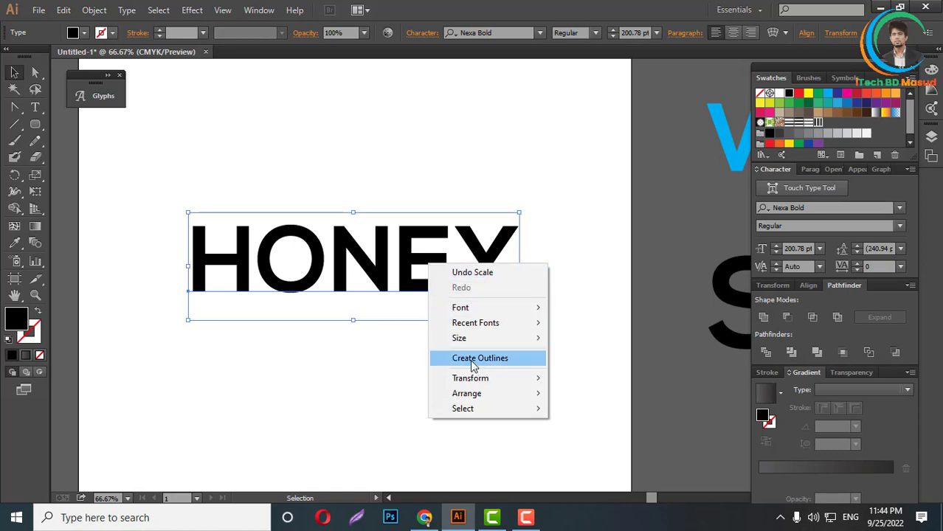
{"action": "left_click", "coordinate": [363, 360]}
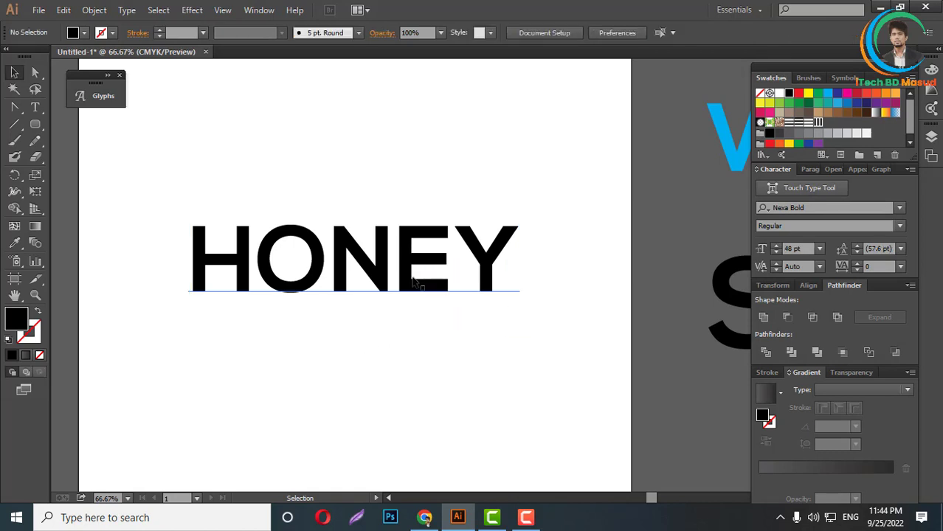
{"action": "right_click", "coordinate": [413, 260]}
{"action": "left_click", "coordinate": [465, 352]}
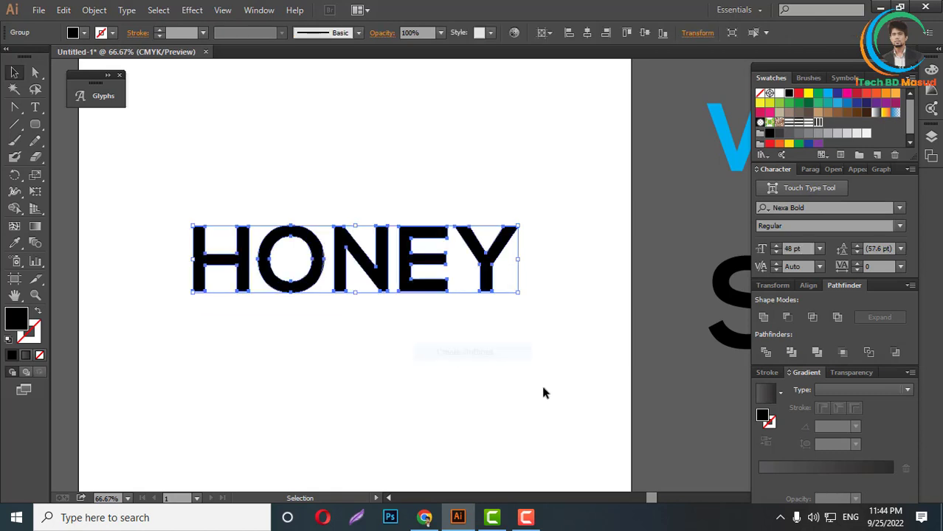
{"action": "left_click", "coordinate": [543, 391]}
Ungroup the outlined HONEY letters into separate shapes and clear the selection
{"action": "scroll", "coordinate": [421, 255], "scroll_direction": "up", "scroll_amount": 4}
{"action": "left_click", "coordinate": [459, 251]}
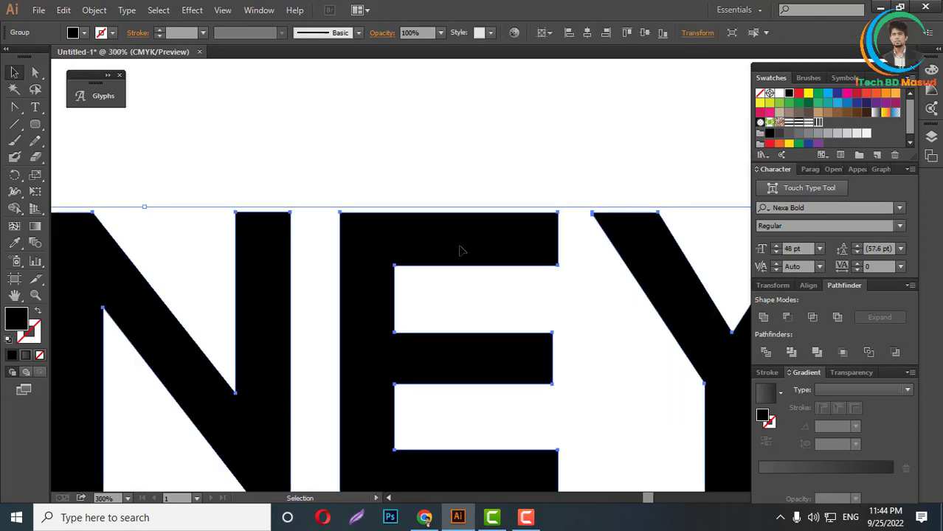
{"action": "right_click", "coordinate": [460, 249]}
{"action": "left_click", "coordinate": [508, 326]}
{"action": "left_click", "coordinate": [452, 284]}
{"action": "scroll", "coordinate": [469, 316], "scroll_direction": "down", "scroll_amount": 2}
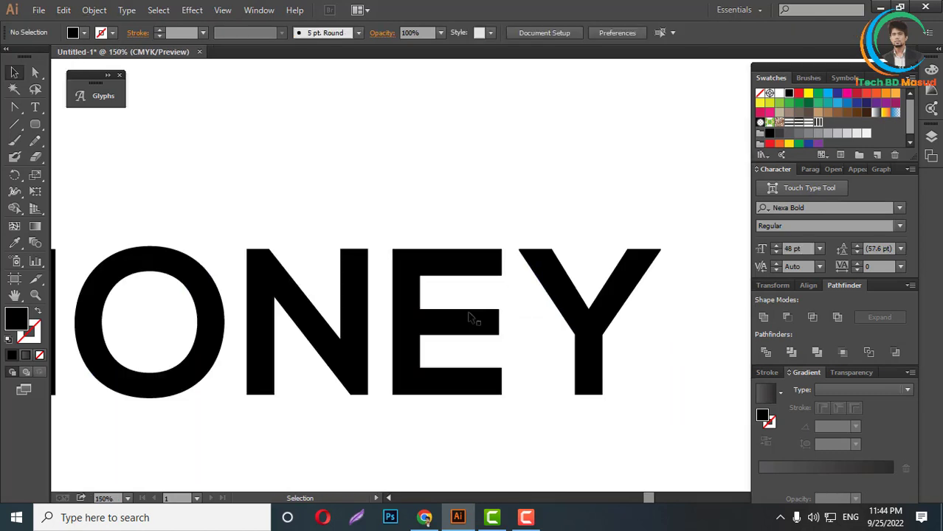
Draw rounded rectangles over the top and middle arms of the E, each as tall as the arm it covers
{"action": "left_click", "coordinate": [468, 322]}
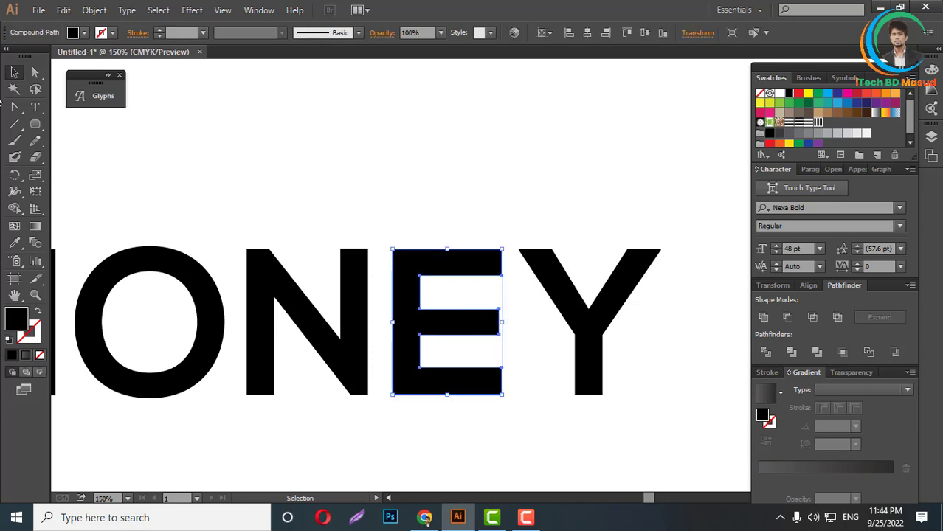
{"action": "left_click_drag", "start_coordinate": [34, 124], "coordinate": [71, 142]}
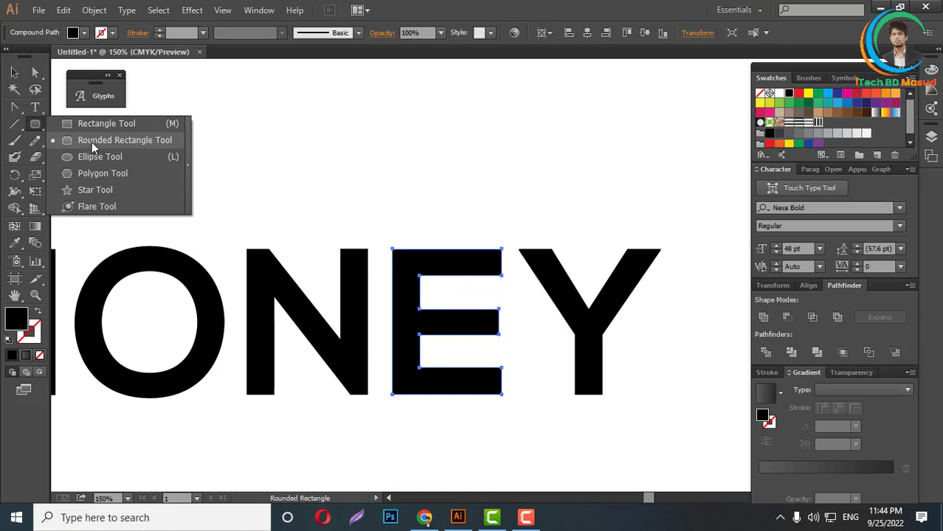
{"action": "left_click_drag", "start_coordinate": [84, 139], "coordinate": [83, 140]}
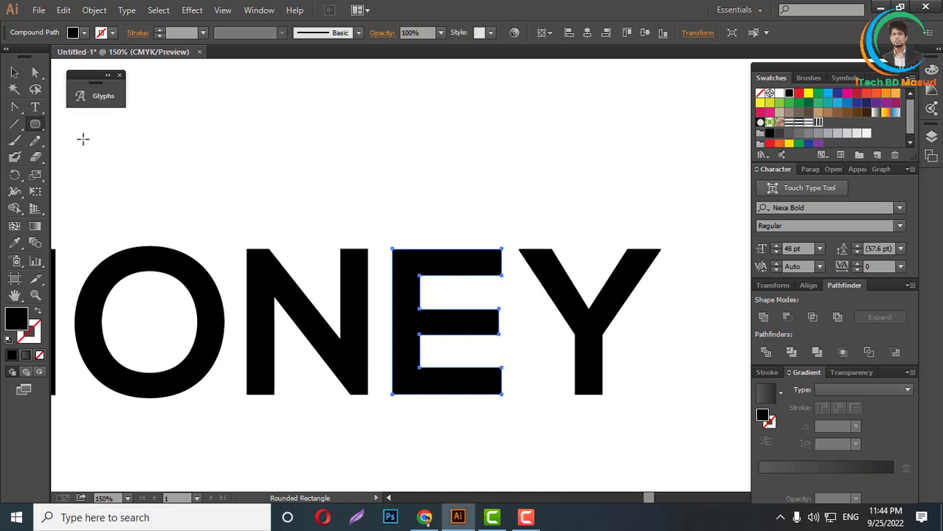
{"action": "scroll", "coordinate": [481, 314], "scroll_direction": "up", "scroll_amount": 2}
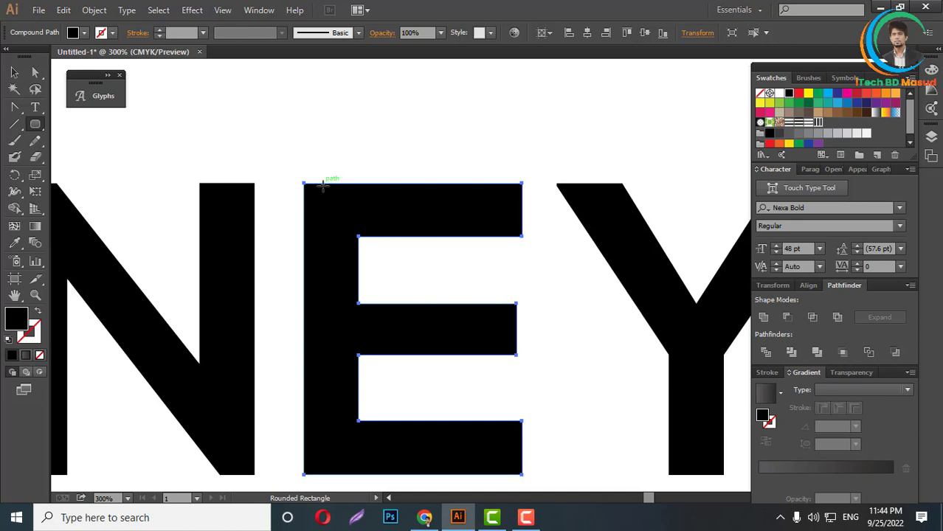
{"action": "left_click_drag", "start_coordinate": [316, 183], "coordinate": [300, 290]}
{"action": "scroll", "coordinate": [509, 258], "scroll_direction": "down", "scroll_amount": 3}
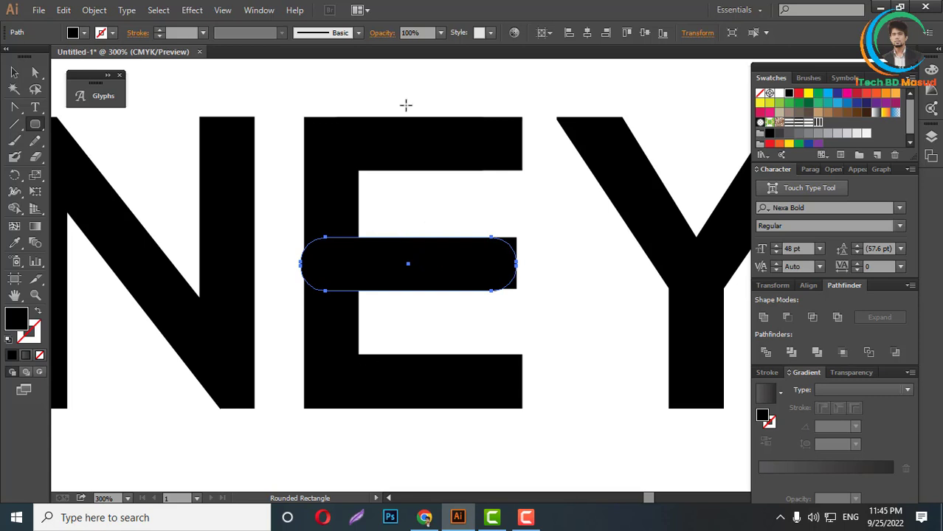
Place red rounded bars over the E's top and bottom arms and delete the original E letter
{"action": "left_click", "coordinate": [14, 72]}
{"action": "left_click_drag", "start_coordinate": [407, 264], "coordinate": [455, 388]}
{"action": "left_click", "coordinate": [798, 94]}
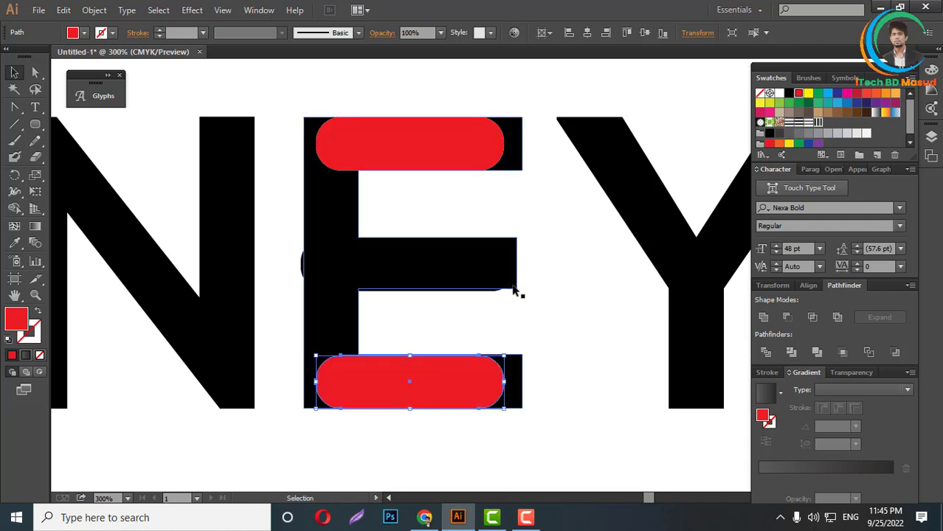
{"action": "left_click", "coordinate": [353, 336]}
{"action": "key", "text": "Delete"}
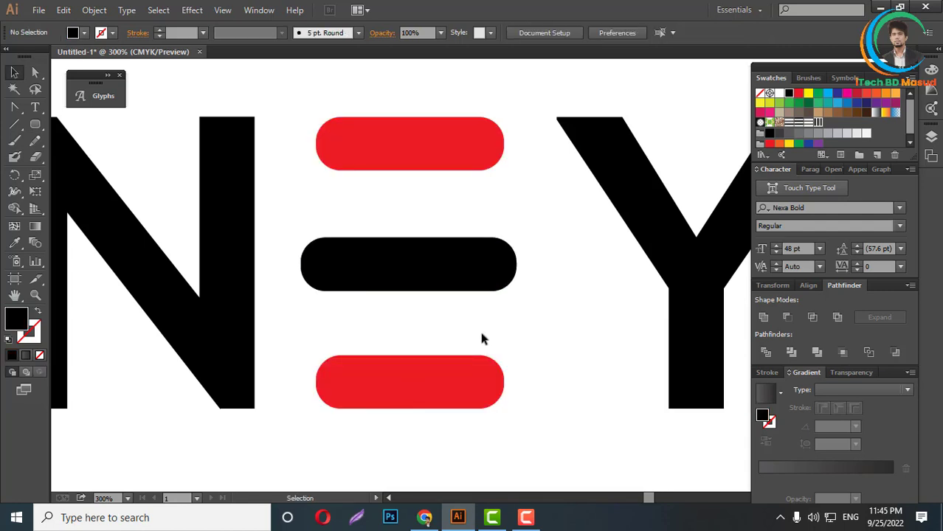
Shorten the top red bar from both ends so it is clearly narrower than the black middle bar
{"action": "scroll", "coordinate": [516, 332], "scroll_direction": "up", "scroll_amount": 1}
{"action": "left_click", "coordinate": [466, 210]}
{"action": "left_click_drag", "start_coordinate": [503, 193], "coordinate": [472, 193]}
{"action": "left_click_drag", "start_coordinate": [318, 194], "coordinate": [342, 194]}
Shorten the bottom red bar from both ends to roughly the width of the top bar and deselect it
{"action": "left_click", "coordinate": [449, 425]}
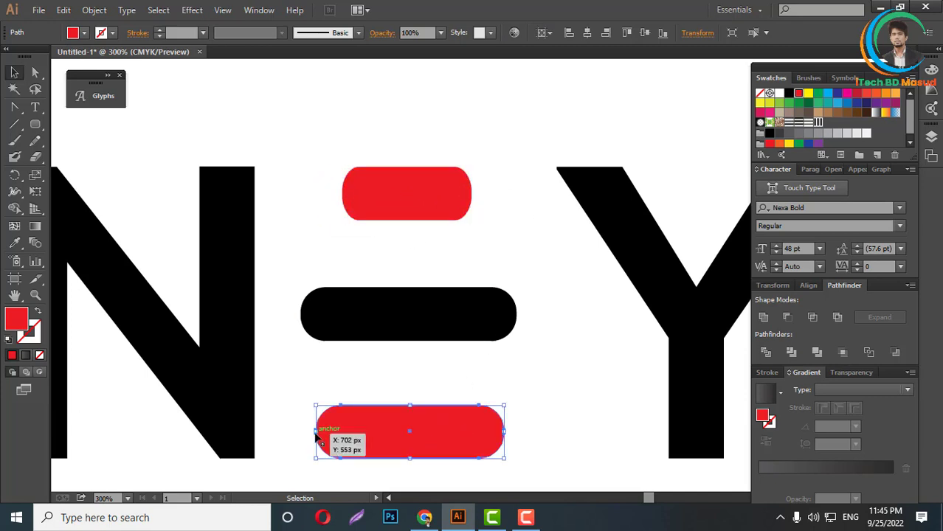
{"action": "left_click", "coordinate": [318, 436]}
{"action": "left_click_drag", "start_coordinate": [317, 436], "coordinate": [345, 436]}
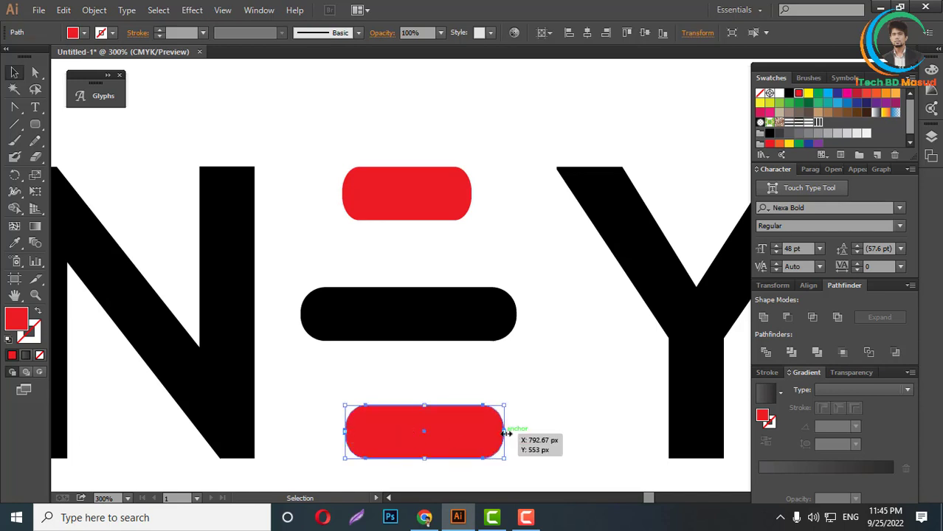
{"action": "left_click_drag", "start_coordinate": [505, 430], "coordinate": [483, 432]}
{"action": "left_click", "coordinate": [536, 275]}
{"action": "scroll", "coordinate": [537, 275], "scroll_direction": "down", "scroll_amount": 5}
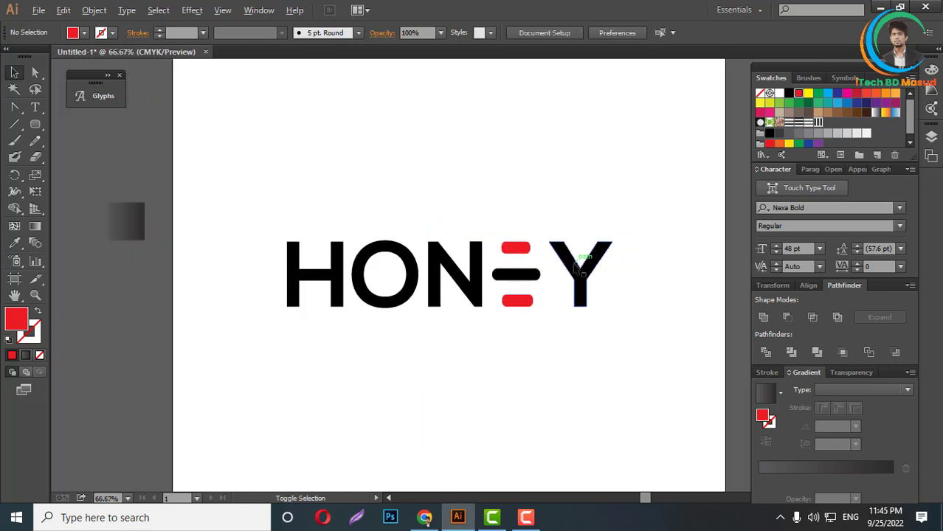
Stretch the black middle bar of the E slightly towards the Y and deselect it
{"action": "scroll", "coordinate": [567, 294], "scroll_direction": "up", "scroll_amount": 3}
{"action": "left_click", "coordinate": [544, 269]}
{"action": "left_click", "coordinate": [545, 269]}
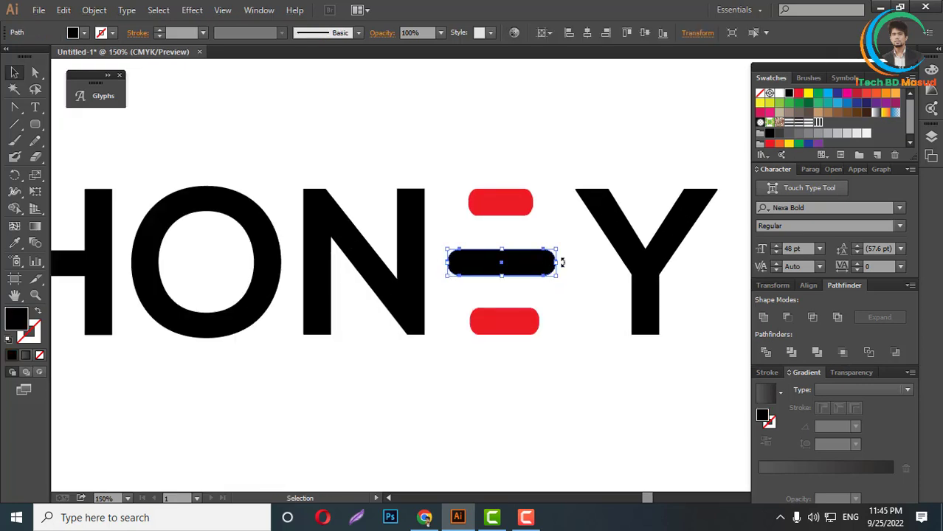
{"action": "left_click_drag", "start_coordinate": [558, 263], "coordinate": [566, 263]}
{"action": "left_click", "coordinate": [583, 345]}
{"action": "scroll", "coordinate": [550, 343], "scroll_direction": "down", "scroll_amount": 3}
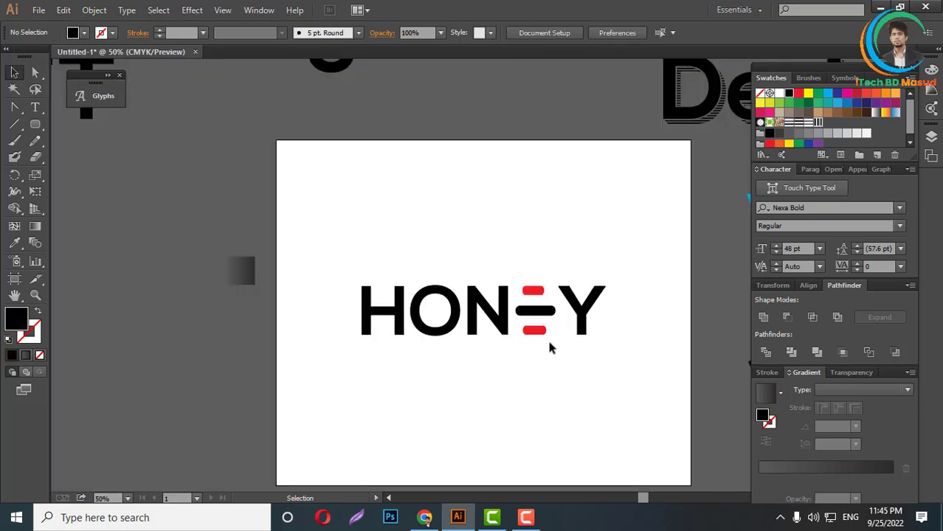
Recolour all three rounded bars of the E in HONEY orange and deselect them
{"action": "scroll", "coordinate": [567, 326], "scroll_direction": "up", "scroll_amount": 2}
{"action": "left_click_drag", "start_coordinate": [514, 150], "coordinate": [547, 317]}
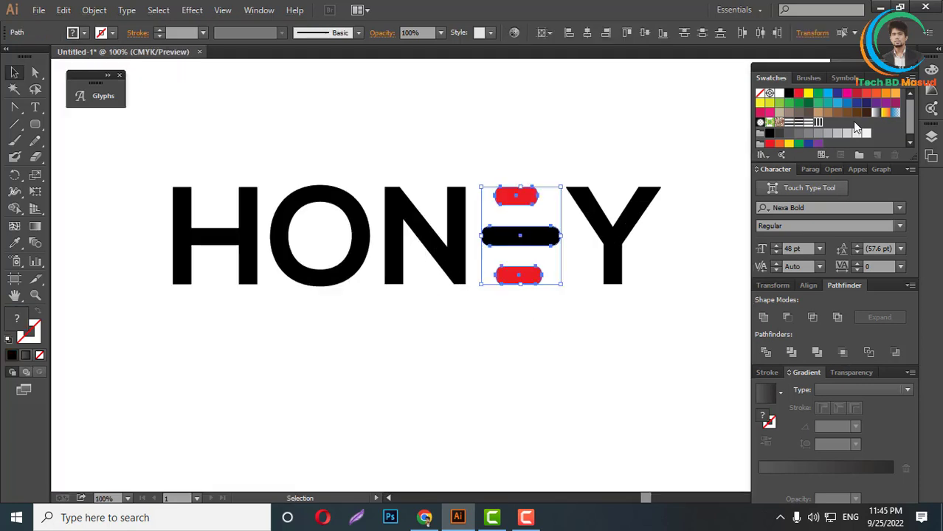
{"action": "left_click", "coordinate": [886, 94]}
{"action": "left_click", "coordinate": [607, 314]}
Nudge the E's orange middle bar slightly towards the N and deselect it
{"action": "left_click", "coordinate": [526, 247]}
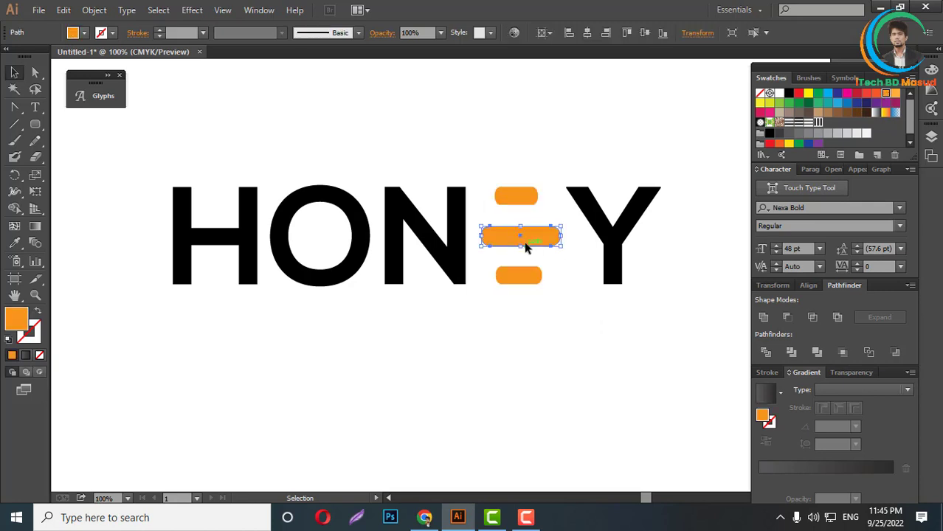
{"action": "left_click", "coordinate": [563, 339]}
{"action": "scroll", "coordinate": [564, 339], "scroll_direction": "up", "scroll_amount": 1}
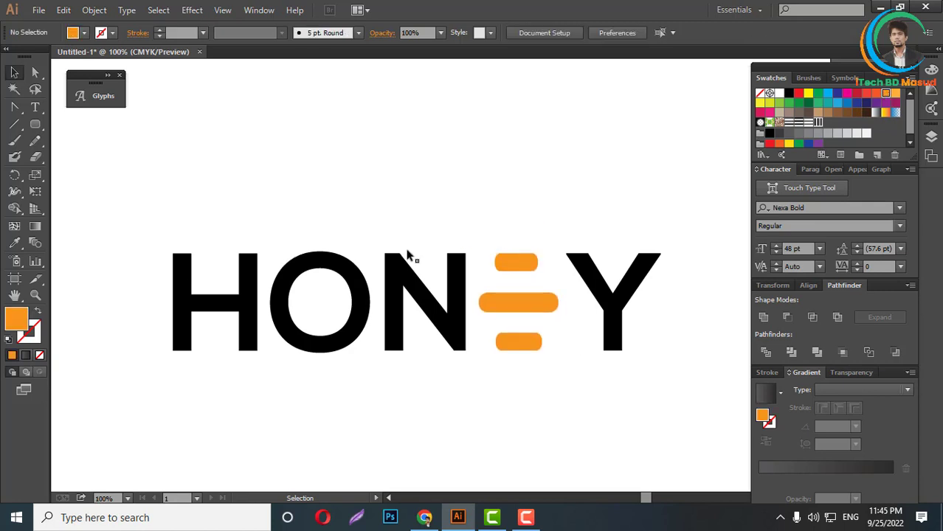
{"action": "scroll", "coordinate": [512, 343], "scroll_direction": "down", "scroll_amount": 3}
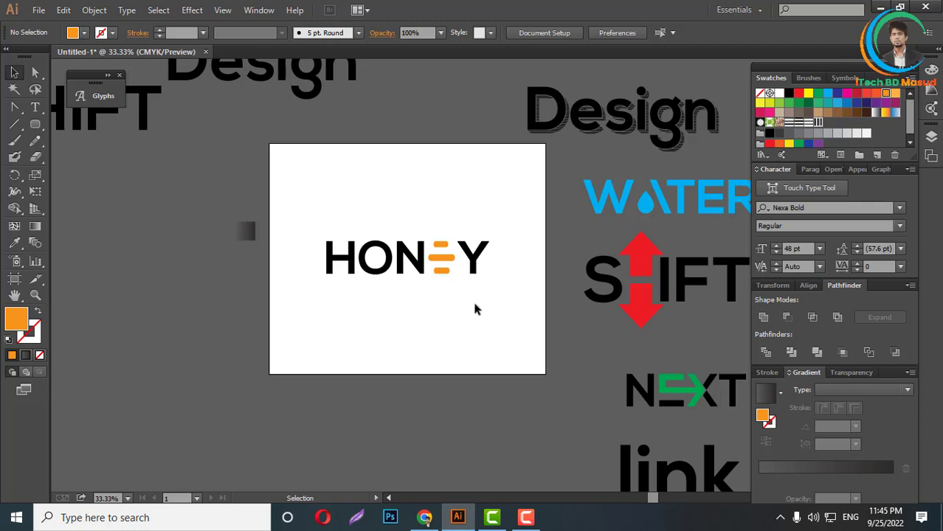
{"action": "scroll", "coordinate": [467, 297], "scroll_direction": "down", "scroll_amount": 2}
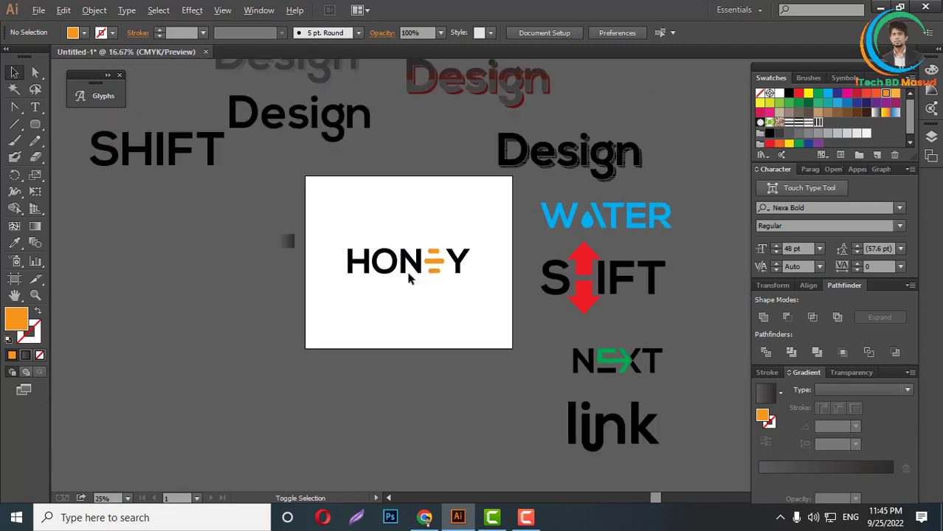
Group all letters and bars of the HONEY wordmark and deselect the group
{"action": "scroll", "coordinate": [436, 280], "scroll_direction": "up", "scroll_amount": 2}
{"action": "left_click_drag", "start_coordinate": [304, 202], "coordinate": [530, 308]}
{"action": "right_click", "coordinate": [459, 253]}
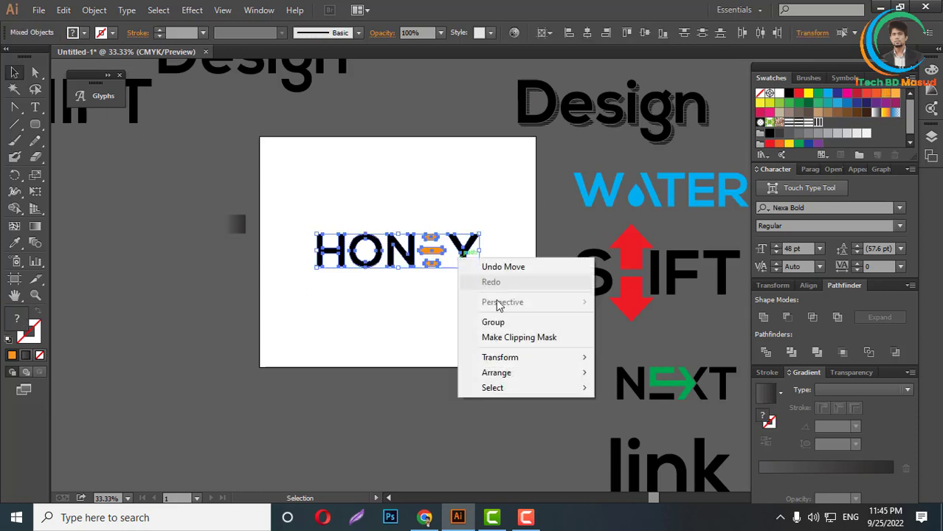
{"action": "left_click", "coordinate": [488, 319]}
{"action": "left_click", "coordinate": [528, 354]}
{"action": "scroll", "coordinate": [483, 328], "scroll_direction": "down", "scroll_amount": 2}
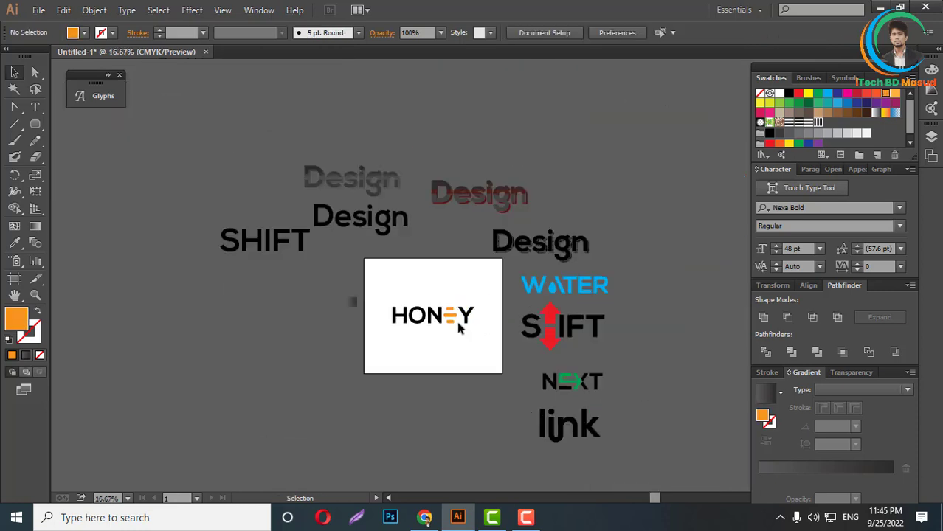
Move the HONEY wordmark to the lower part of the artboard and place the red-shadowed Design wordmark near the artboard's top edge
{"action": "left_click_drag", "start_coordinate": [460, 321], "coordinate": [466, 345]}
{"action": "left_click", "coordinate": [491, 210]}
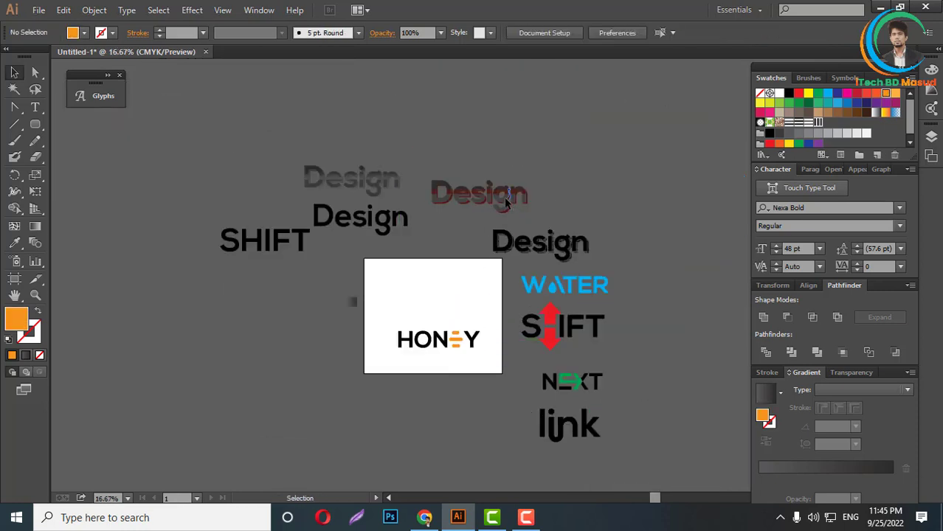
{"action": "left_click_drag", "start_coordinate": [519, 195], "coordinate": [372, 177]}
Scale down the grey shadowed Design wordmark and place it on the artboard between the red-shadowed Design and HONEY
{"action": "scroll", "coordinate": [485, 275], "scroll_direction": "up", "scroll_amount": 2}
{"action": "scroll", "coordinate": [390, 177], "scroll_direction": "down", "scroll_amount": 1}
{"action": "left_click", "coordinate": [305, 114]}
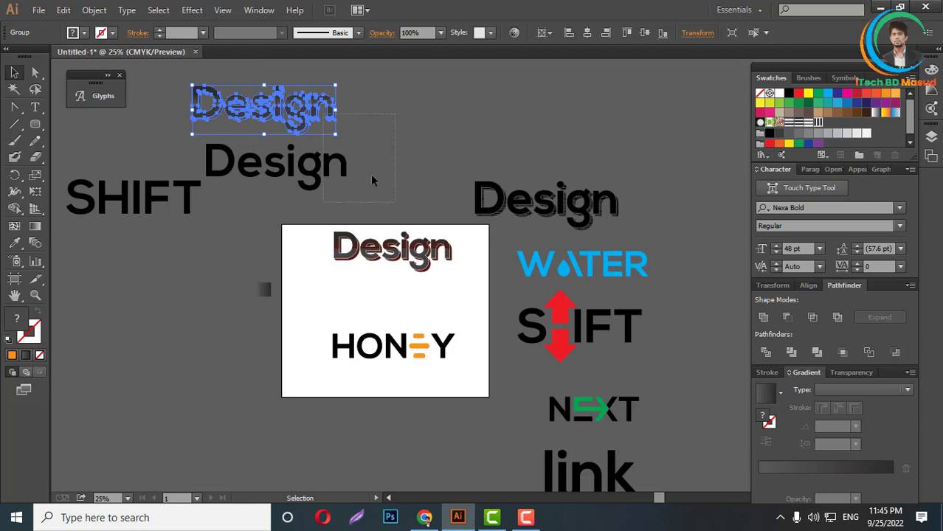
{"action": "left_click_drag", "start_coordinate": [336, 110], "coordinate": [436, 299]}
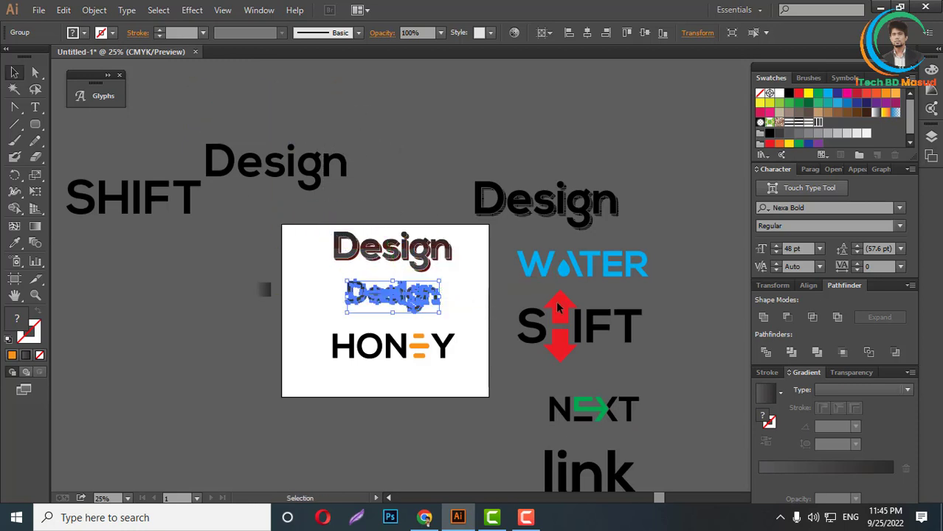
Select the striped-shadow Design, WATER, SHIFT, NEXT and link wordmarks beside the artboard and scale them down together
{"action": "scroll", "coordinate": [555, 300], "scroll_direction": "down", "scroll_amount": 1}
{"action": "left_click_drag", "start_coordinate": [566, 132], "coordinate": [632, 379]}
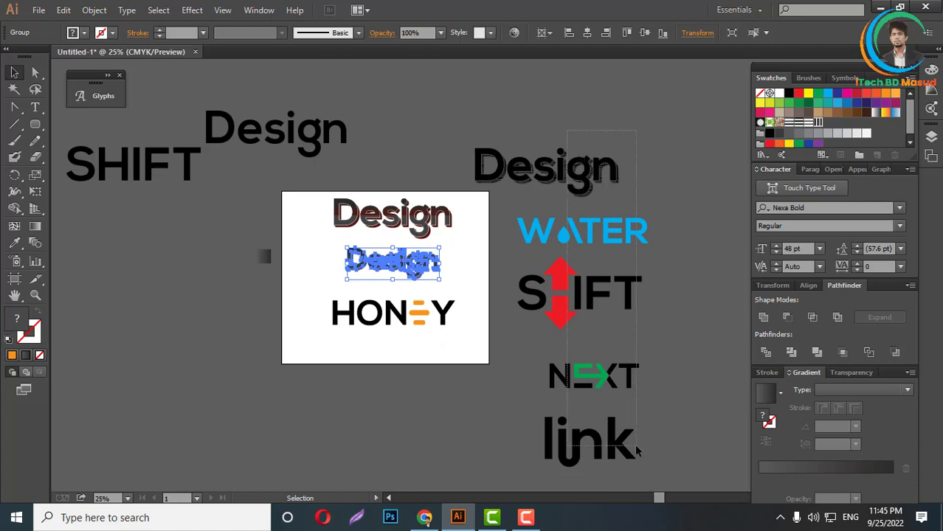
{"action": "left_click_drag", "start_coordinate": [636, 450], "coordinate": [567, 319]}
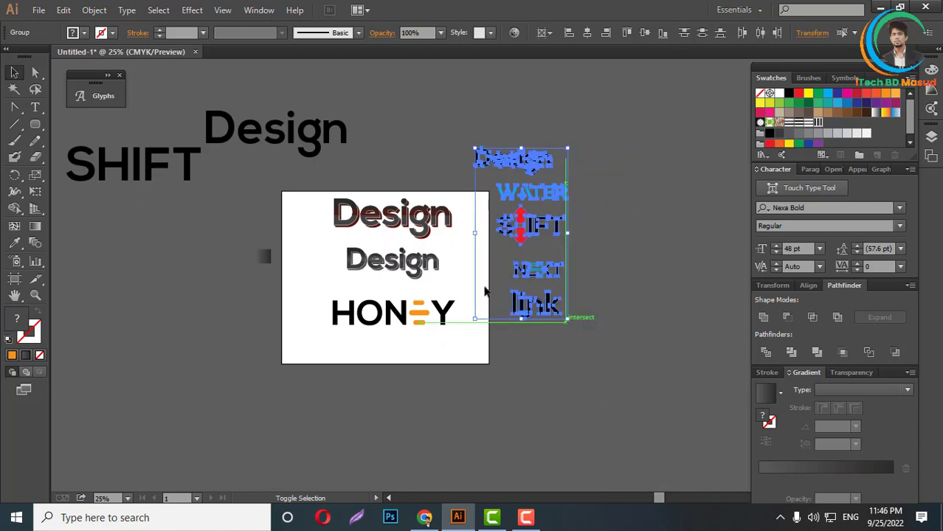
Shift the two Design wordmarks and HONEY to the artboard's left side, and move the reduced wordmark column onto its right side
{"action": "left_click_drag", "start_coordinate": [384, 193], "coordinate": [377, 293]}
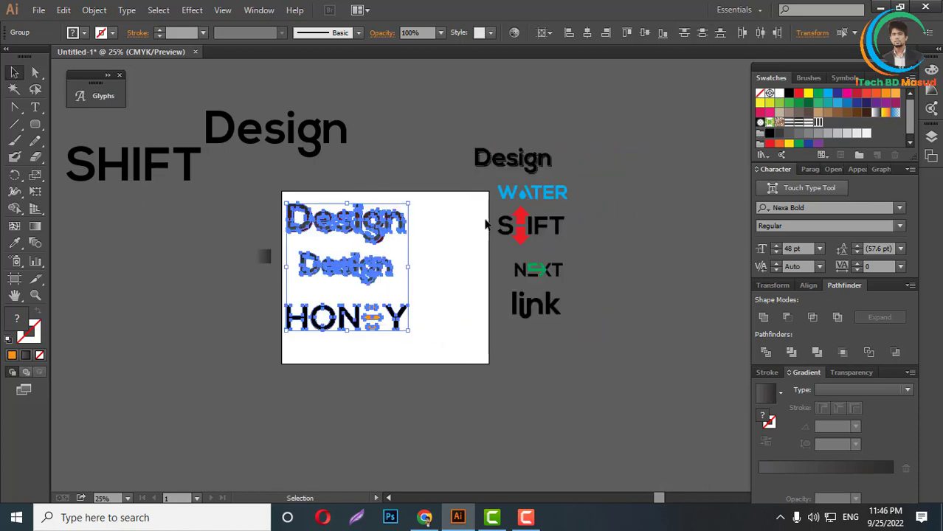
{"action": "left_click_drag", "start_coordinate": [555, 311], "coordinate": [470, 341]}
{"action": "left_click", "coordinate": [568, 316]}
{"action": "scroll", "coordinate": [422, 257], "scroll_direction": "up", "scroll_amount": 1}
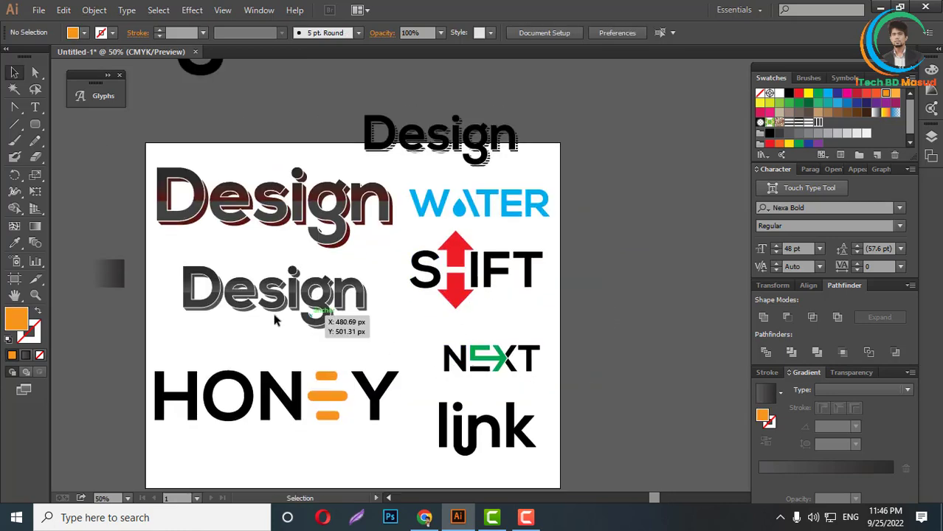
{"action": "scroll", "coordinate": [281, 315], "scroll_direction": "up", "scroll_amount": 1}
{"action": "scroll", "coordinate": [610, 395], "scroll_direction": "down", "scroll_amount": 1}
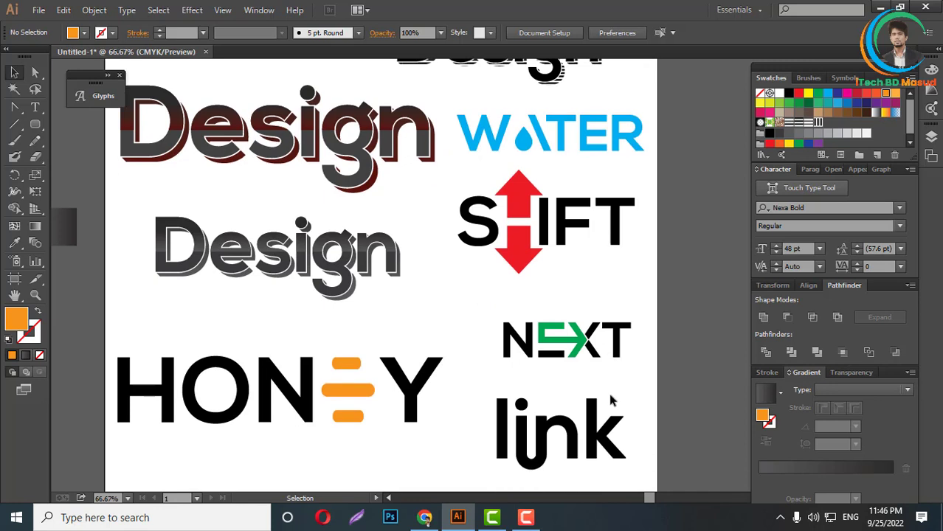